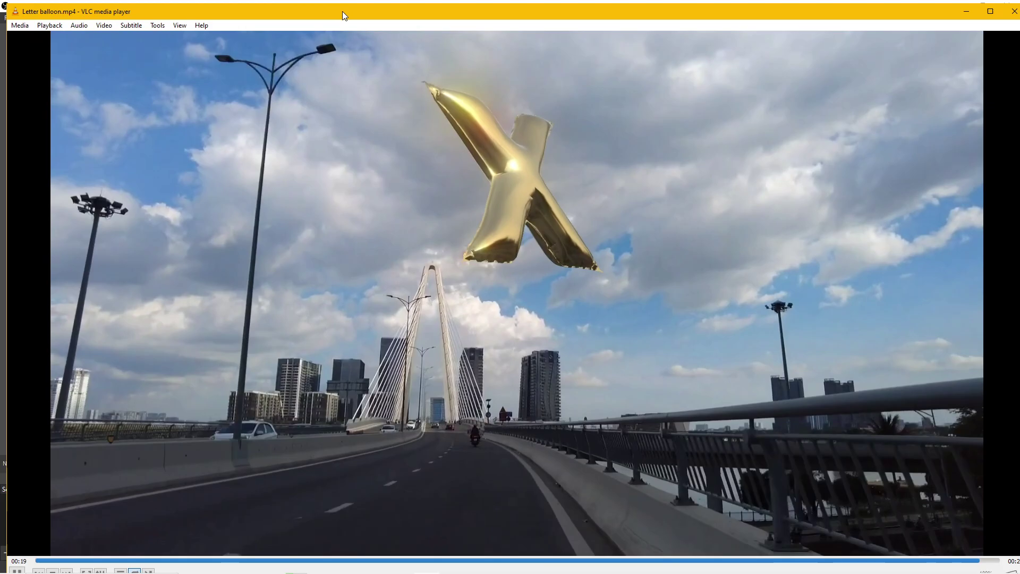
# - Watch Letter balloon.mp4 maximized in VLC, then quit the player
pyautogui.doubleClick(342, 11)
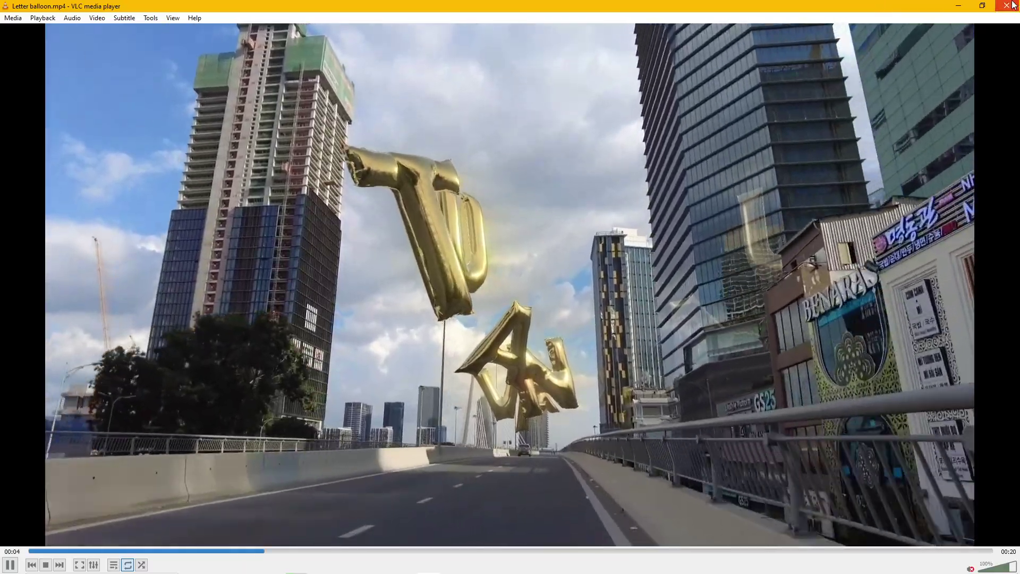
pyautogui.hotkey('ctrl', 'q')
pyautogui.moveTo(422, 567)
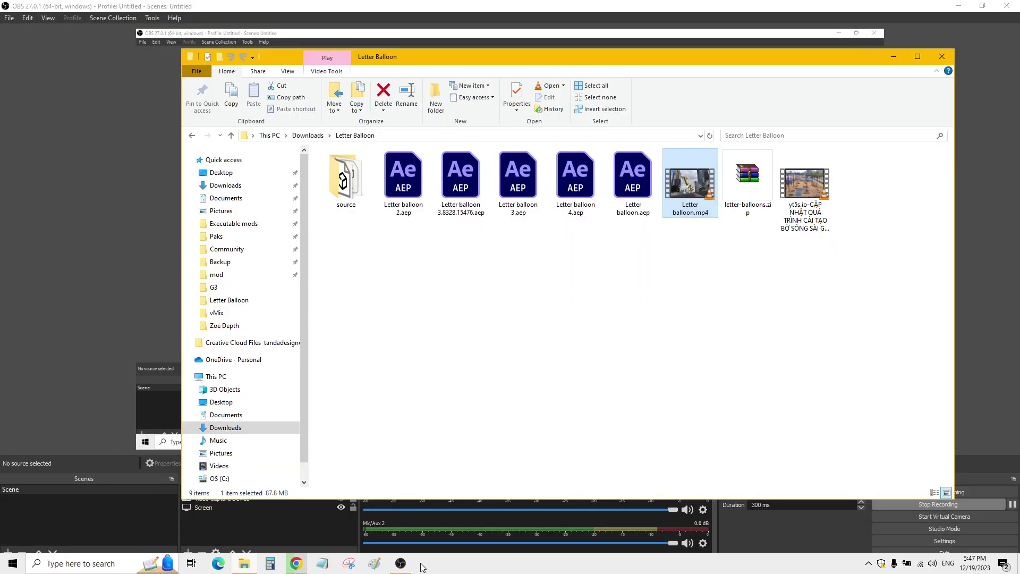
# - Search Sketchfab for 'leba' and open the Letter-balloons model page
pyautogui.click(302, 565)
pyautogui.click(341, 74)
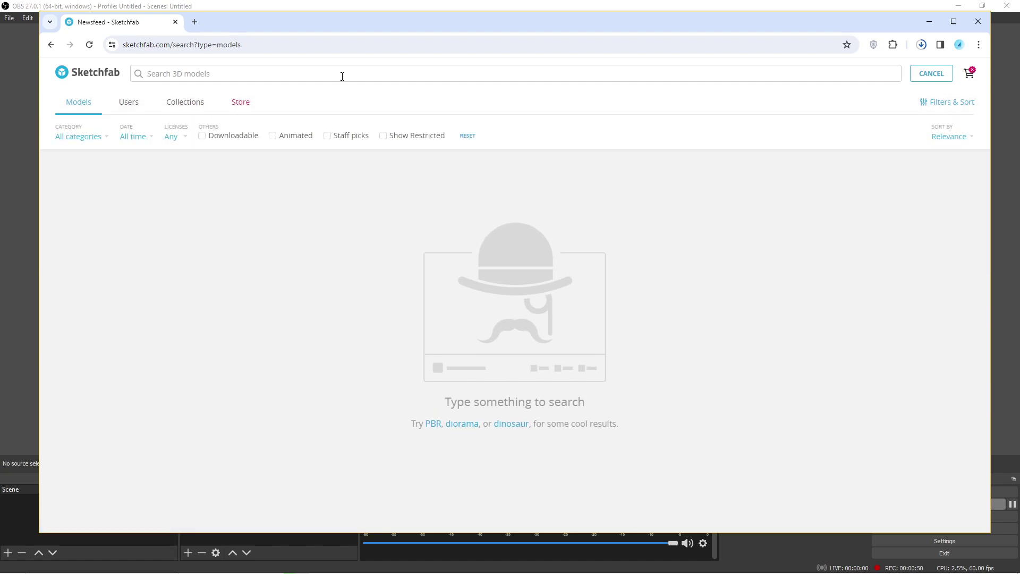
pyautogui.write('letter')
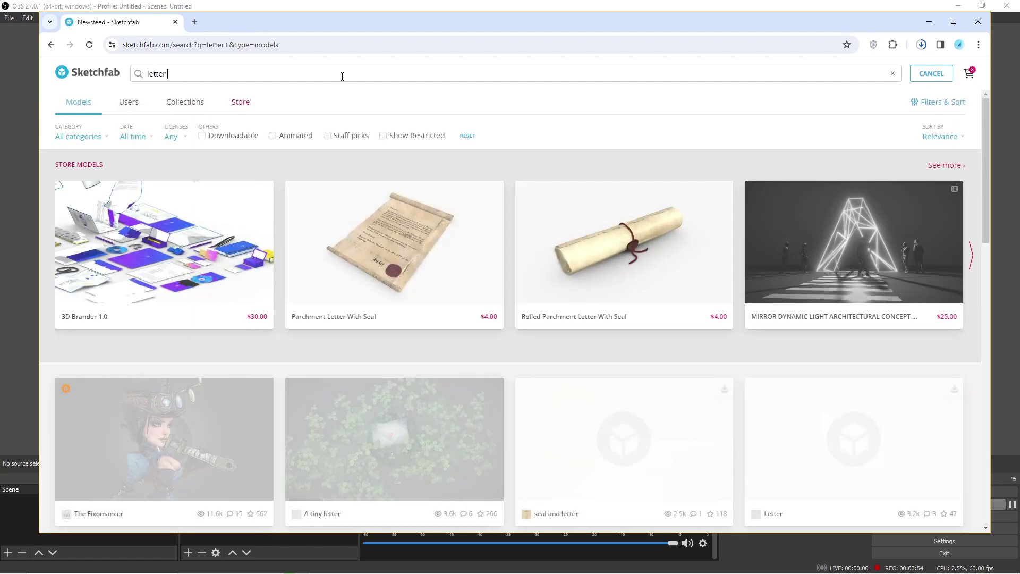
pyautogui.write('balloon')
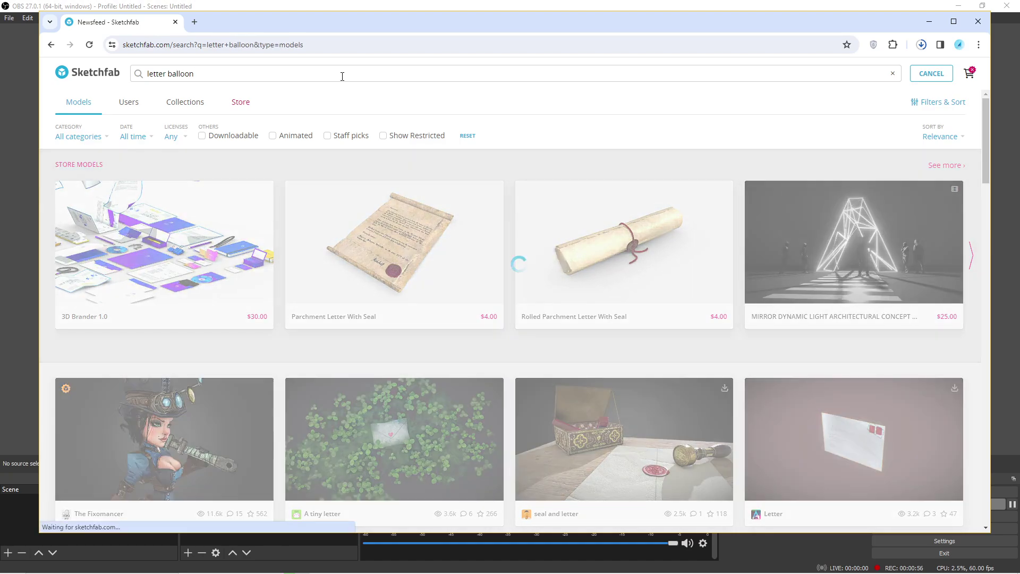
pyautogui.scroll(-4, 509, 317)
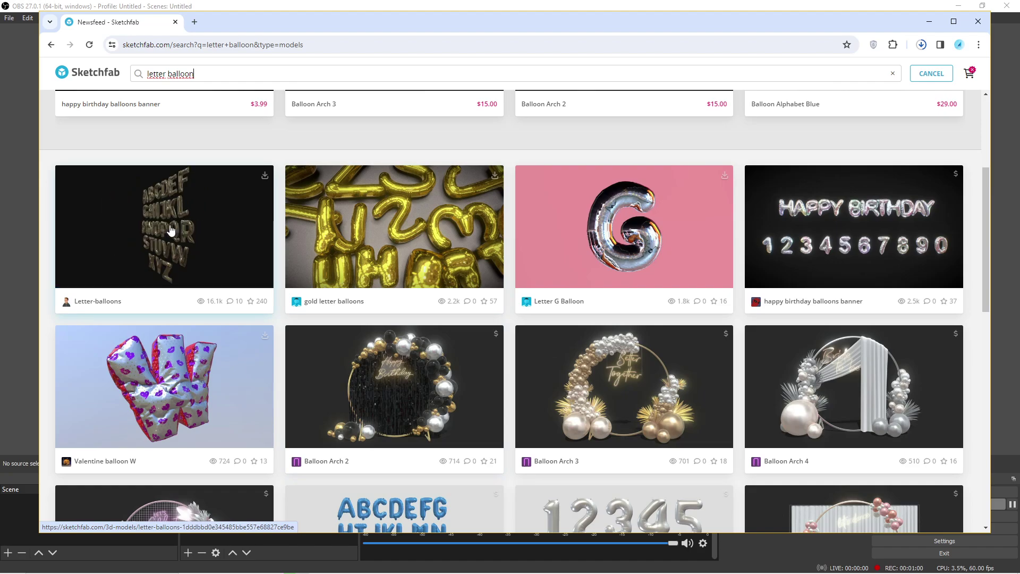
pyautogui.click(192, 233)
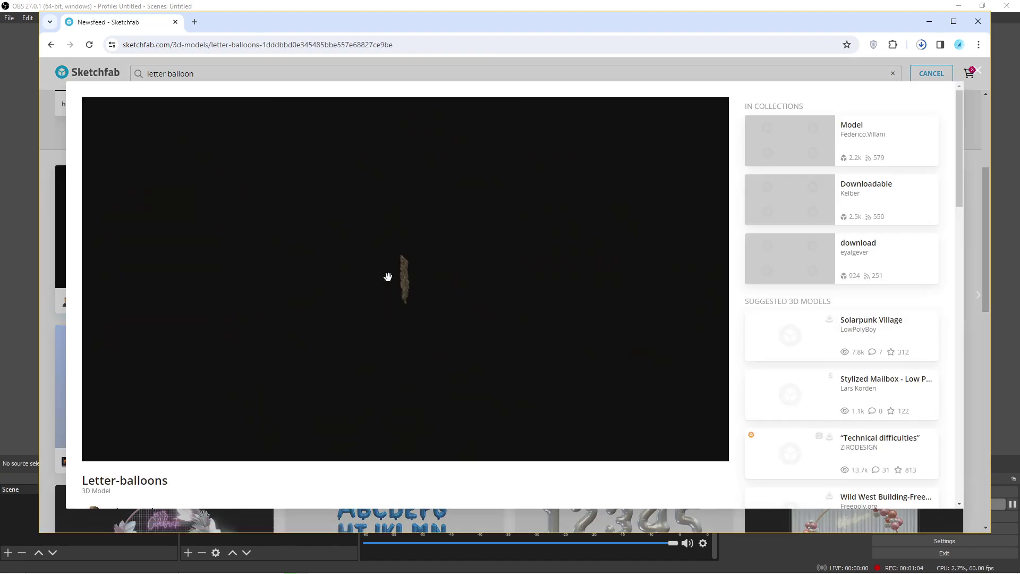
# - Inspect the Letter-balloons preview, request its download options, and minimize Chrome
pyautogui.scroll(6, 400, 307)
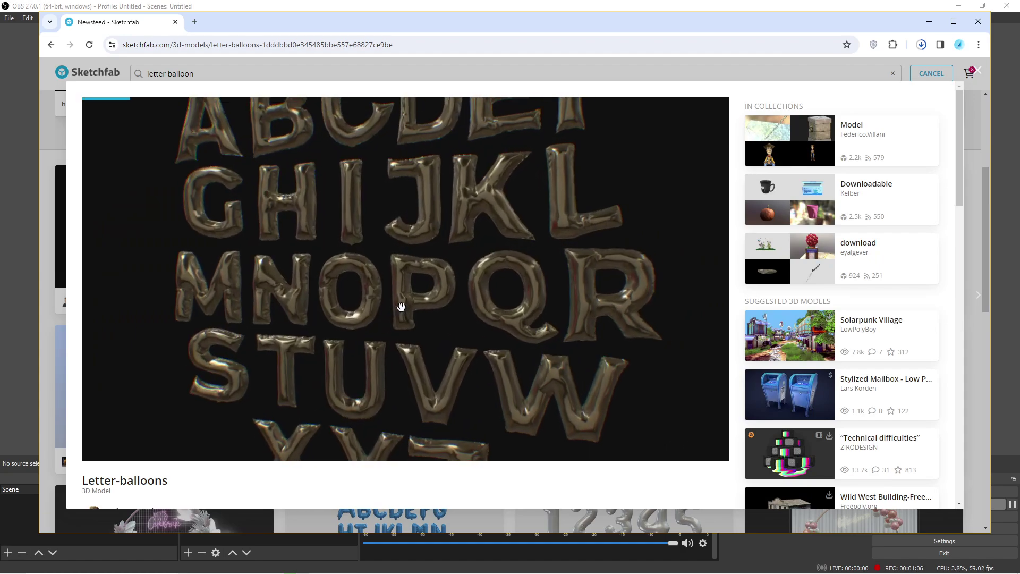
pyautogui.moveTo(375, 312)
pyautogui.mouseDown()
pyautogui.moveTo(448, 292)
pyautogui.moveTo(405, 332)
pyautogui.moveTo(375, 335)
pyautogui.mouseUp()
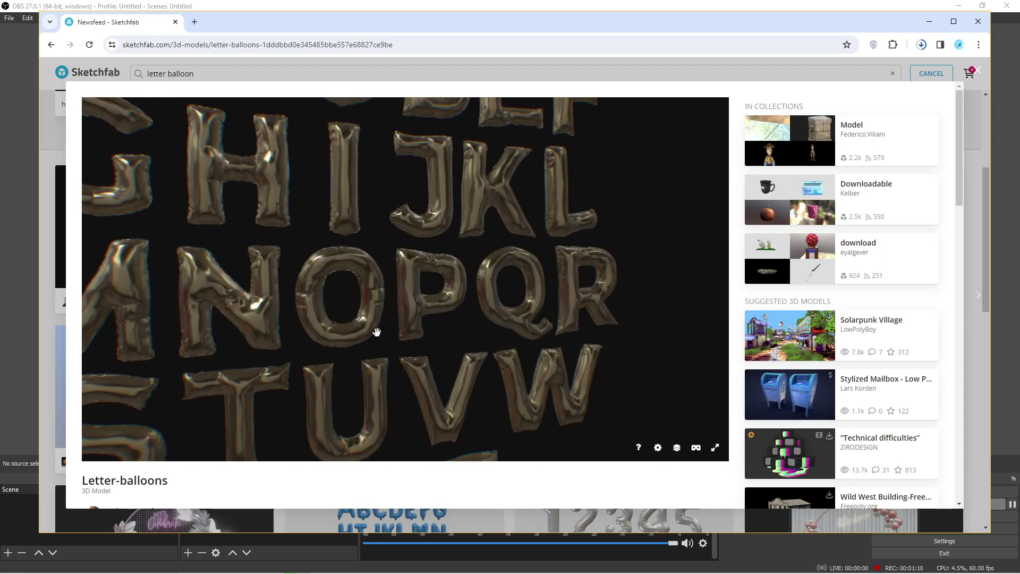
pyautogui.scroll(-2, 141, 457)
pyautogui.click(136, 442)
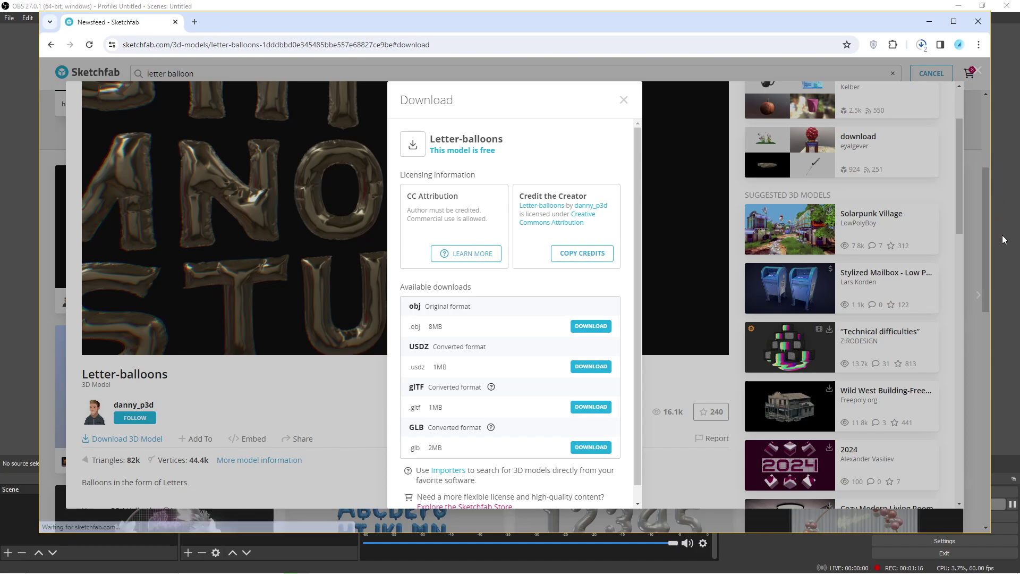
pyautogui.click(1008, 509)
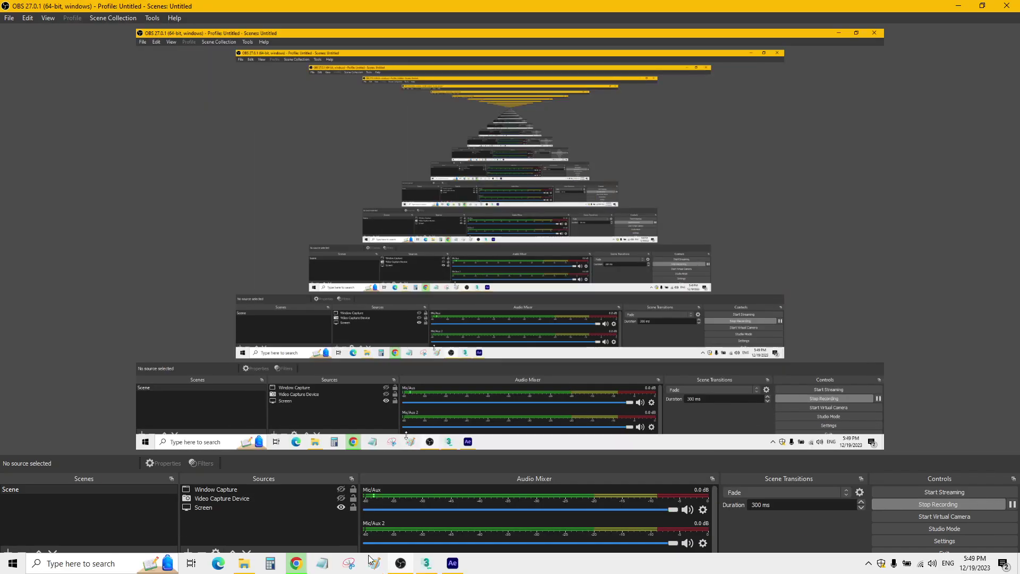
# - Open the Letter Balloon source folder in File Explorer alongside 3ds Max
pyautogui.click(427, 564)
pyautogui.click(245, 564)
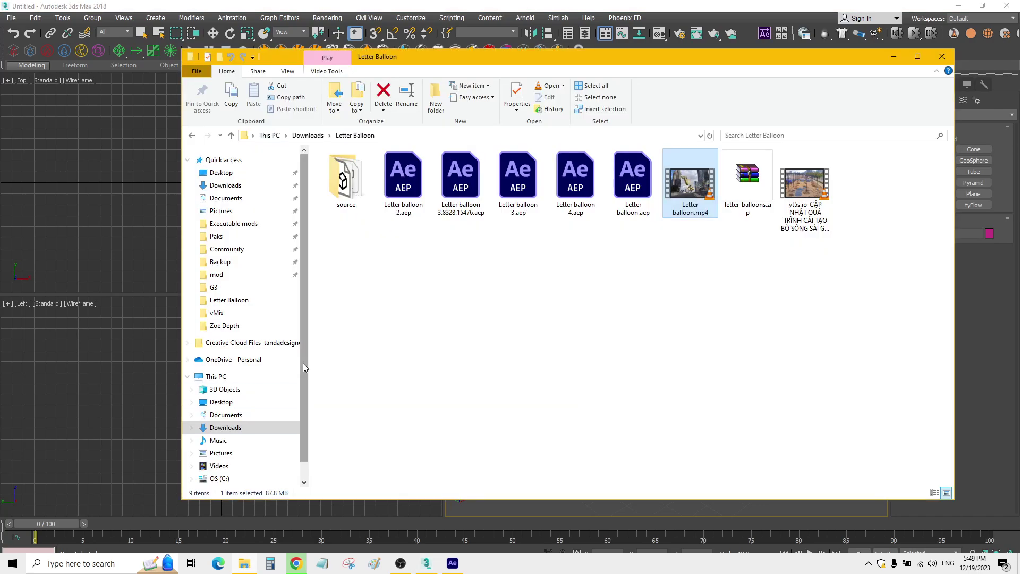
pyautogui.doubleClick(346, 180)
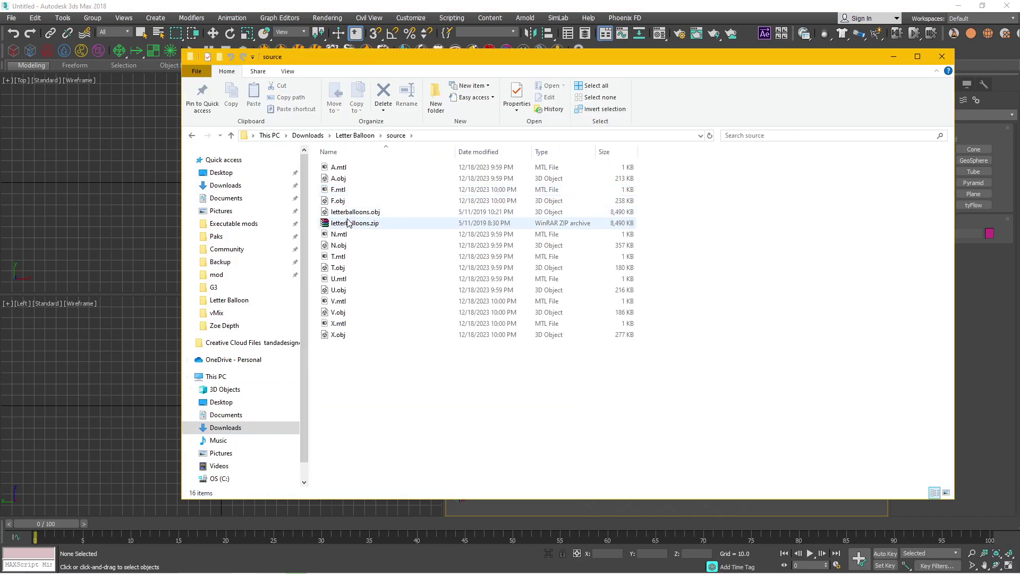
pyautogui.click(66, 164)
# - Import letterballoons.obj from Downloads\Letter Balloon\source with the default OBJ options
pyautogui.click(10, 19)
pyautogui.moveTo(25, 166)
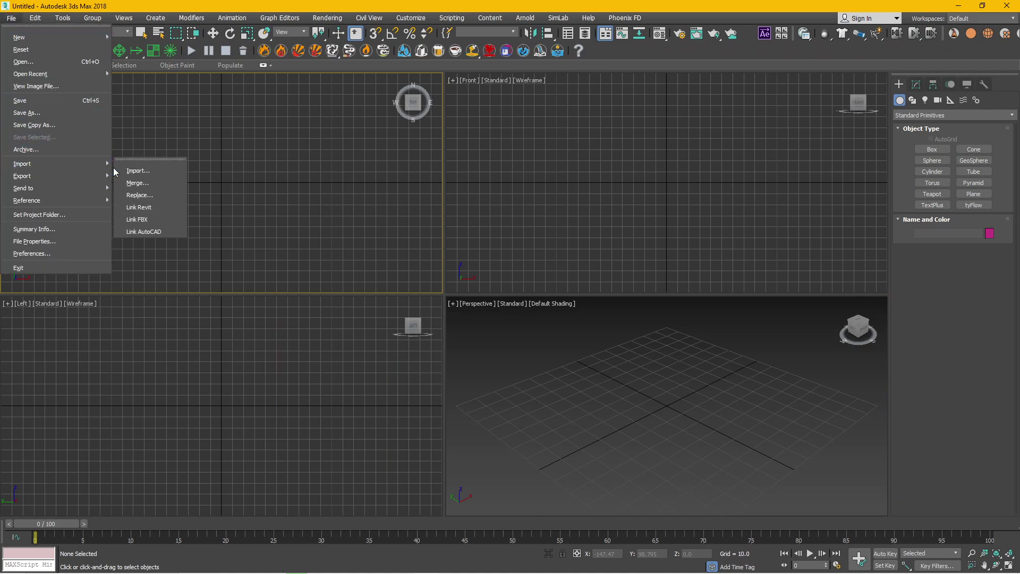
pyautogui.click(140, 169)
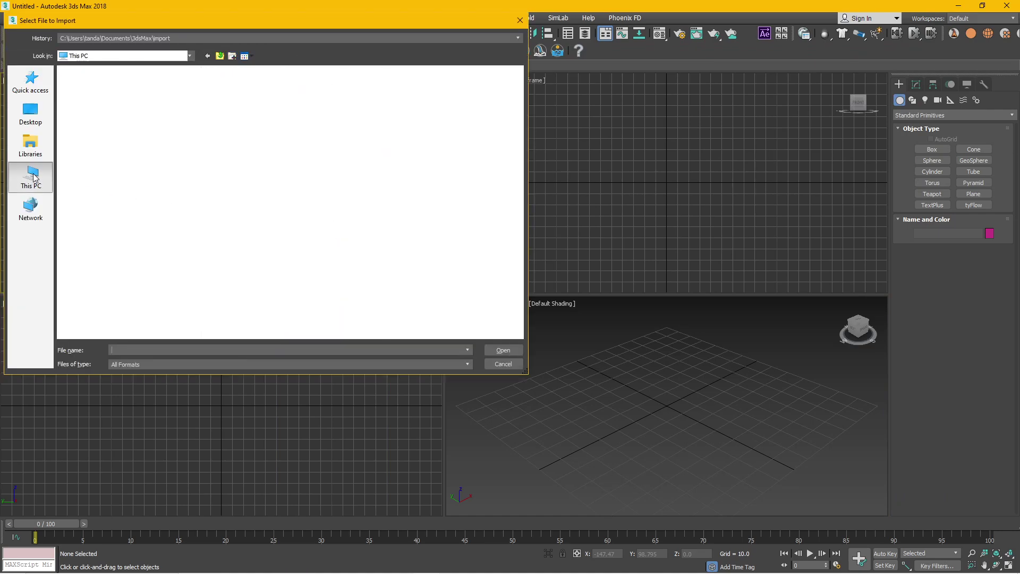
pyautogui.doubleClick(130, 127)
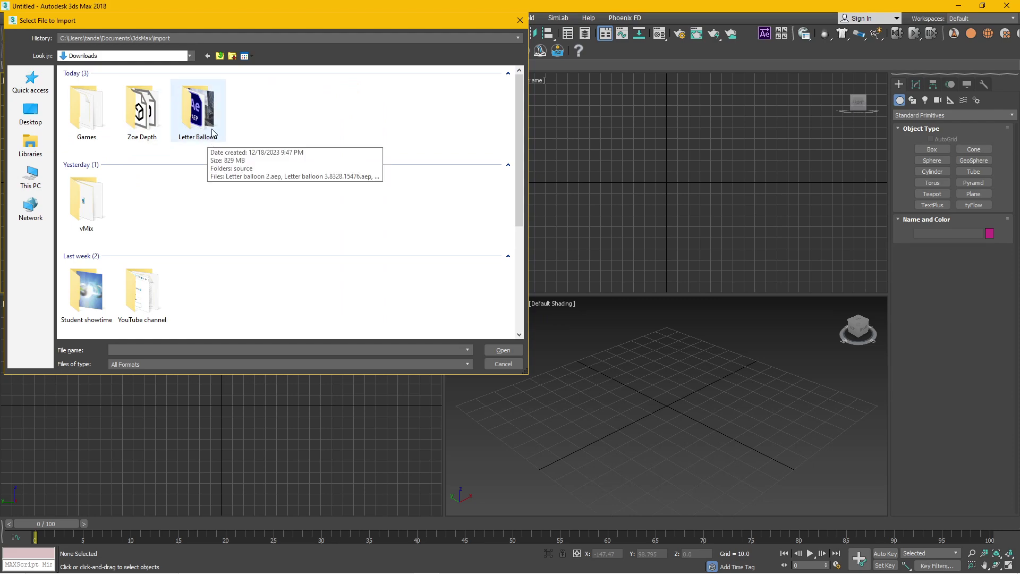
pyautogui.doubleClick(213, 132)
pyautogui.doubleClick(94, 85)
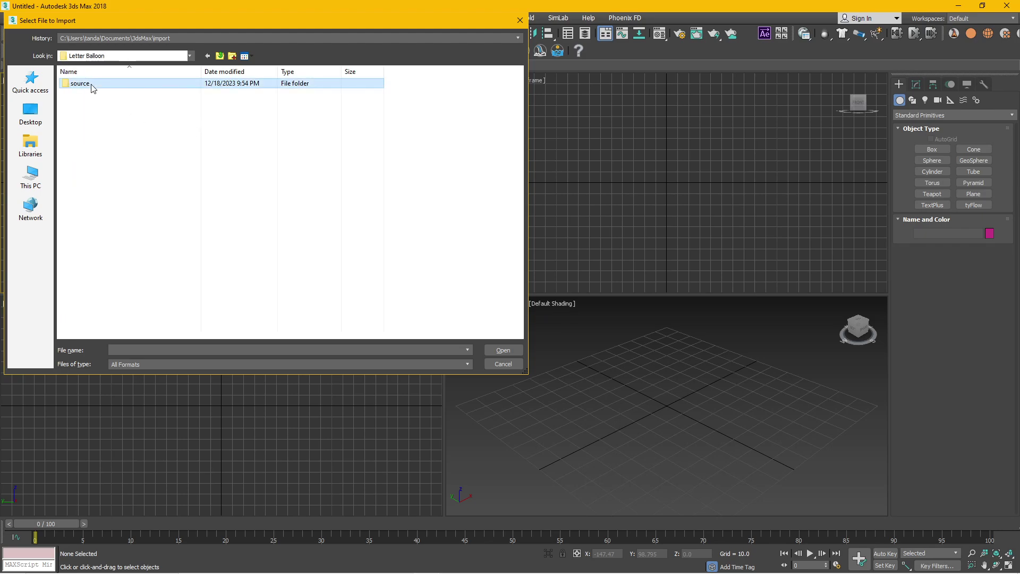
pyautogui.doubleClick(95, 103)
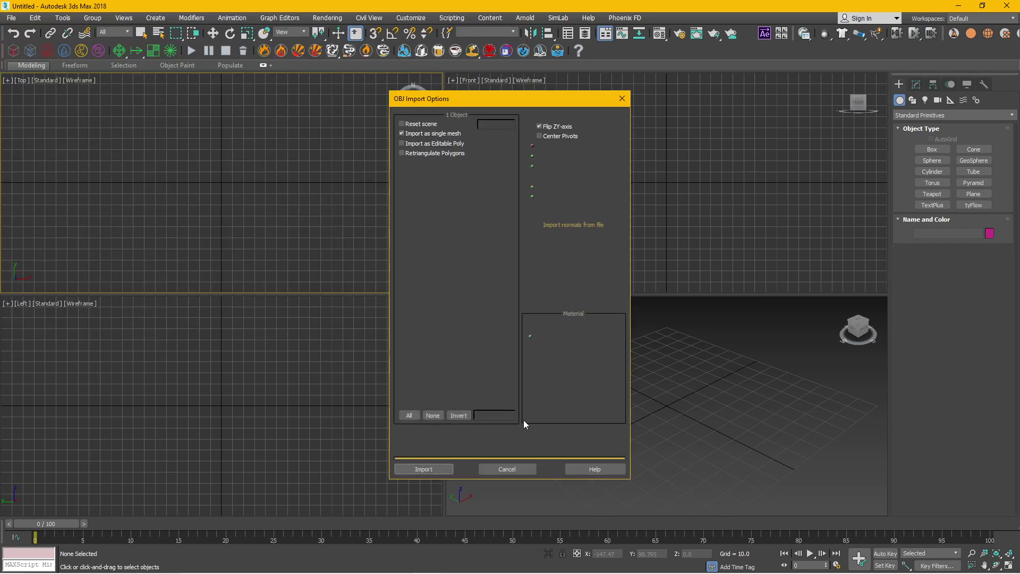
pyautogui.click(423, 470)
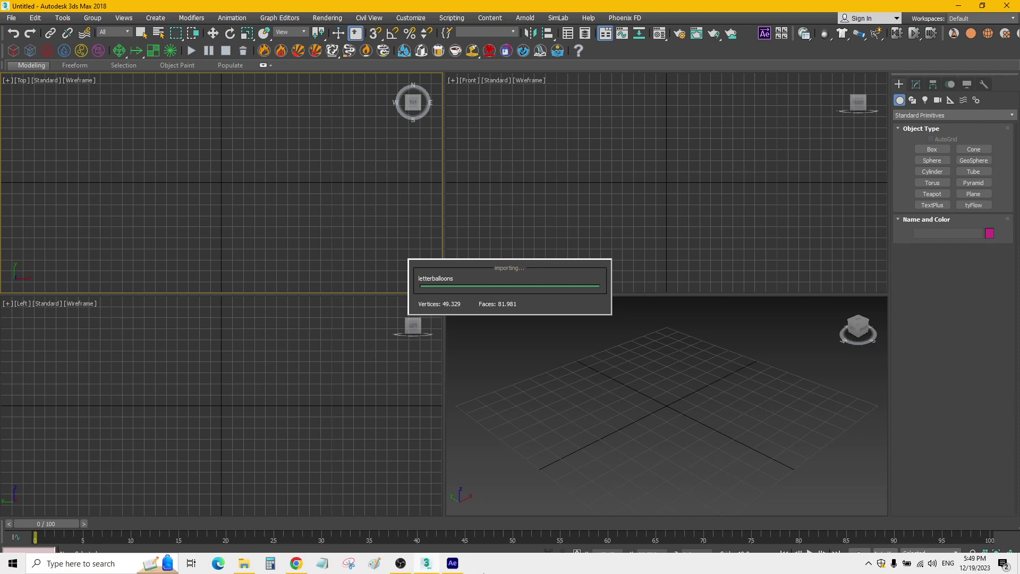
# - Dismiss the import summary and maximize the Perspective viewport facing the letters
pyautogui.click(607, 335)
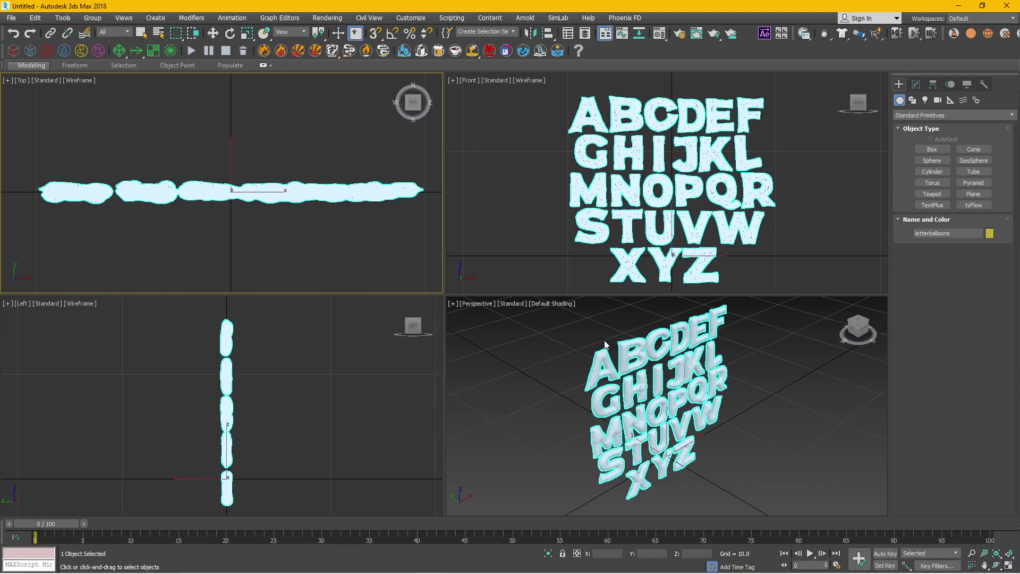
pyautogui.click(529, 411)
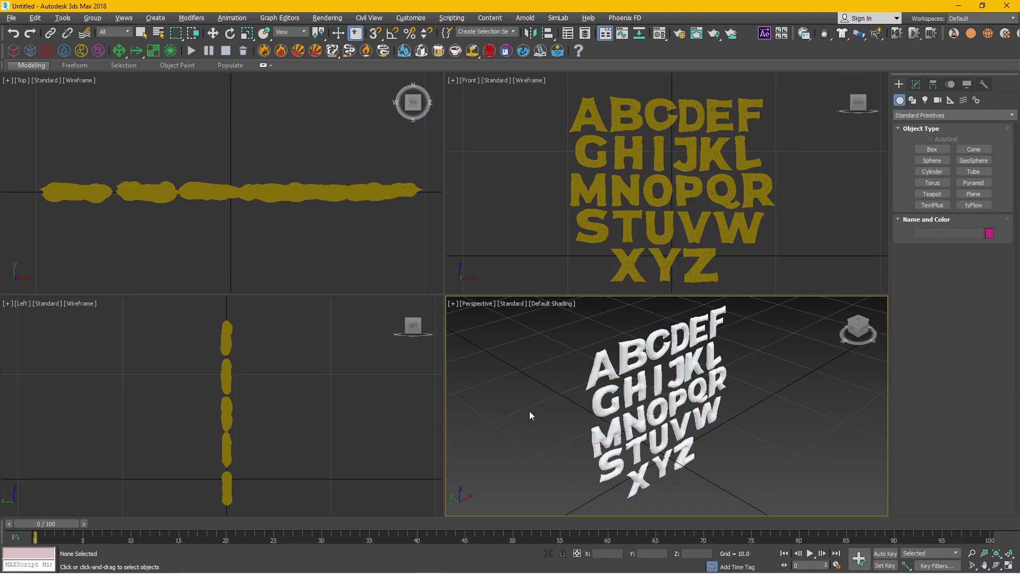
pyautogui.hotkey('alt', 'w')
pyautogui.moveTo(529, 410)
pyautogui.mouseDown()
pyautogui.moveTo(425, 383)
pyautogui.moveTo(372, 393)
pyautogui.mouseUp()
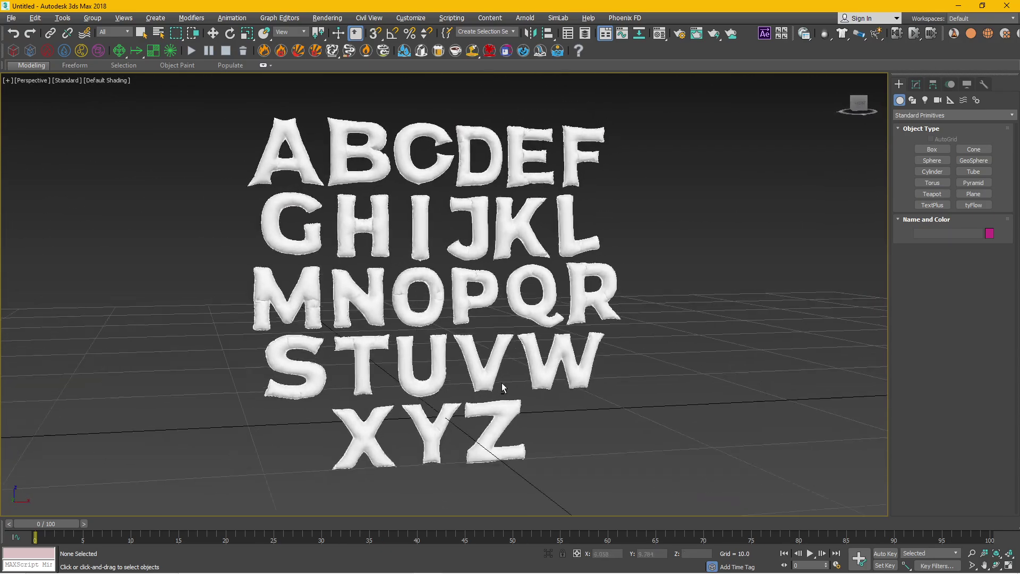
pyautogui.moveTo(446, 568)
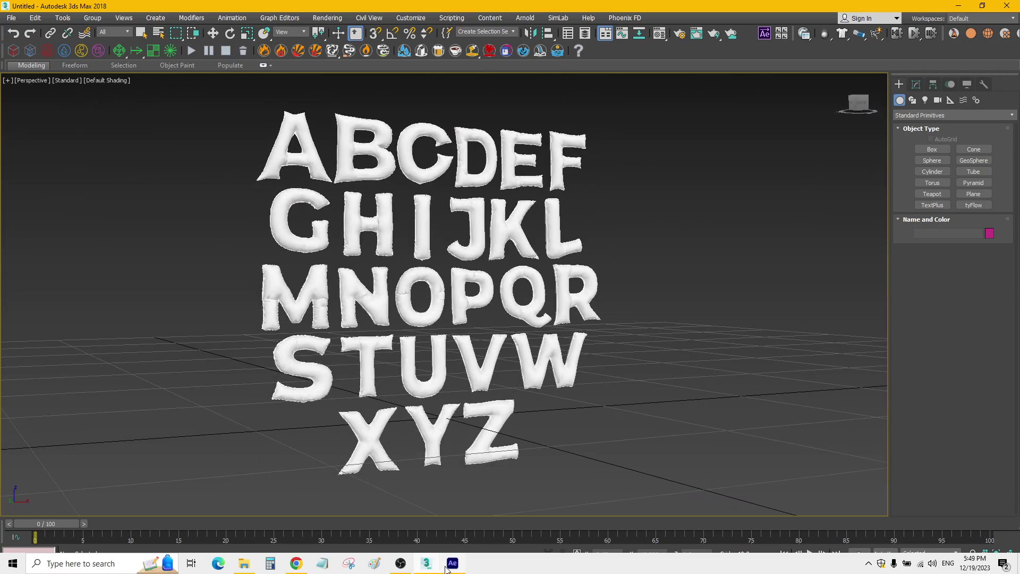
pyautogui.click(402, 565)
pyautogui.click(427, 563)
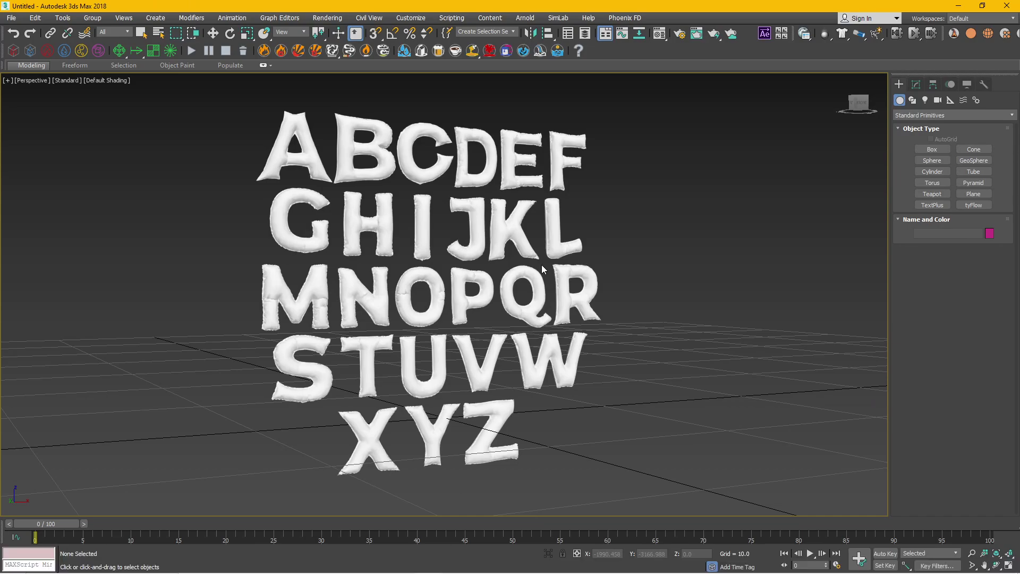
# - In Editable Mesh Element mode, select every part of the T balloon
pyautogui.click(484, 276)
pyautogui.click(918, 85)
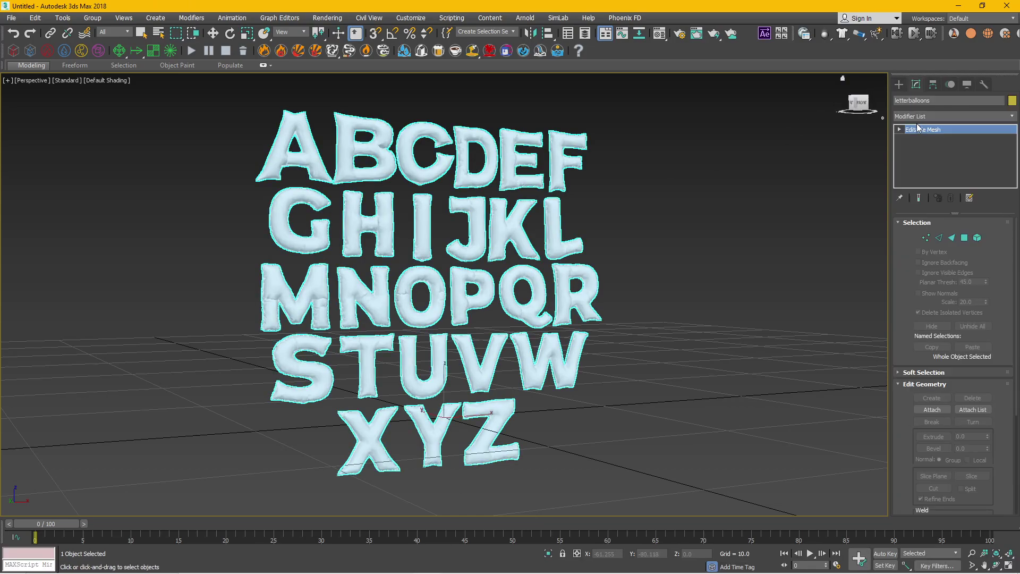
pyautogui.click(920, 175)
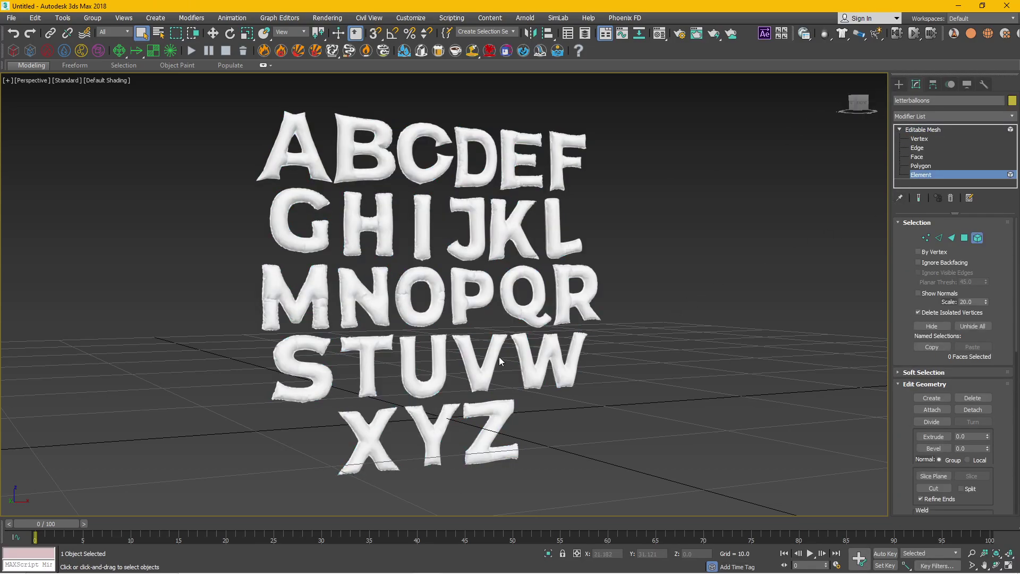
pyautogui.moveTo(496, 357); pyautogui.dragTo(471, 368)
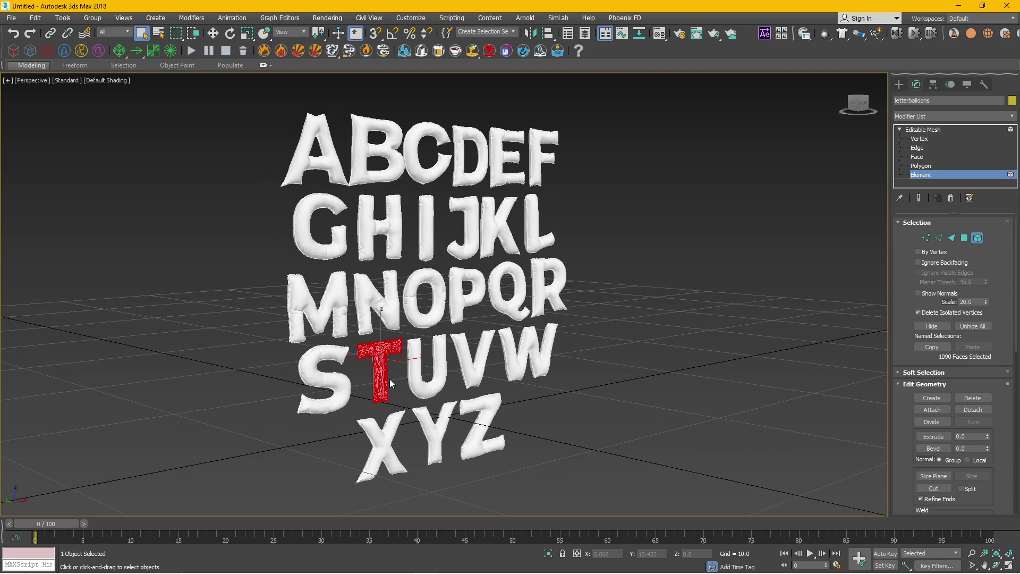
pyautogui.scroll(5, 390, 382)
pyautogui.moveTo(393, 383)
pyautogui.mouseDown()
pyautogui.moveTo(499, 368)
pyautogui.moveTo(478, 365)
pyautogui.moveTo(485, 360)
pyautogui.mouseUp()
pyautogui.keyDown('ctrl'); pyautogui.click(354, 384); pyautogui.keyUp('ctrl')
pyautogui.scroll(-3, 482, 364)
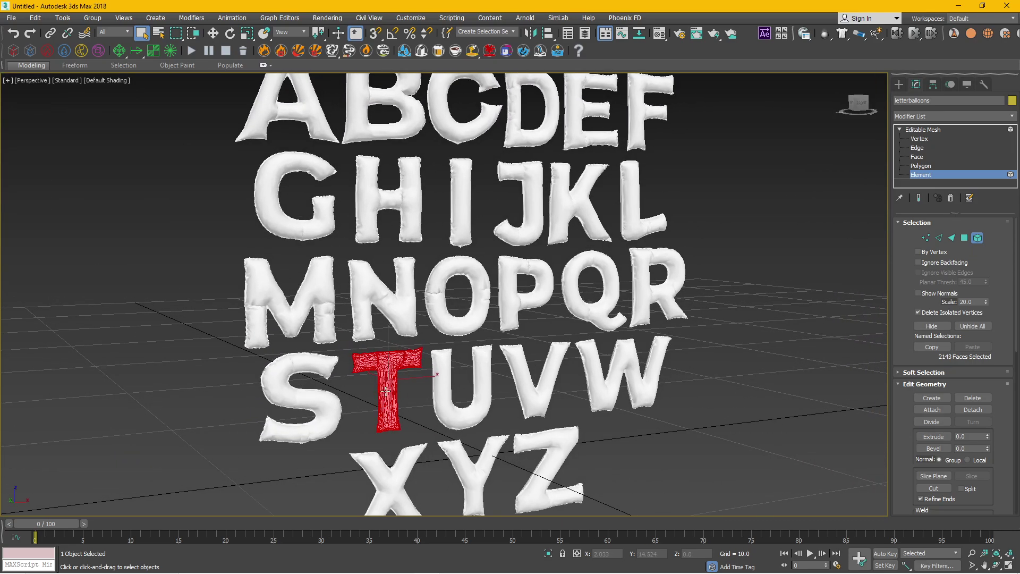
pyautogui.moveTo(485, 242); pyautogui.dragTo(375, 203)
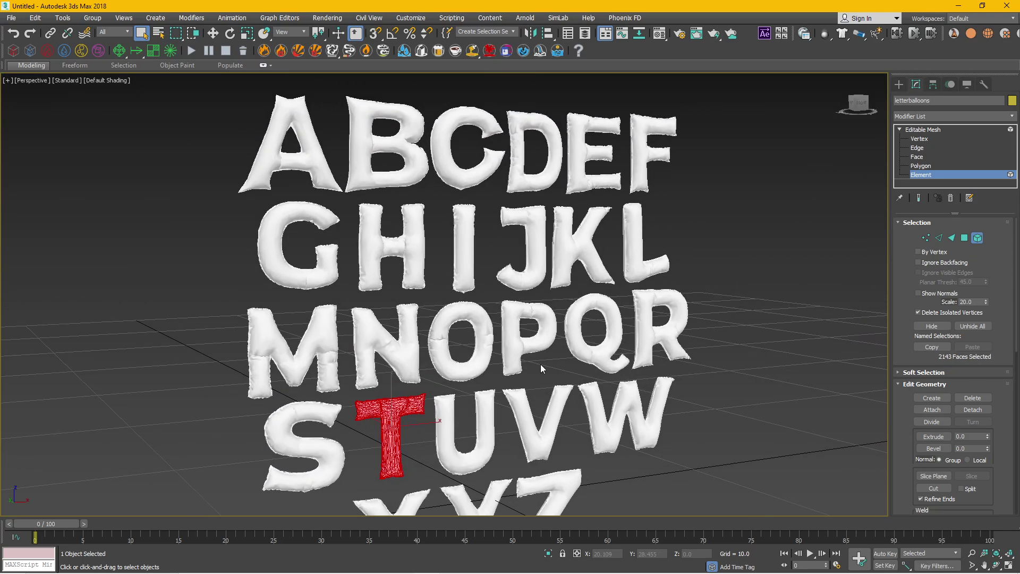
pyautogui.moveTo(515, 393); pyautogui.dragTo(518, 373)
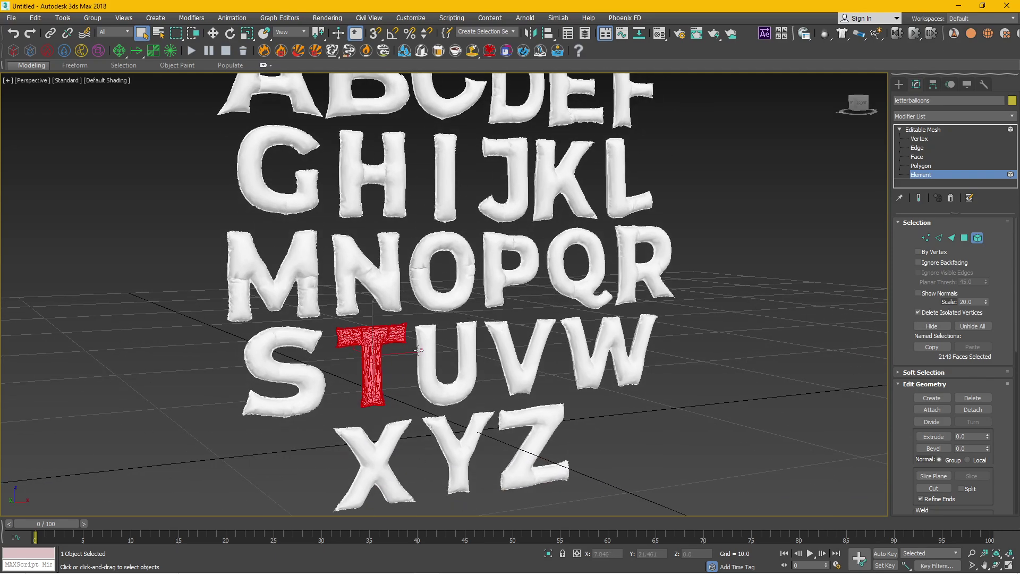
# - Detach the T and then the U balloon as separate objects
pyautogui.click(965, 410)
pyautogui.click(547, 298)
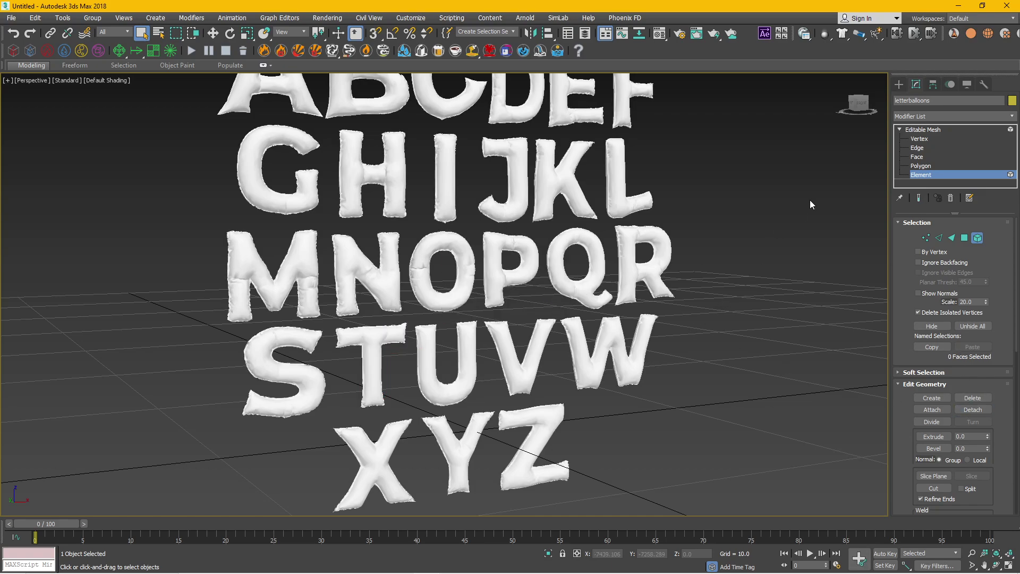
pyautogui.click(425, 392)
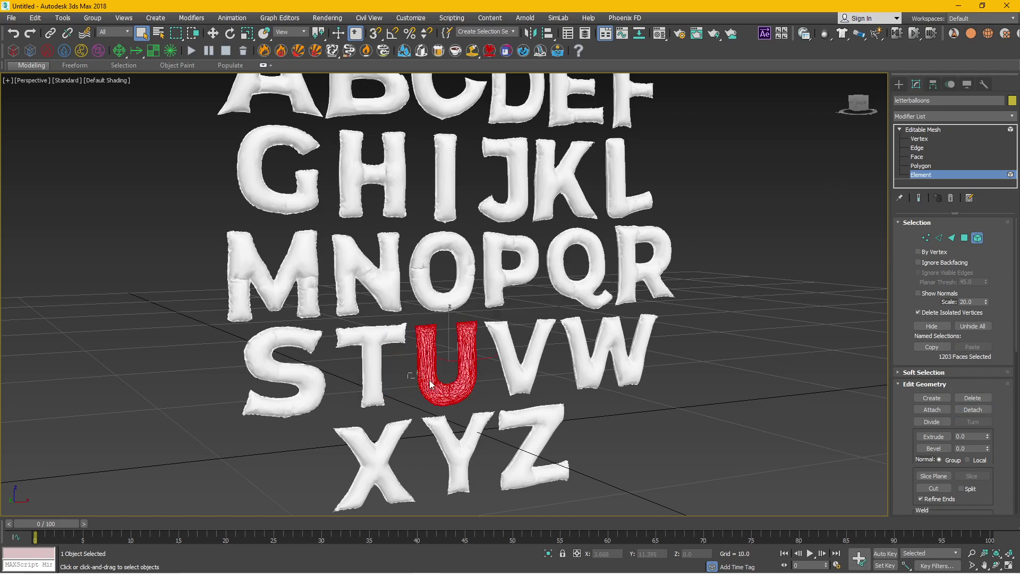
pyautogui.click(970, 411)
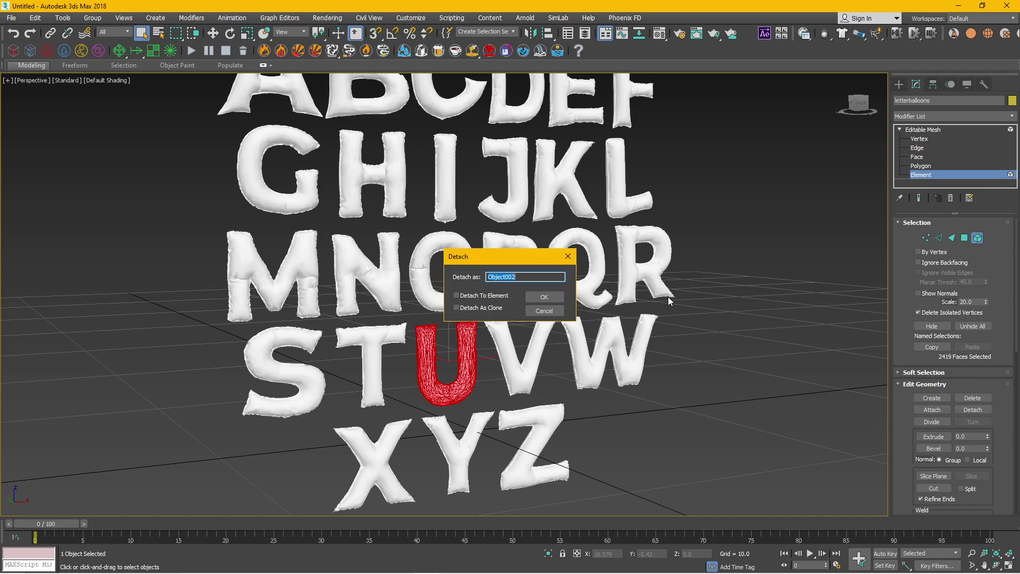
pyautogui.click(547, 297)
# - Select and detach the A and N balloons
pyautogui.scroll(3, 210, 162)
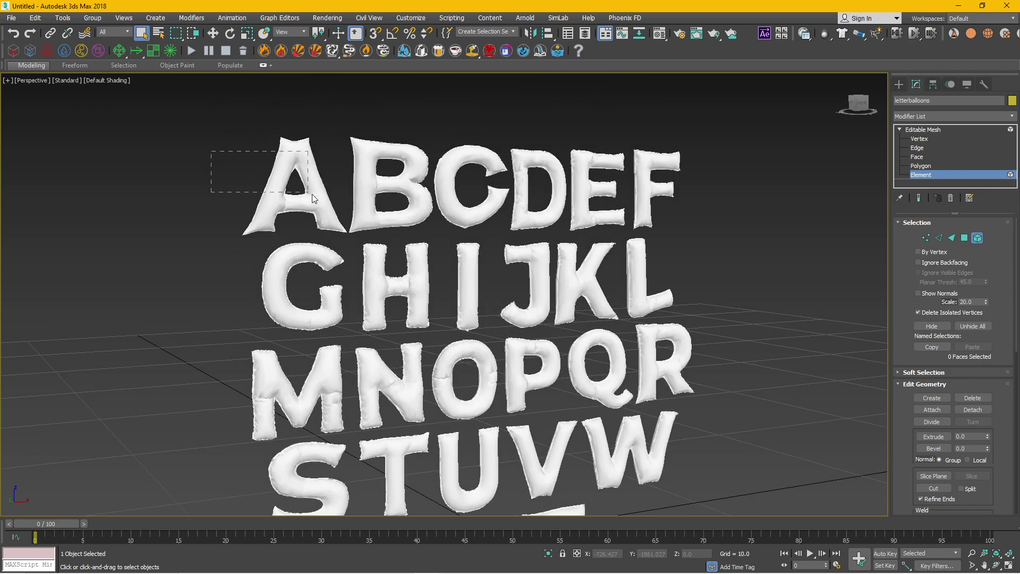
pyautogui.moveTo(312, 198); pyautogui.dragTo(327, 204)
pyautogui.click(972, 410)
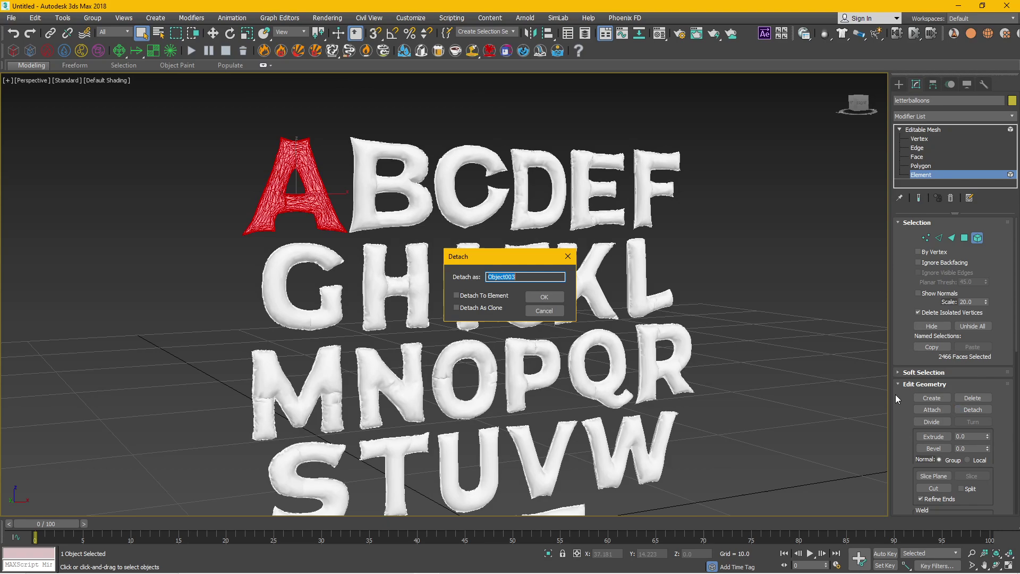
pyautogui.click(542, 296)
pyautogui.scroll(2, 410, 276)
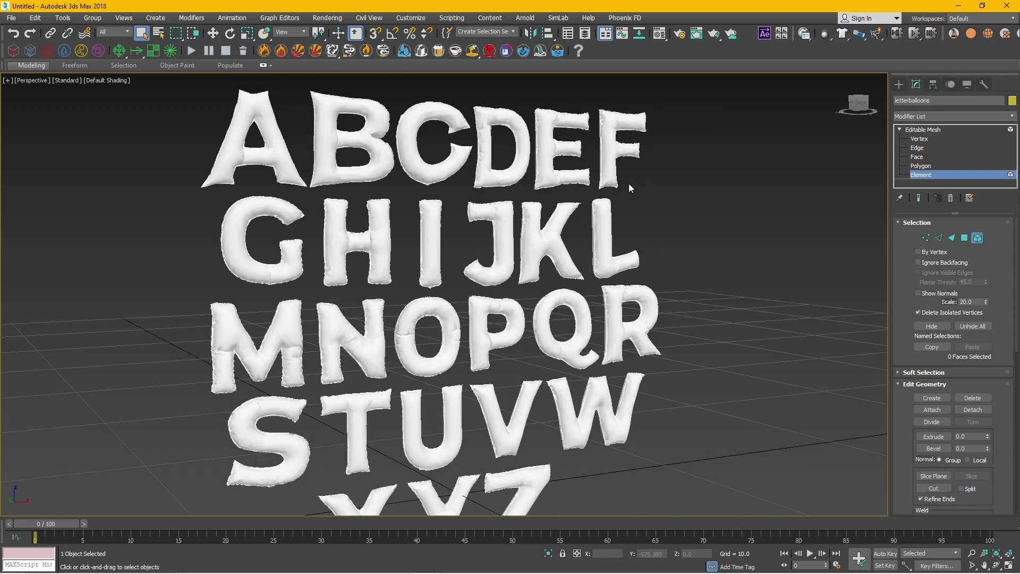
pyautogui.moveTo(370, 360); pyautogui.dragTo(372, 360)
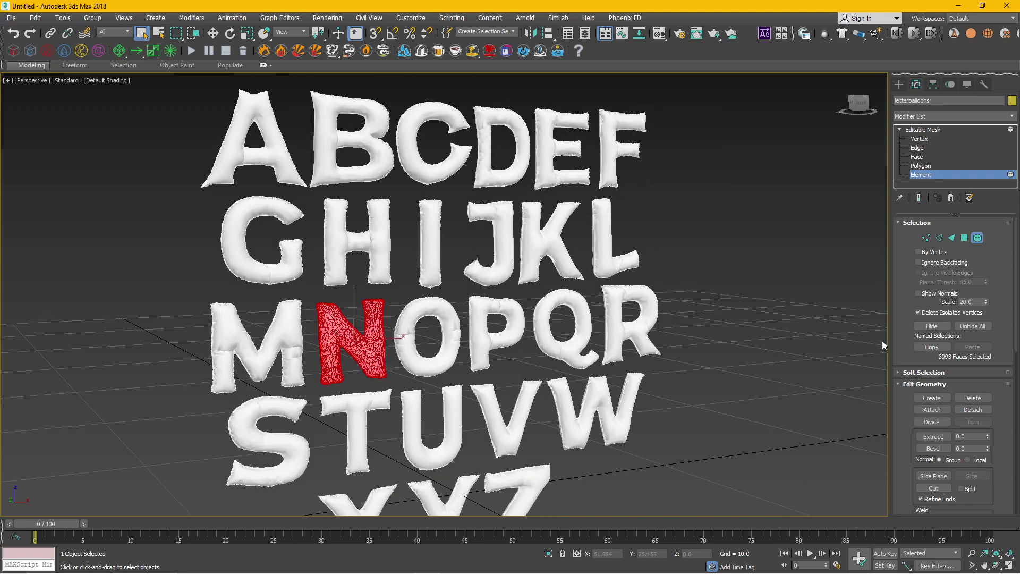
pyautogui.click(971, 411)
pyautogui.click(544, 298)
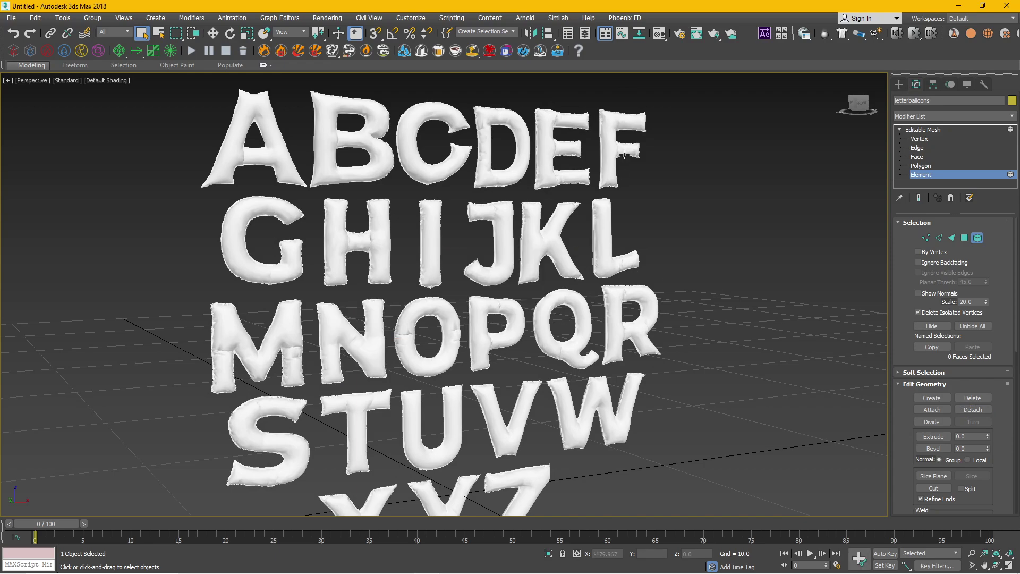
# - Detach F and V, undo the accidental X deletion, then detach X
pyautogui.click(972, 410)
pyautogui.click(545, 297)
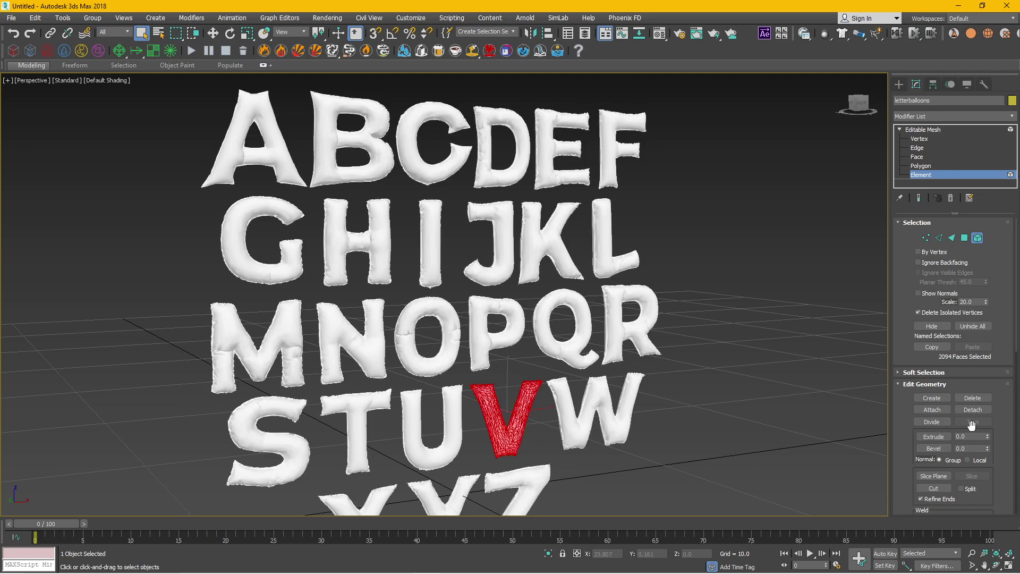
pyautogui.click(973, 410)
pyautogui.click(543, 298)
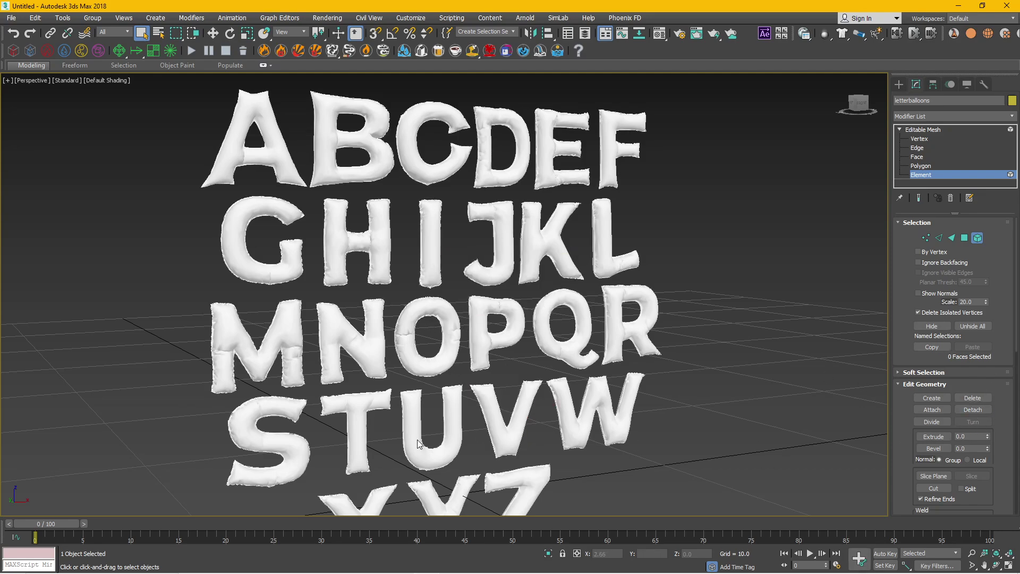
pyautogui.scroll(2, 384, 374)
pyautogui.moveTo(447, 442); pyautogui.dragTo(446, 442)
pyautogui.click(973, 398)
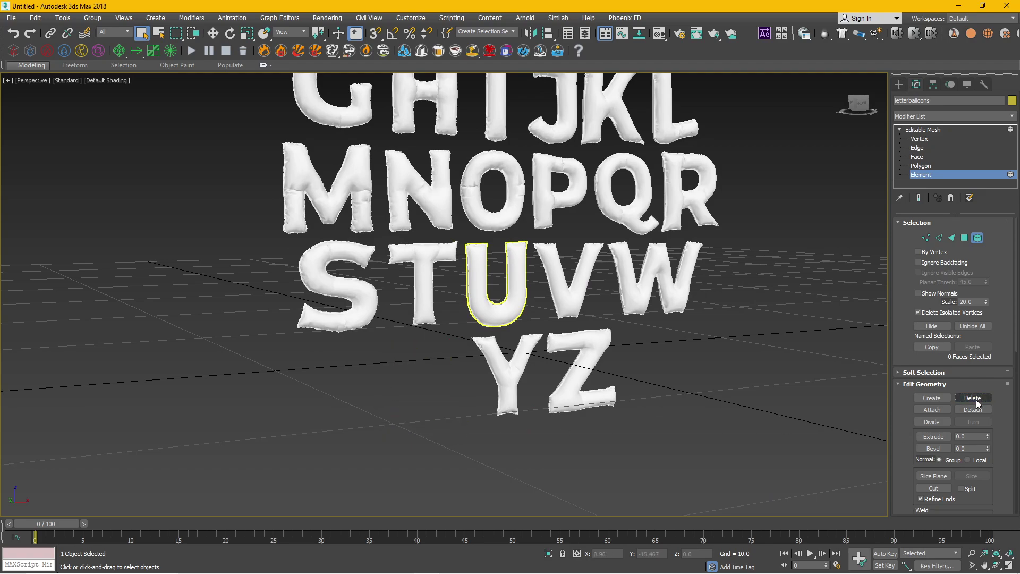
pyautogui.hotkey('ctrl', 'z')
pyautogui.click(965, 411)
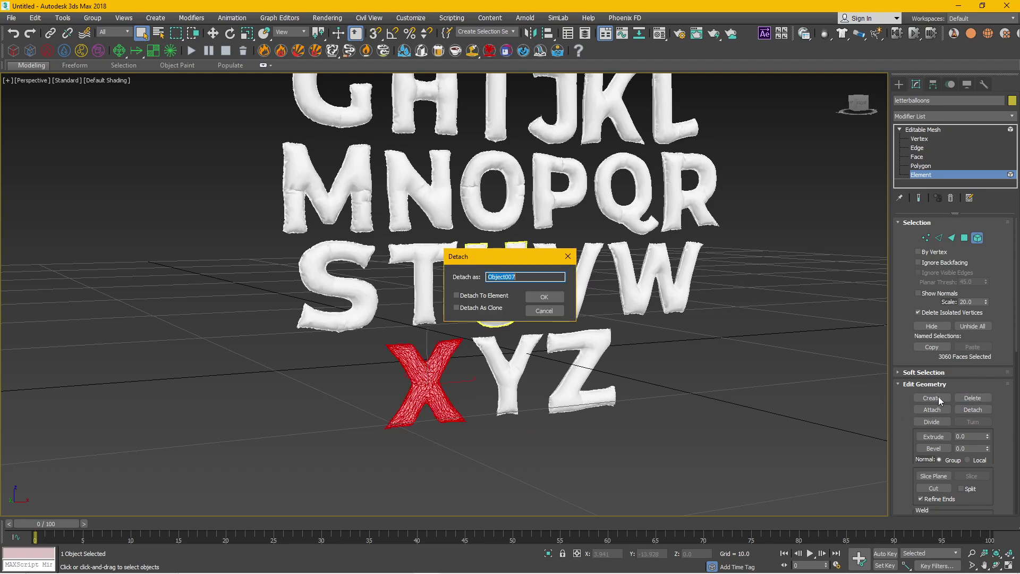
pyautogui.click(549, 301)
# - Exit Element mode and select the detached T object
pyautogui.click(925, 129)
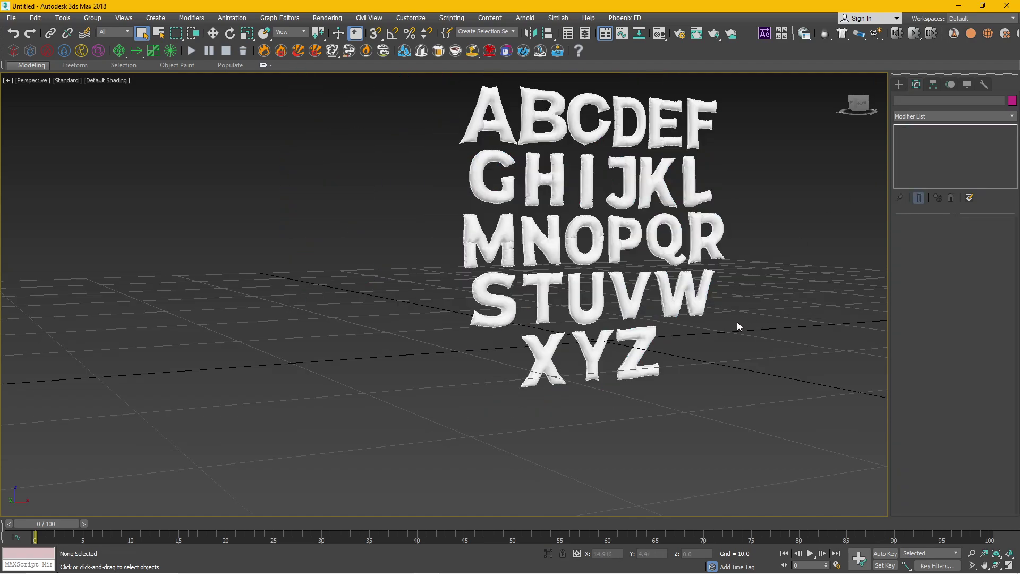
pyautogui.moveTo(738, 325); pyautogui.dragTo(558, 412)
pyautogui.moveTo(389, 406)
pyautogui.mouseDown()
pyautogui.moveTo(372, 425)
pyautogui.moveTo(476, 413)
pyautogui.mouseUp()
pyautogui.click(372, 425)
pyautogui.click(420, 424)
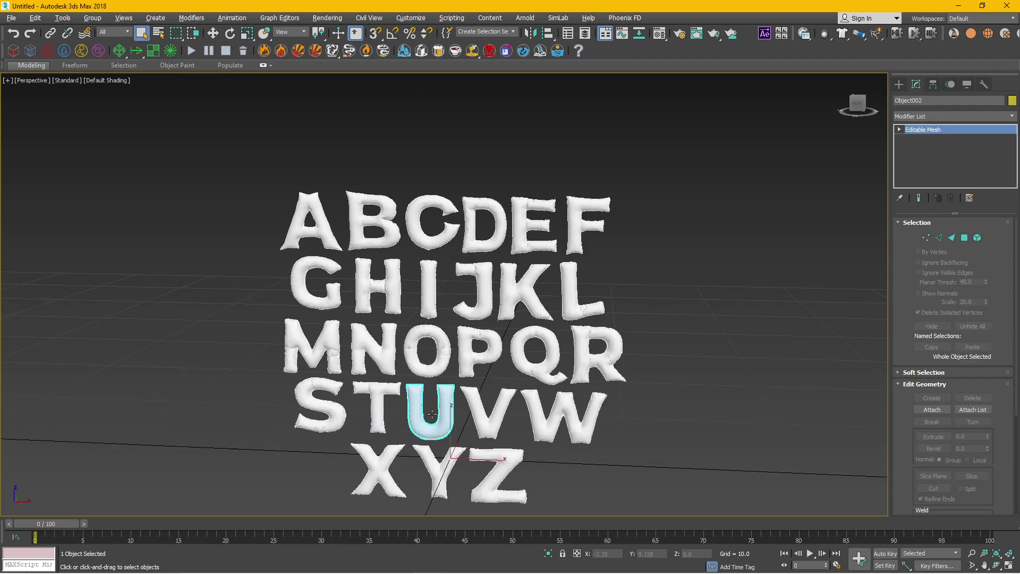
pyautogui.click(483, 420)
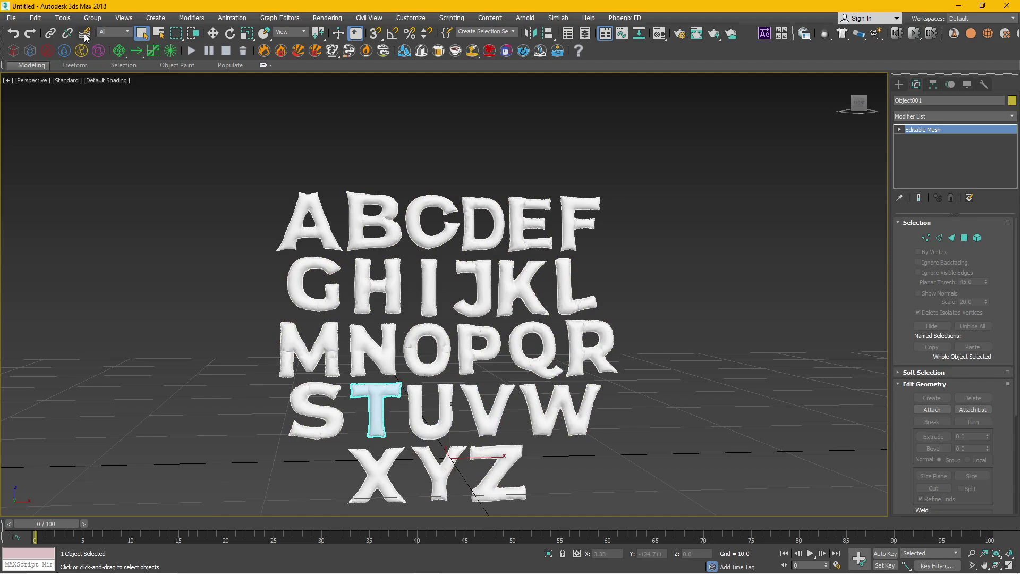
pyautogui.click(11, 18)
# - Export the selected T balloon as T.obj into Downloads
pyautogui.moveTo(63, 179)
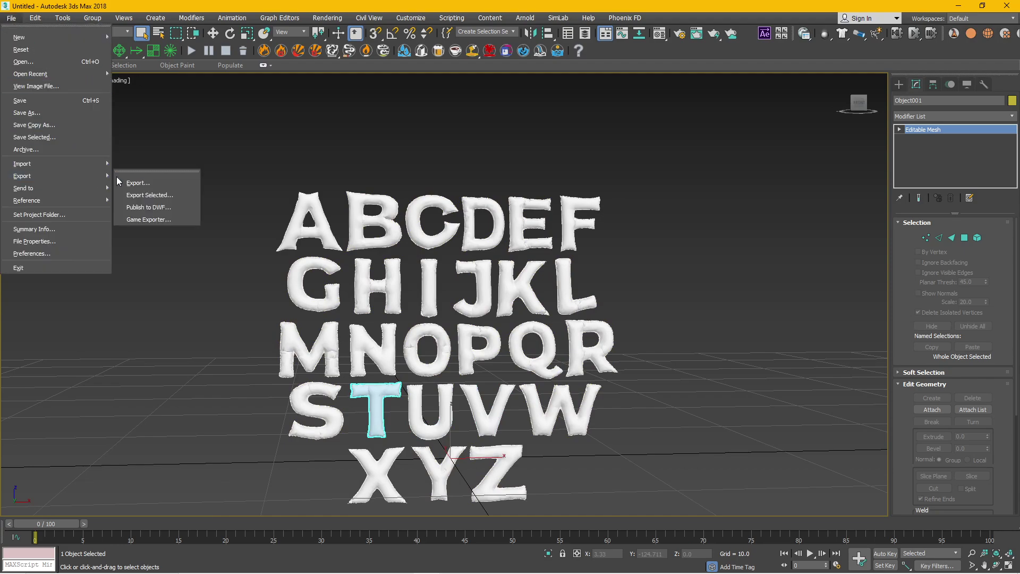
pyautogui.click(137, 195)
pyautogui.click(30, 178)
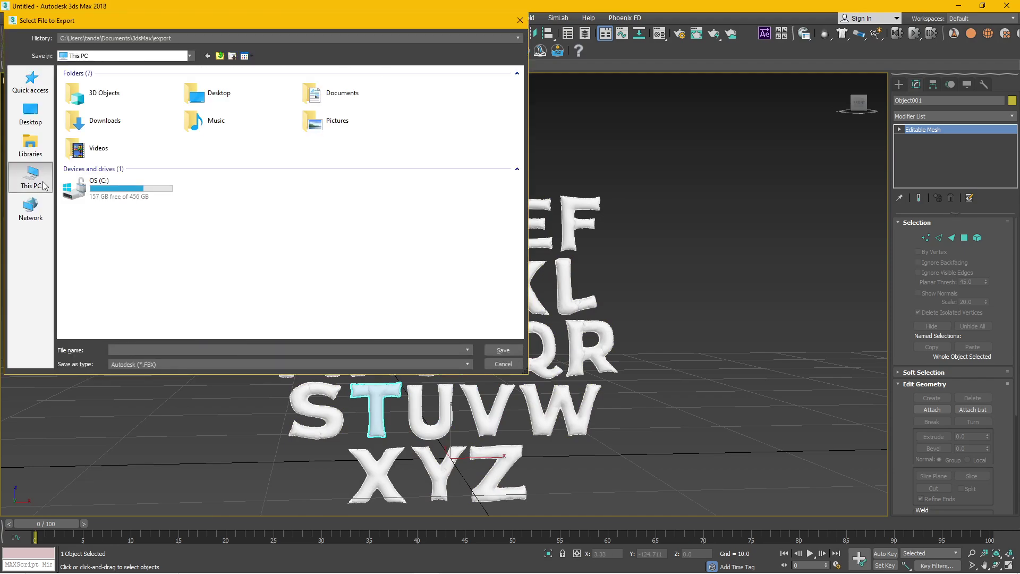
pyautogui.doubleClick(111, 120)
pyautogui.click(154, 365)
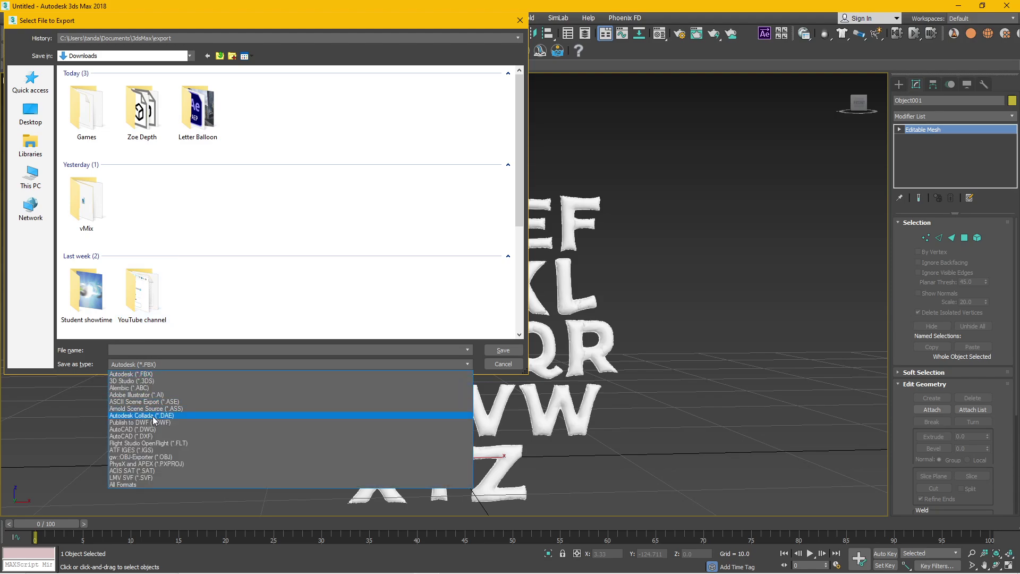
pyautogui.click(159, 458)
pyautogui.write('T')
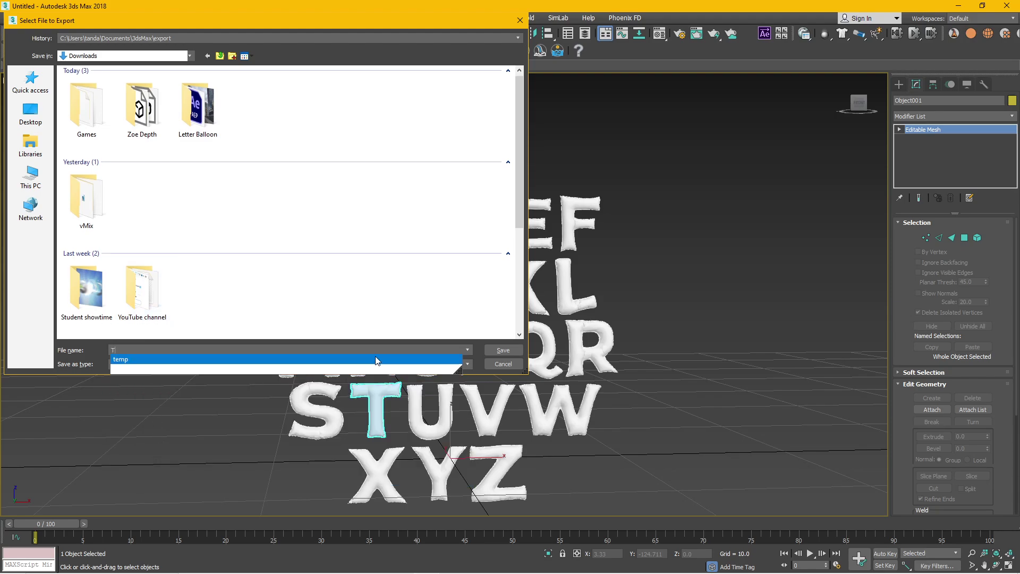
pyautogui.click(518, 352)
pyautogui.click(449, 377)
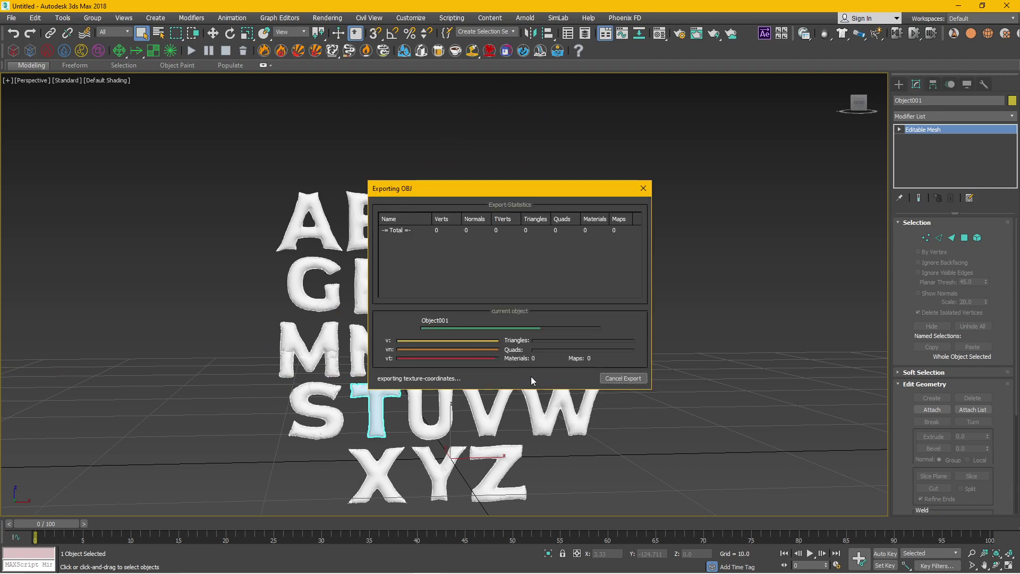
pyautogui.click(624, 378)
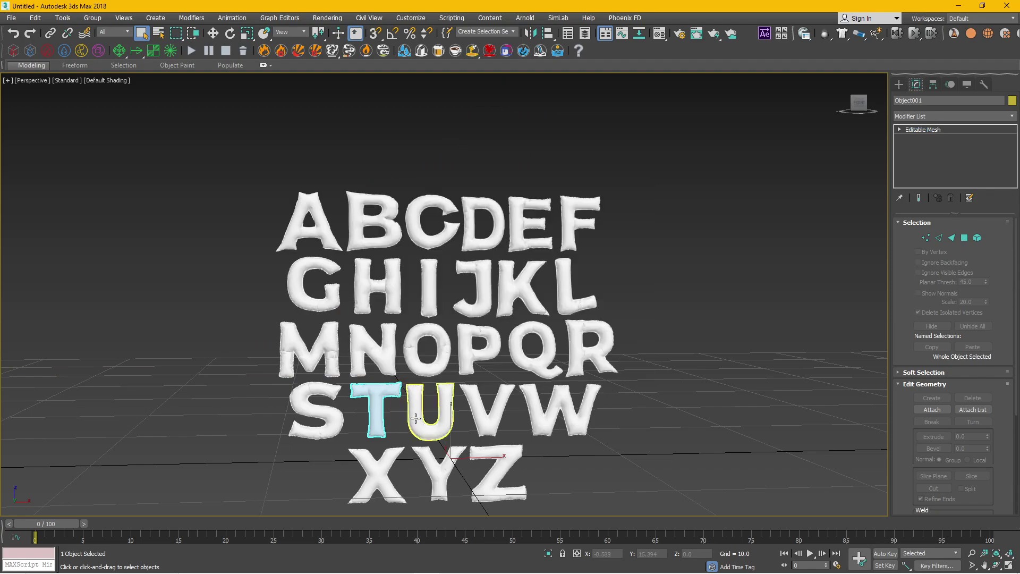
# - Export the U balloon as U.obj, then close 3ds Max without saving
pyautogui.click(416, 418)
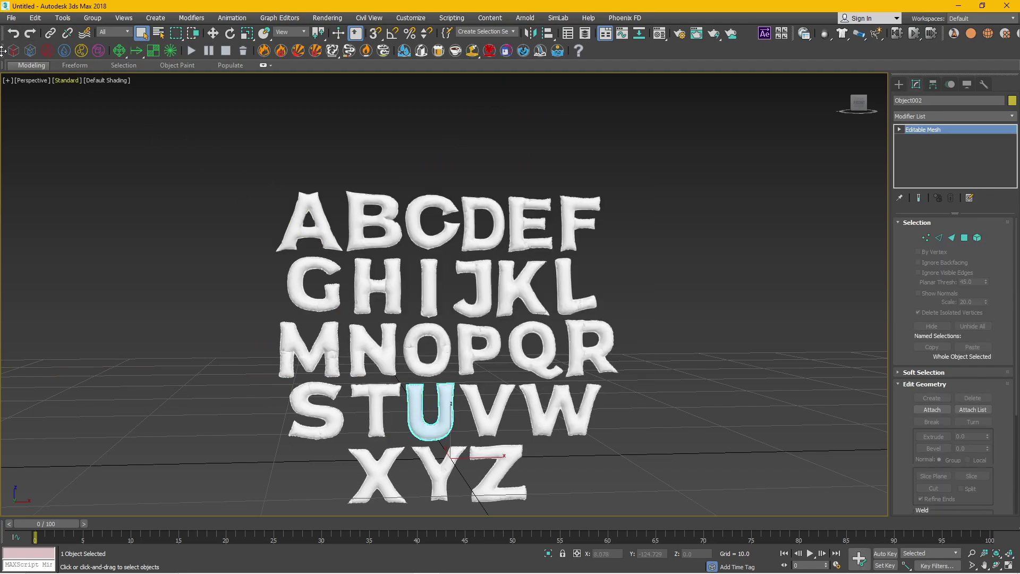
pyautogui.click(11, 19)
pyautogui.moveTo(67, 178)
pyautogui.click(137, 192)
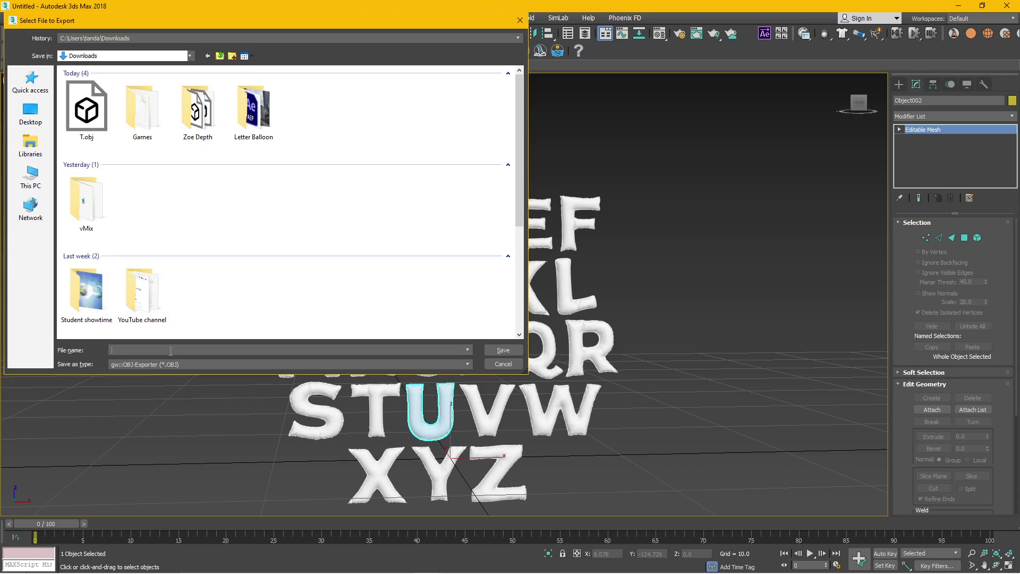
pyautogui.write('U')
pyautogui.click(505, 350)
pyautogui.click(451, 376)
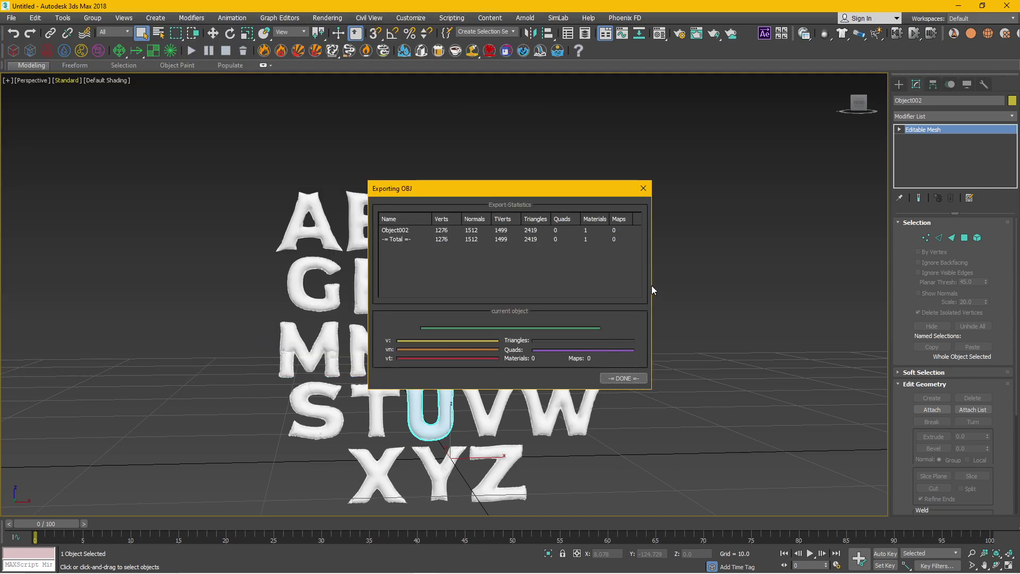
pyautogui.click(624, 378)
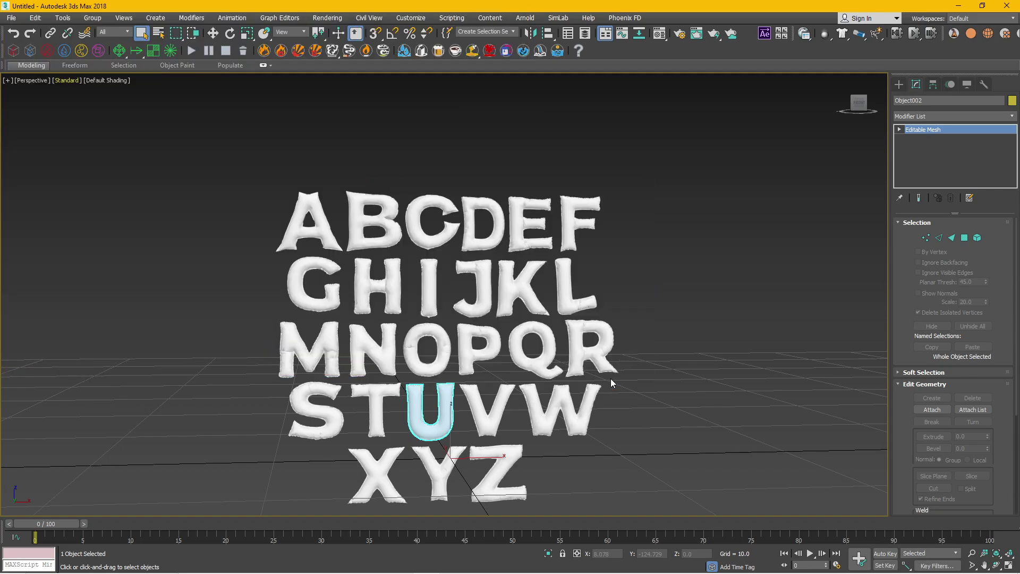
pyautogui.click(1009, 7)
pyautogui.click(502, 310)
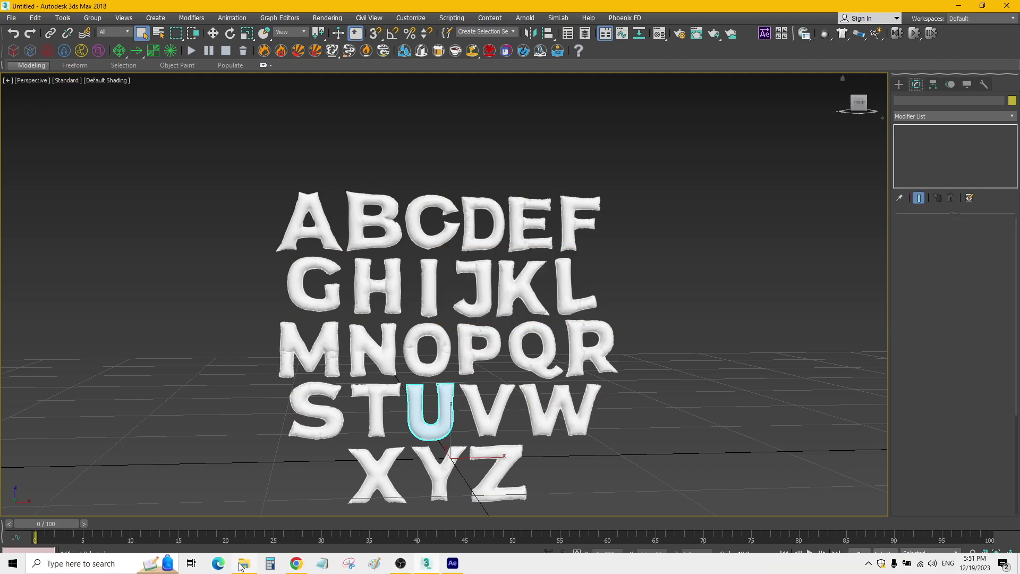
# - Browse the exported A, F and other letter .obj files, then switch to After Effects
pyautogui.click(241, 565)
pyautogui.click(339, 178)
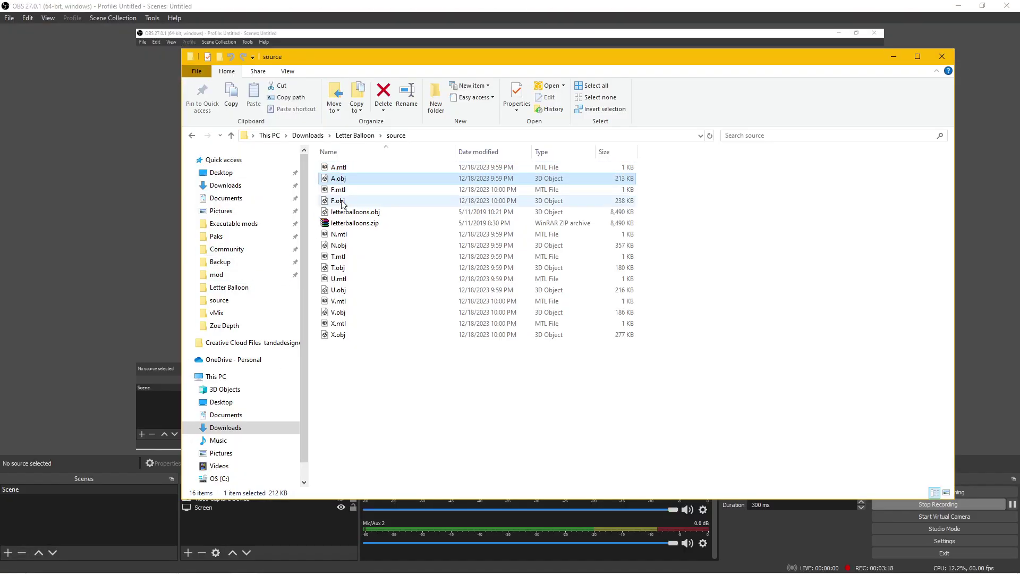
pyautogui.click(340, 201)
pyautogui.press('Down')
pyautogui.press('Down')
pyautogui.press('Down')
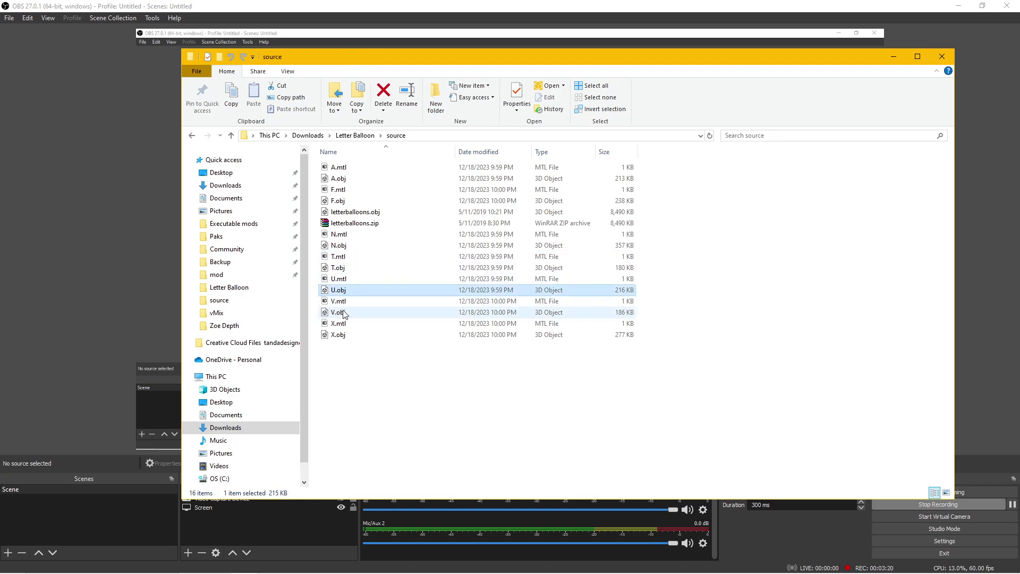
pyautogui.press('Down')
pyautogui.press('Down')
pyautogui.press('Down')
pyautogui.press('Down')
pyautogui.press('Up')
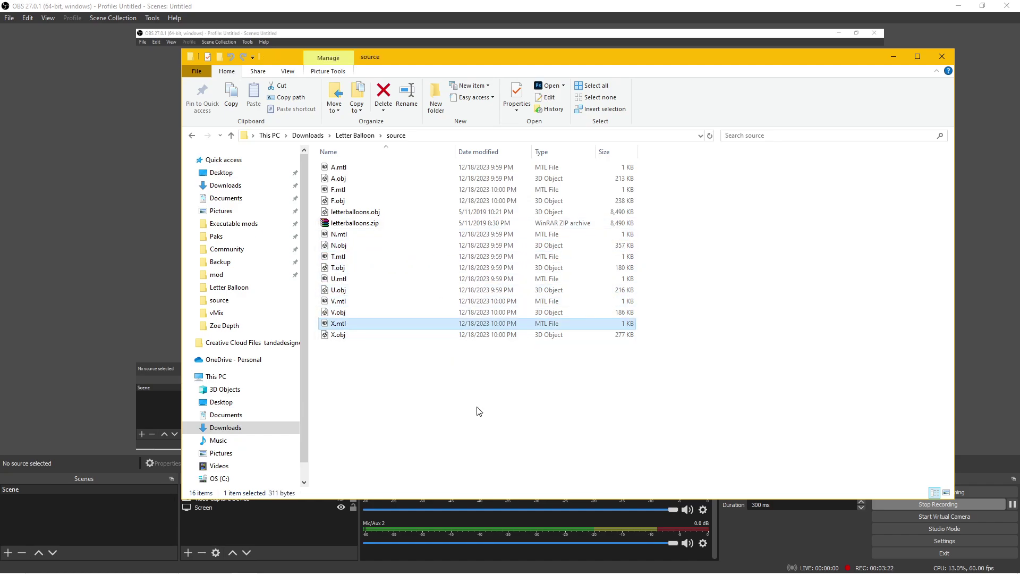
pyautogui.moveTo(514, 562)
pyautogui.click(429, 564)
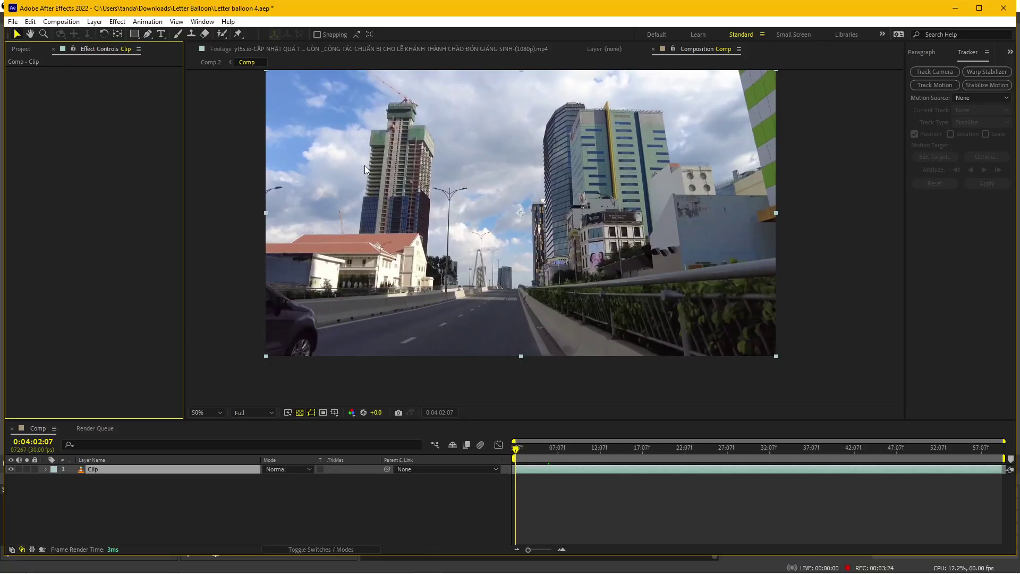
# - Run the 3D Camera Tracker on the city clip and wait for its analysis to finish
pyautogui.moveTo(550, 457)
pyautogui.mouseDown()
pyautogui.moveTo(775, 457)
pyautogui.moveTo(474, 446)
pyautogui.mouseUp()
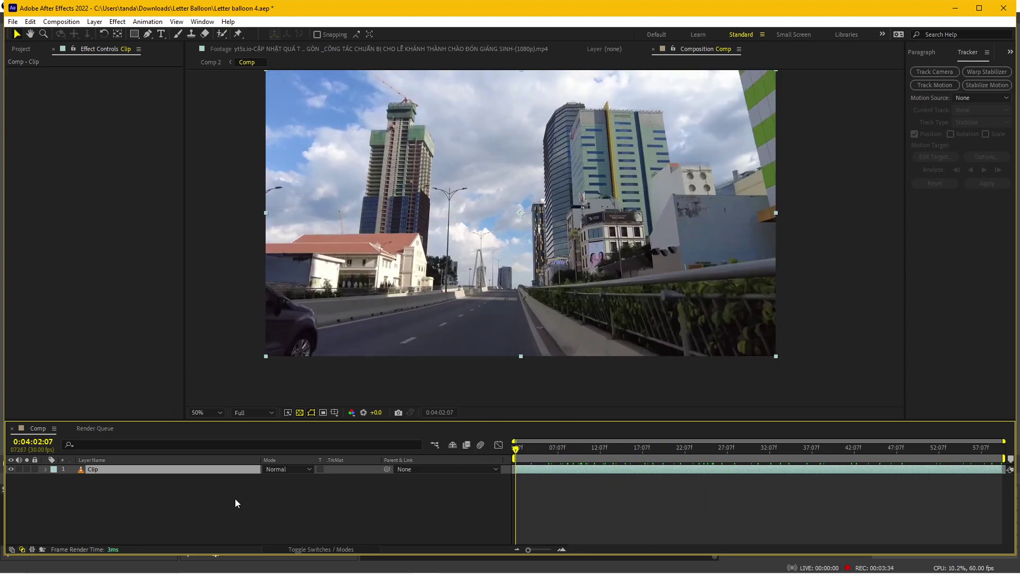
pyautogui.click(935, 71)
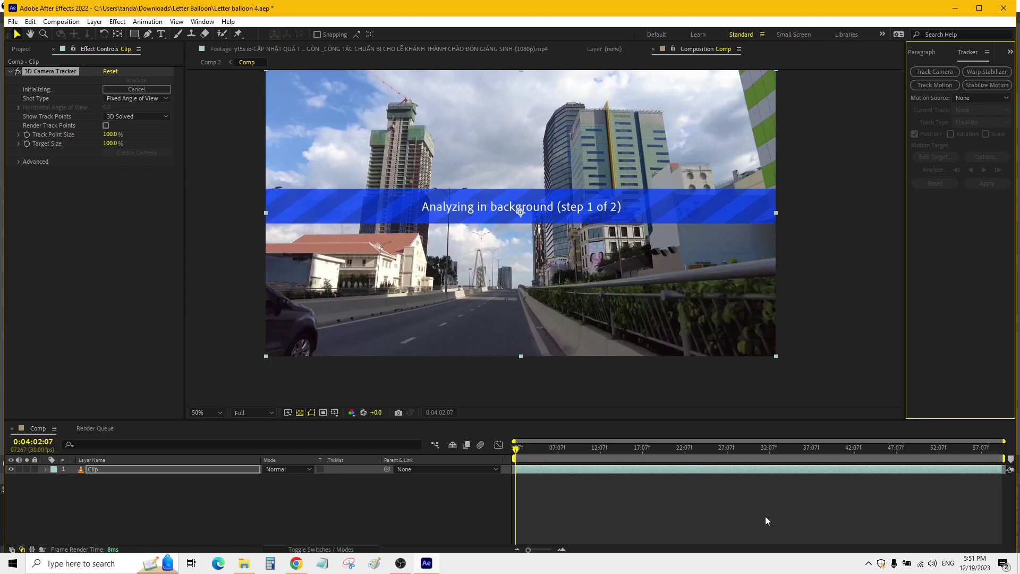
pyautogui.click(755, 563)
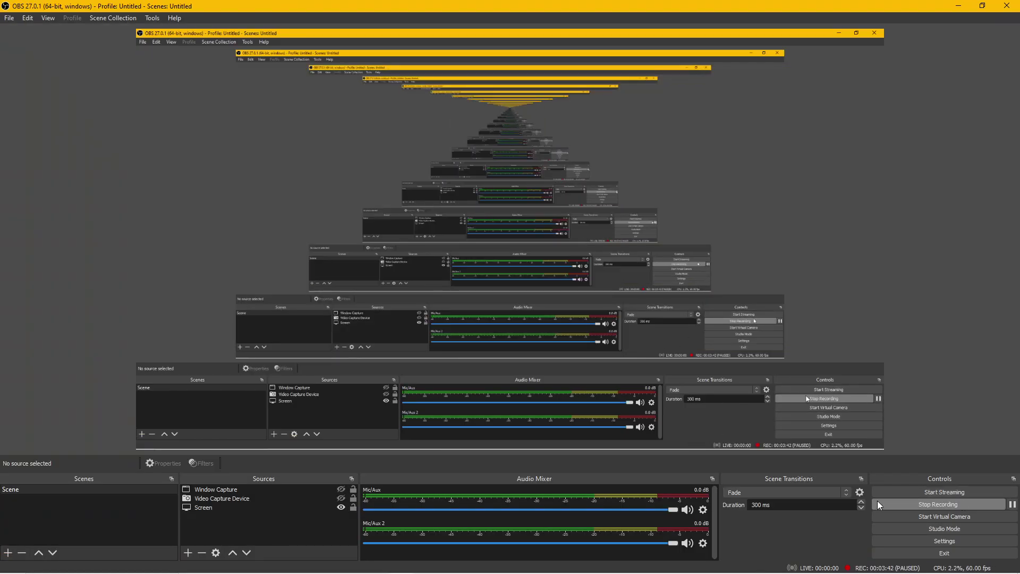
pyautogui.click(435, 564)
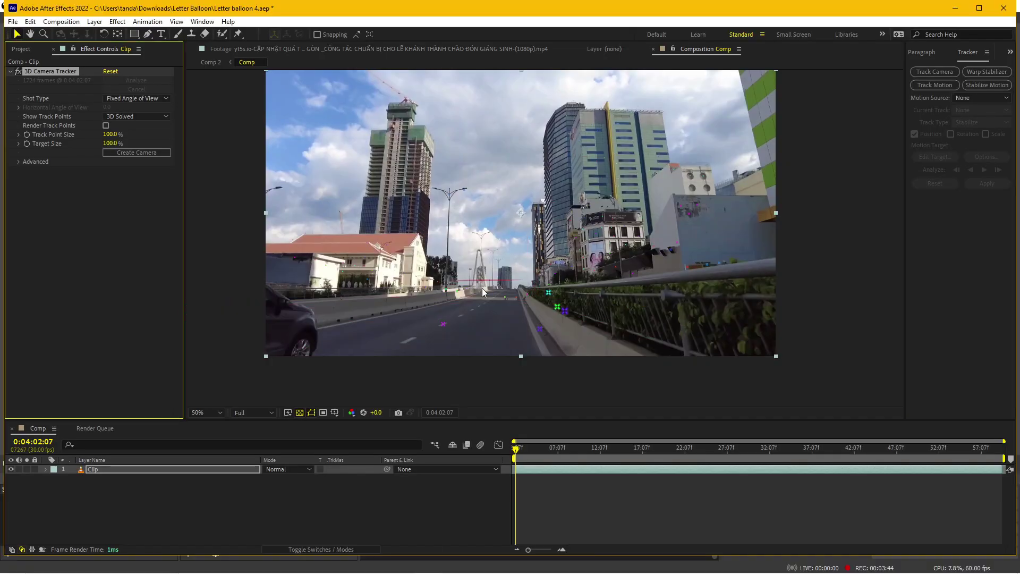
# - Set two road track points as the ground plane and origin
pyautogui.moveTo(515, 449); pyautogui.dragTo(687, 451)
pyautogui.moveTo(670, 222)
pyautogui.scroll(2, 670, 222)
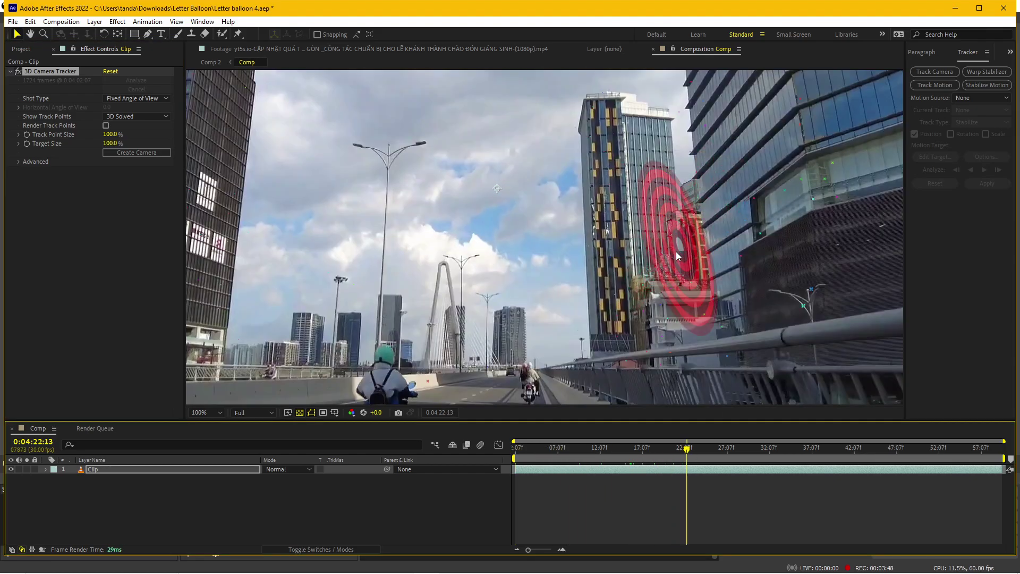
pyautogui.scroll(-2, 677, 253)
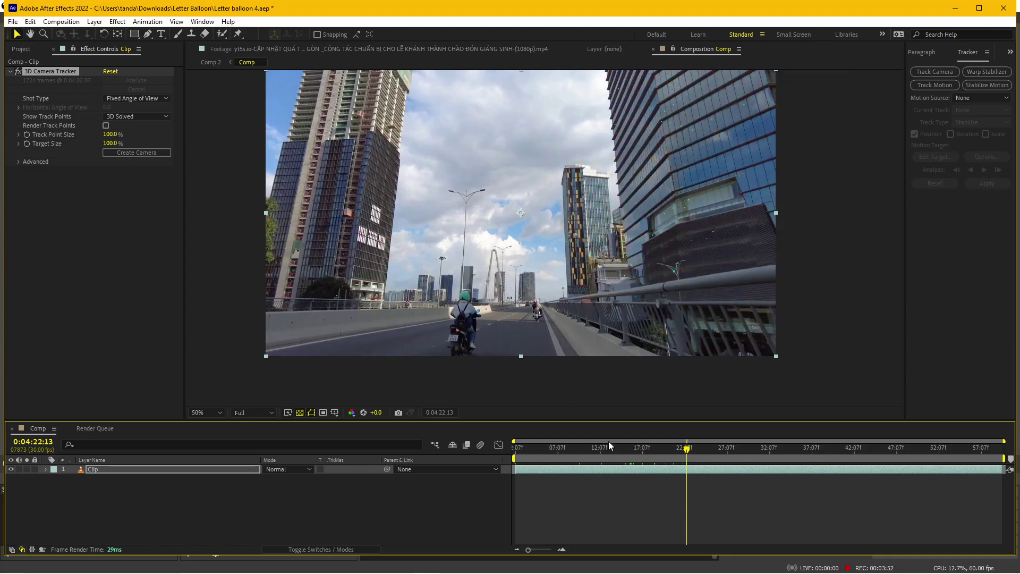
pyautogui.press('Home')
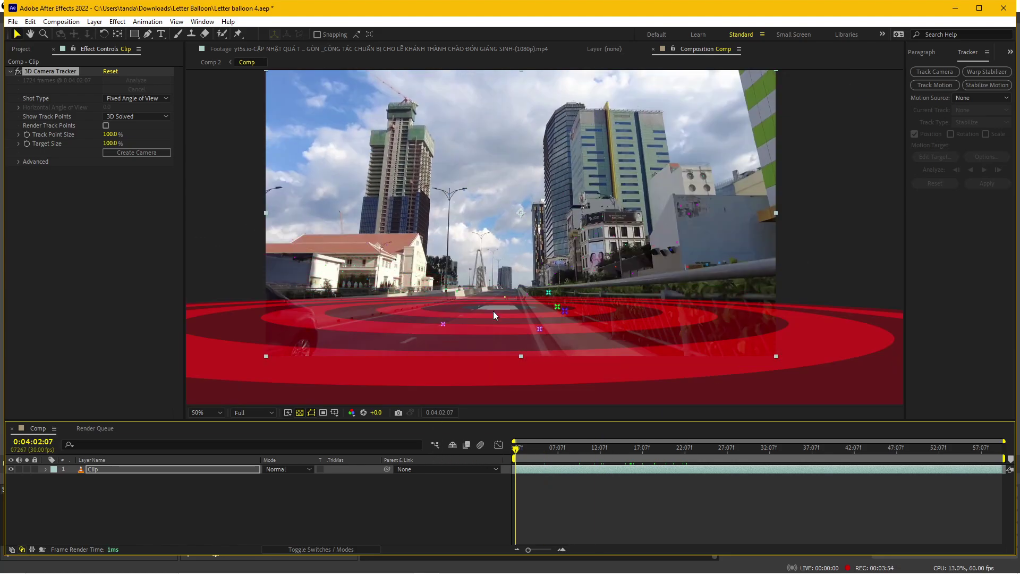
pyautogui.click(491, 312)
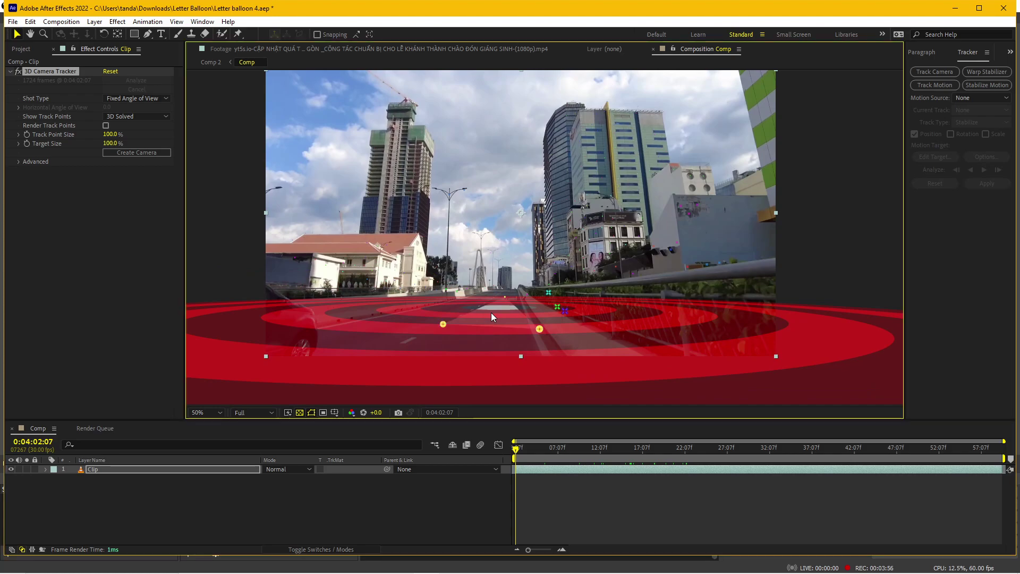
pyautogui.rightClick(501, 309)
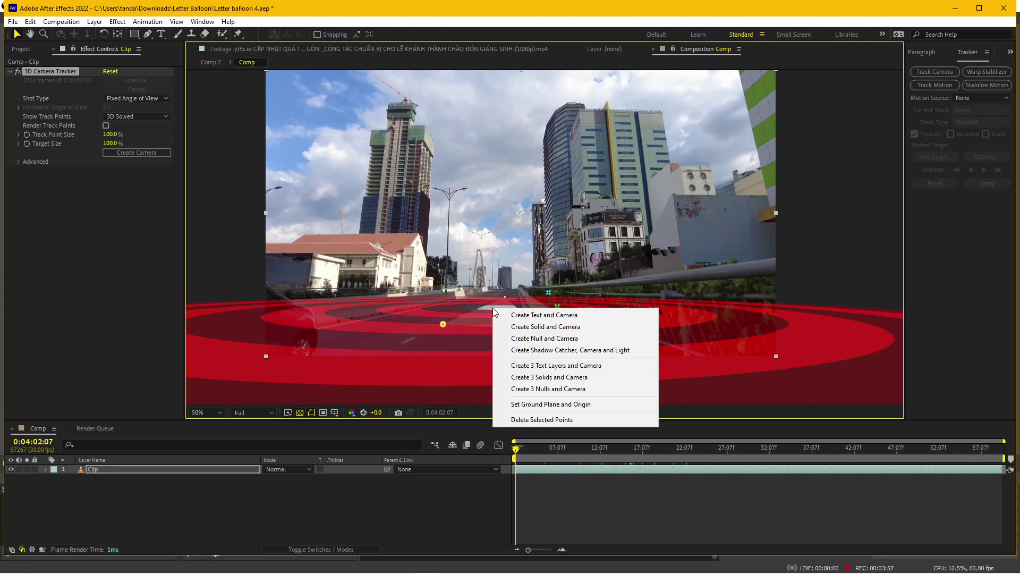
pyautogui.click(537, 405)
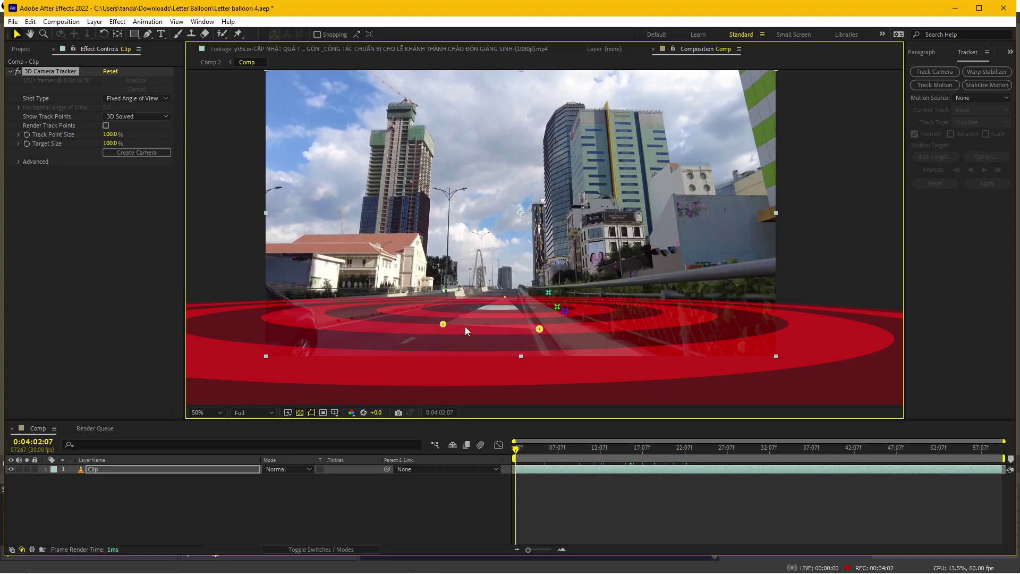
# - Raise Track Point Size to 574% and scrub the clip to check the track
pyautogui.moveTo(545, 448); pyautogui.dragTo(672, 453)
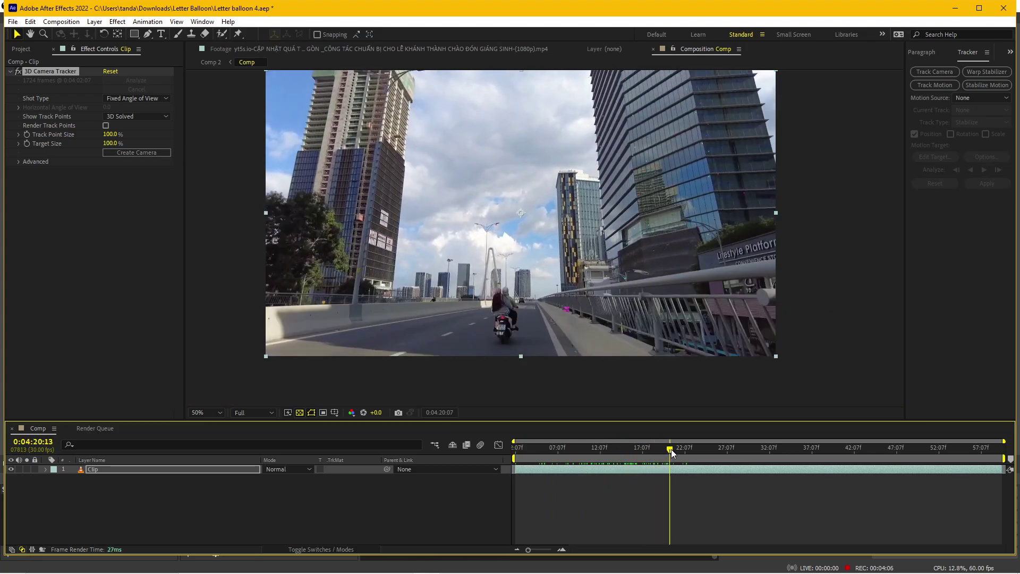
pyautogui.moveTo(673, 453); pyautogui.dragTo(659, 452)
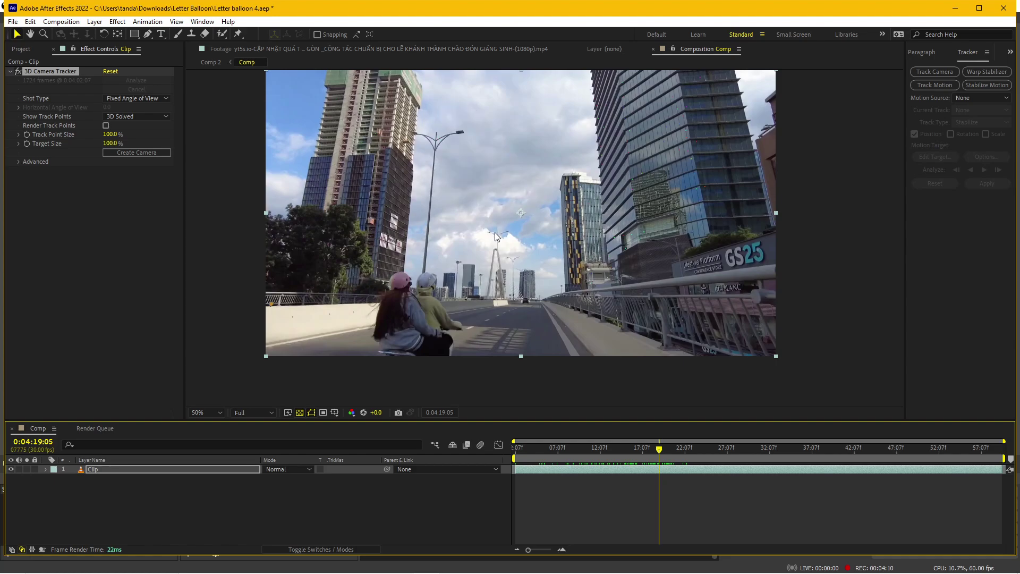
pyautogui.moveTo(110, 133); pyautogui.dragTo(198, 136)
pyautogui.moveTo(438, 152); pyautogui.dragTo(386, 158)
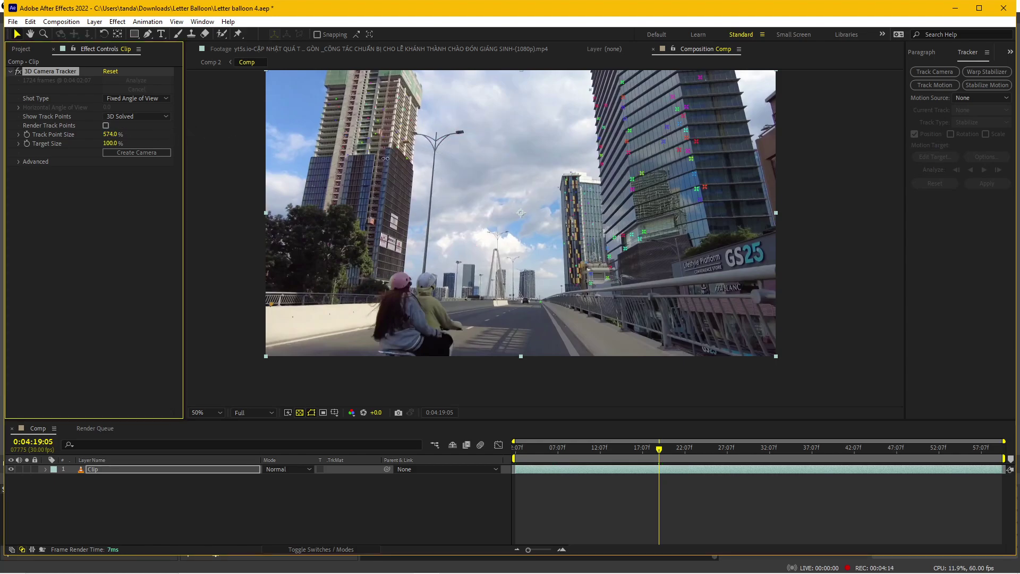
pyautogui.moveTo(667, 460)
pyautogui.mouseDown()
pyautogui.moveTo(626, 459)
pyautogui.moveTo(672, 444)
pyautogui.mouseUp()
# - Create a null and camera at the streetlight point, plus a second null near the bridge
pyautogui.scroll(2, 477, 250)
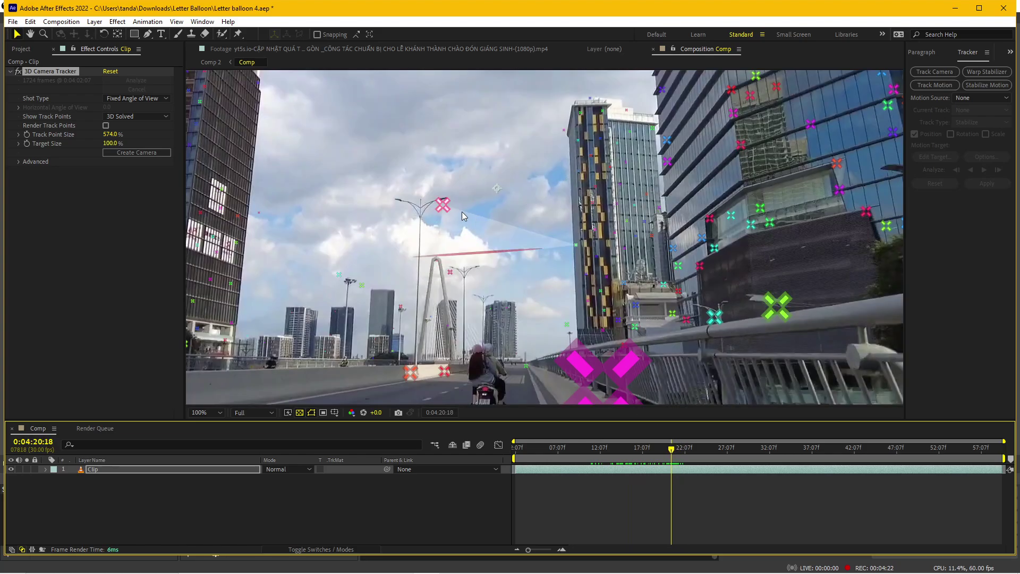
pyautogui.rightClick(443, 205)
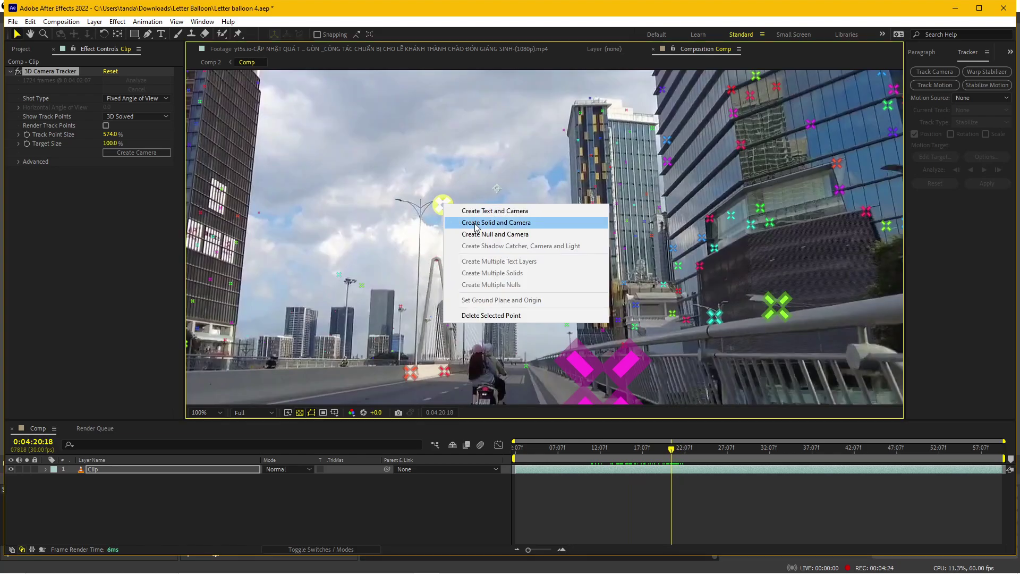
pyautogui.click(495, 233)
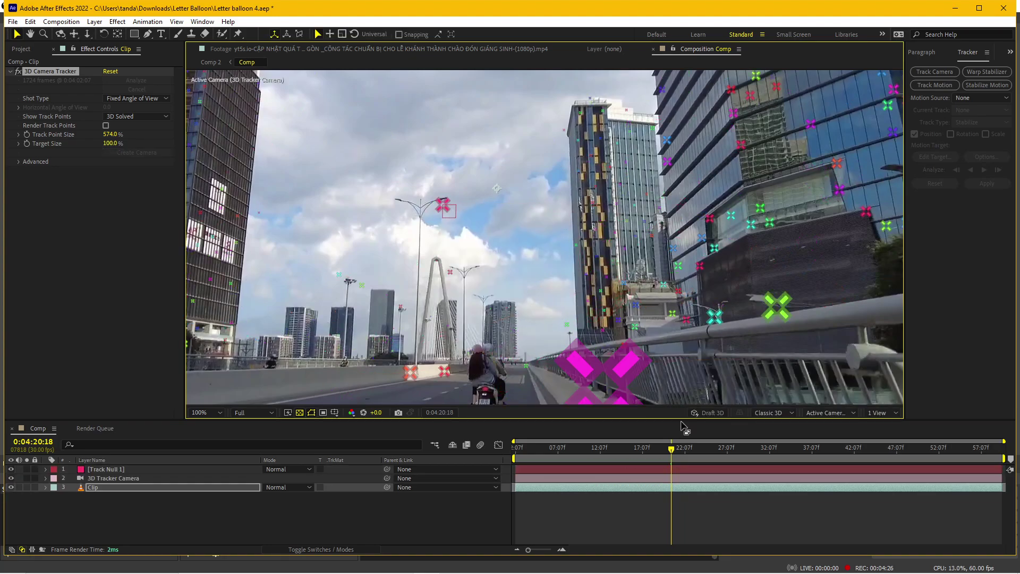
pyautogui.moveTo(673, 448)
pyautogui.mouseDown()
pyautogui.moveTo(826, 447)
pyautogui.moveTo(801, 449)
pyautogui.mouseUp()
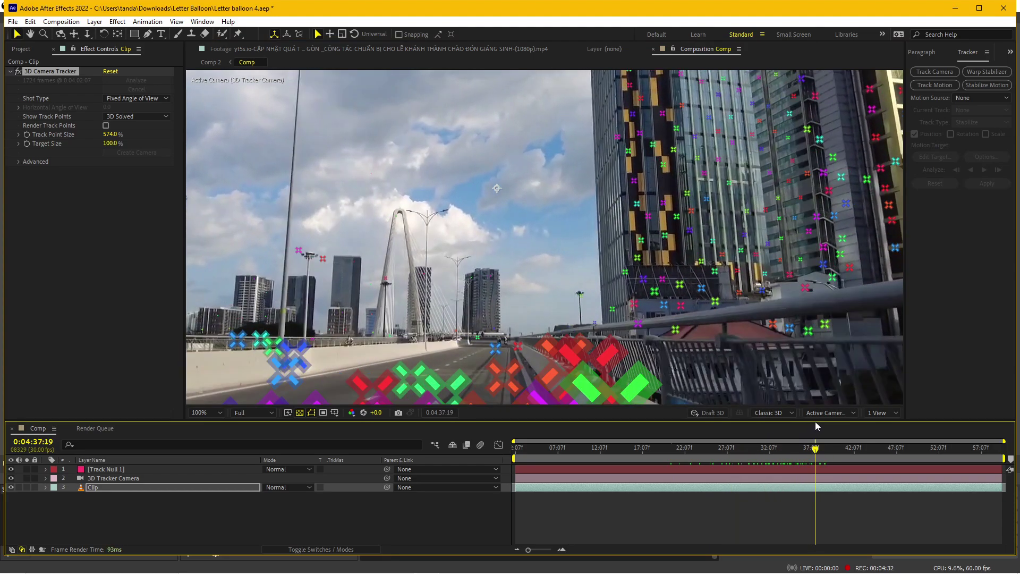
pyautogui.moveTo(523, 250)
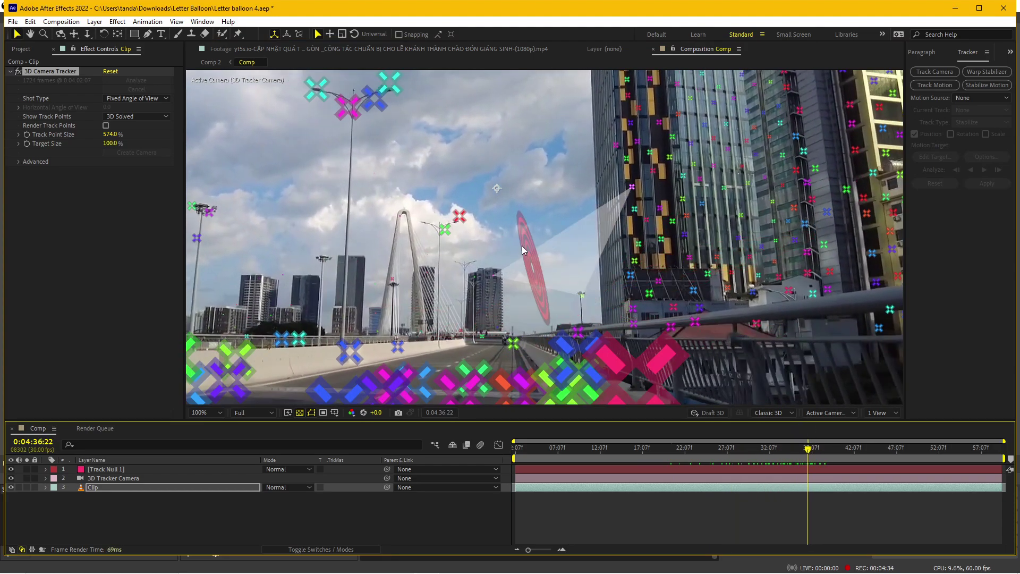
pyautogui.rightClick(445, 229)
pyautogui.click(492, 259)
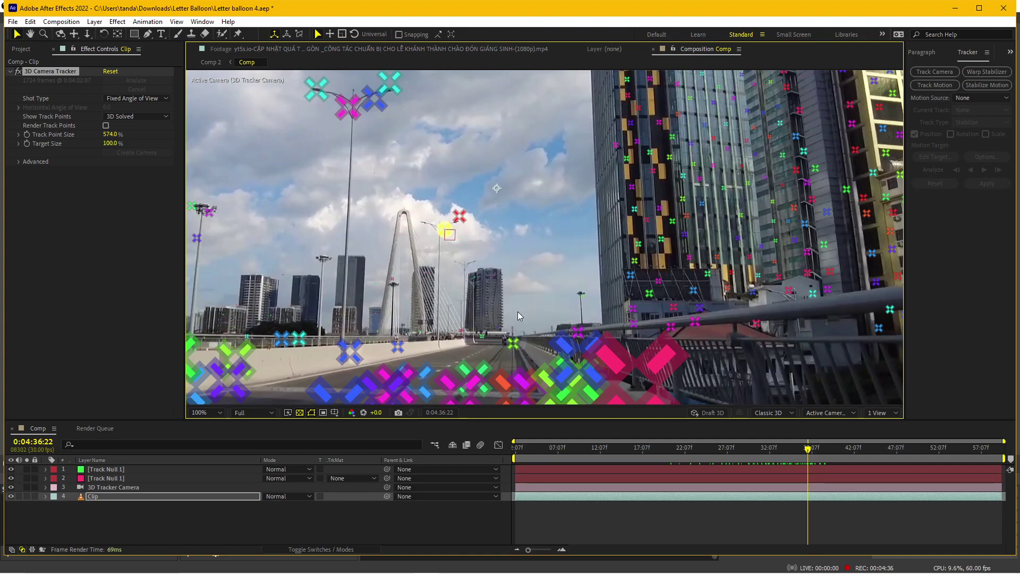
# - Scrub the clip to verify the second Track Null holds, then select the 3D Tracker Camera
pyautogui.scroll(-2, 518, 313)
pyautogui.click(566, 449)
pyautogui.moveTo(561, 450); pyautogui.dragTo(499, 450)
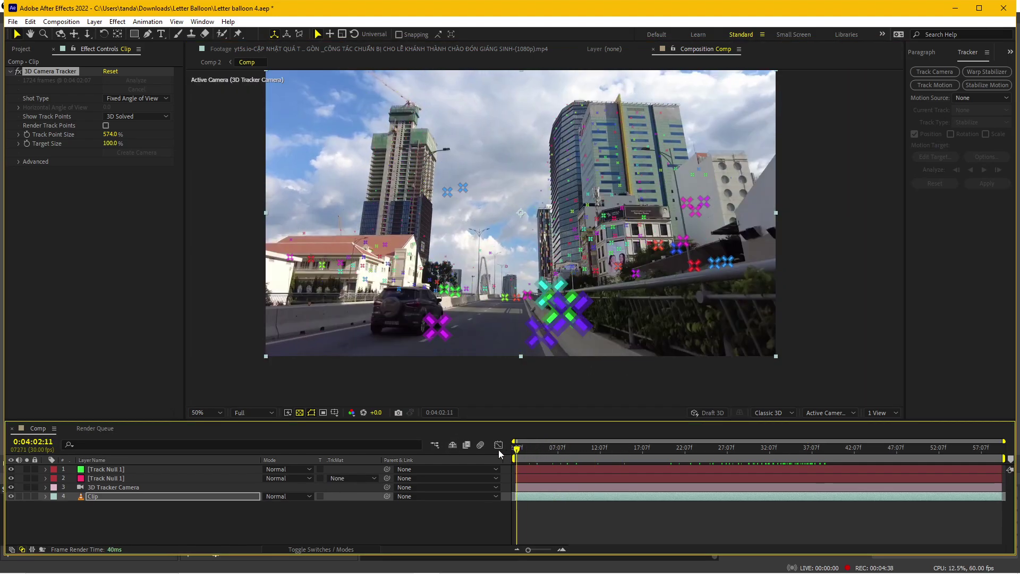
pyautogui.click(561, 528)
pyautogui.click(121, 479)
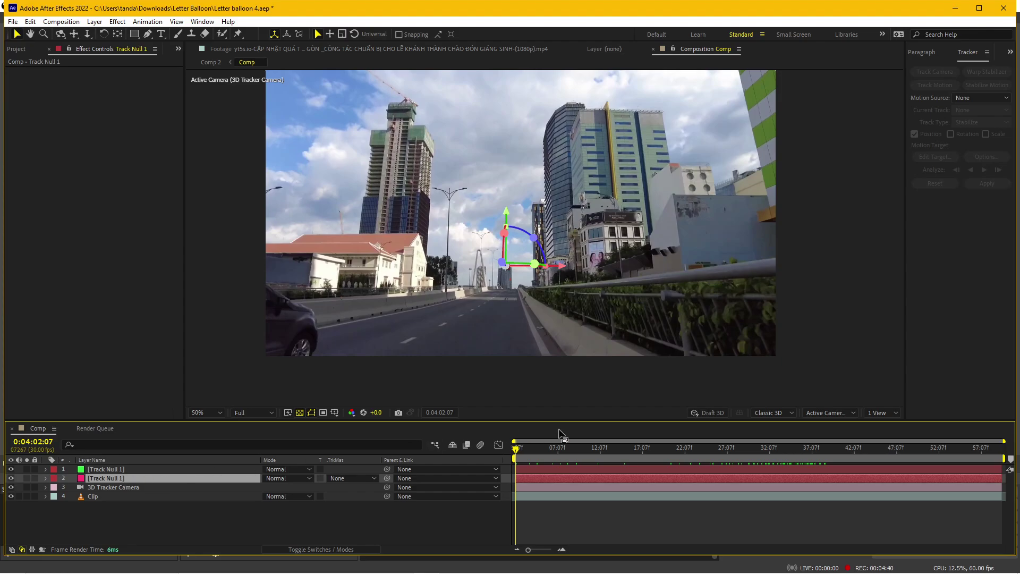
pyautogui.moveTo(538, 454); pyautogui.dragTo(694, 436)
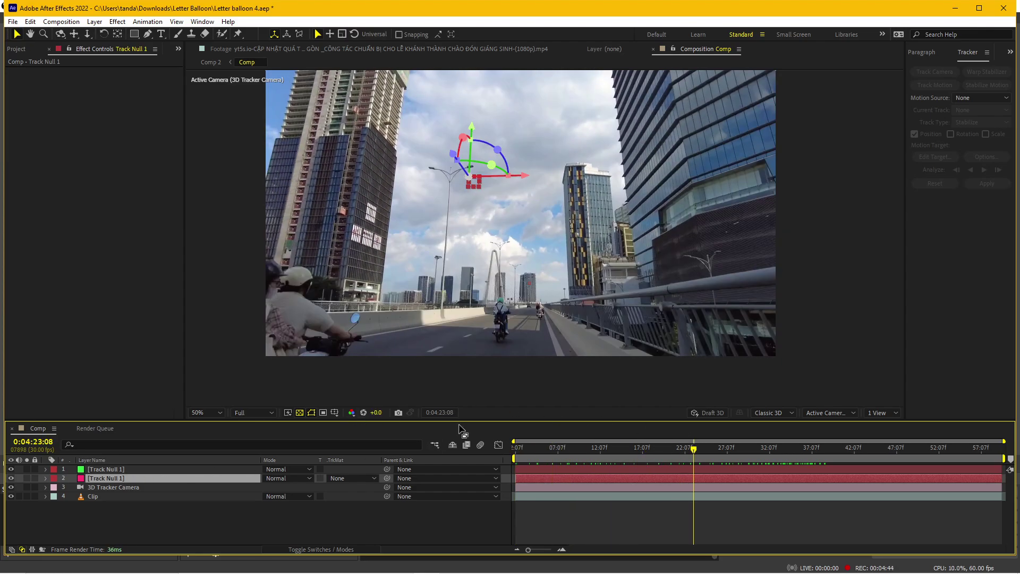
pyautogui.moveTo(643, 452)
pyautogui.mouseDown()
pyautogui.moveTo(628, 452)
pyautogui.moveTo(702, 453)
pyautogui.mouseUp()
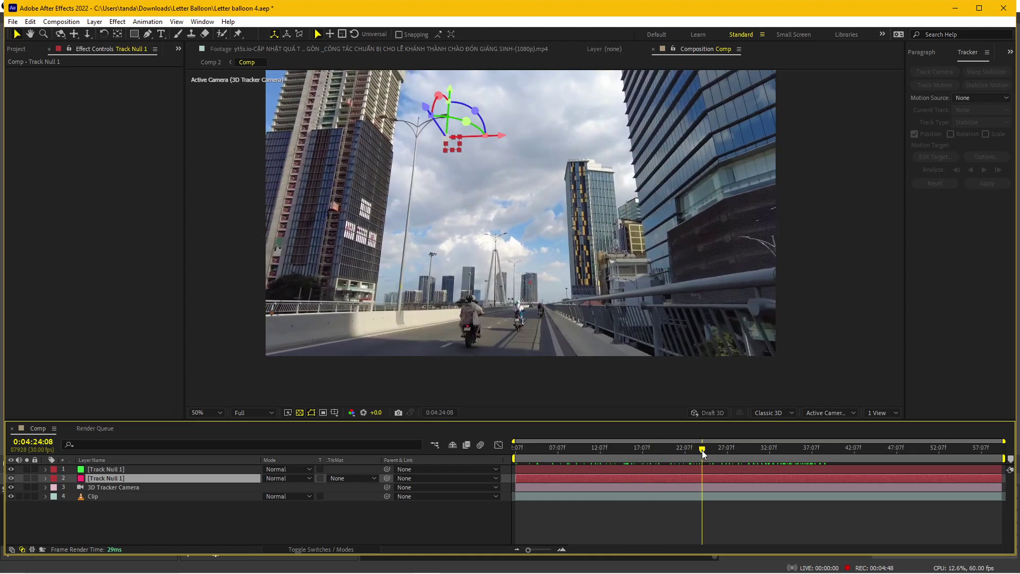
pyautogui.moveTo(703, 452)
pyautogui.mouseDown()
pyautogui.moveTo(618, 434)
pyautogui.moveTo(680, 423)
pyautogui.mouseUp()
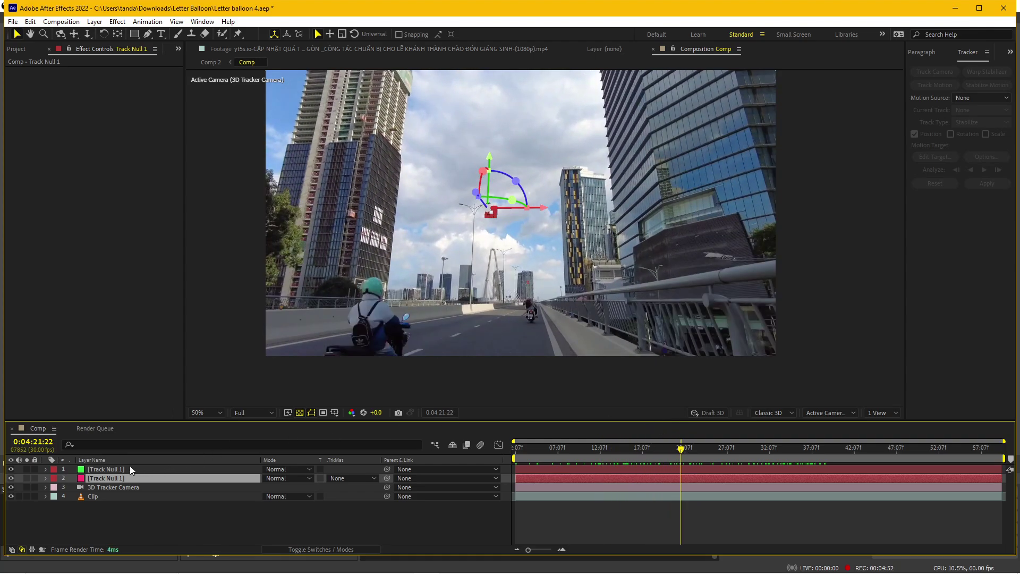
pyautogui.click(137, 487)
# - Create a new solid layer named E3D with Ctrl+Y
pyautogui.hotkey('ctrl', 'y')
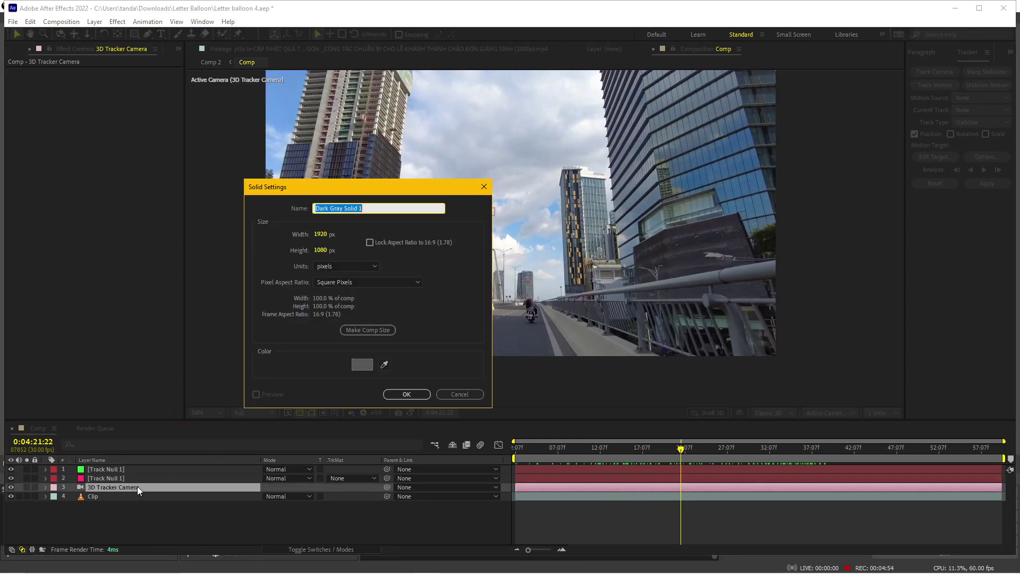
pyautogui.write('E3D')
pyautogui.press('Return')
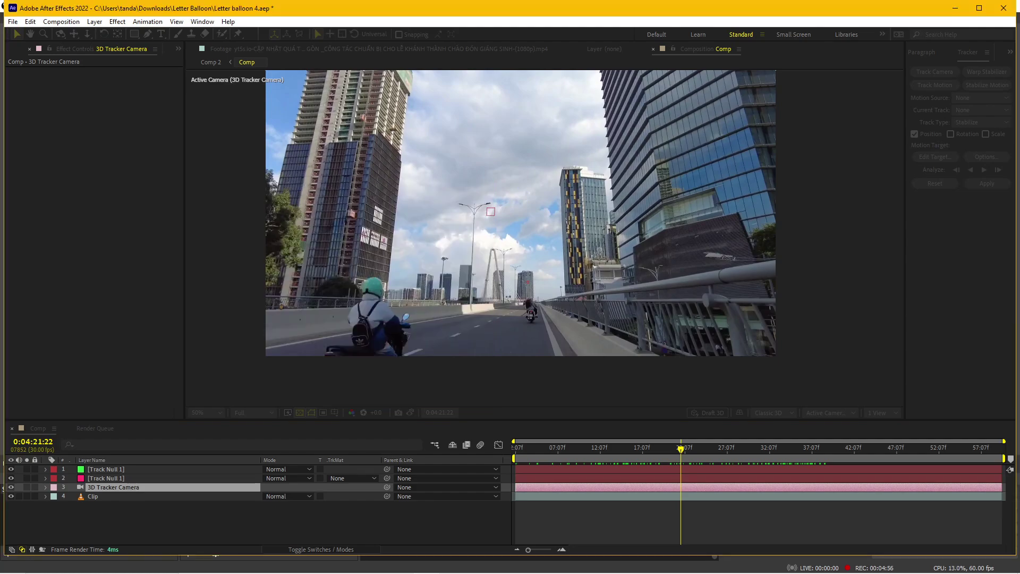
# - Apply Video Copilot's Element effect to E3D and open its Scene Setup
pyautogui.click(117, 21)
pyautogui.moveTo(306, 194)
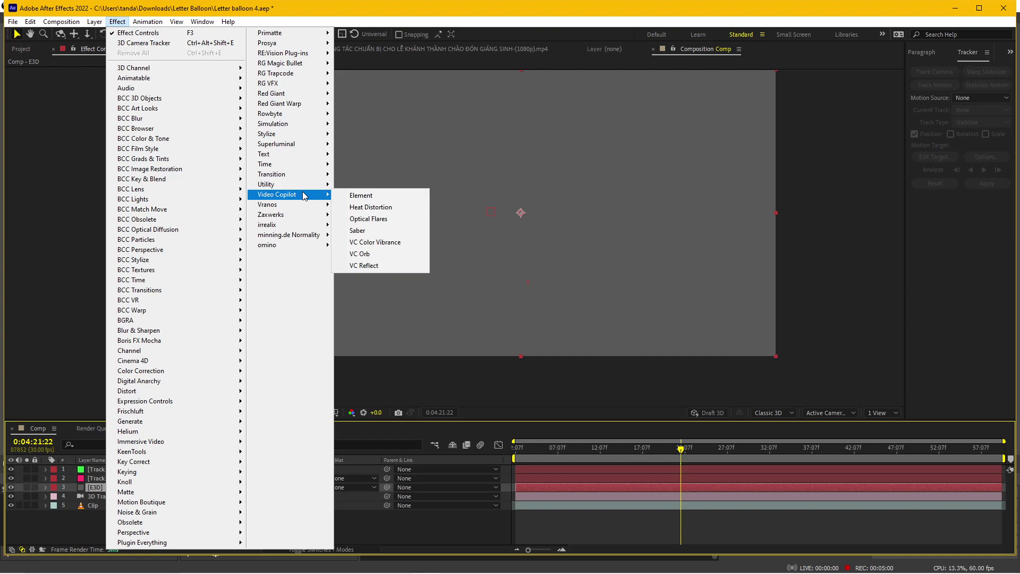
pyautogui.click(353, 195)
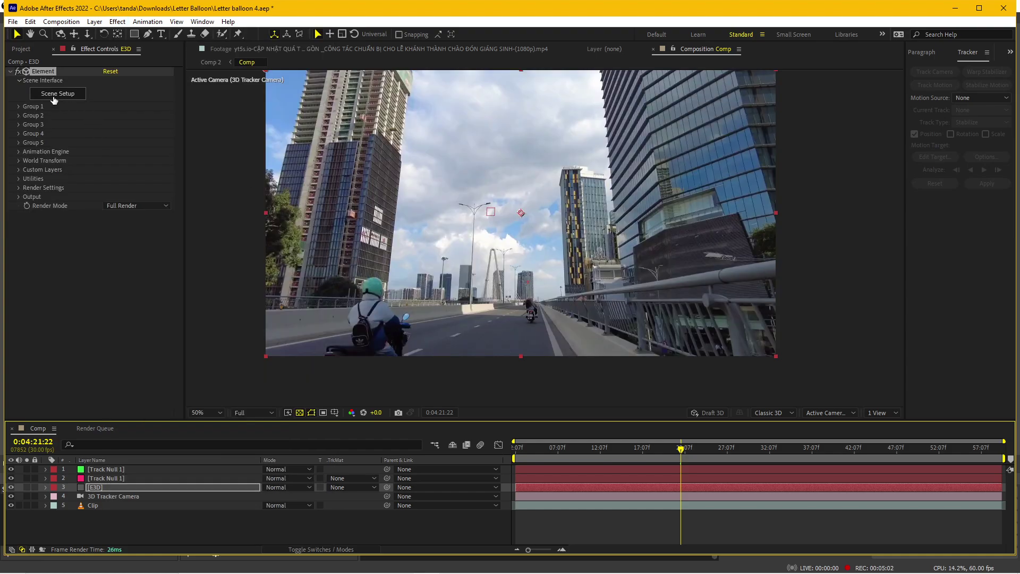
pyautogui.click(59, 95)
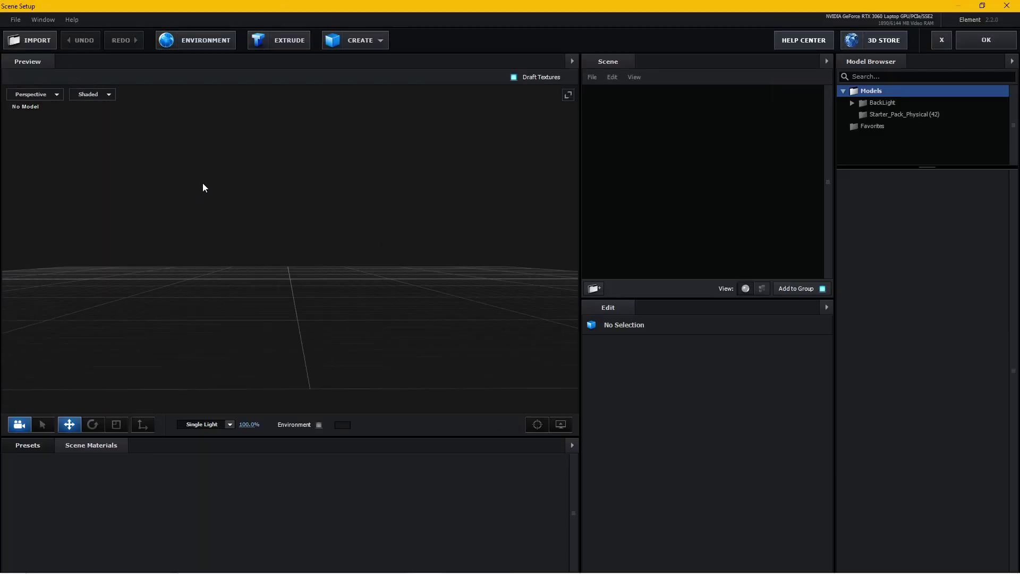
# - Start a 3D import and browse to the Letter Balloon source folder in Downloads
pyautogui.click(43, 43)
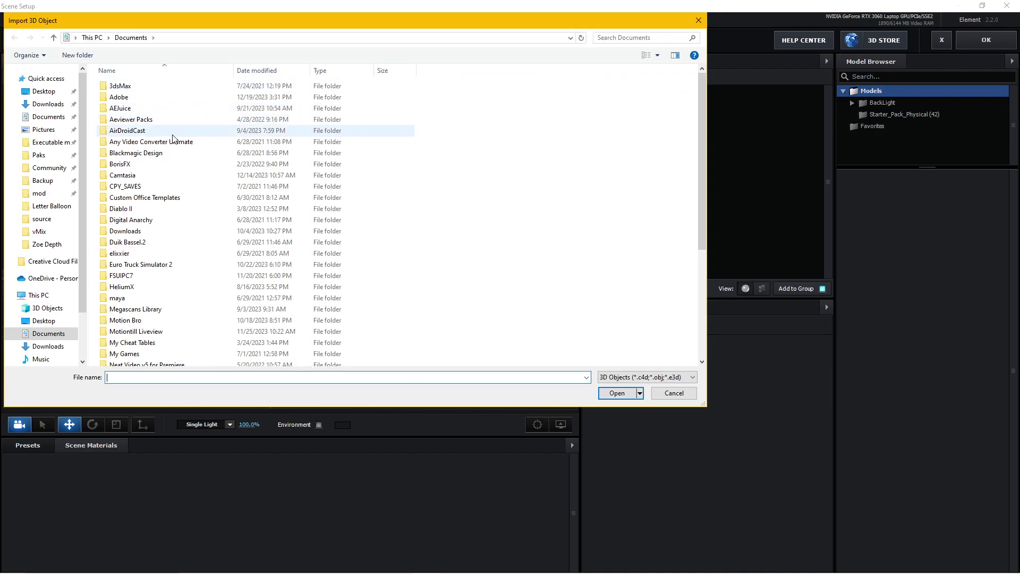
pyautogui.click(48, 346)
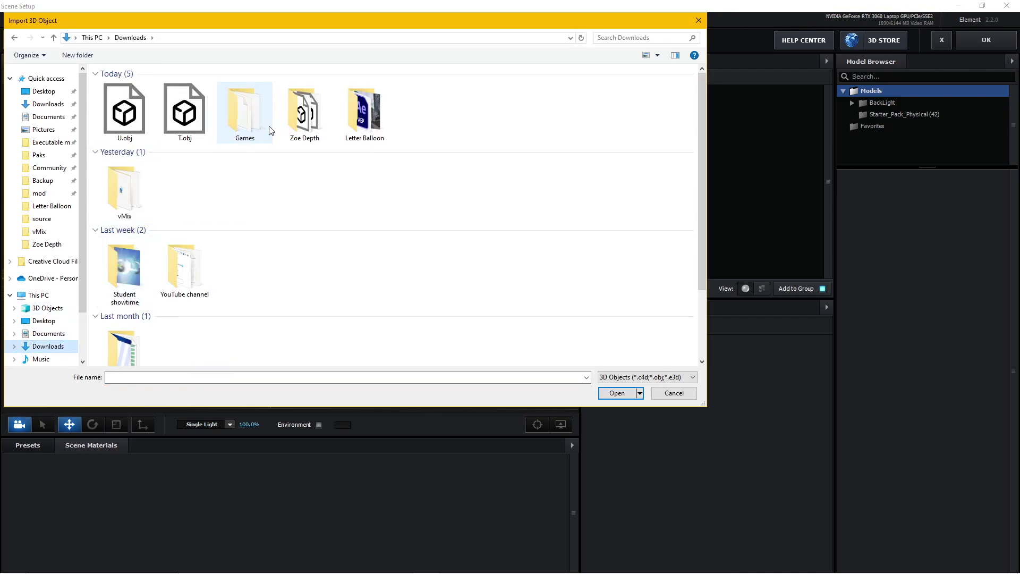
pyautogui.click(199, 116)
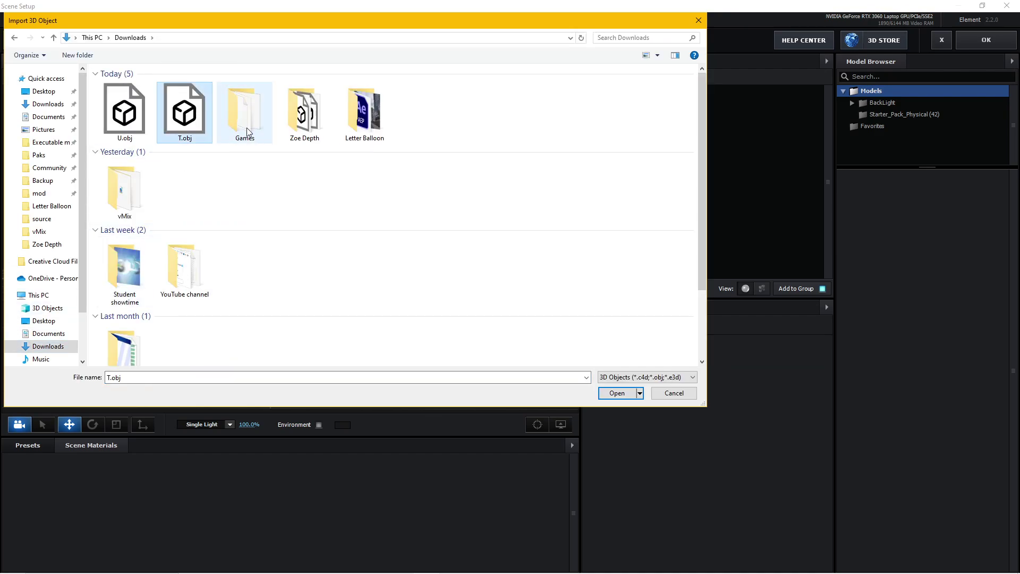
pyautogui.doubleClick(356, 122)
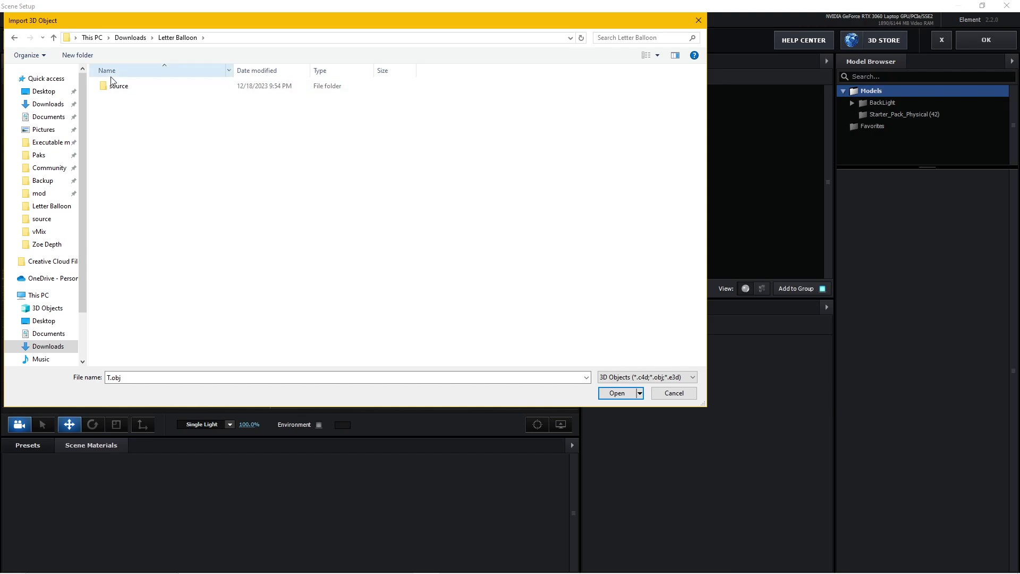
pyautogui.doubleClick(159, 86)
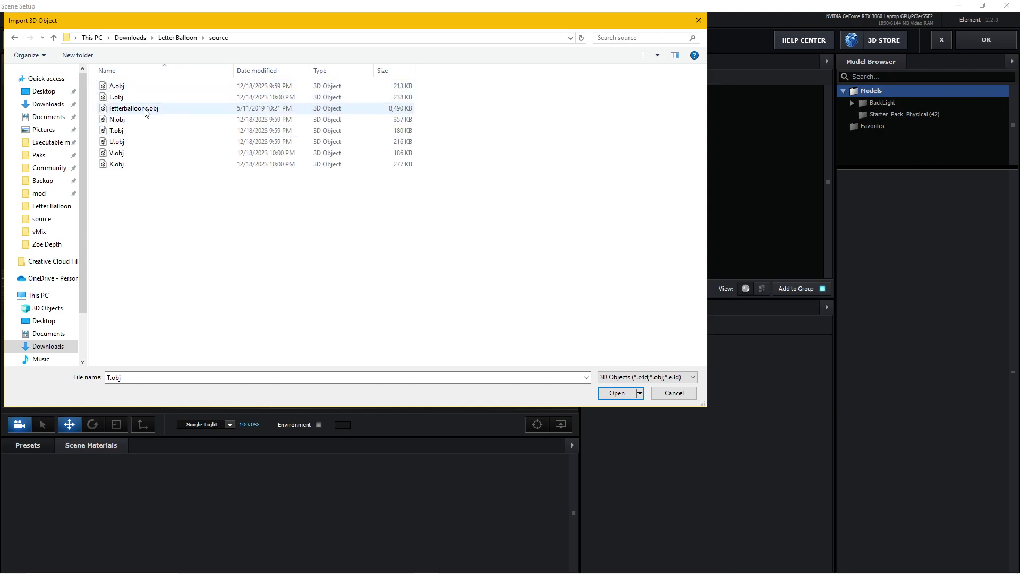
# - Import T.obj, U.obj, A.obj and N.obj, accepting each model's import preferences
pyautogui.click(130, 130)
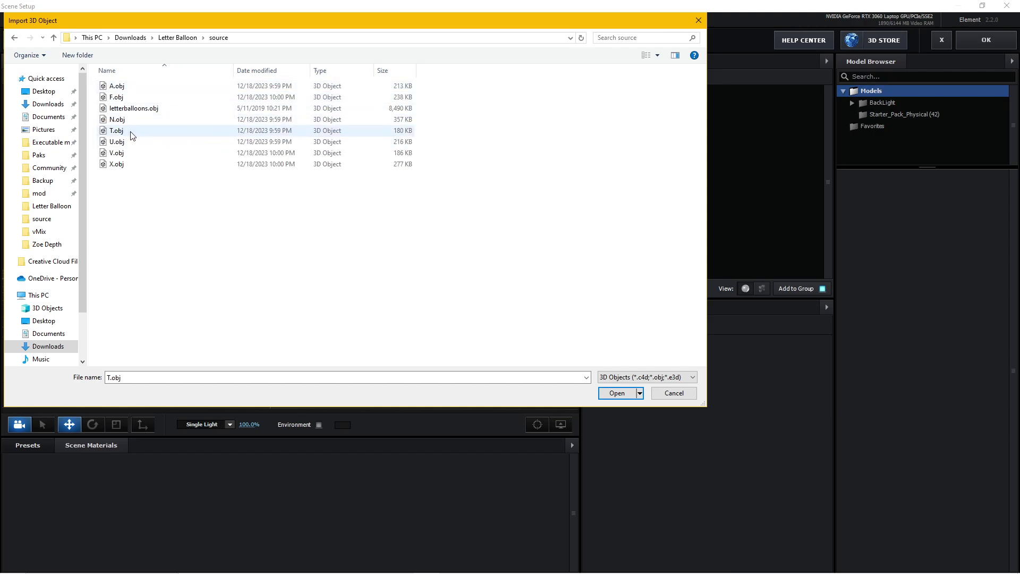
pyautogui.keyDown('ctrl'); pyautogui.click(129, 142); pyautogui.keyUp('ctrl')
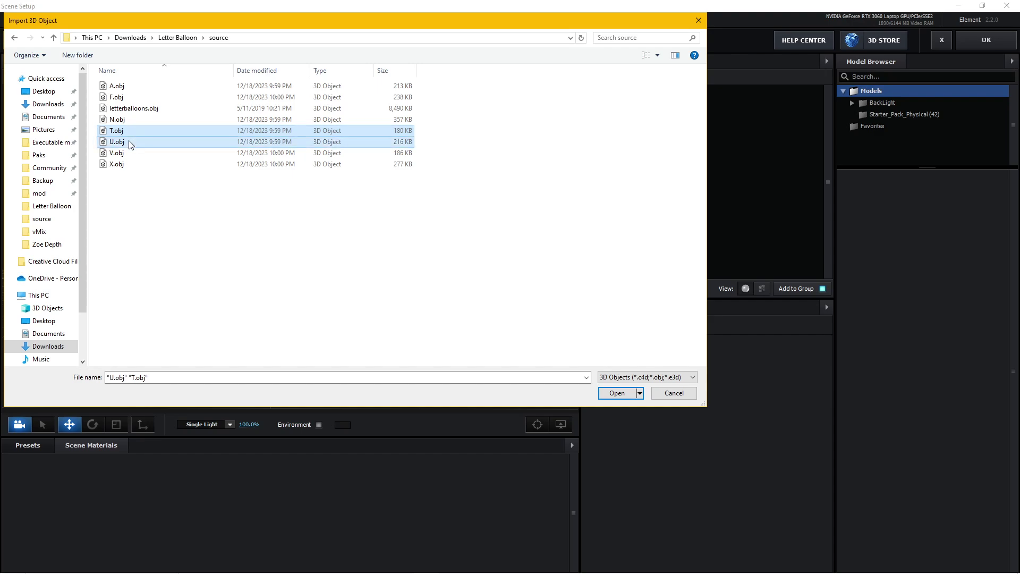
pyautogui.keyDown('ctrl'); pyautogui.click(129, 86); pyautogui.keyUp('ctrl')
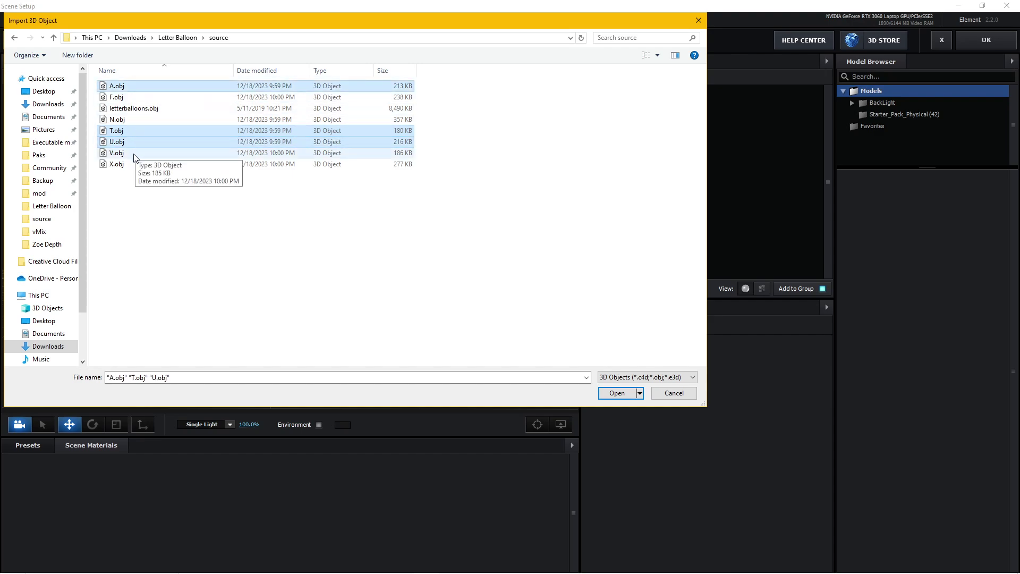
pyautogui.keyDown('ctrl'); pyautogui.click(133, 120); pyautogui.keyUp('ctrl')
pyautogui.click(619, 393)
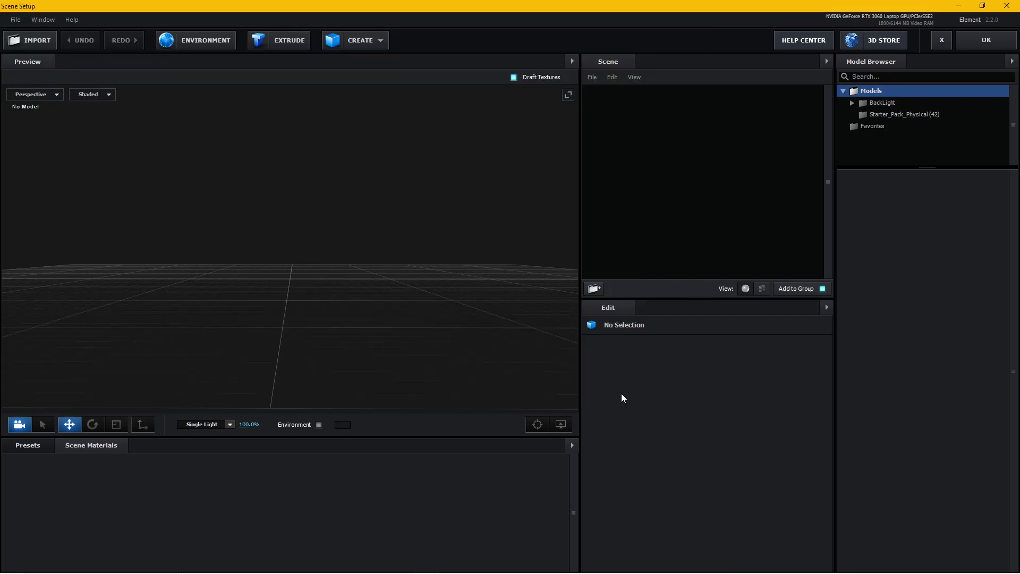
pyautogui.click(590, 397)
pyautogui.click(585, 393)
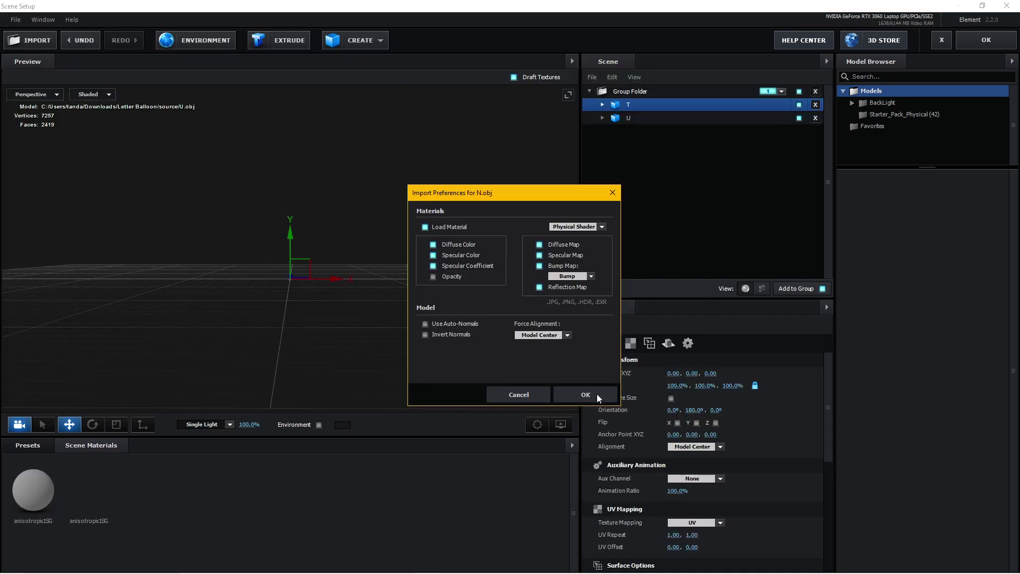
pyautogui.click(581, 392)
pyautogui.click(579, 391)
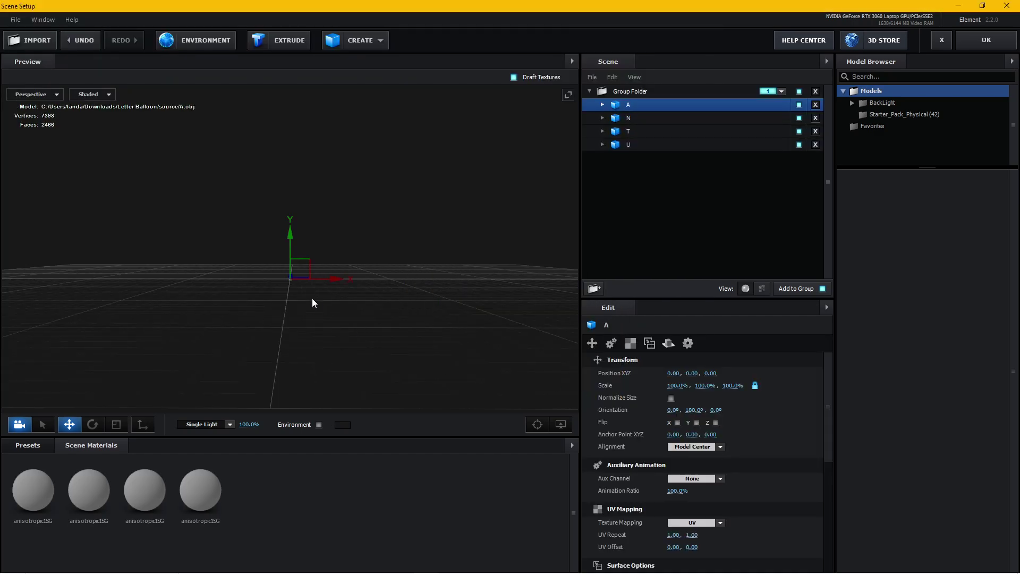
# - Normalize the size of the A, N, T and U models
pyautogui.keyDown('shift'); pyautogui.click(648, 141); pyautogui.keyUp('shift')
pyautogui.click(639, 109)
pyautogui.click(670, 398)
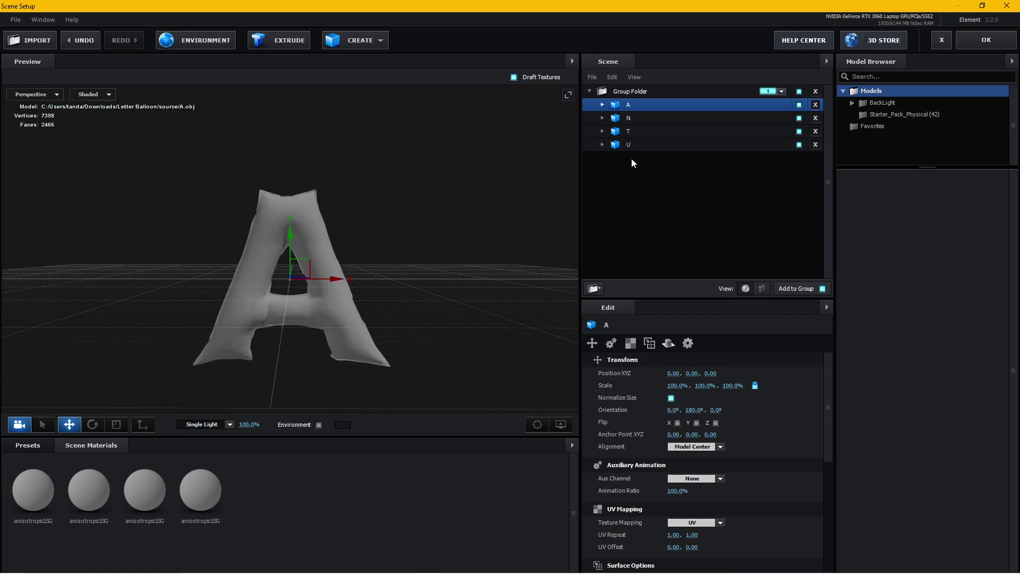
pyautogui.click(631, 117)
pyautogui.click(671, 398)
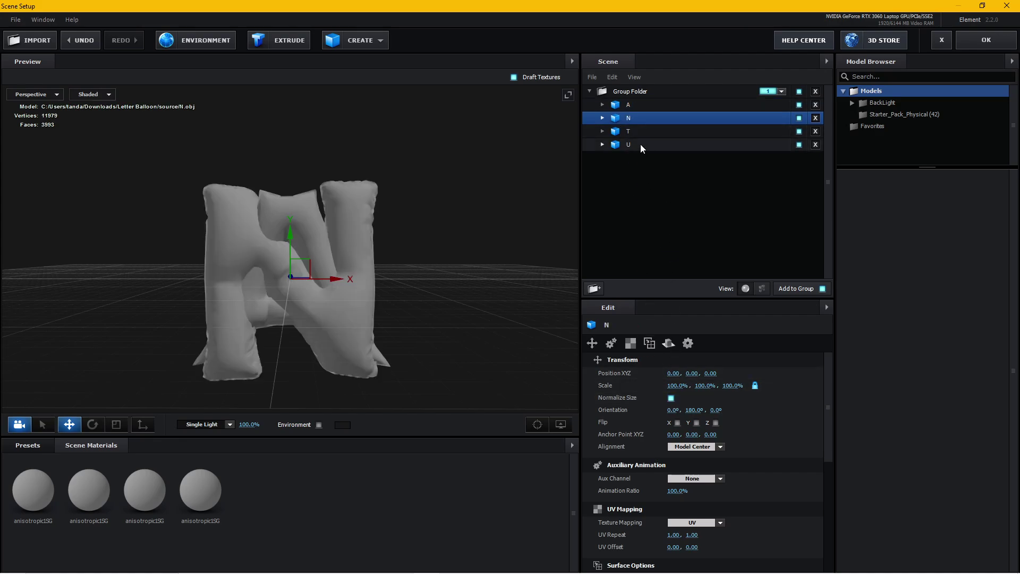
pyautogui.click(636, 135)
pyautogui.click(670, 398)
pyautogui.click(647, 144)
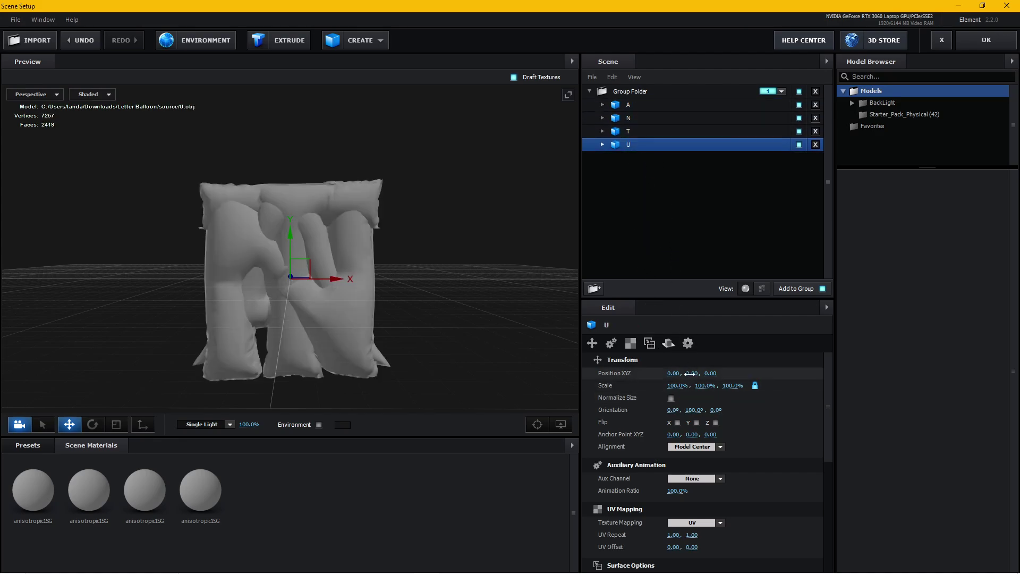
pyautogui.click(671, 398)
# - Duplicate Group Folder as group 2, leaving only T in the original
pyautogui.click(635, 91)
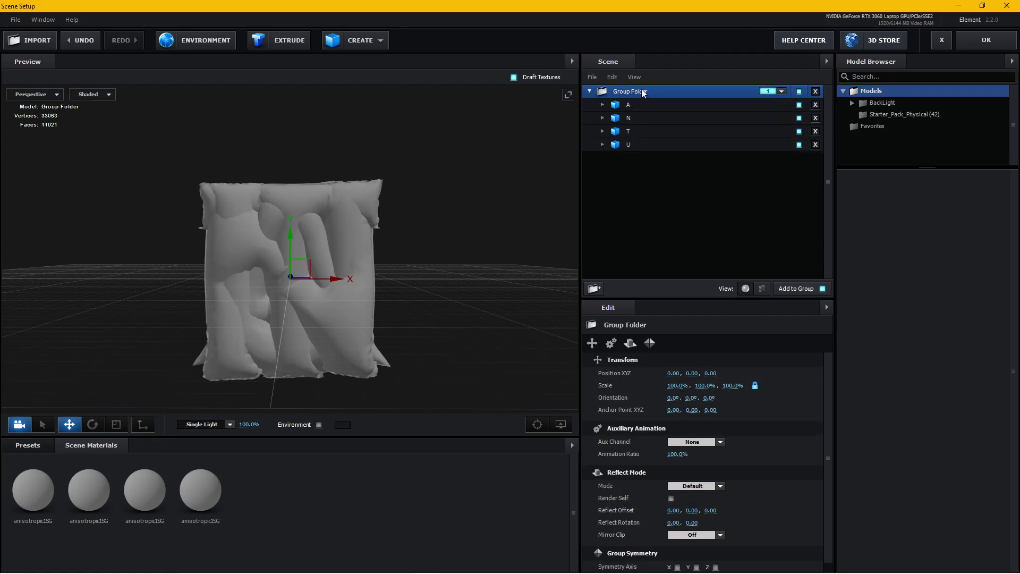
pyautogui.rightClick(642, 92)
pyautogui.click(674, 139)
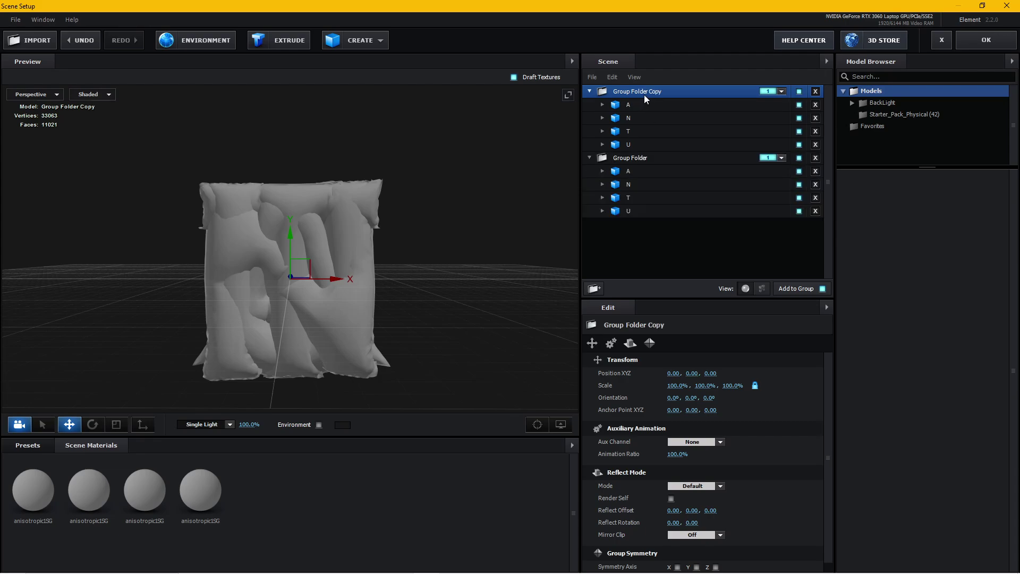
pyautogui.click(782, 92)
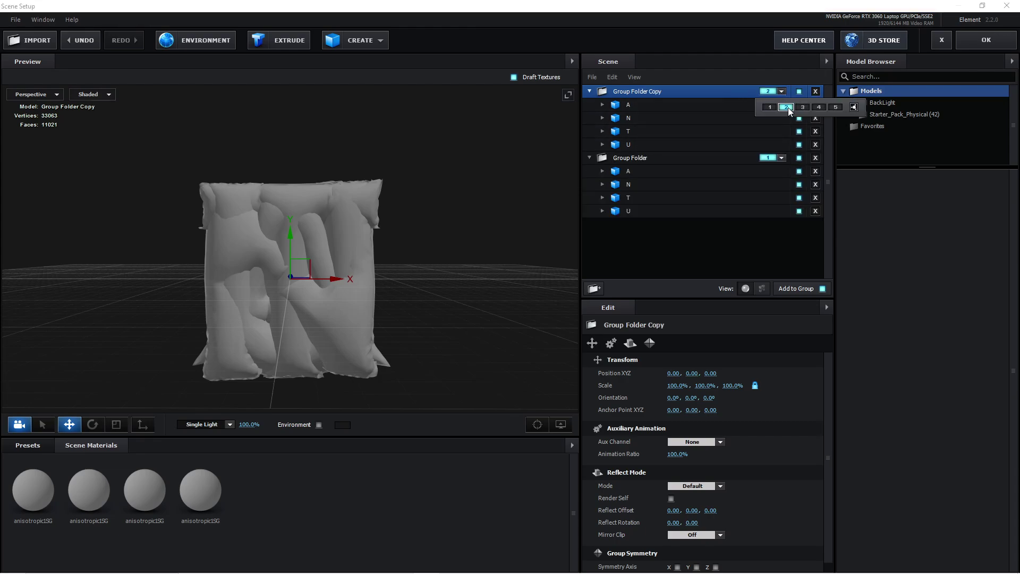
pyautogui.click(635, 159)
pyautogui.click(635, 160)
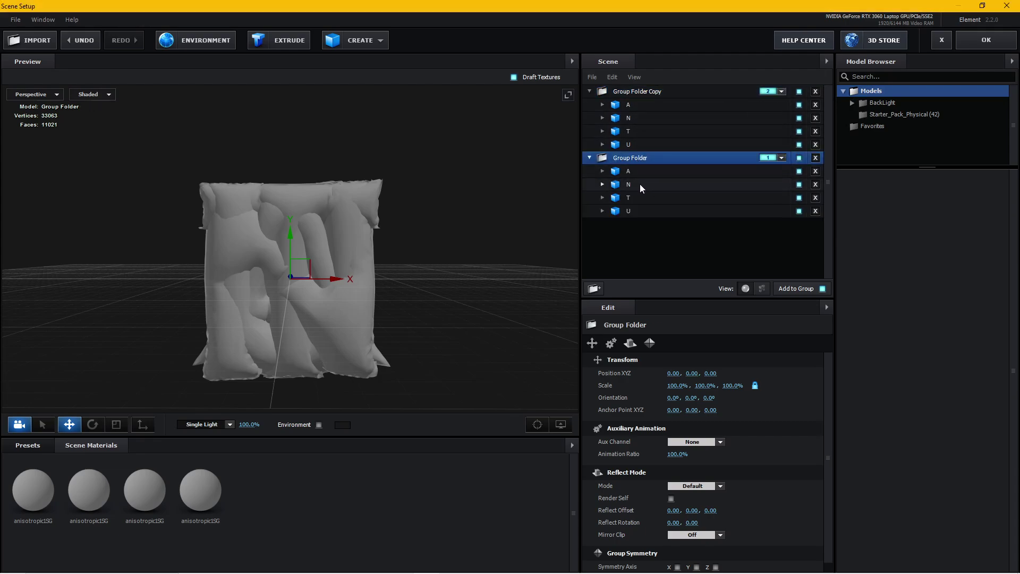
pyautogui.click(816, 213)
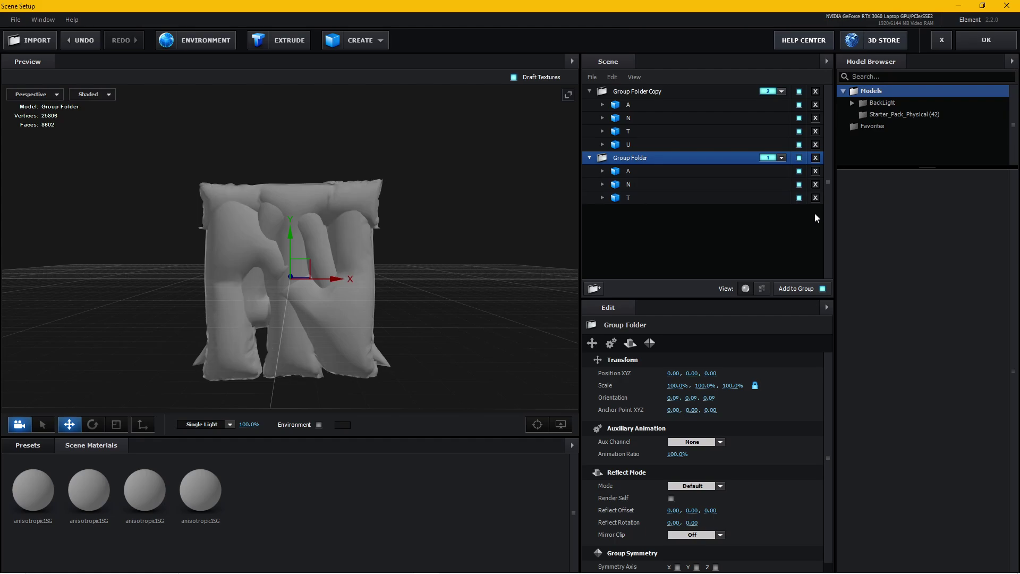
pyautogui.click(817, 186)
pyautogui.click(815, 171)
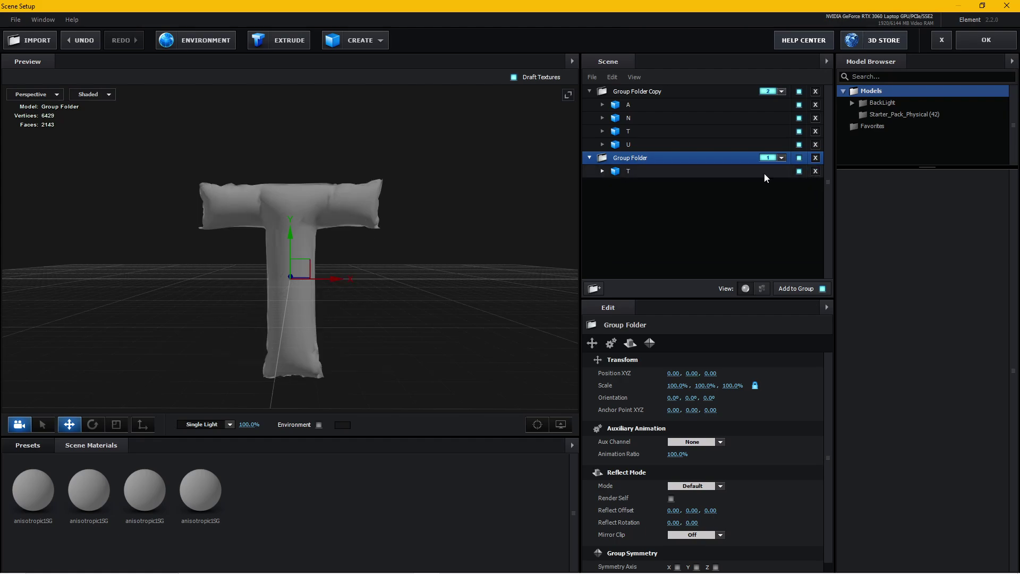
# - Duplicate Group Folder Copy, then strip it down to just the U letter
pyautogui.click(649, 93)
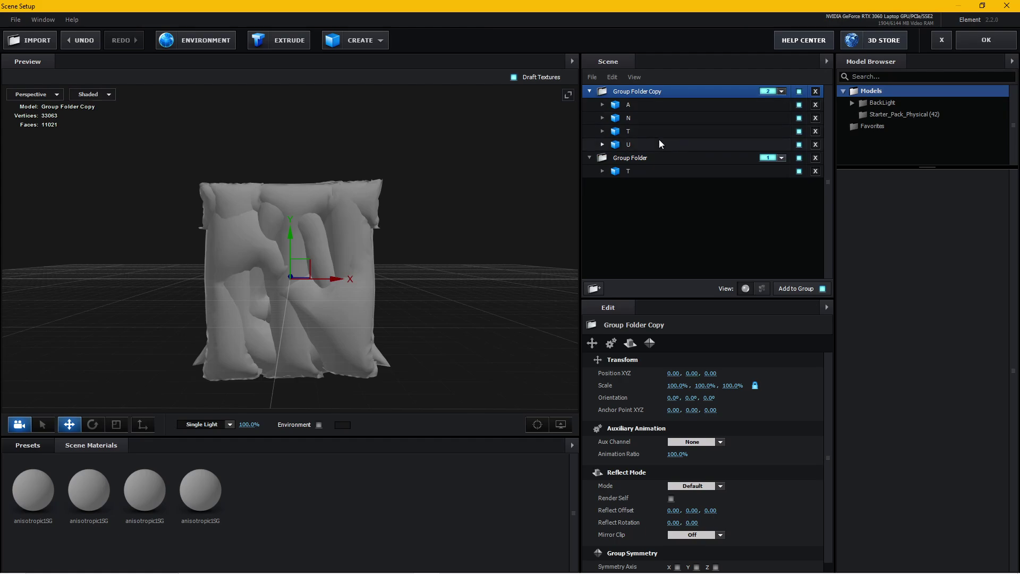
pyautogui.rightClick(652, 95)
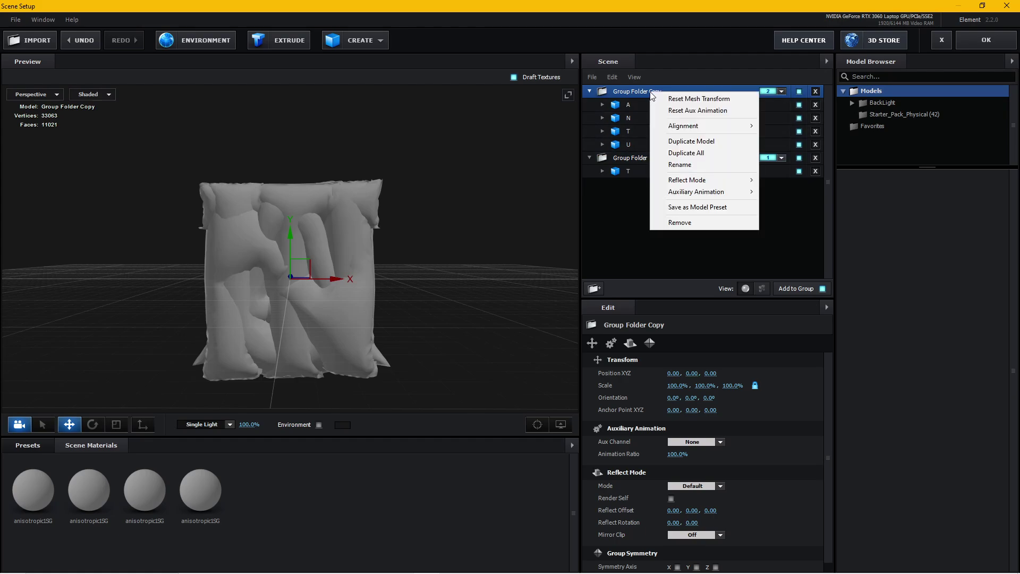
pyautogui.click(688, 140)
pyautogui.click(590, 91)
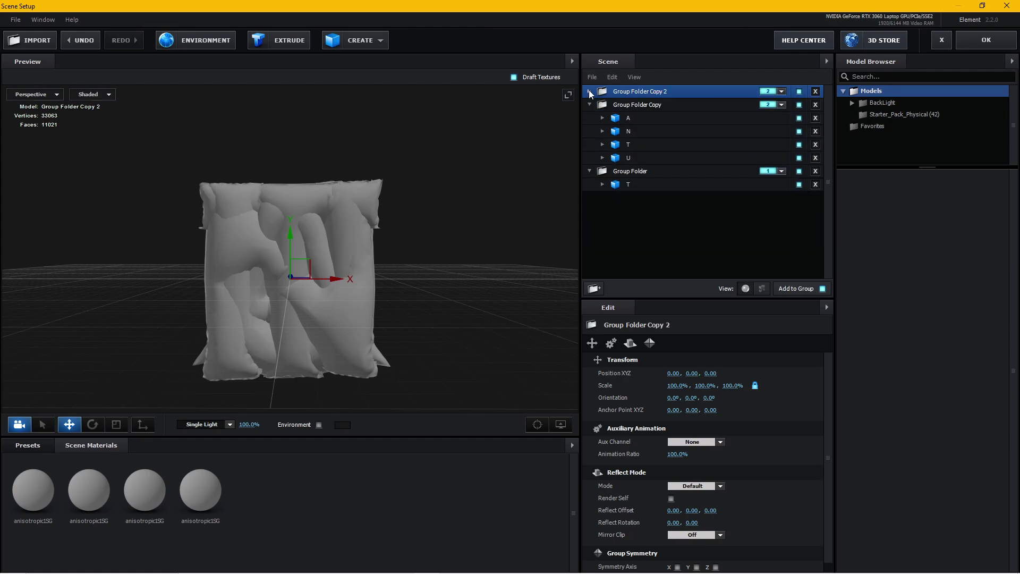
pyautogui.click(647, 104)
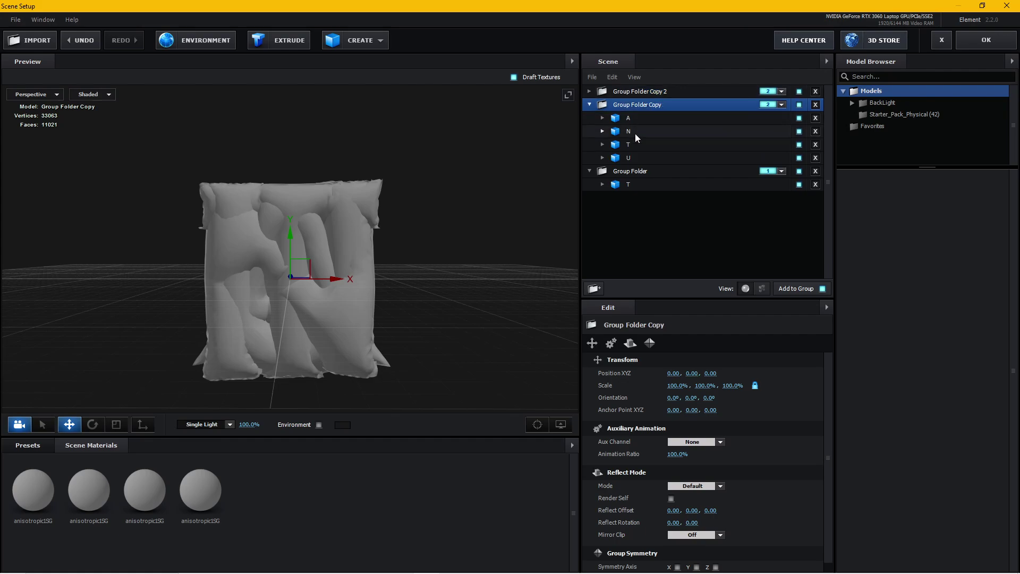
pyautogui.click(816, 144)
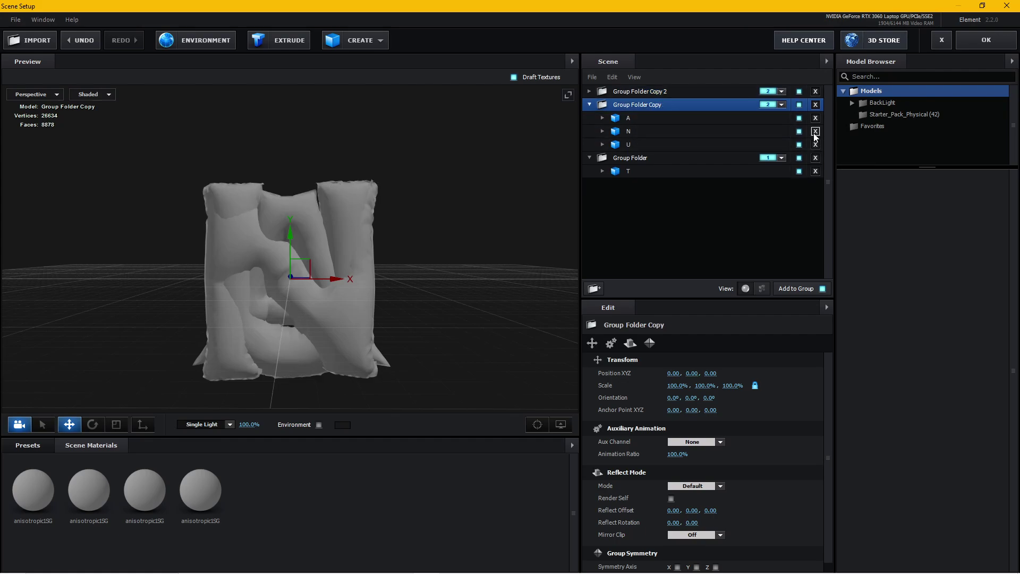
pyautogui.click(815, 131)
pyautogui.click(816, 117)
# - Assign Group Folder Copy 2 to group 3, duplicate it, and keep only A
pyautogui.click(651, 91)
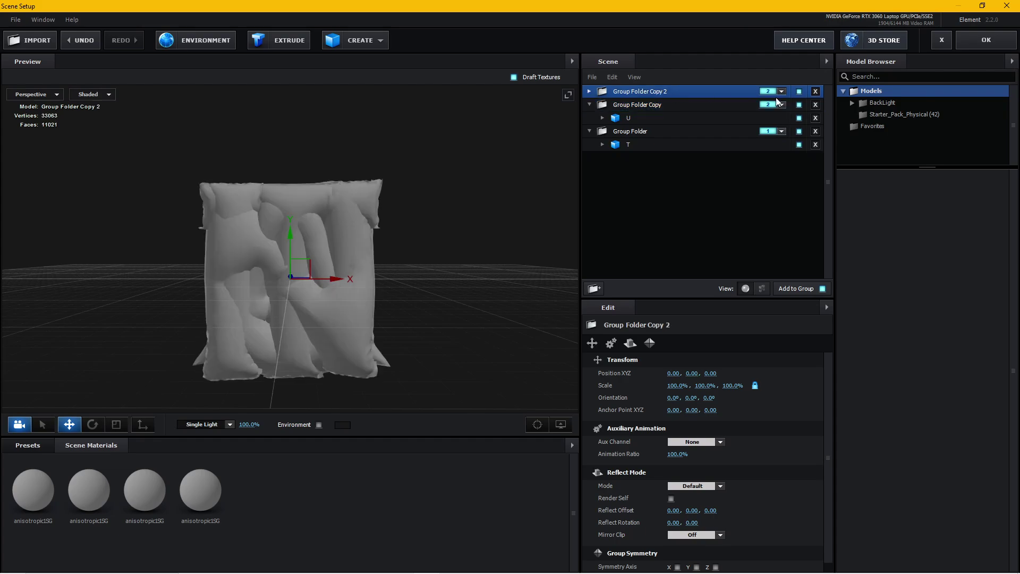
pyautogui.click(781, 91)
pyautogui.click(804, 106)
pyautogui.click(589, 92)
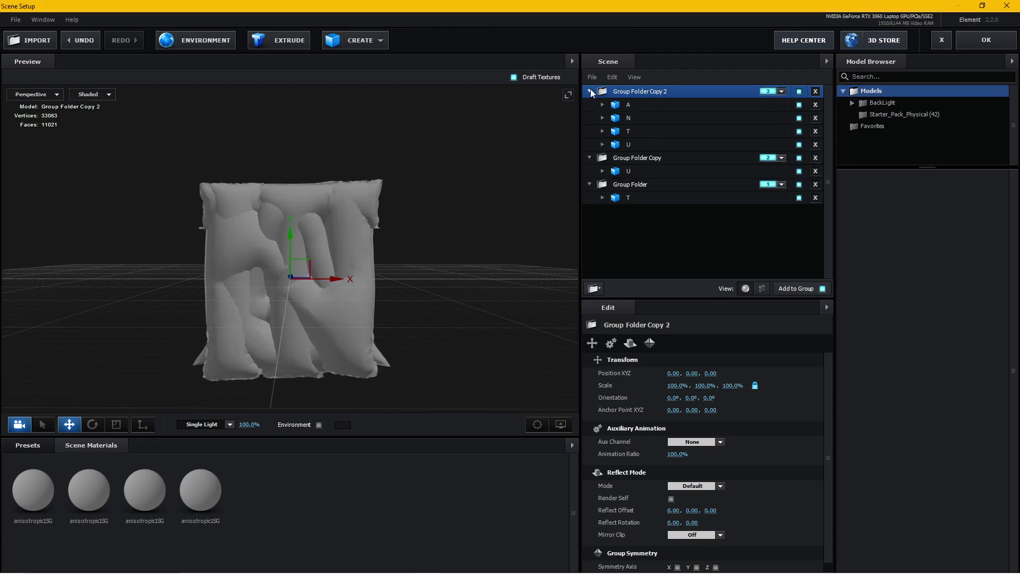
pyautogui.rightClick(629, 92)
pyautogui.click(668, 136)
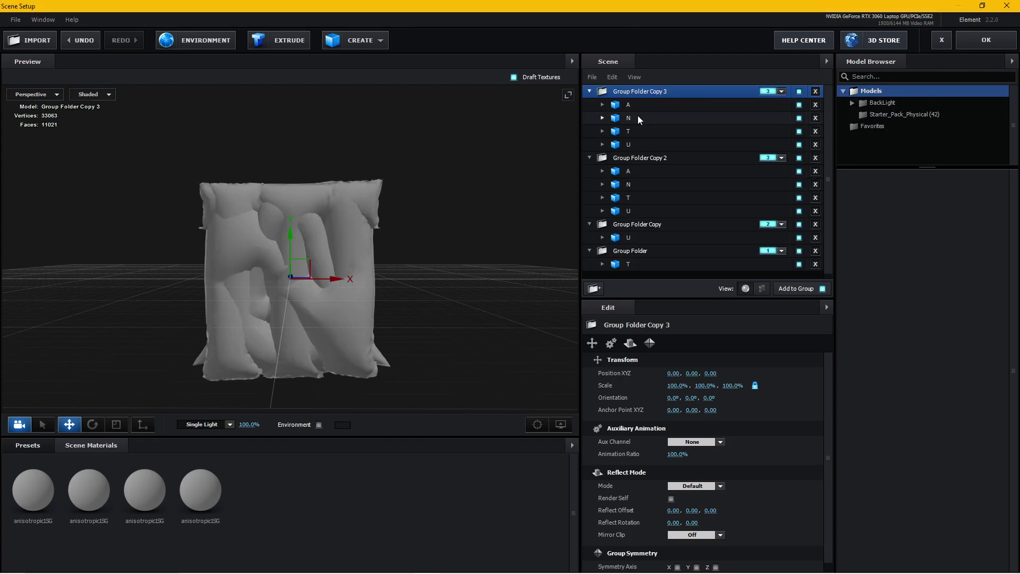
pyautogui.click(632, 159)
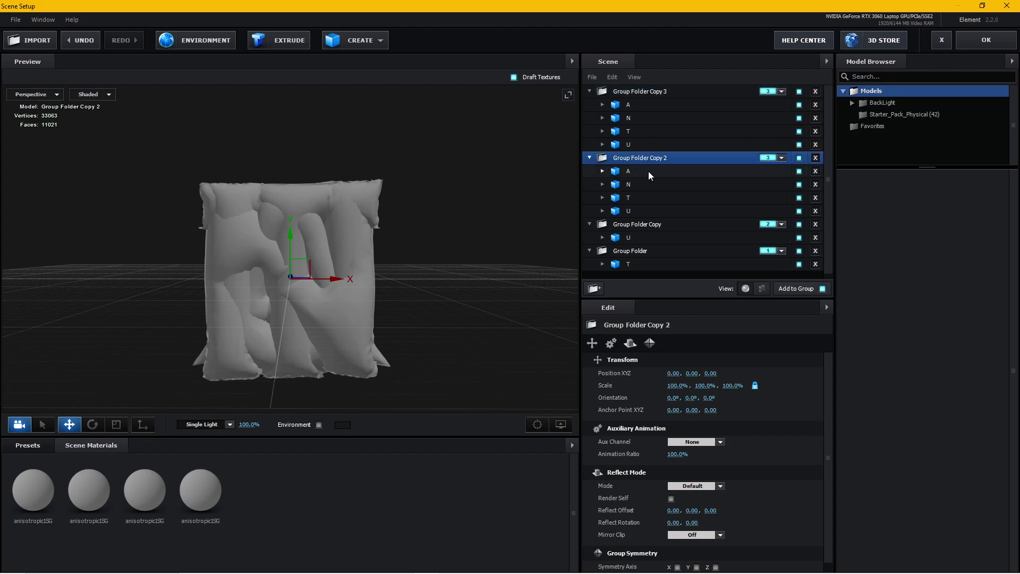
pyautogui.click(816, 199)
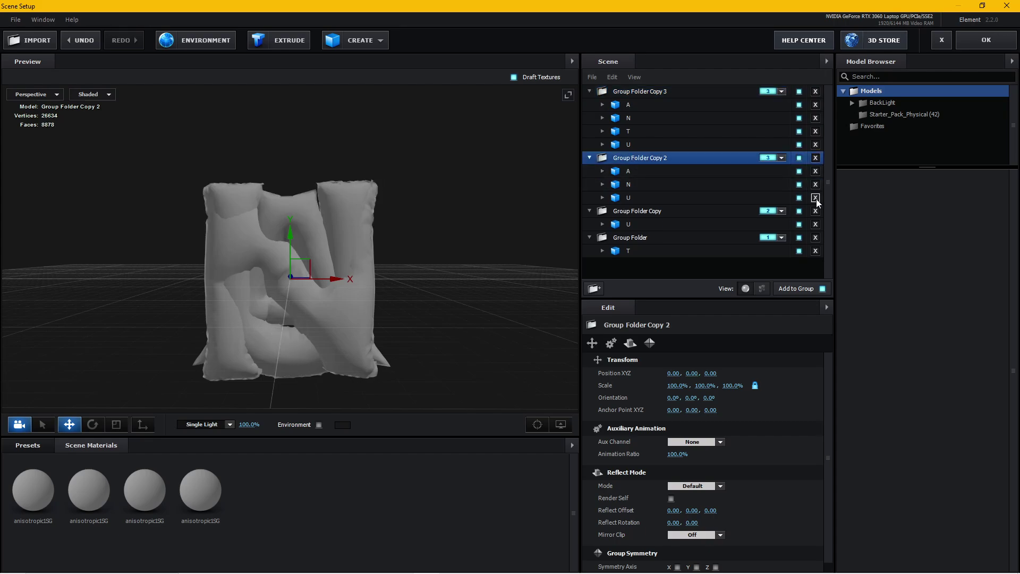
pyautogui.click(816, 198)
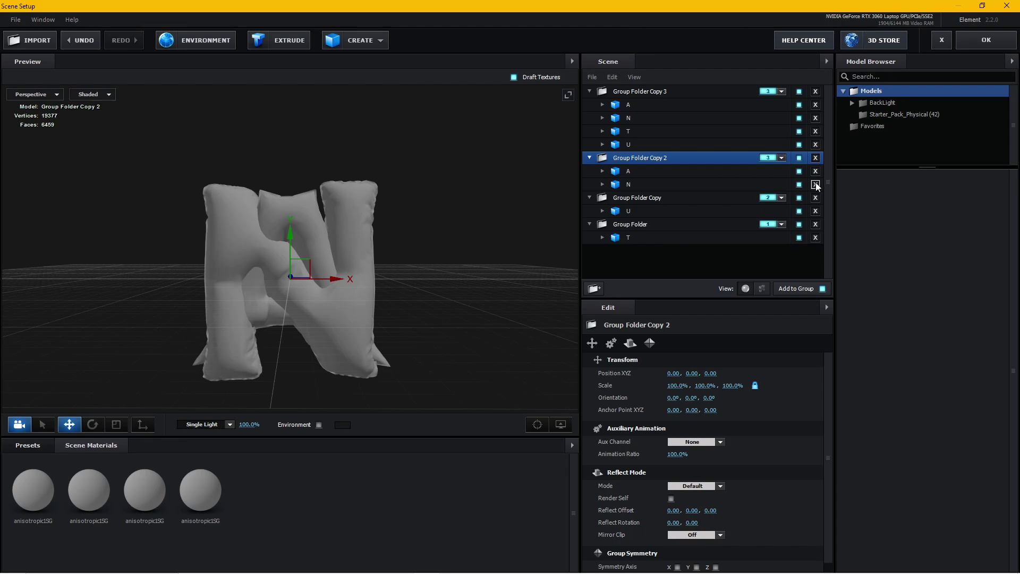
pyautogui.click(816, 185)
# - Assign Group Folder Copy 3 to group 4 and remove A, T and U, leaving N
pyautogui.click(643, 92)
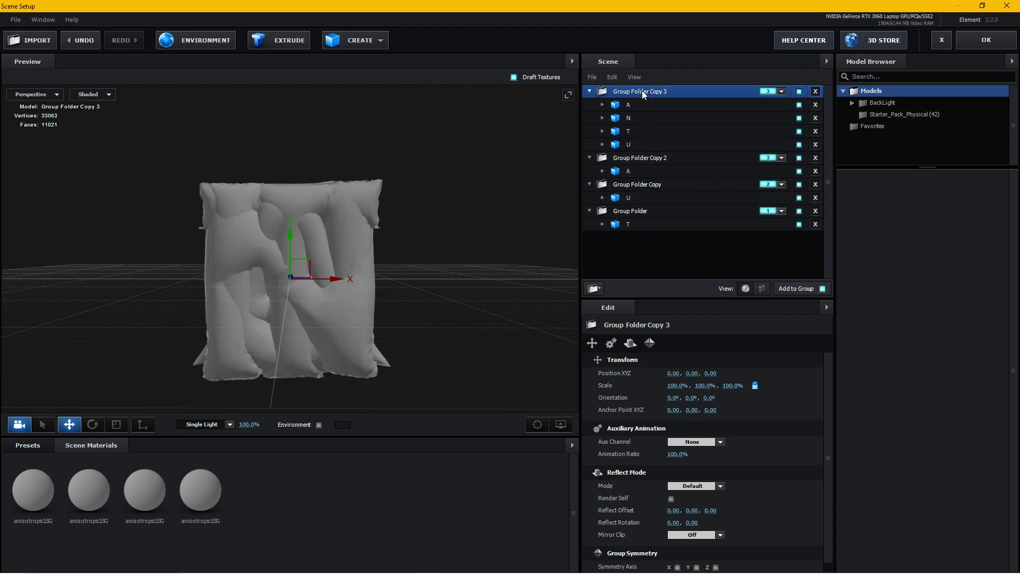
pyautogui.click(781, 92)
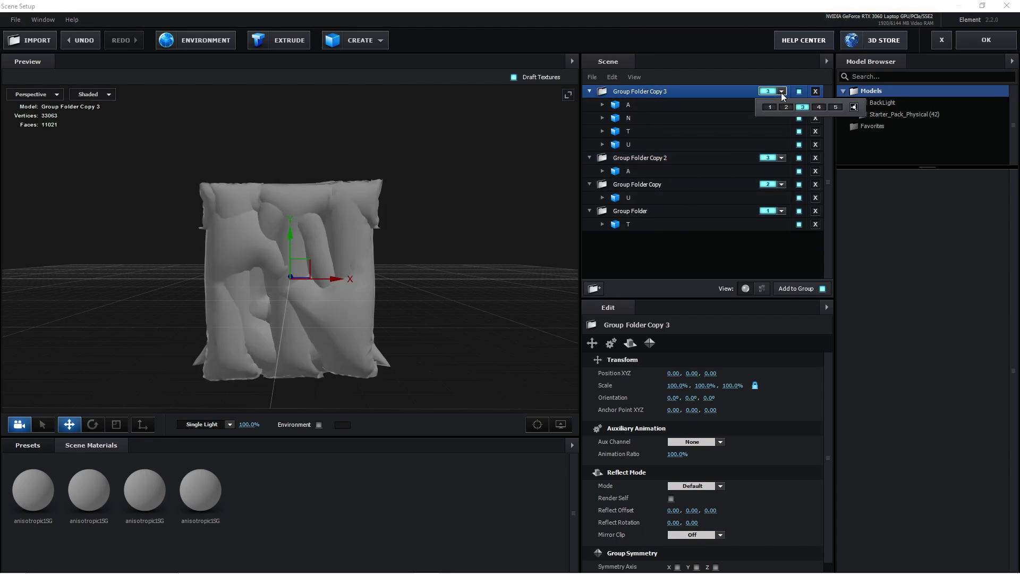
pyautogui.click(818, 107)
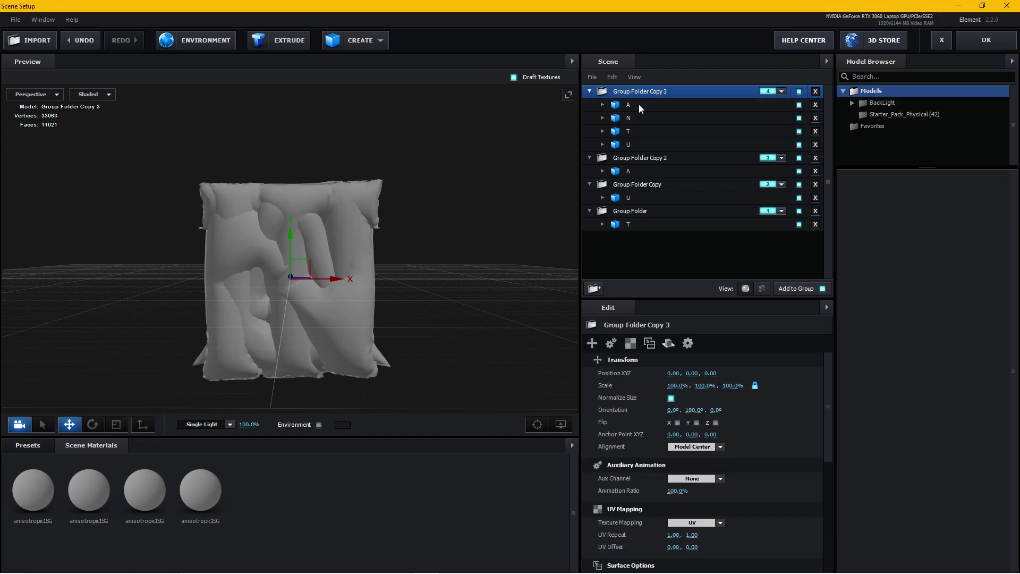
pyautogui.click(815, 104)
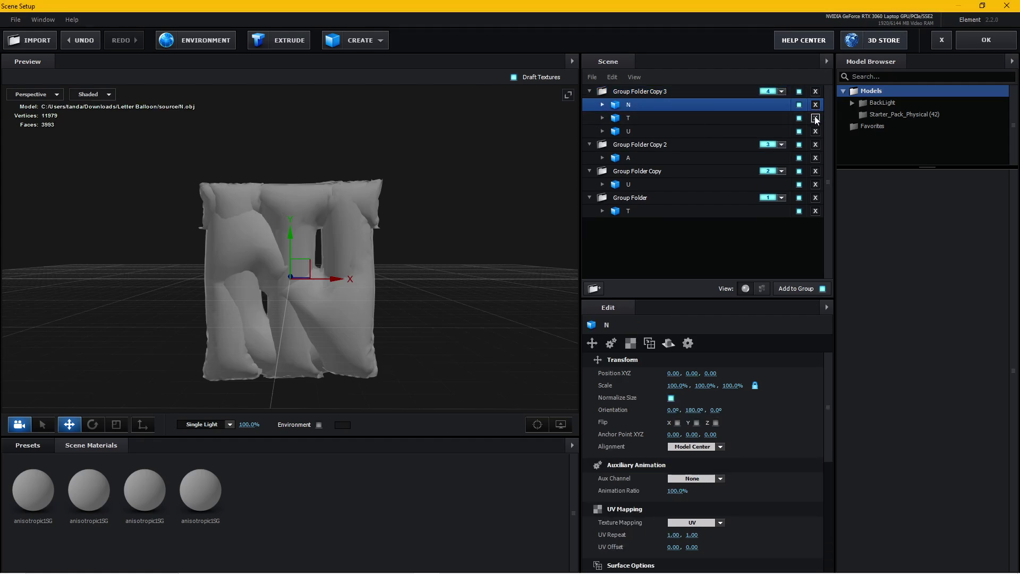
pyautogui.click(816, 118)
pyautogui.click(815, 118)
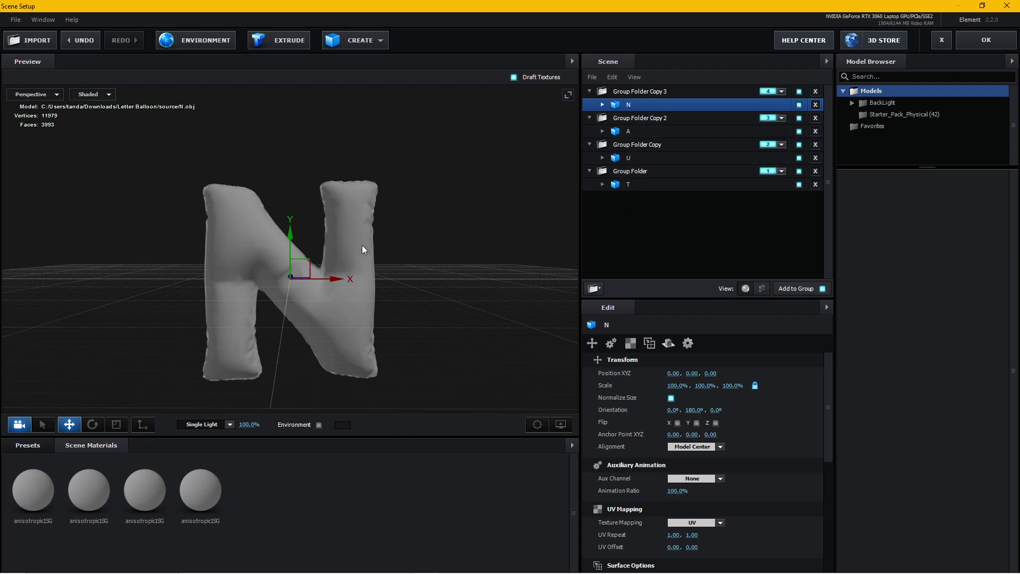
# - Bring up the Pro_Shaders_2 Metal material presets
pyautogui.moveTo(439, 298)
pyautogui.mouseDown()
pyautogui.moveTo(374, 336)
pyautogui.moveTo(368, 329)
pyautogui.mouseUp()
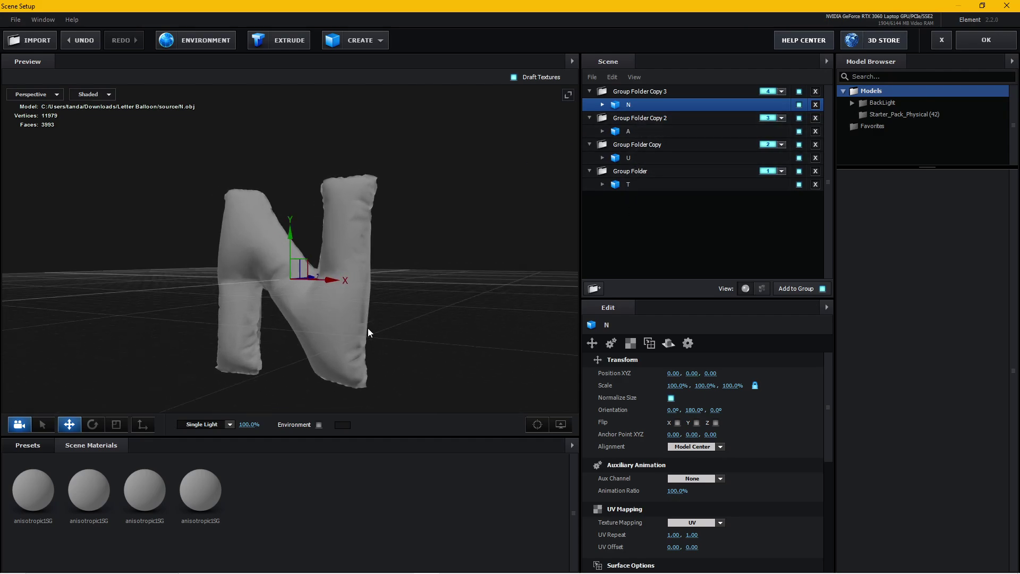
pyautogui.click(31, 447)
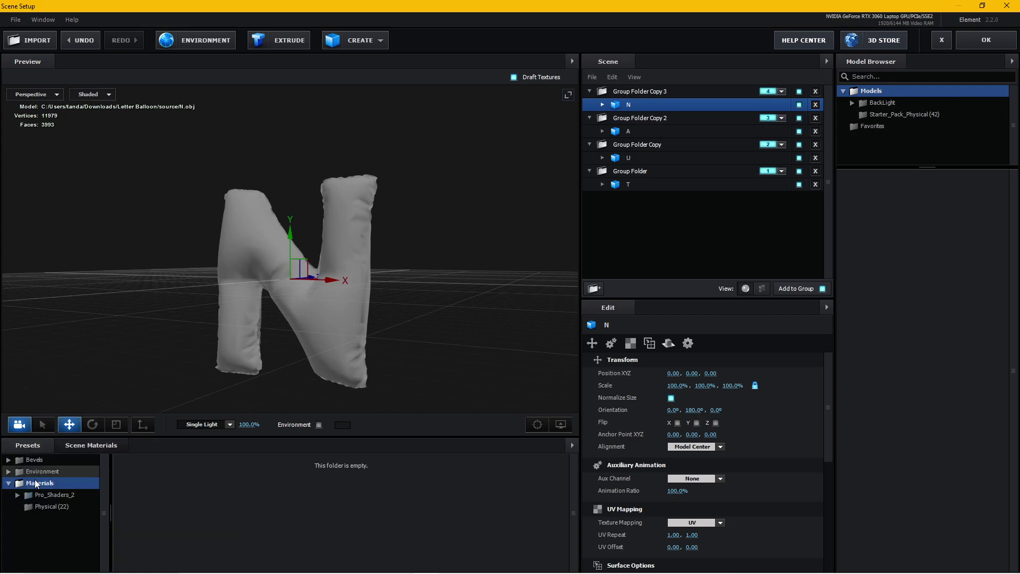
pyautogui.click(33, 495)
pyautogui.click(61, 553)
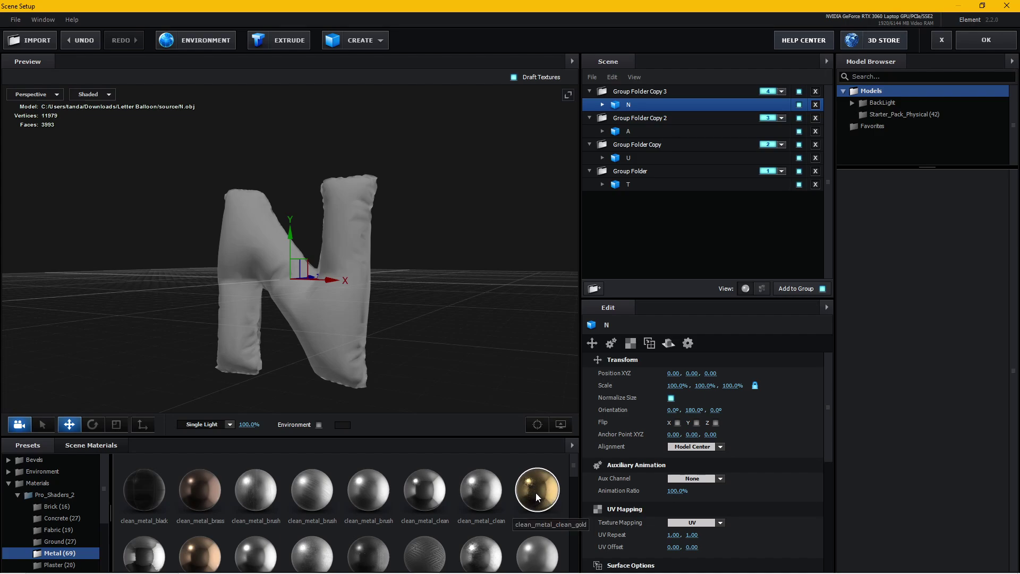
# - Apply clean_metal_clean_gold to the N, A, U and T letters
pyautogui.moveTo(537, 486); pyautogui.dragTo(294, 305)
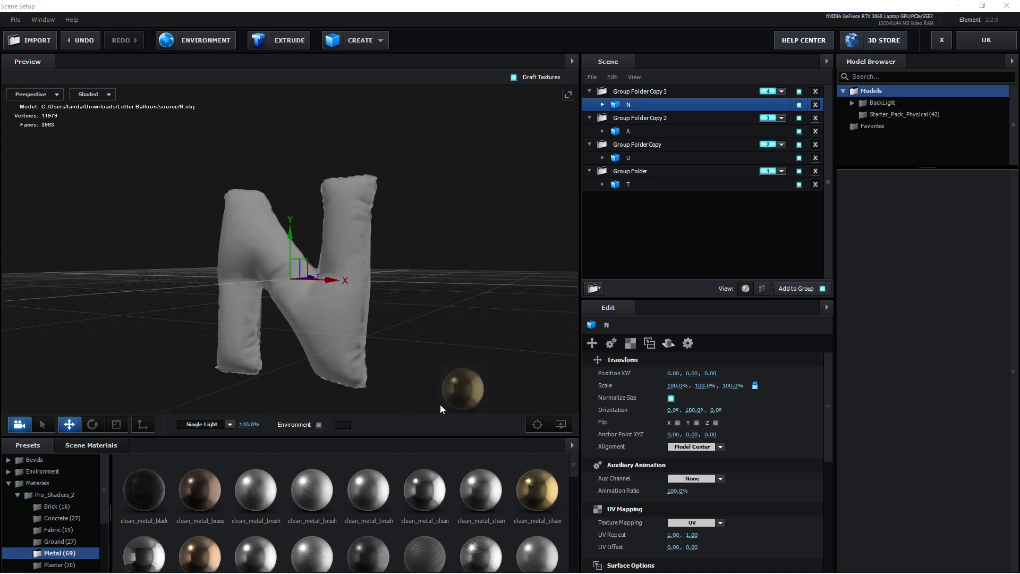
pyautogui.click(636, 133)
pyautogui.moveTo(538, 488); pyautogui.dragTo(343, 318)
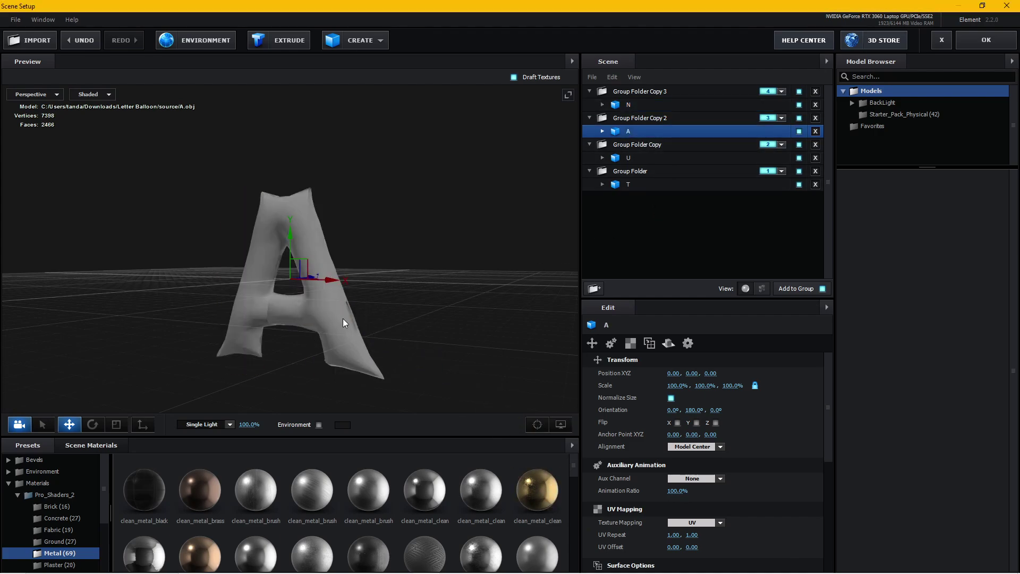
pyautogui.click(637, 158)
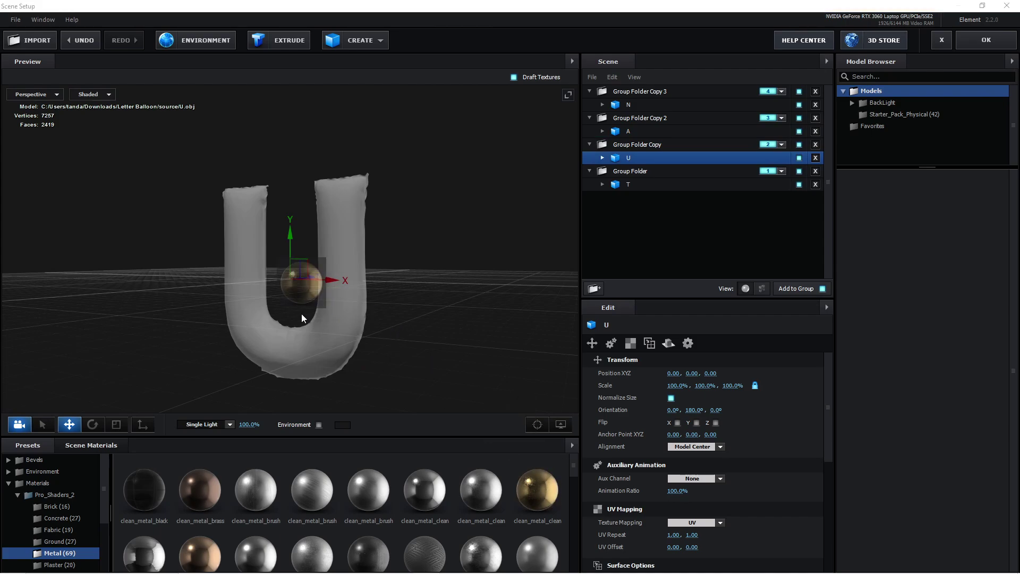
pyautogui.moveTo(537, 488); pyautogui.dragTo(325, 326)
pyautogui.click(623, 184)
pyautogui.moveTo(538, 488); pyautogui.dragTo(288, 333)
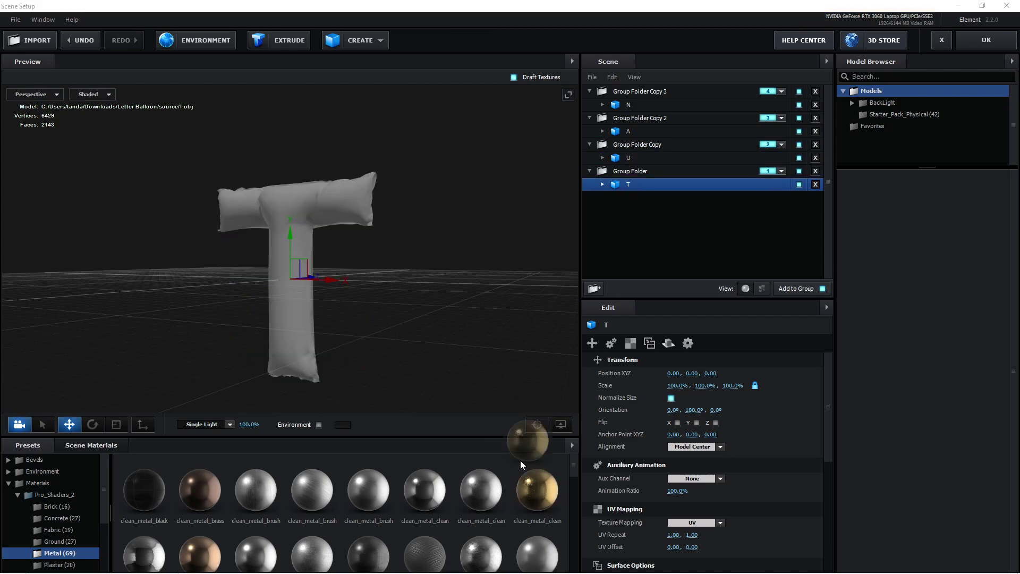
# - Switch on environment lighting for the gold letters
pyautogui.moveTo(415, 313)
pyautogui.mouseDown()
pyautogui.moveTo(448, 336)
pyautogui.moveTo(436, 340)
pyautogui.mouseUp()
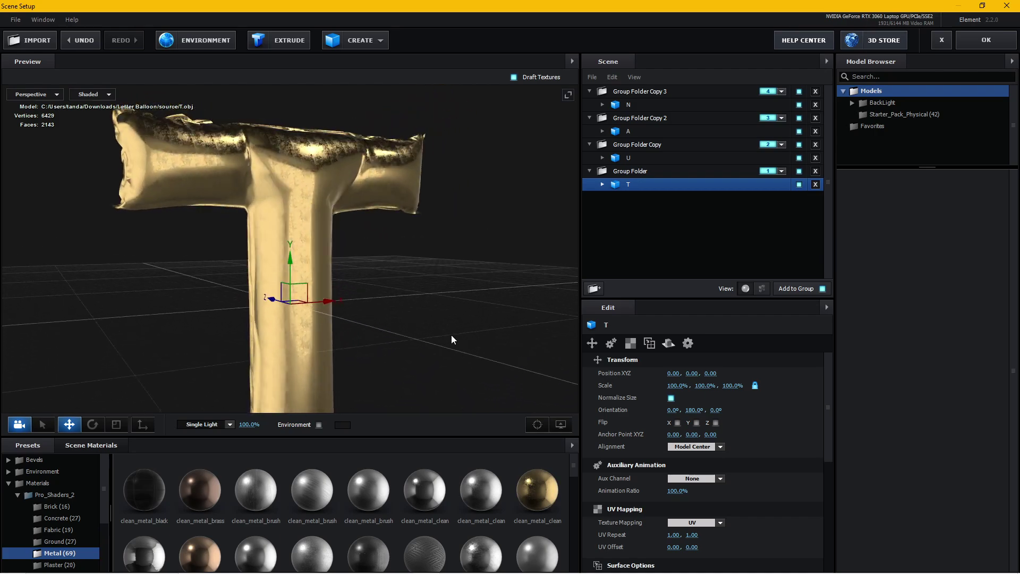
pyautogui.click(319, 425)
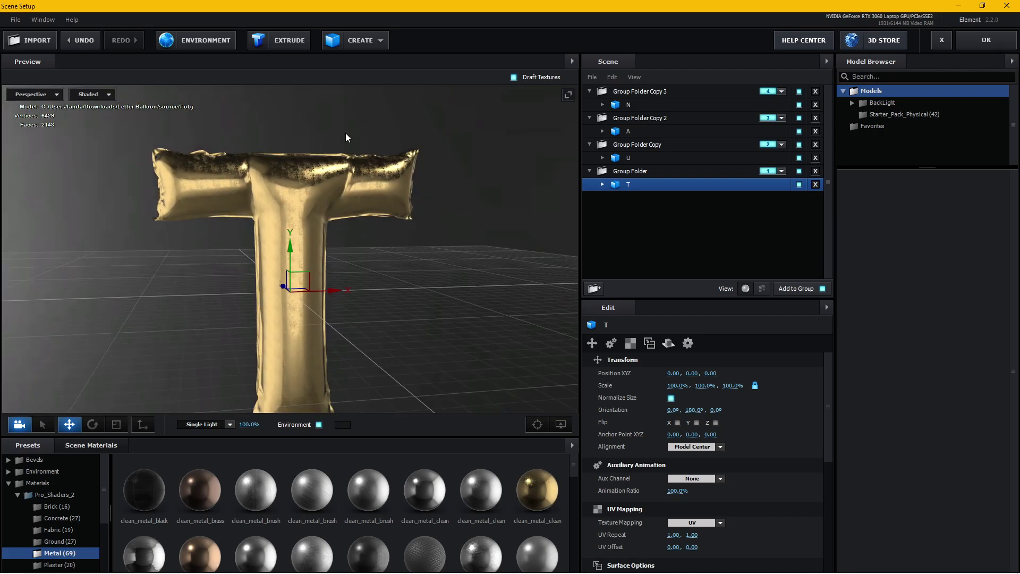
pyautogui.click(209, 43)
# - Load Basic_2K_15.jpg as the scene's environment texture
pyautogui.click(575, 215)
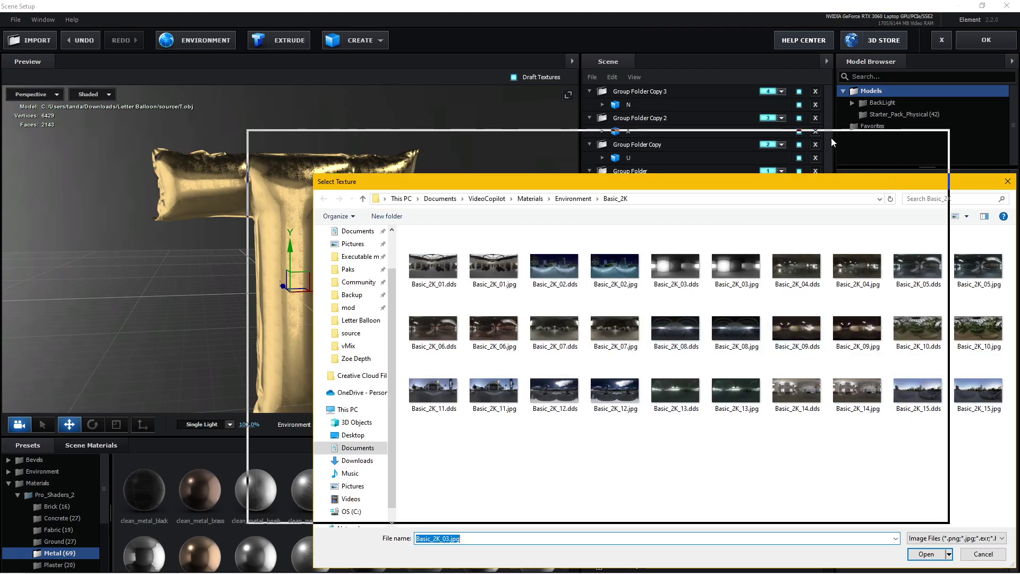
pyautogui.moveTo(912, 183); pyautogui.dragTo(831, 126)
pyautogui.click(898, 335)
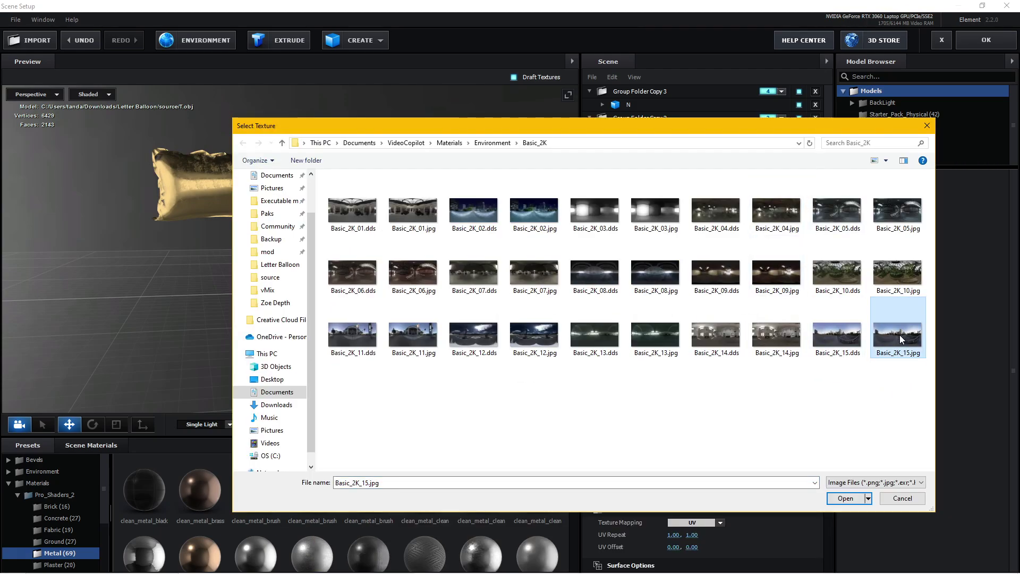
pyautogui.doubleClick(897, 337)
pyautogui.click(631, 402)
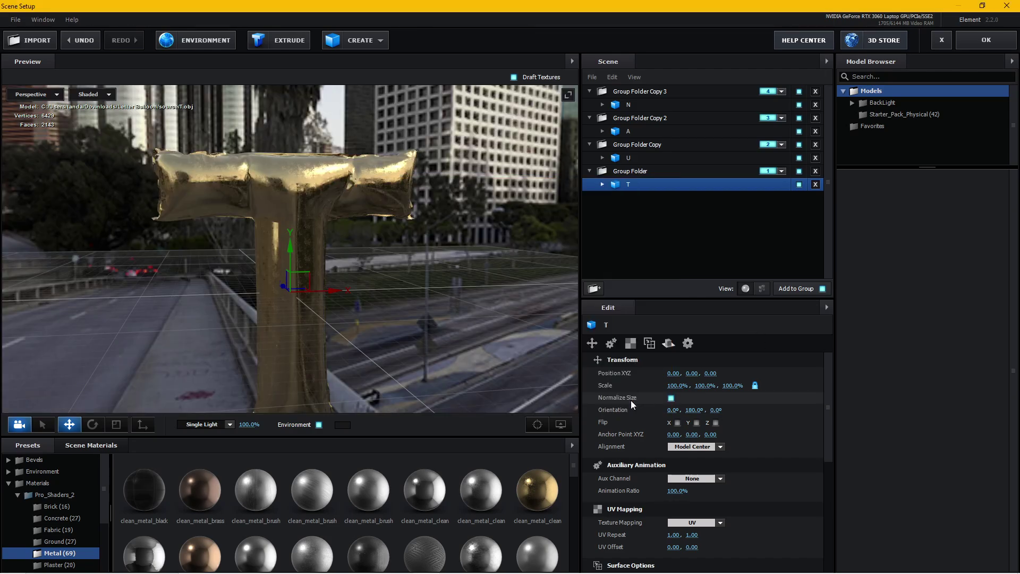
pyautogui.moveTo(431, 336)
pyautogui.mouseDown()
pyautogui.moveTo(365, 318)
pyautogui.moveTo(450, 326)
pyautogui.moveTo(343, 298)
pyautogui.moveTo(409, 330)
pyautogui.moveTo(320, 338)
pyautogui.moveTo(421, 339)
pyautogui.moveTo(392, 343)
pyautogui.mouseUp()
# - Apply the Element scene and create a group null for Group 1
pyautogui.click(979, 46)
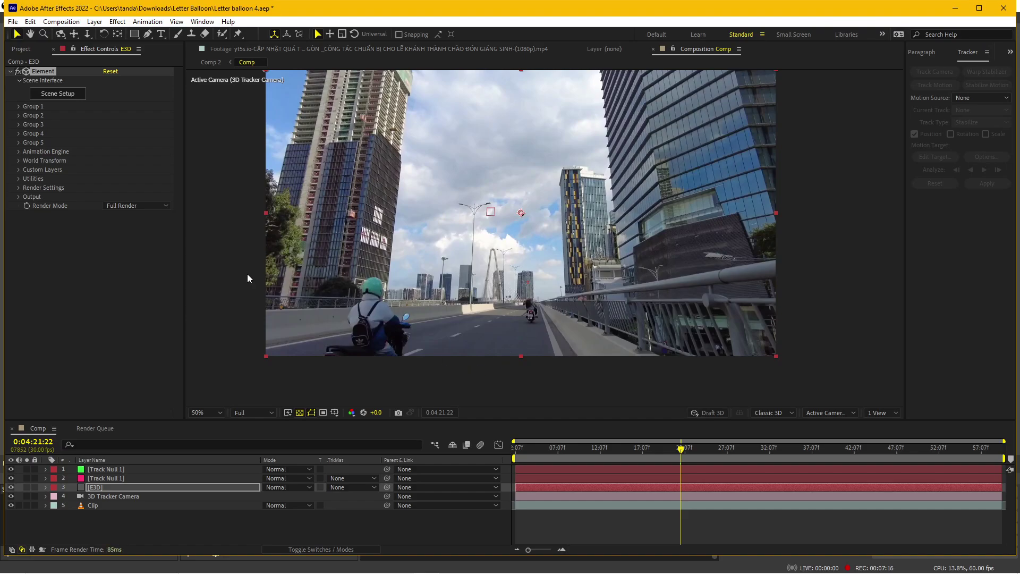
pyautogui.click(18, 106)
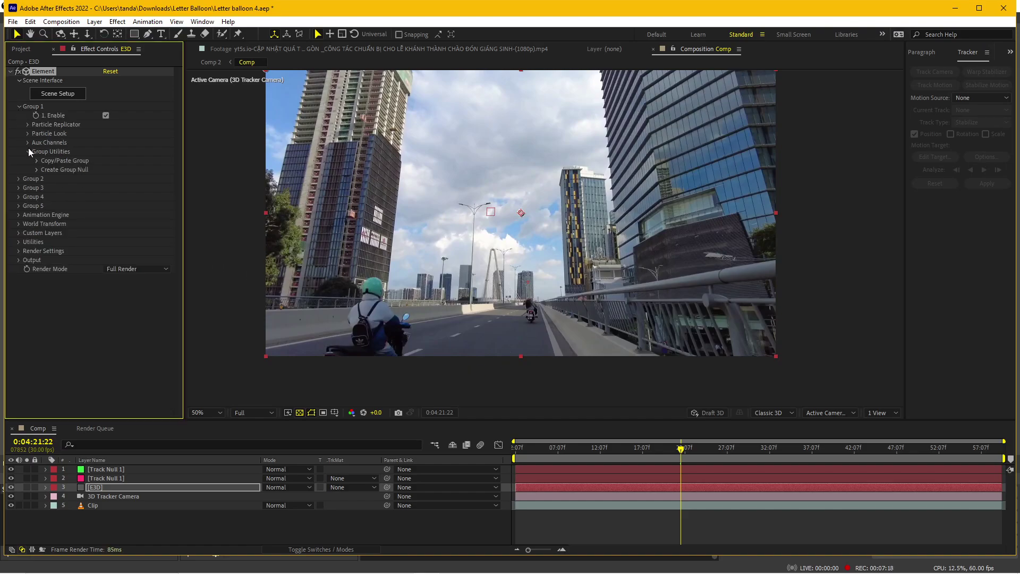
pyautogui.click(36, 170)
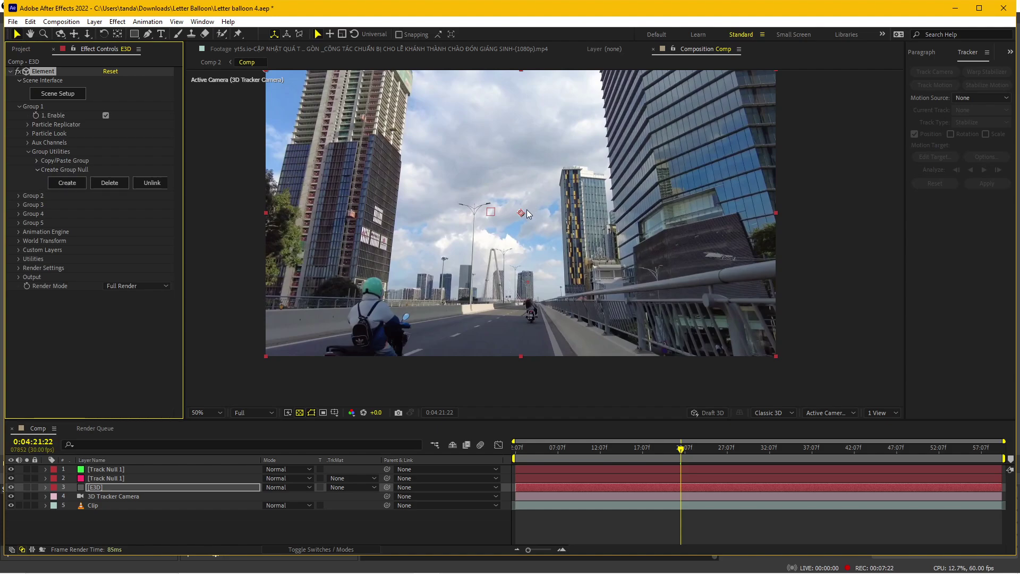
pyautogui.click(70, 185)
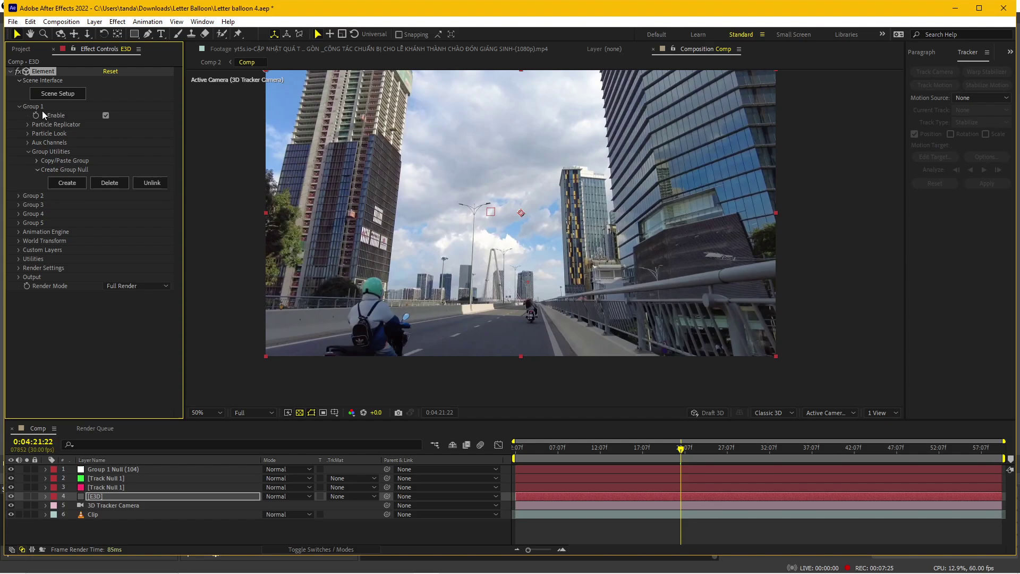
# - Rename the Group 1 null layer to 'T null'
pyautogui.click(115, 468)
pyautogui.press('Return')
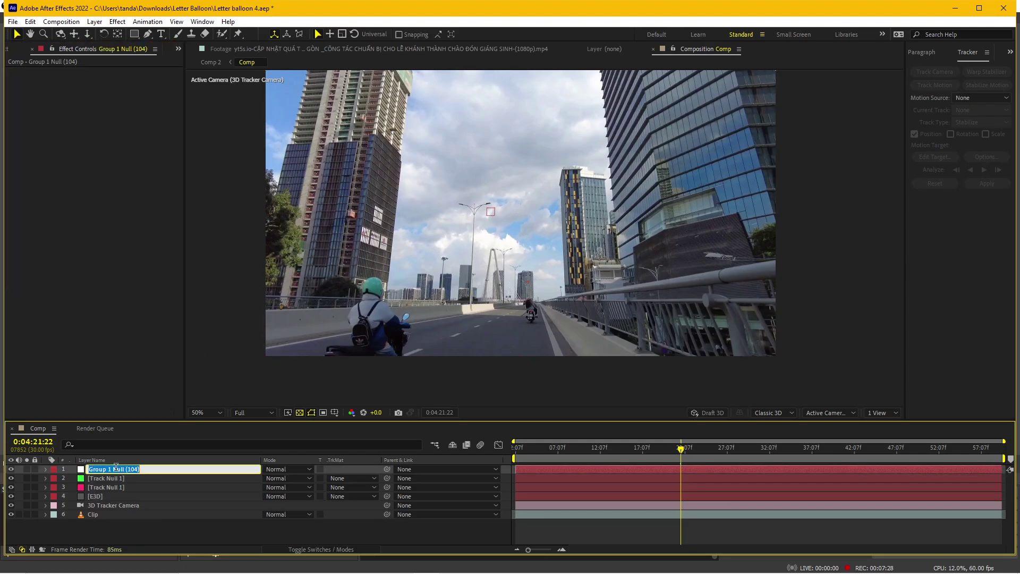
pyautogui.write('T null')
pyautogui.press('Return')
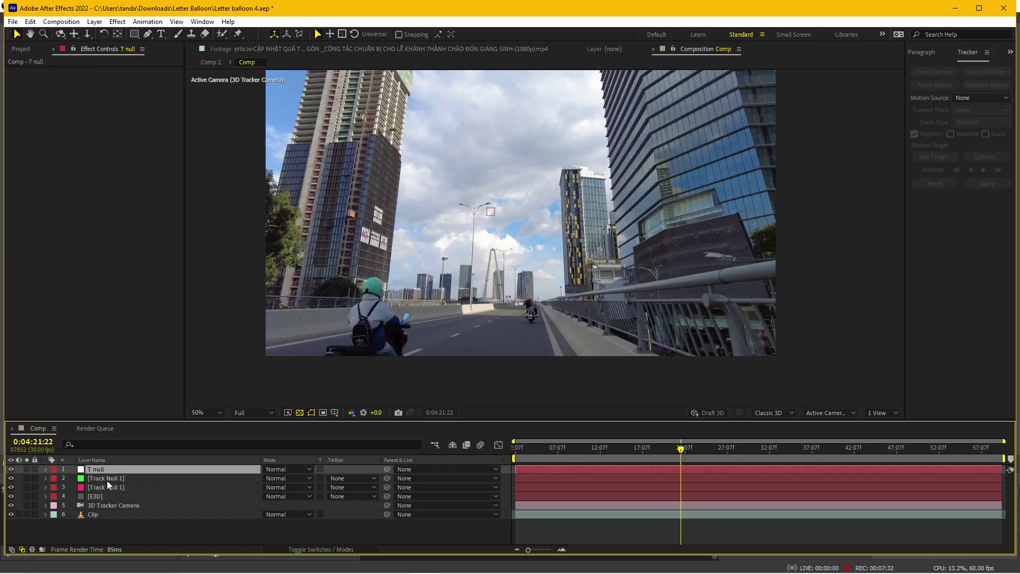
# - Inspect the position values of the two tracked nulls, then reselect T null
pyautogui.click(110, 479)
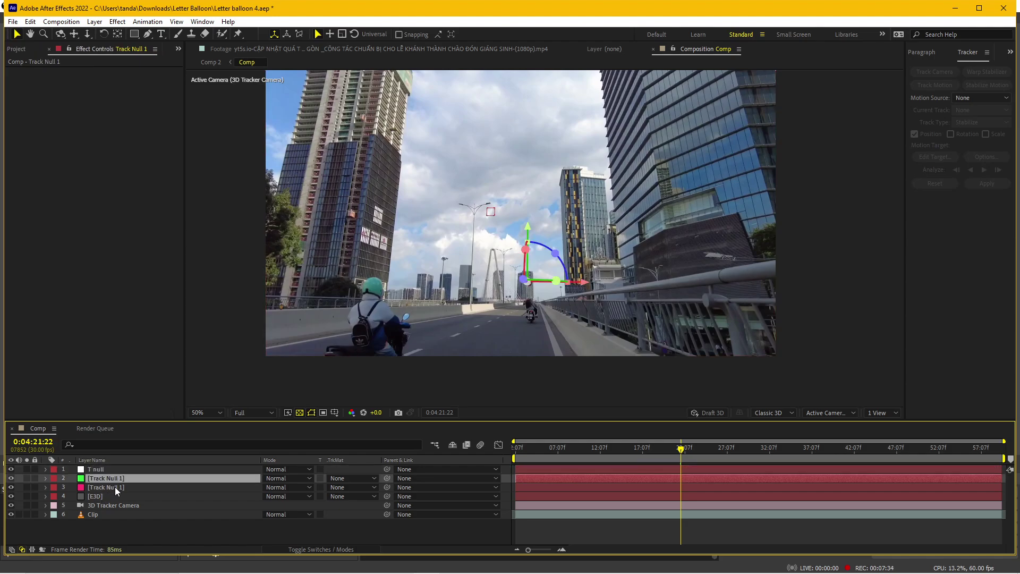
pyautogui.click(115, 487)
pyautogui.press('p')
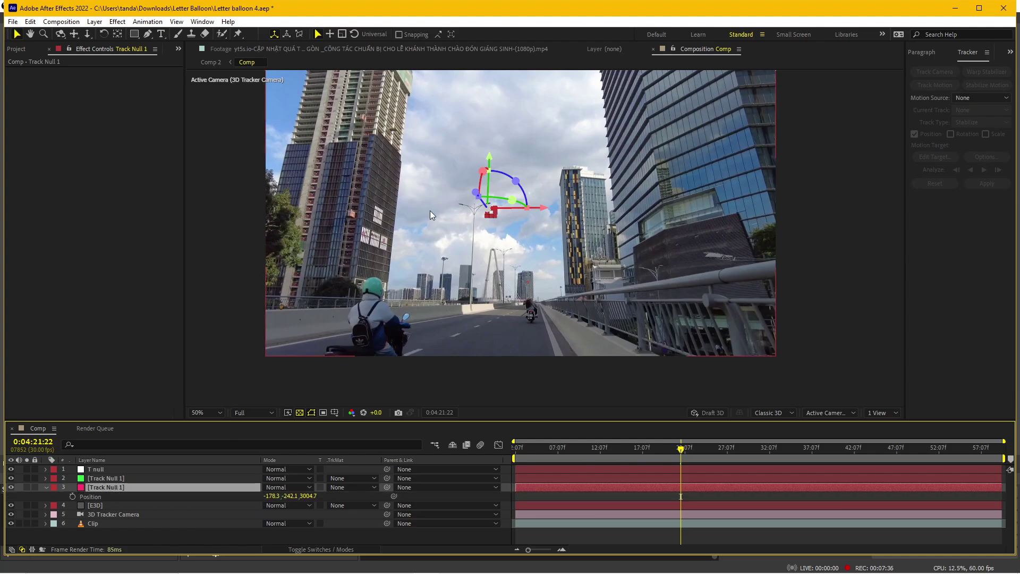
pyautogui.press('Return')
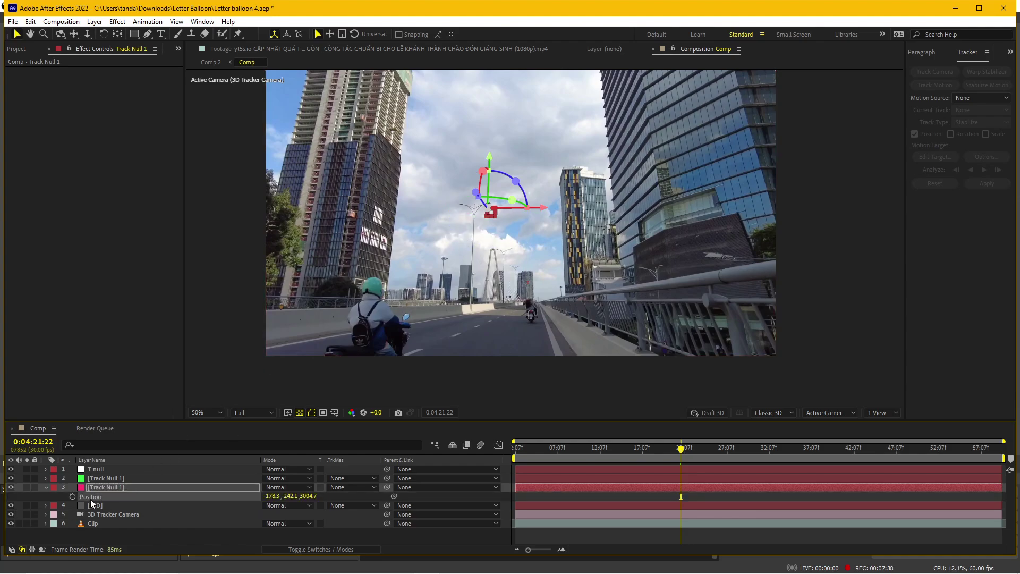
pyautogui.click(101, 468)
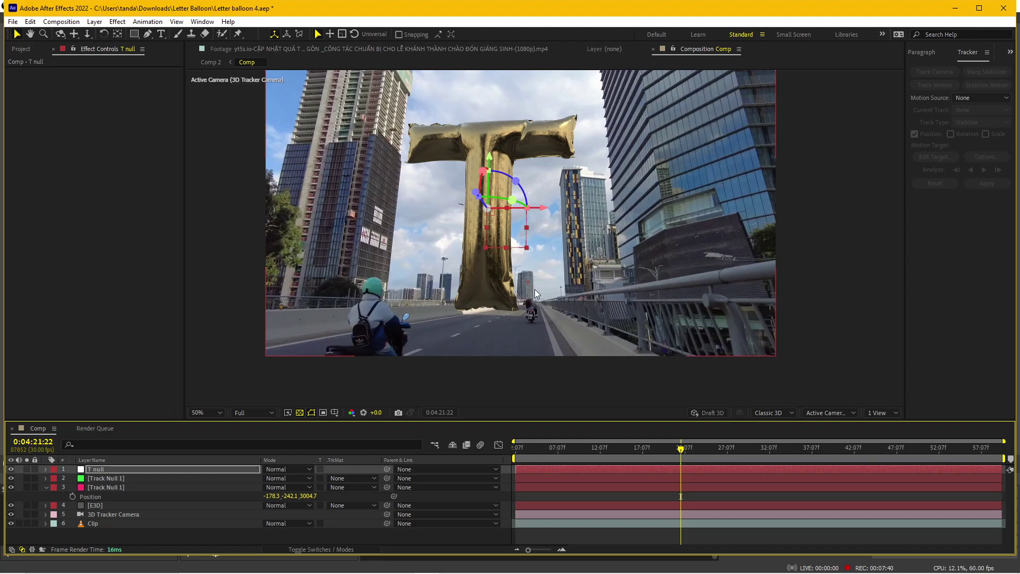
# - Raise the T balloon, scale it to 75% and rotate it slightly
pyautogui.moveTo(578, 453); pyautogui.dragTo(676, 457)
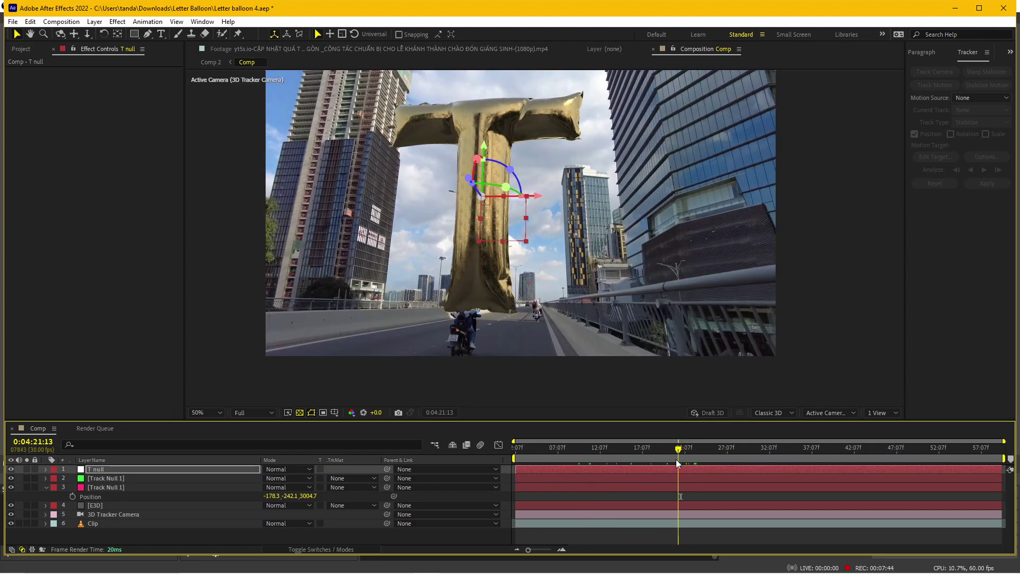
pyautogui.moveTo(492, 161); pyautogui.dragTo(493, 107)
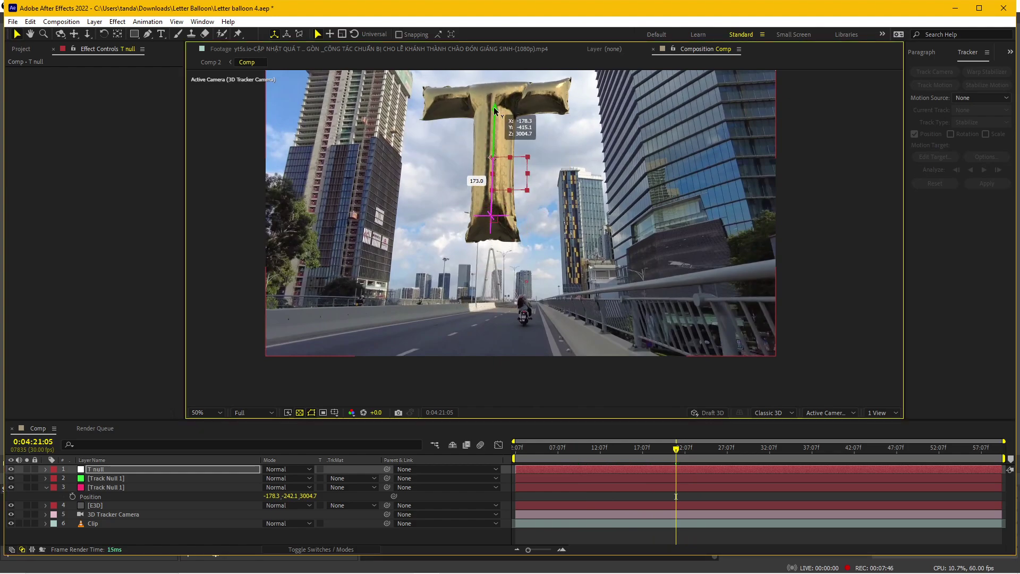
pyautogui.press('s')
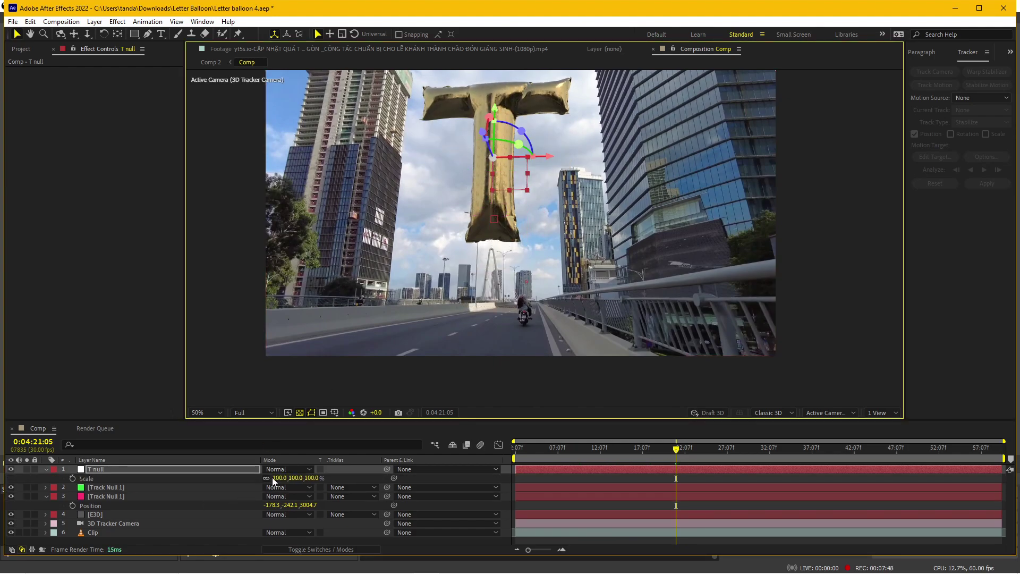
pyautogui.moveTo(277, 478); pyautogui.dragTo(269, 483)
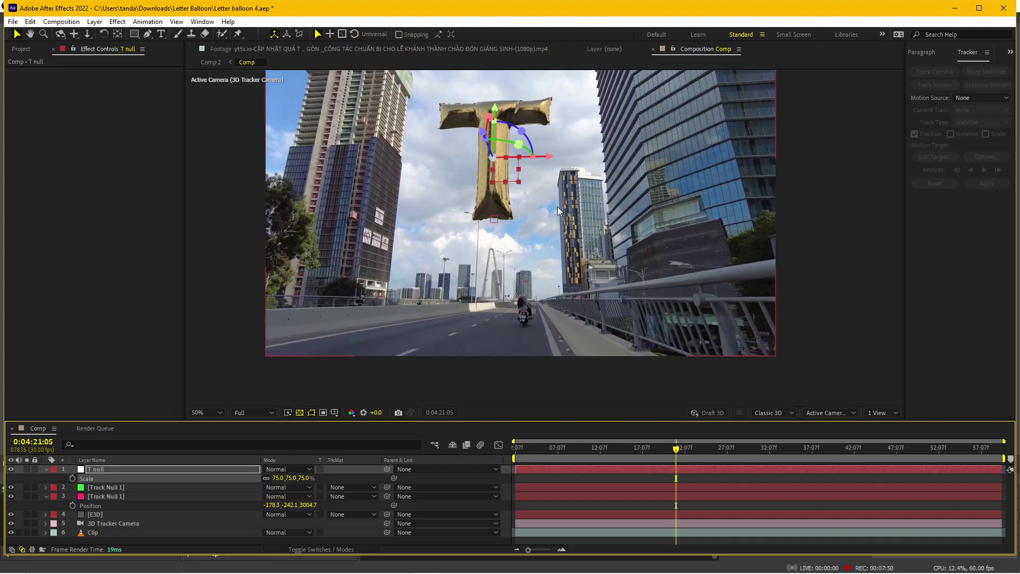
pyautogui.moveTo(519, 144)
pyautogui.mouseDown()
pyautogui.moveTo(545, 143)
pyautogui.moveTo(593, 180)
pyautogui.mouseUp()
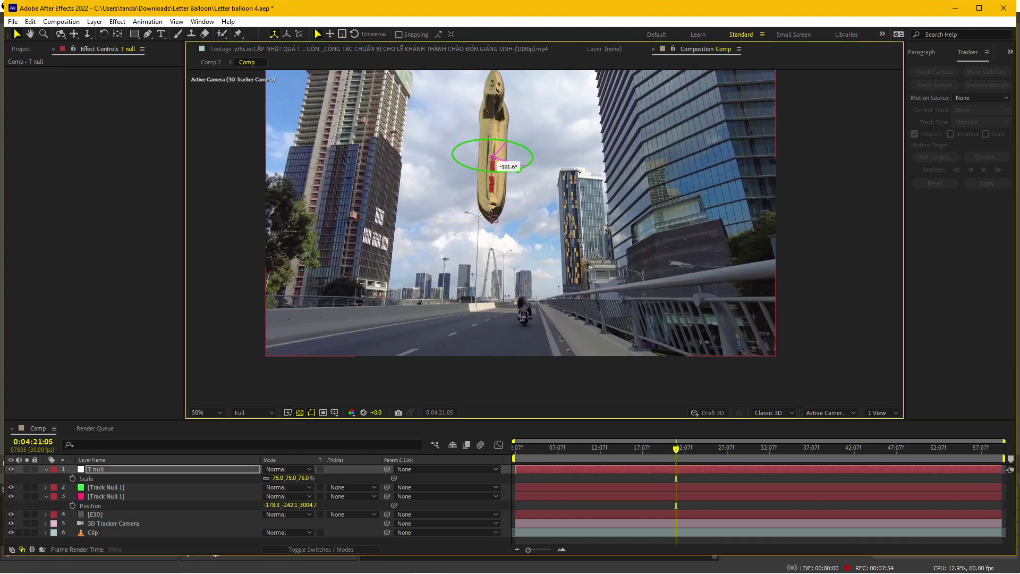
pyautogui.moveTo(593, 179)
pyautogui.mouseDown()
pyautogui.moveTo(589, 144)
pyautogui.moveTo(504, 168)
pyautogui.mouseUp()
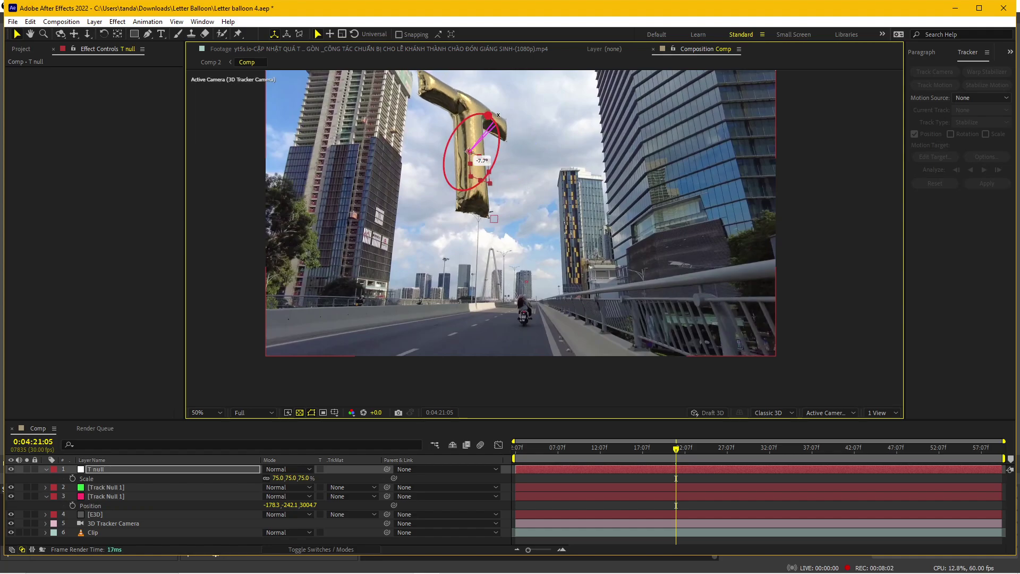
# - Scrub through the footage to check how the T balloon tracks
pyautogui.click(545, 450)
pyautogui.moveTo(544, 451)
pyautogui.mouseDown()
pyautogui.moveTo(696, 444)
pyautogui.moveTo(670, 433)
pyautogui.mouseUp()
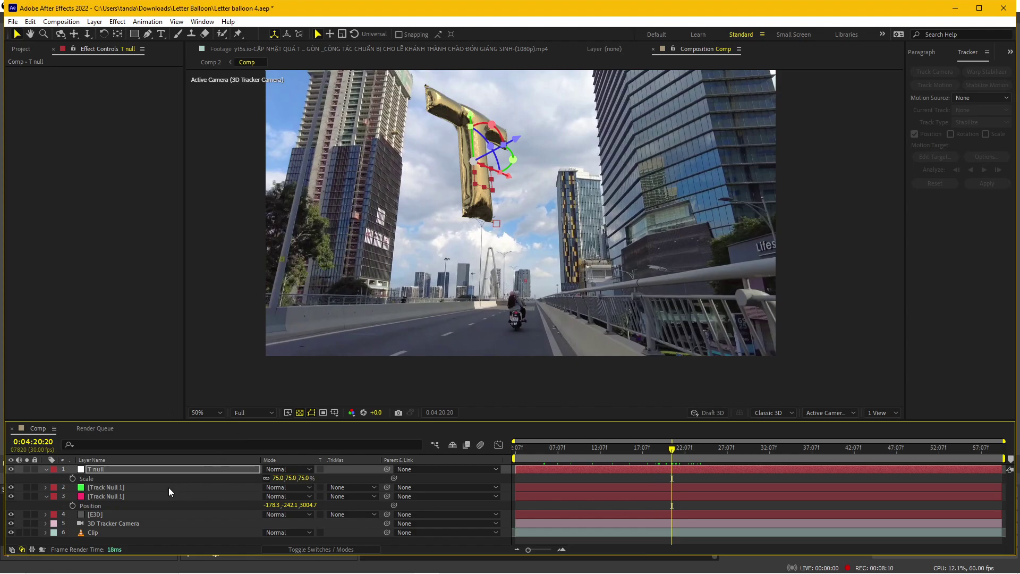
pyautogui.scroll(2, 493, 267)
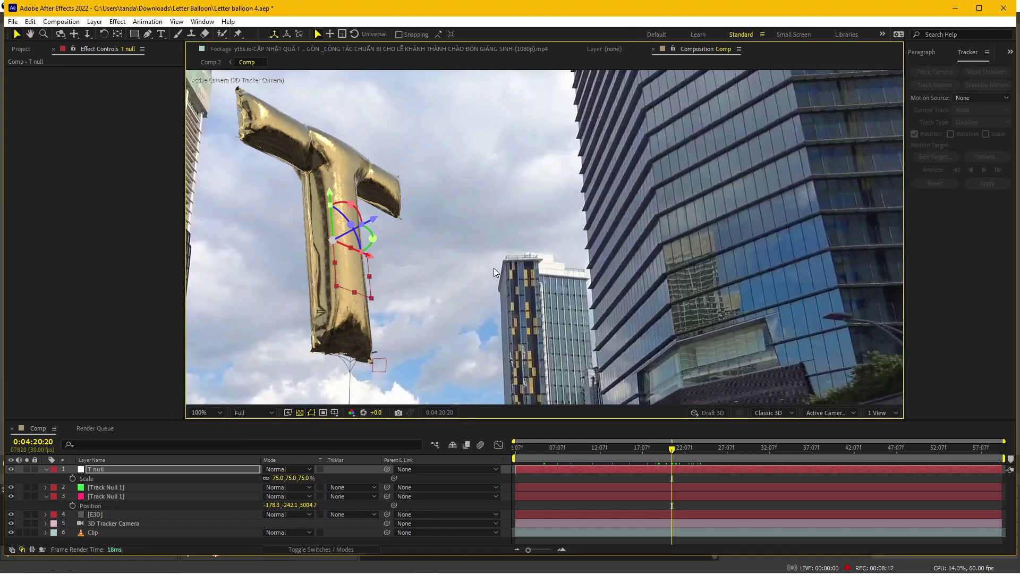
pyautogui.scroll(-2, 493, 267)
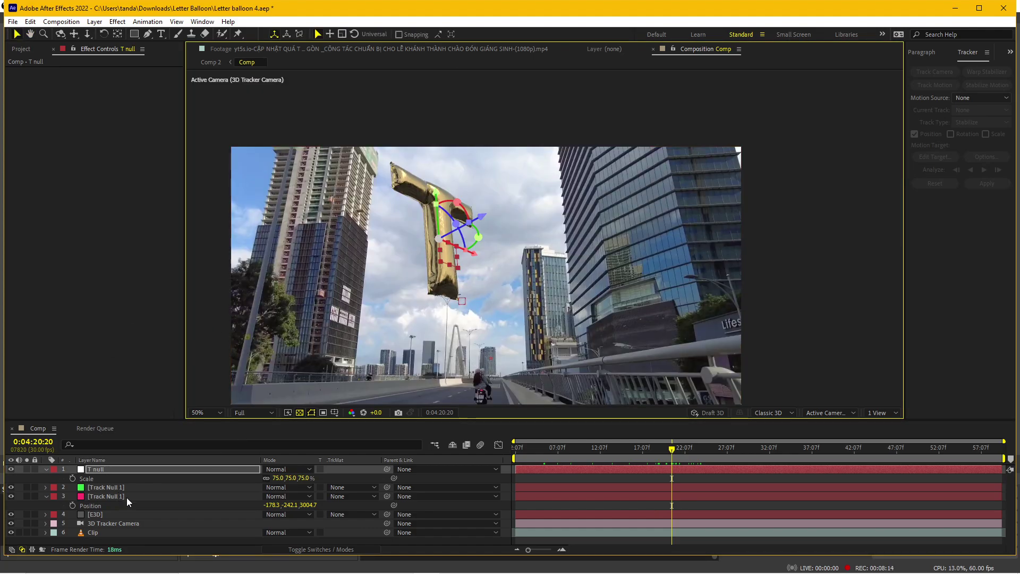
# - Set Element's Physical Environment exposure to 1.06
pyautogui.click(104, 515)
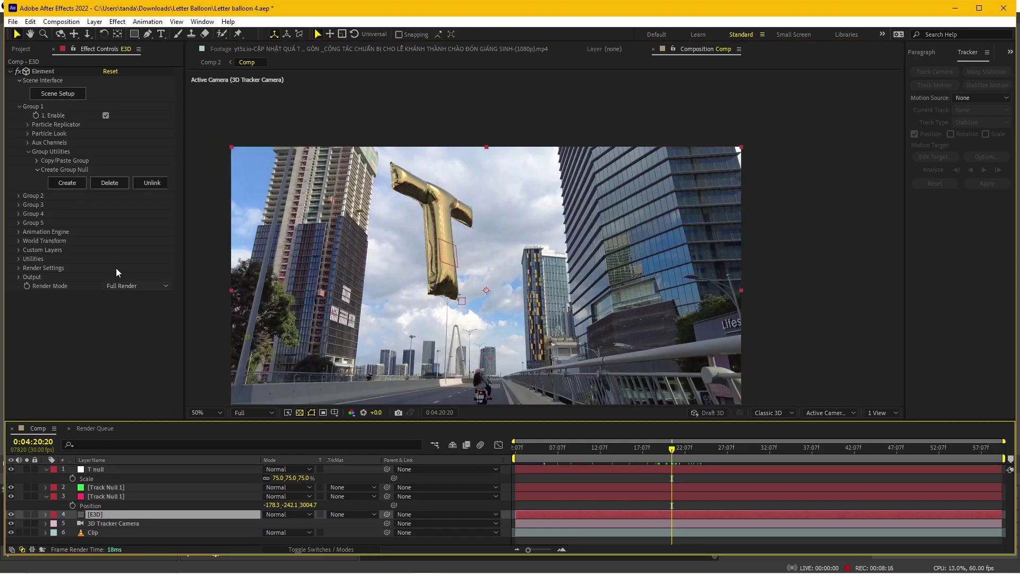
pyautogui.click(19, 268)
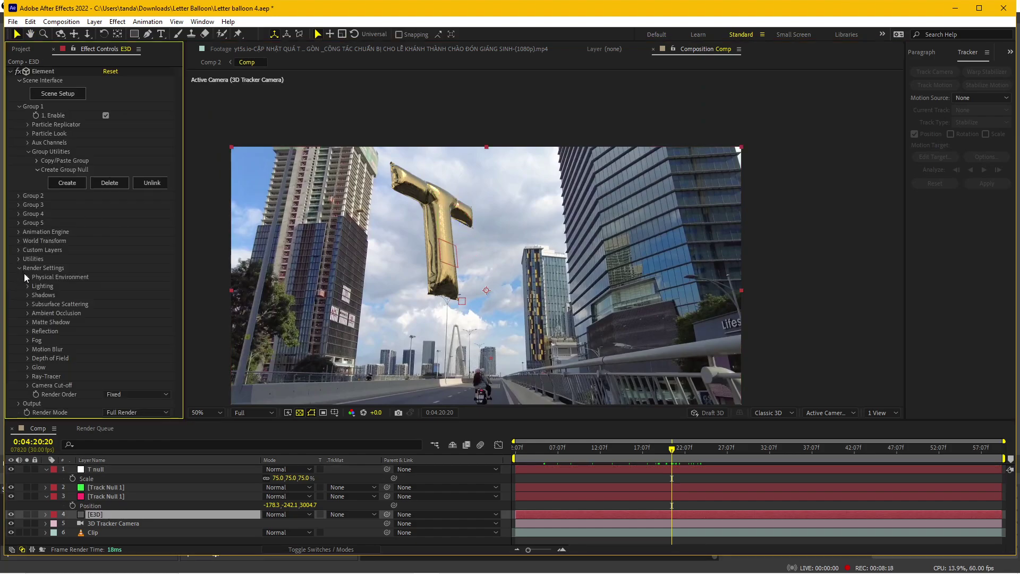
pyautogui.click(28, 277)
pyautogui.moveTo(111, 287); pyautogui.dragTo(114, 288)
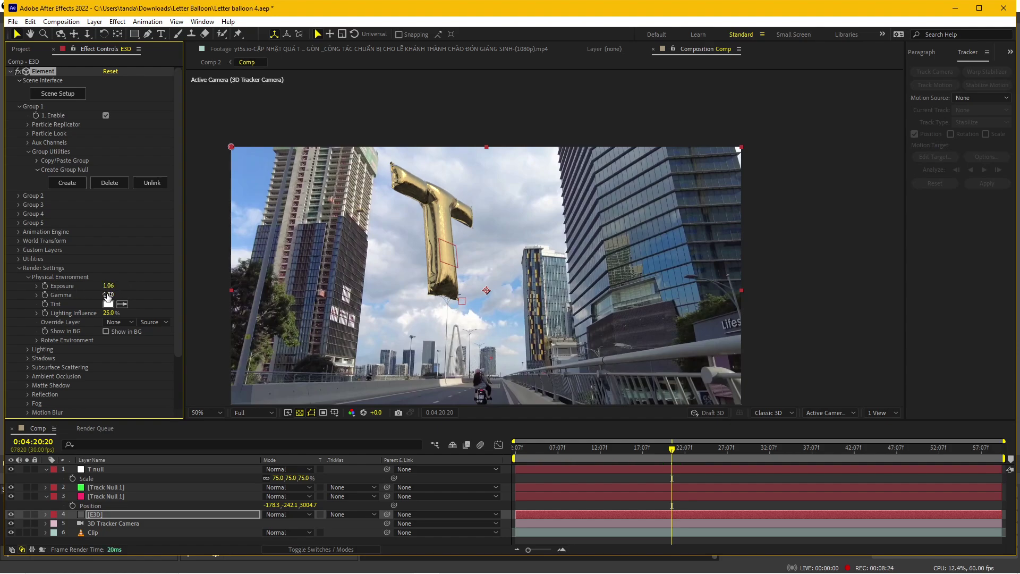
# - Add Point Light 1 with an eyedropper-sampled colour
pyautogui.click(94, 22)
pyautogui.moveTo(148, 33)
pyautogui.click(287, 55)
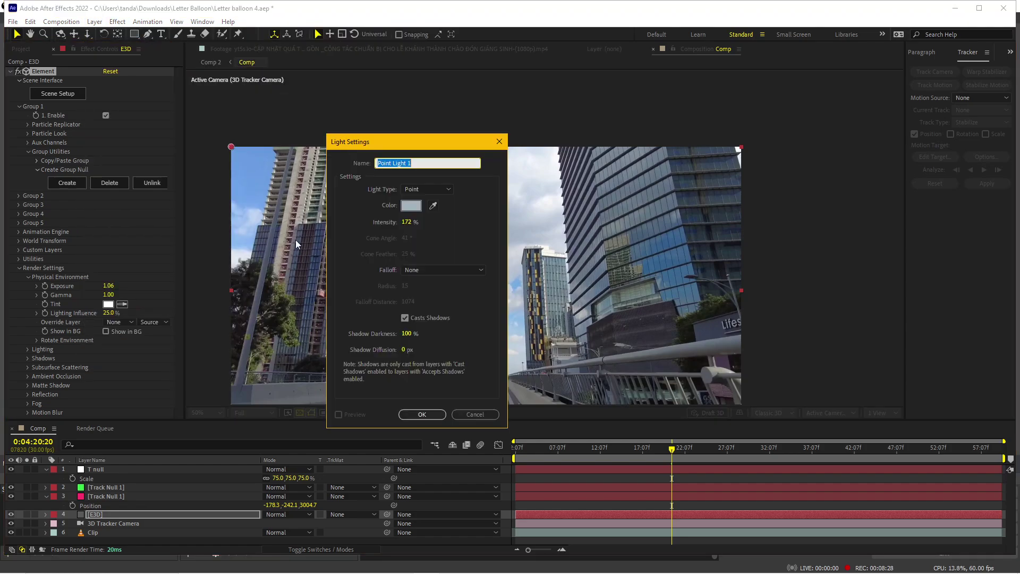
pyautogui.click(433, 205)
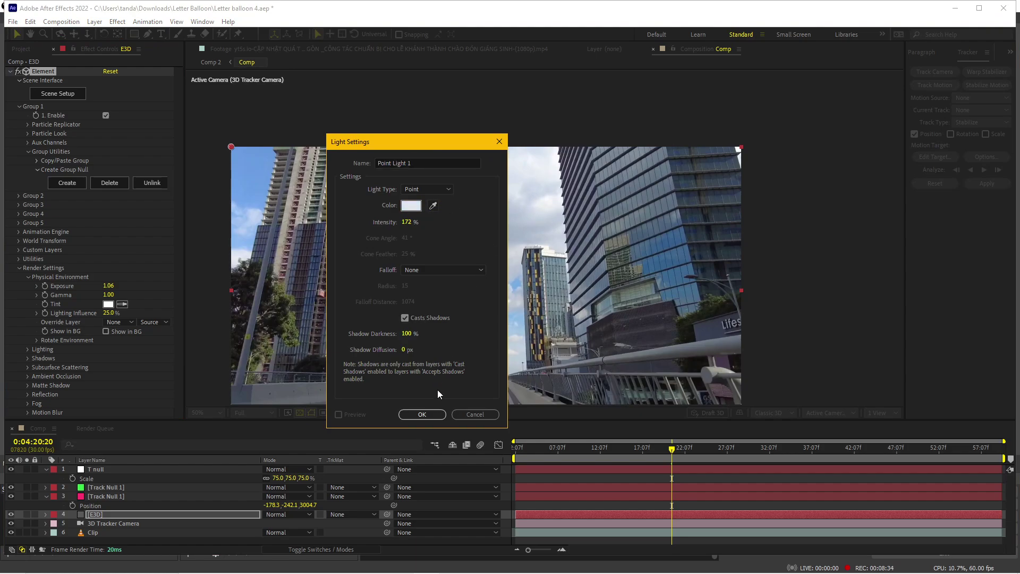
pyautogui.click(429, 414)
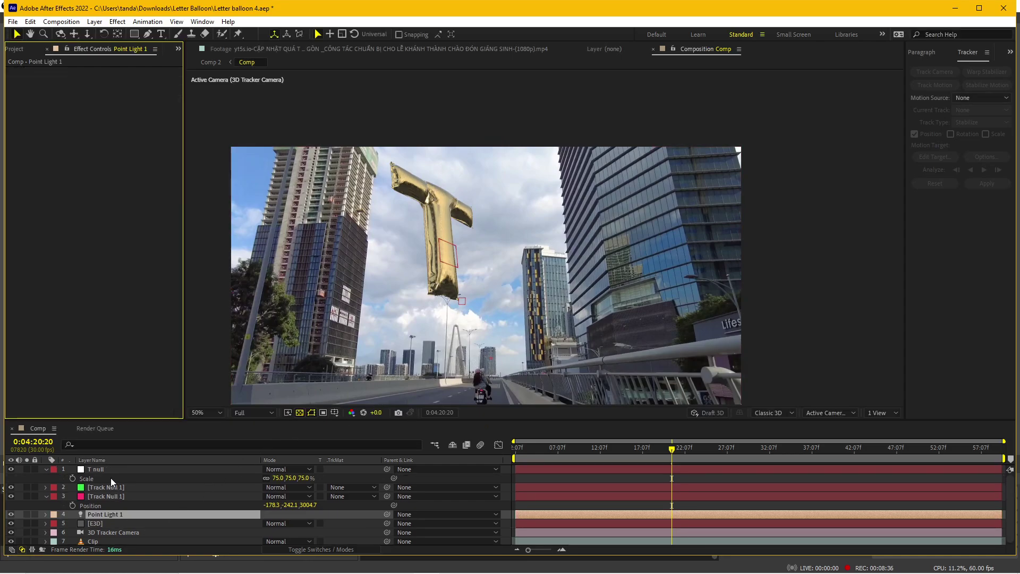
# - Move Point Light 1 up and right, above the skyline's top-right corner
pyautogui.click(105, 518)
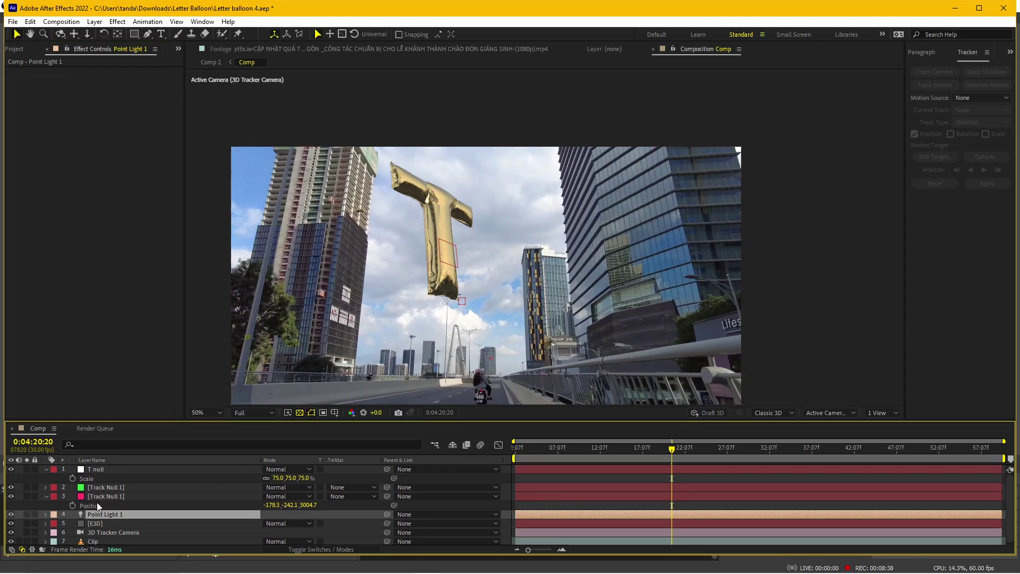
pyautogui.click(99, 505)
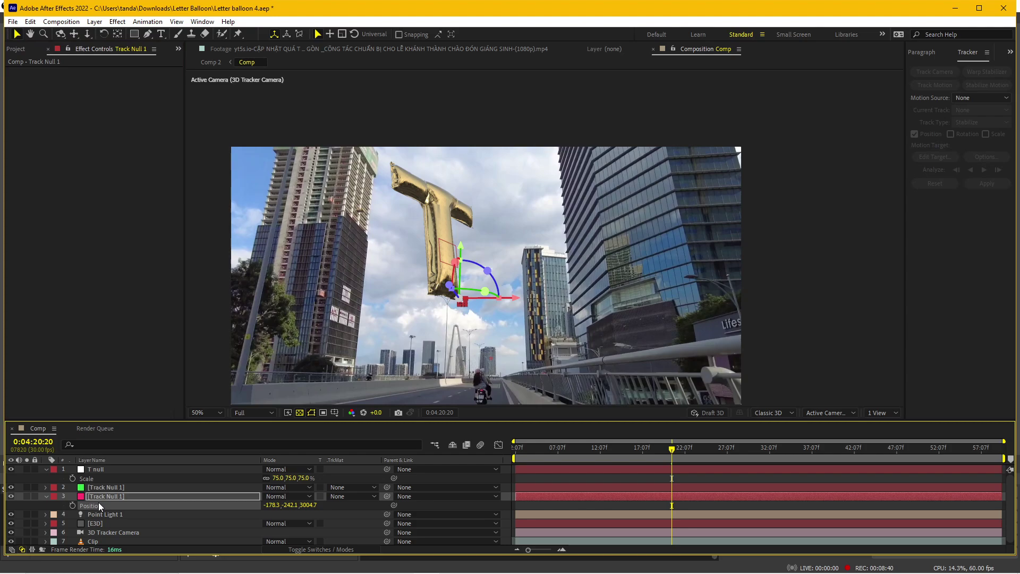
pyautogui.click(106, 514)
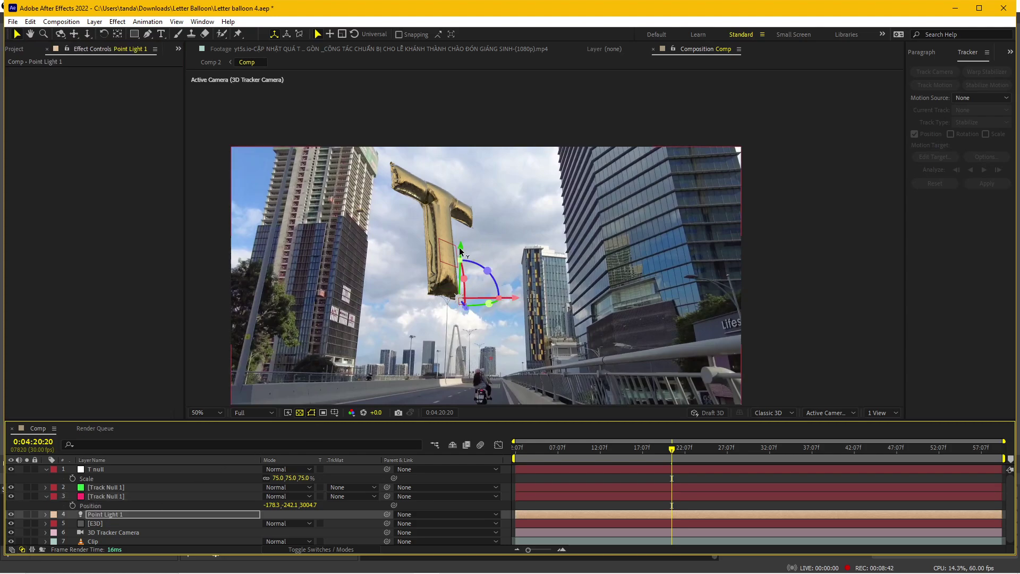
pyautogui.moveTo(460, 252); pyautogui.dragTo(467, 106)
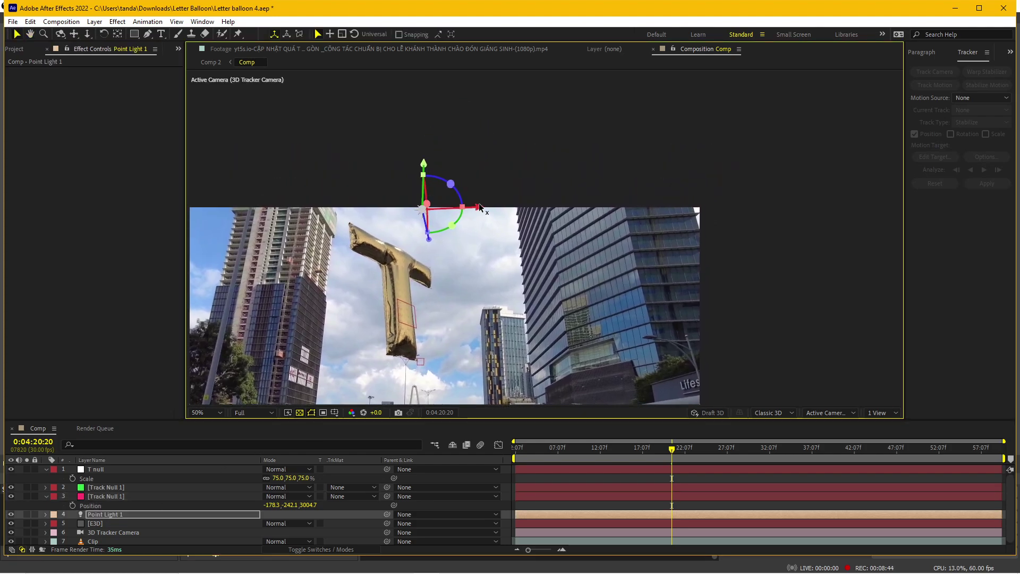
pyautogui.moveTo(479, 206); pyautogui.dragTo(700, 199)
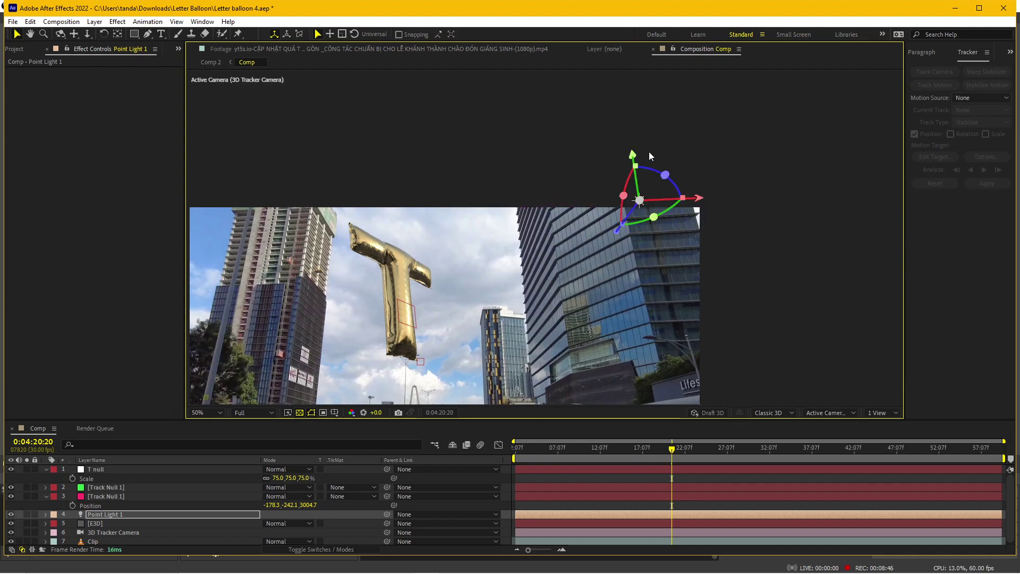
pyautogui.moveTo(633, 154); pyautogui.dragTo(625, 99)
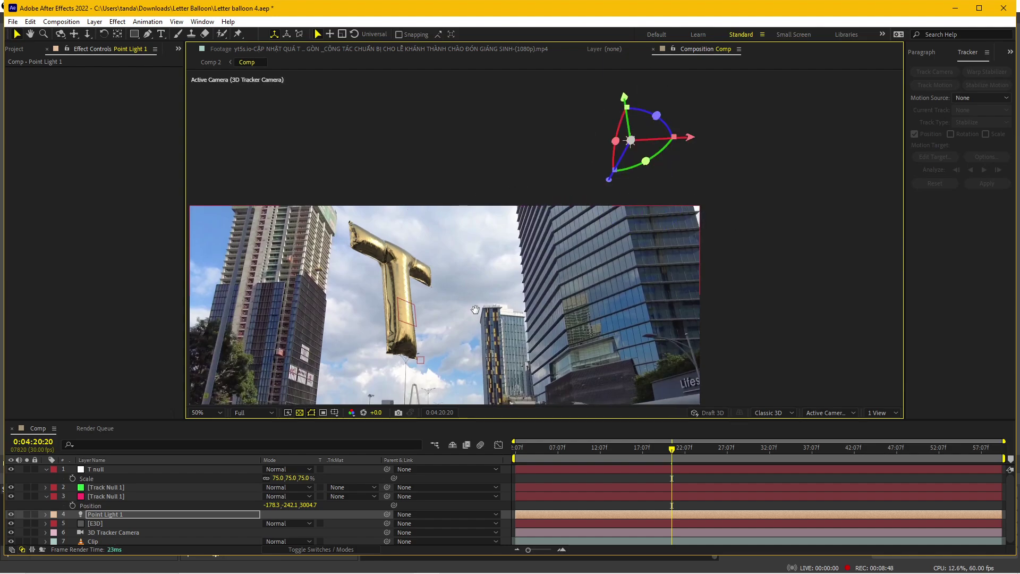
pyautogui.moveTo(475, 309); pyautogui.dragTo(427, 293)
pyautogui.moveTo(655, 128); pyautogui.dragTo(672, 127)
pyautogui.moveTo(476, 326); pyautogui.dragTo(521, 276)
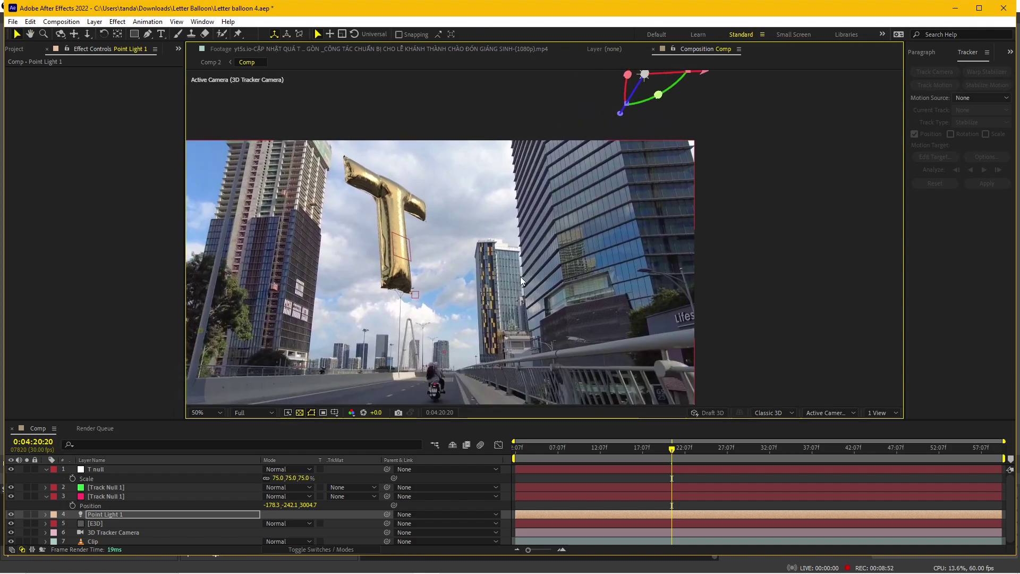
pyautogui.moveTo(642, 458)
pyautogui.mouseDown()
pyautogui.moveTo(630, 449)
pyautogui.moveTo(665, 447)
pyautogui.mouseUp()
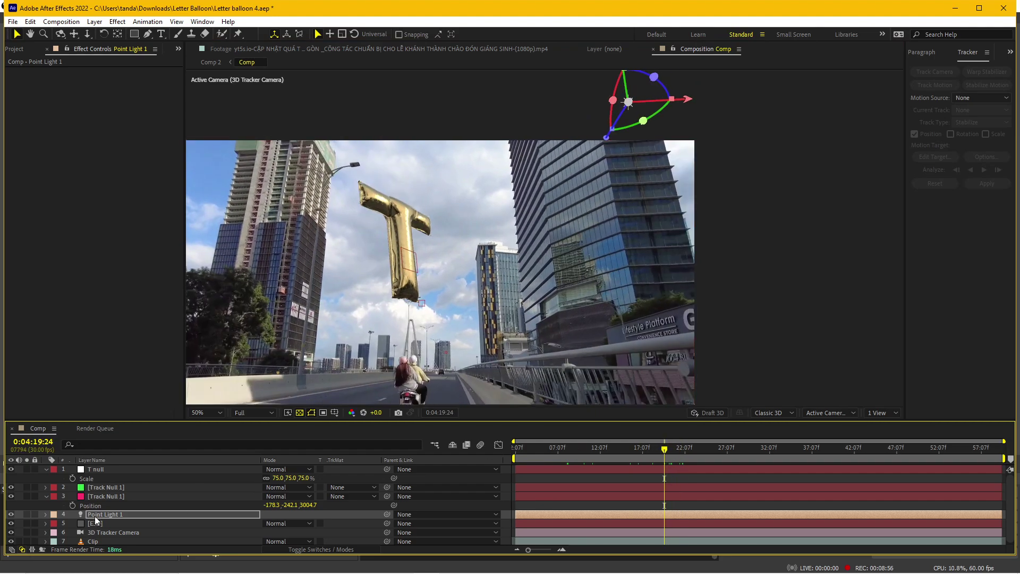
pyautogui.click(103, 524)
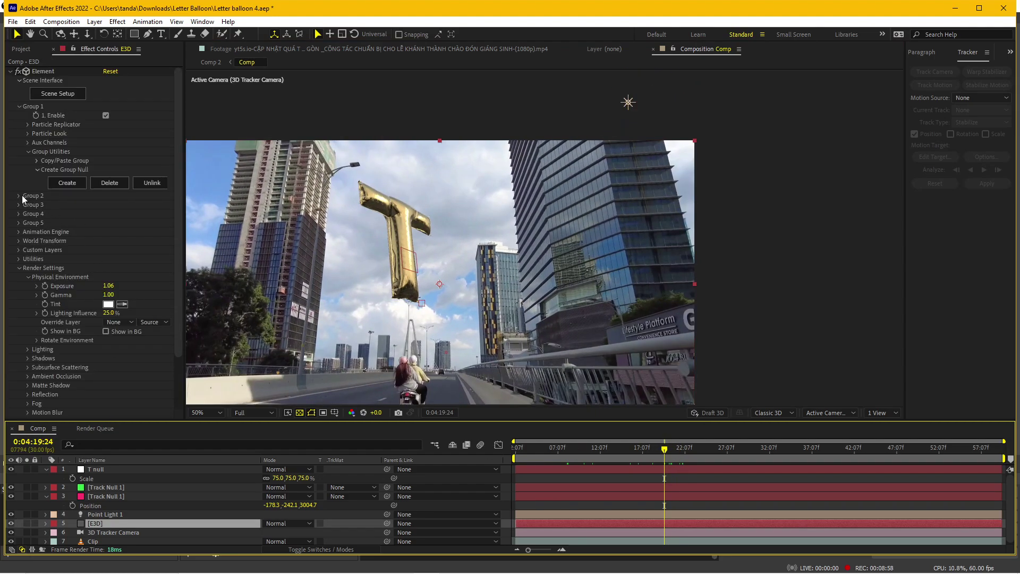
# - Create a Group Null for Group 2 and rename it U null
pyautogui.click(19, 196)
pyautogui.click(36, 259)
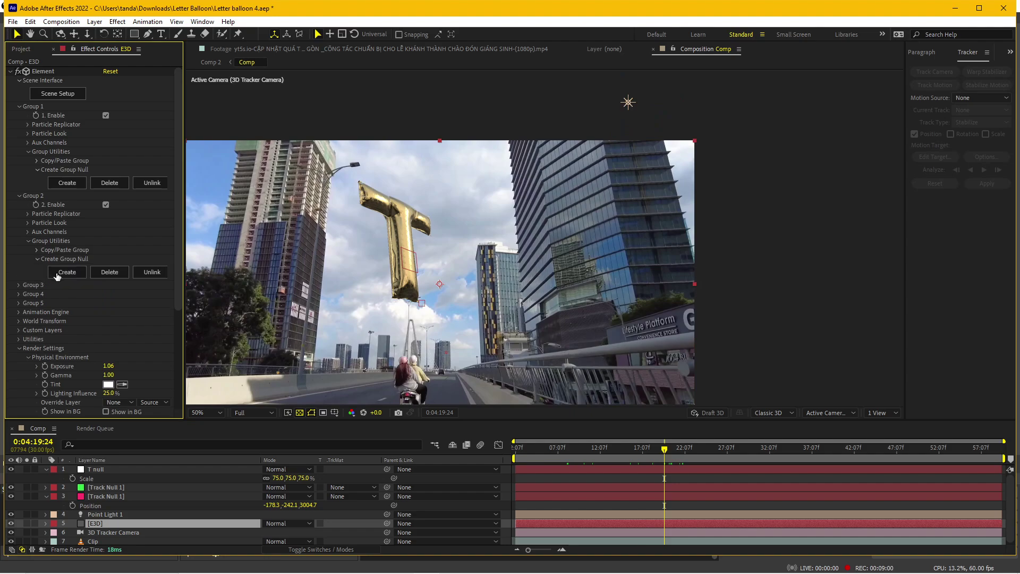
pyautogui.click(67, 272)
pyautogui.click(106, 470)
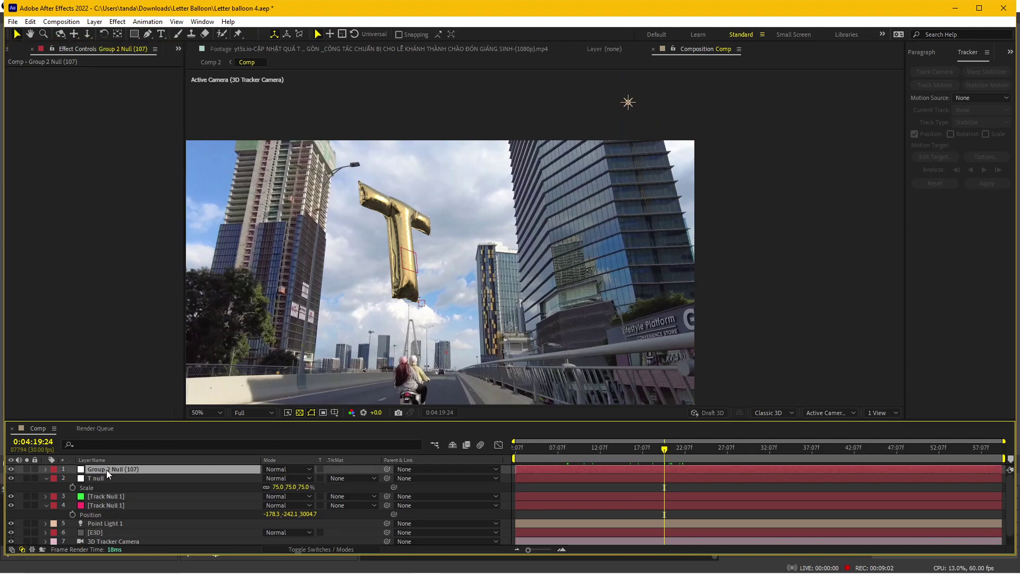
pyautogui.press('Return')
pyautogui.write('U null')
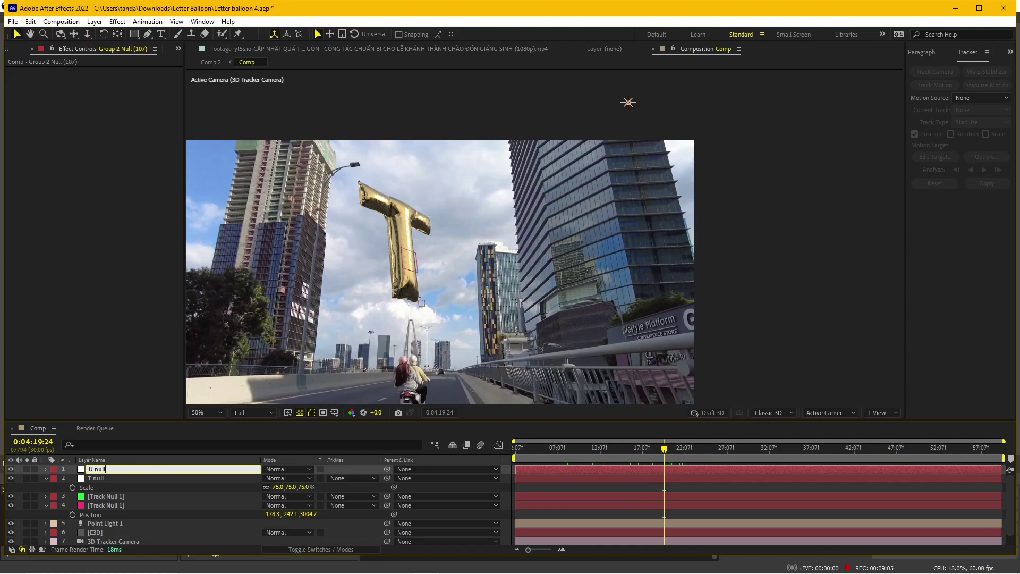
pyautogui.press('Return')
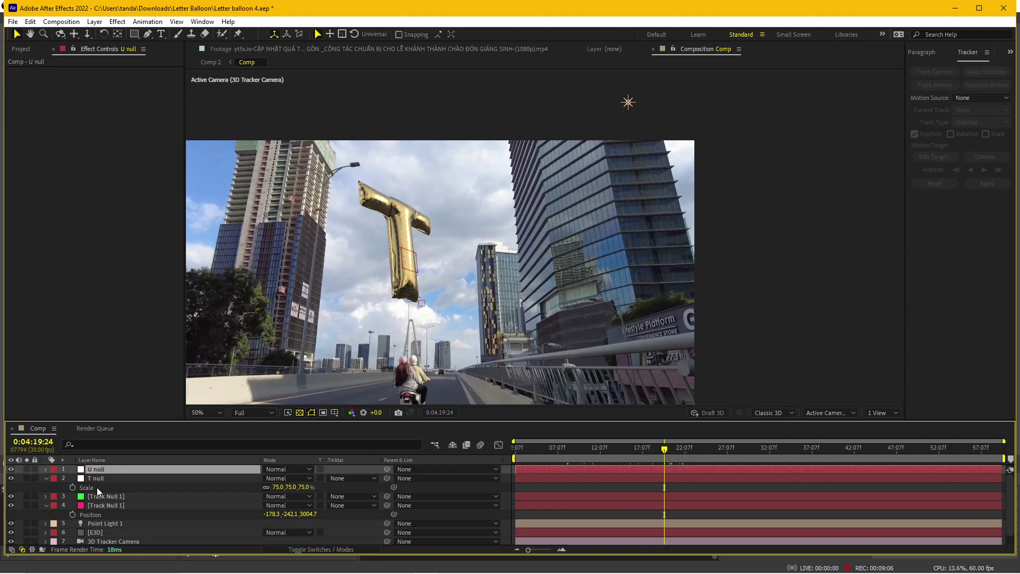
# - Scale the U null to 71%, then rotate and tilt the U balloon
pyautogui.click(98, 478)
pyautogui.press('p')
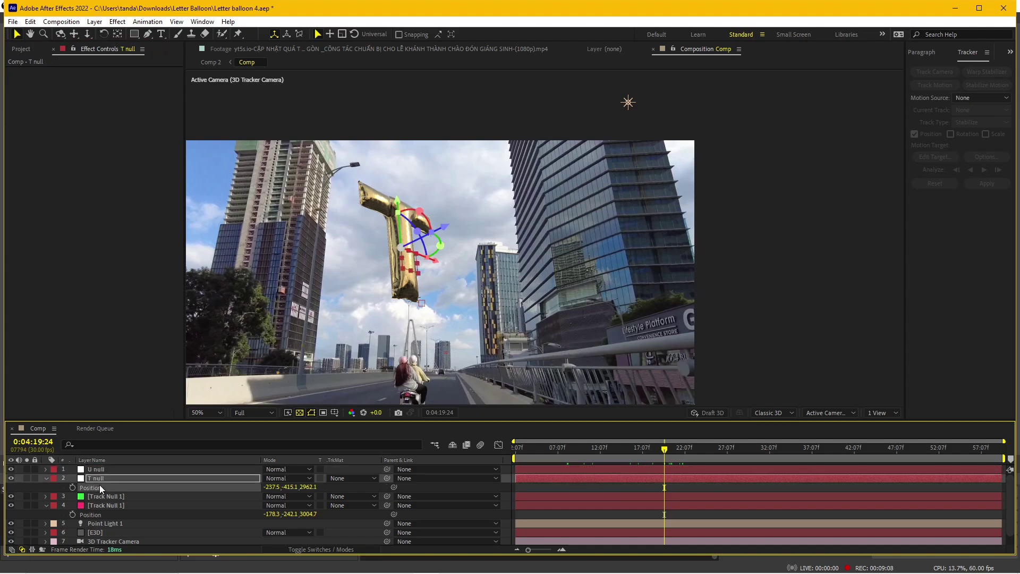
pyautogui.click(103, 468)
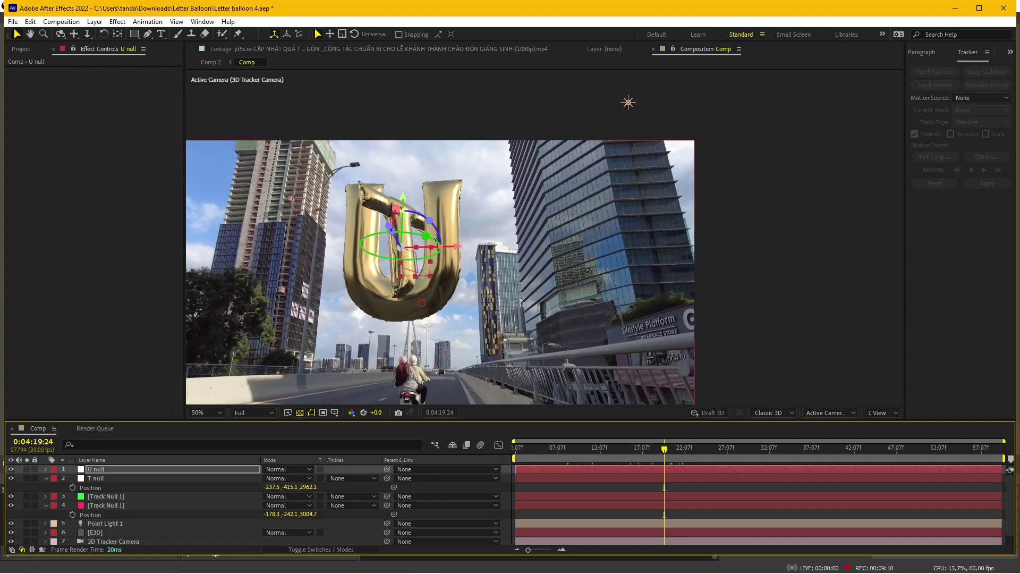
pyautogui.press('s')
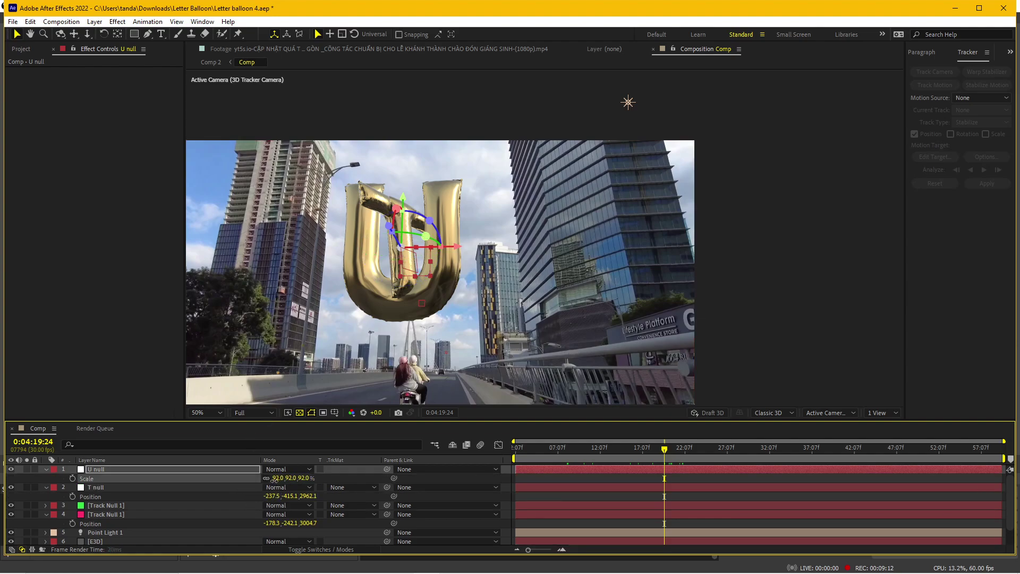
pyautogui.moveTo(282, 478); pyautogui.dragTo(264, 483)
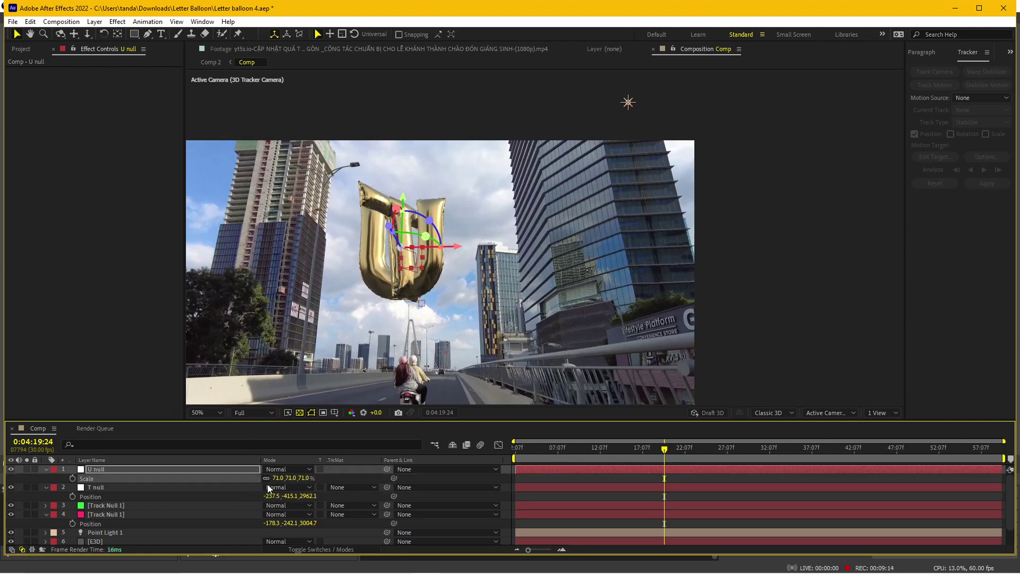
pyautogui.moveTo(389, 228)
pyautogui.mouseDown()
pyautogui.moveTo(422, 271)
pyautogui.moveTo(464, 254)
pyautogui.moveTo(428, 167)
pyautogui.mouseUp()
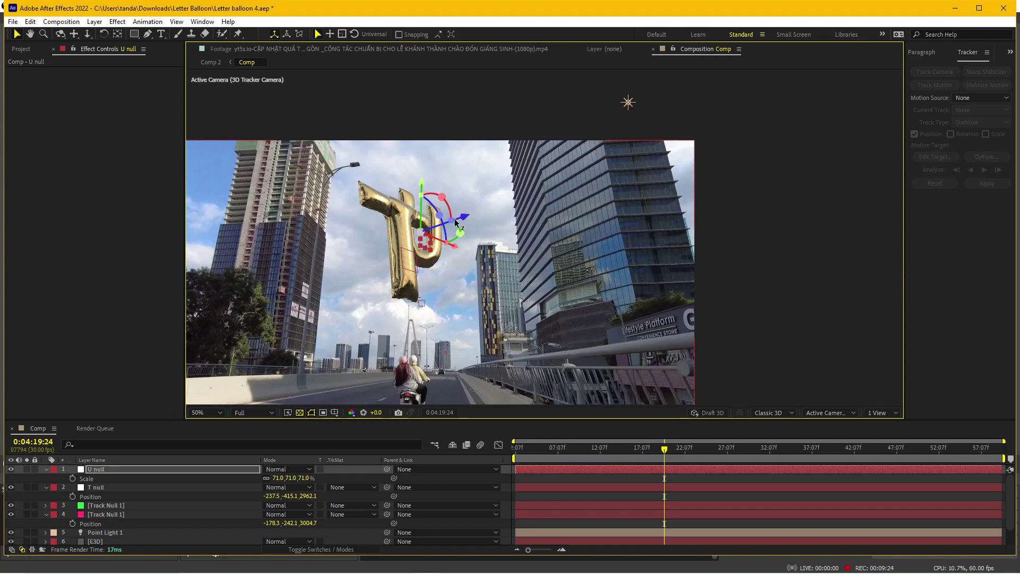
pyautogui.moveTo(455, 223); pyautogui.dragTo(451, 211)
# - Move the U balloon to the right of the T and check it across nearby frames
pyautogui.click(661, 449)
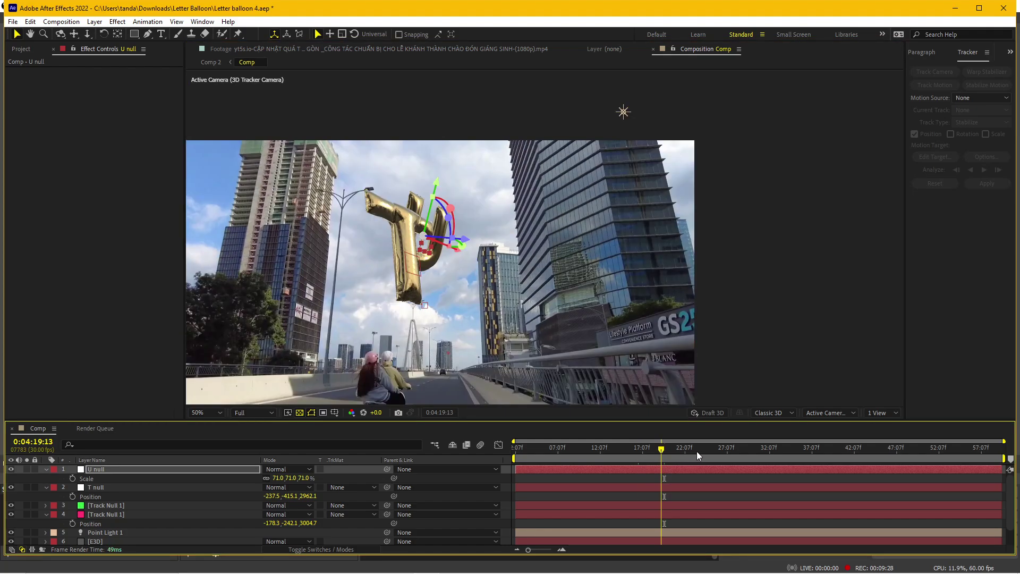
pyautogui.moveTo(697, 451); pyautogui.dragTo(686, 450)
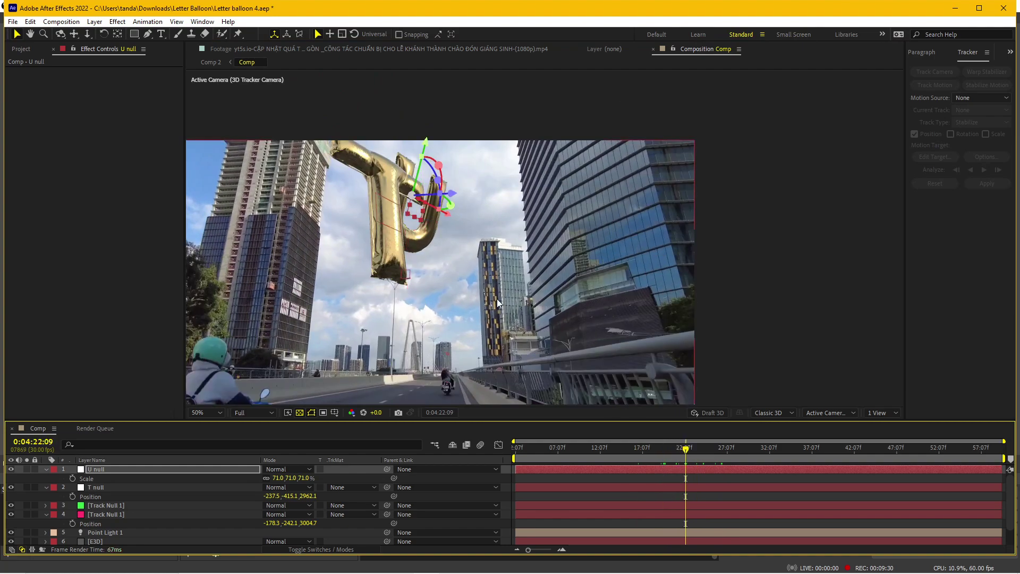
pyautogui.moveTo(452, 193)
pyautogui.mouseDown()
pyautogui.moveTo(491, 218)
pyautogui.moveTo(441, 165)
pyautogui.moveTo(437, 194)
pyautogui.mouseUp()
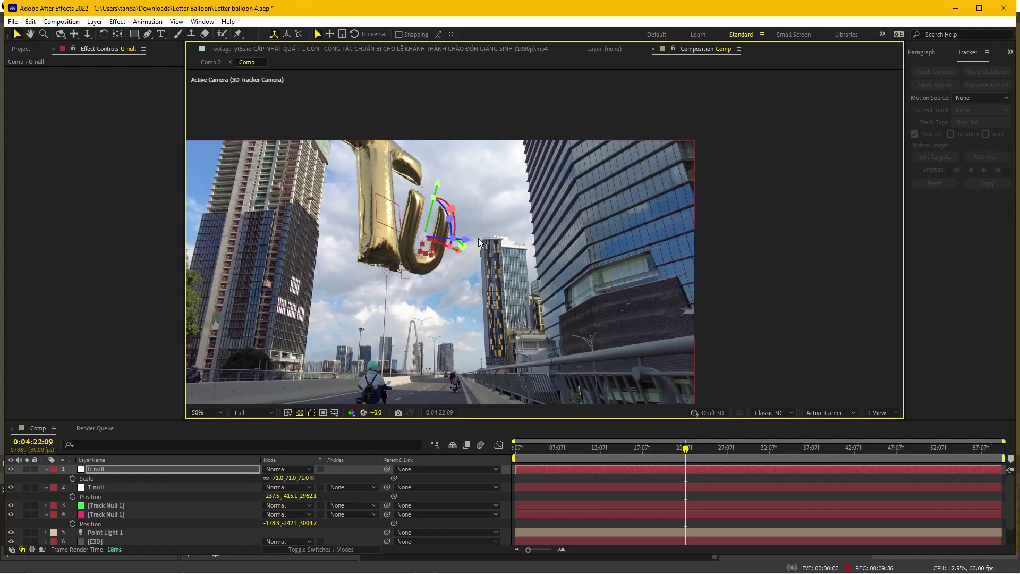
pyautogui.moveTo(461, 257); pyautogui.dragTo(464, 248)
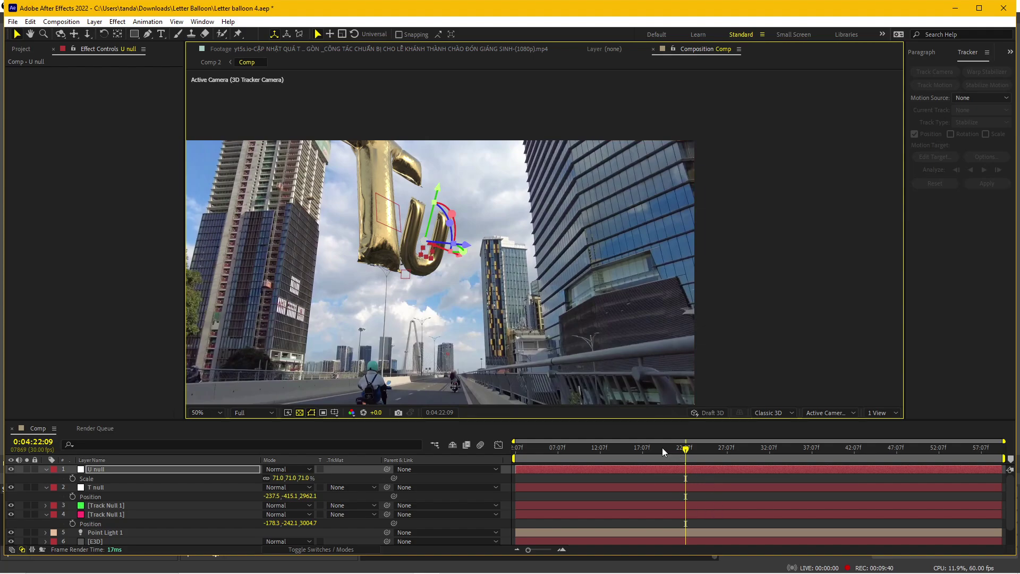
pyautogui.moveTo(662, 447); pyautogui.dragTo(693, 451)
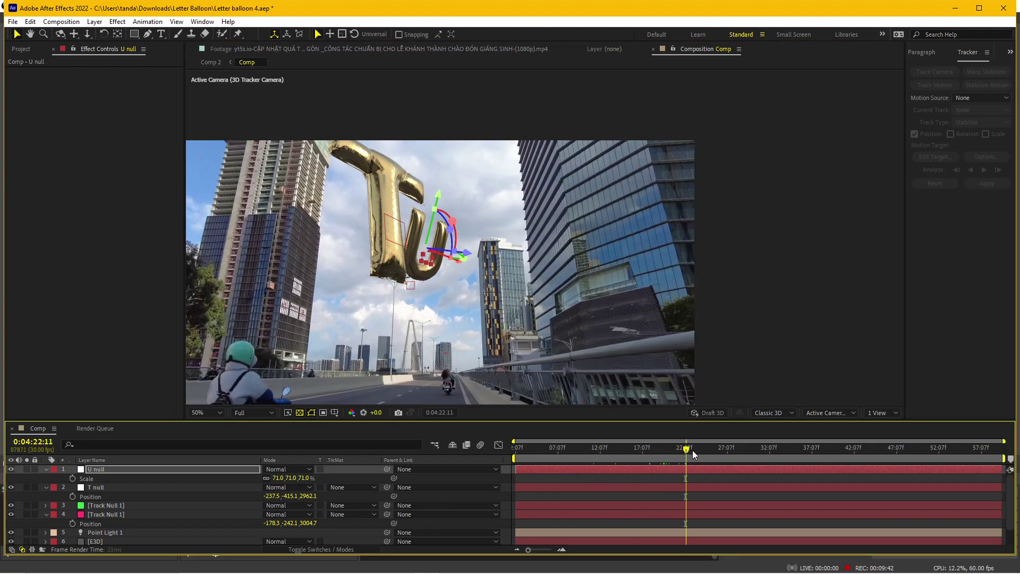
pyautogui.moveTo(693, 451); pyautogui.dragTo(697, 449)
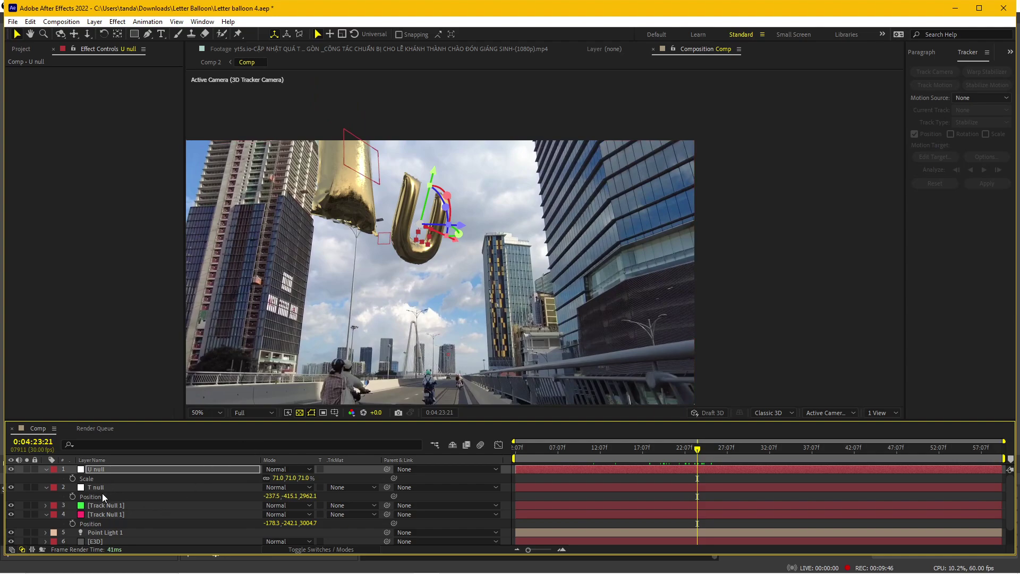
# - Create a Group Null for Group 3 and rename it A null
pyautogui.click(105, 539)
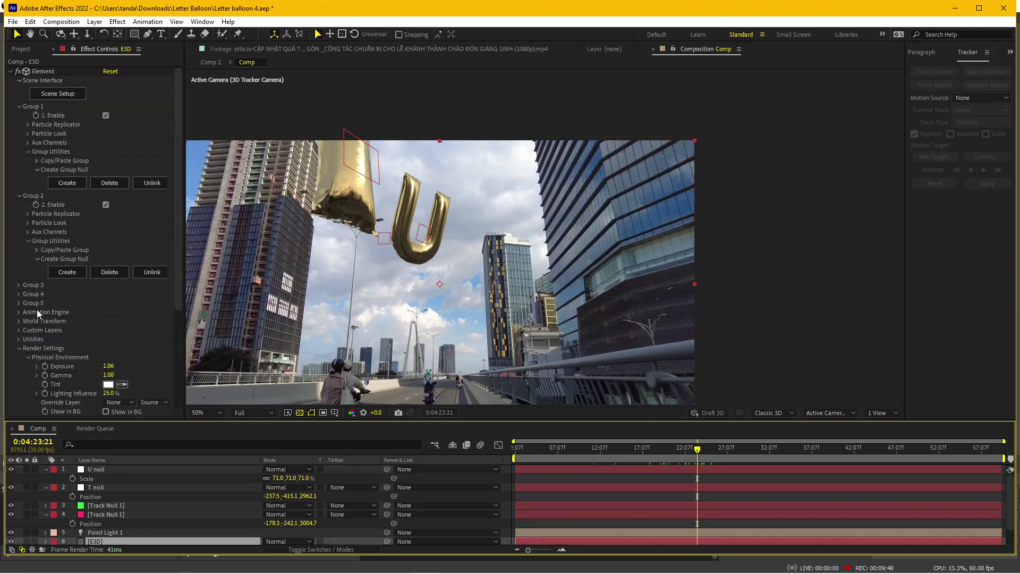
pyautogui.click(18, 285)
pyautogui.click(36, 348)
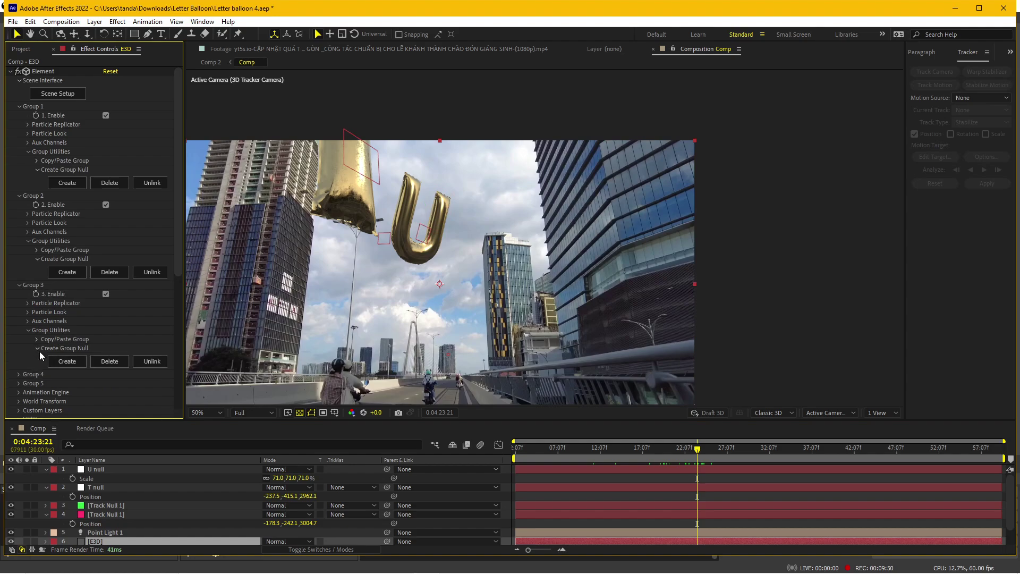
pyautogui.click(67, 361)
pyautogui.click(110, 470)
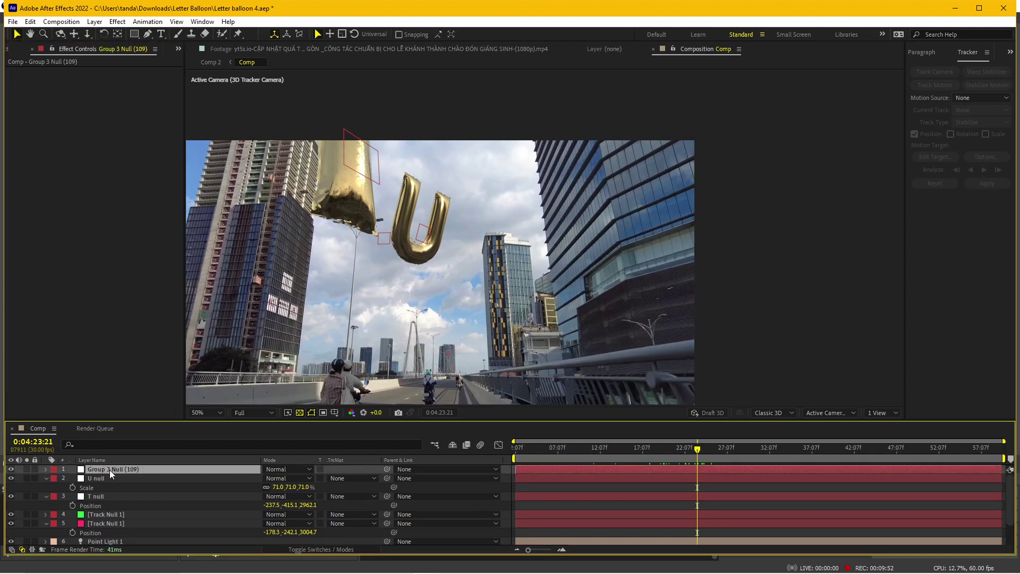
pyautogui.press('Return')
pyautogui.write('A null')
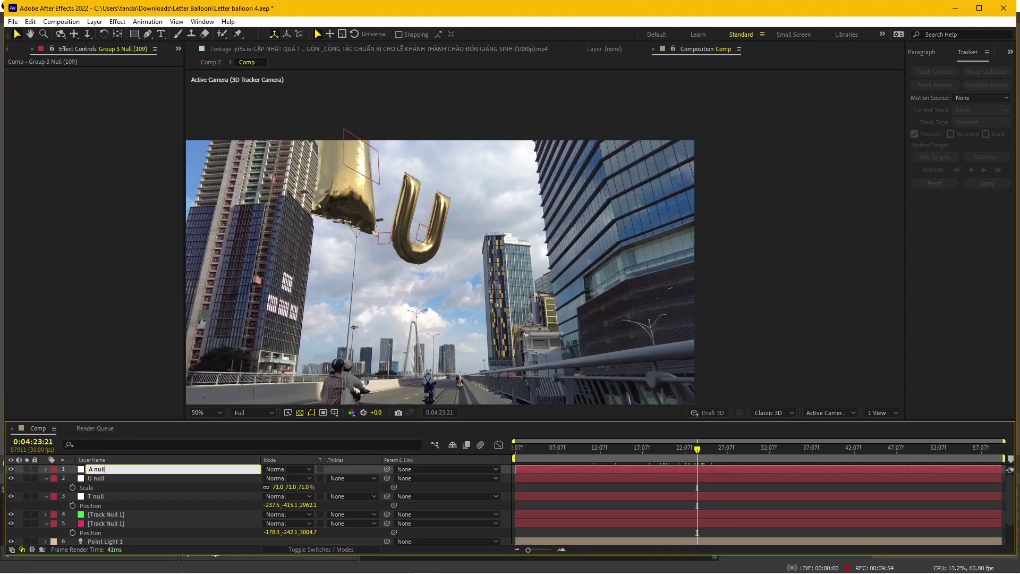
pyautogui.press('Return')
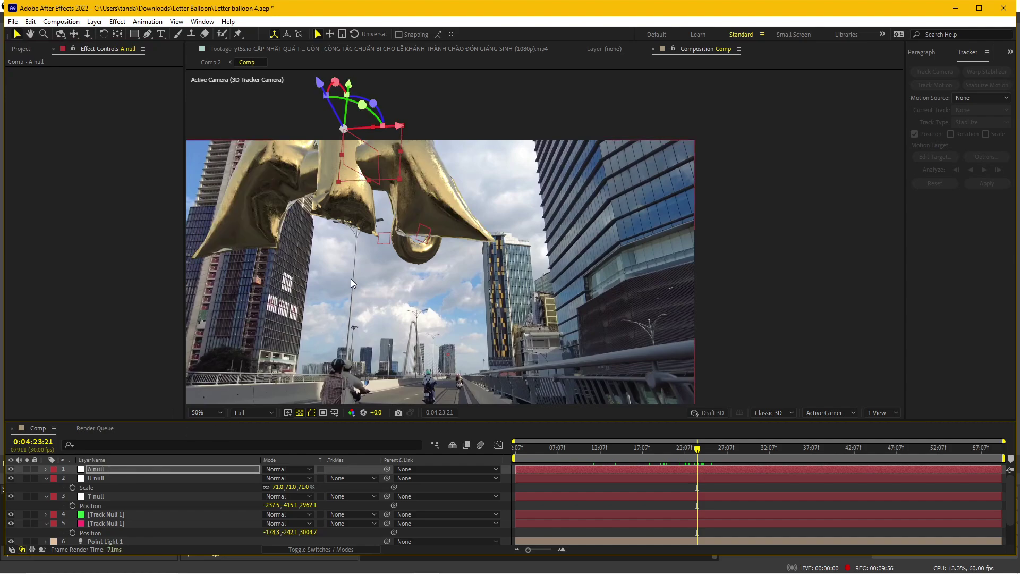
# - Move the A balloon beside the U, scale it to 72% and tilt it
pyautogui.moveTo(325, 94); pyautogui.dragTo(413, 292)
pyautogui.moveTo(414, 291); pyautogui.dragTo(414, 291)
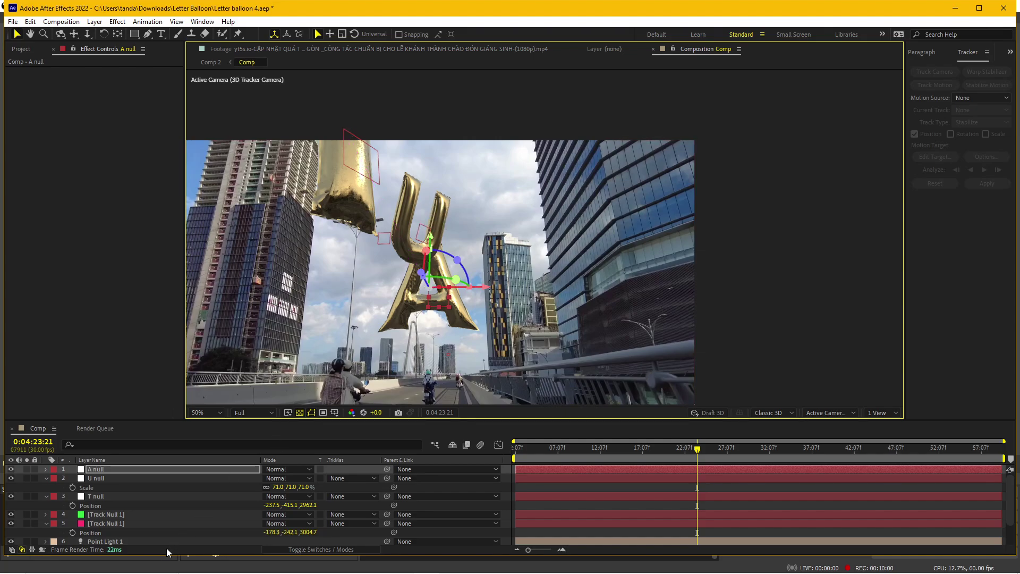
pyautogui.press('s')
pyautogui.moveTo(275, 478); pyautogui.dragTo(266, 482)
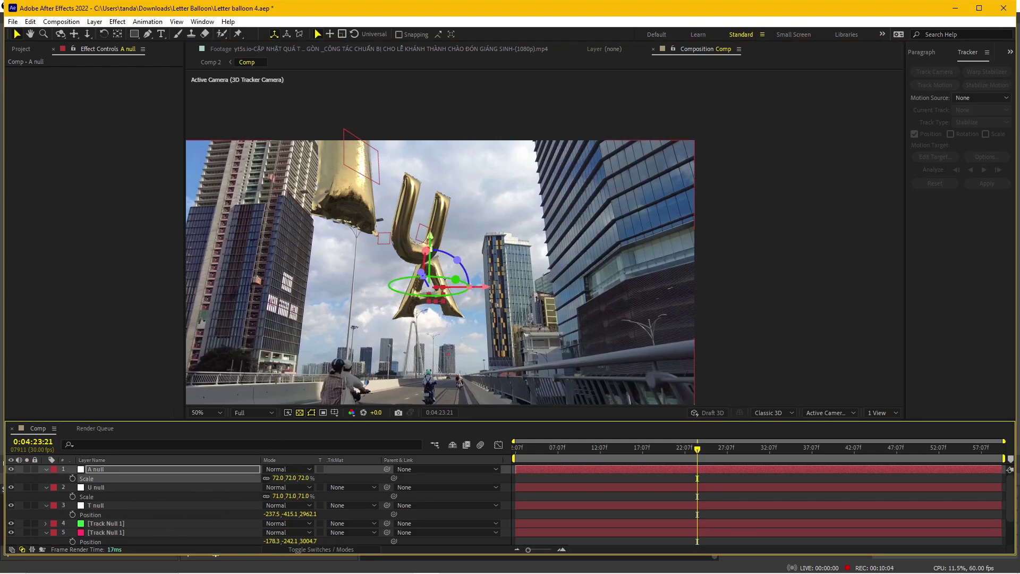
pyautogui.moveTo(458, 261)
pyautogui.mouseDown()
pyautogui.moveTo(447, 253)
pyautogui.moveTo(466, 272)
pyautogui.mouseUp()
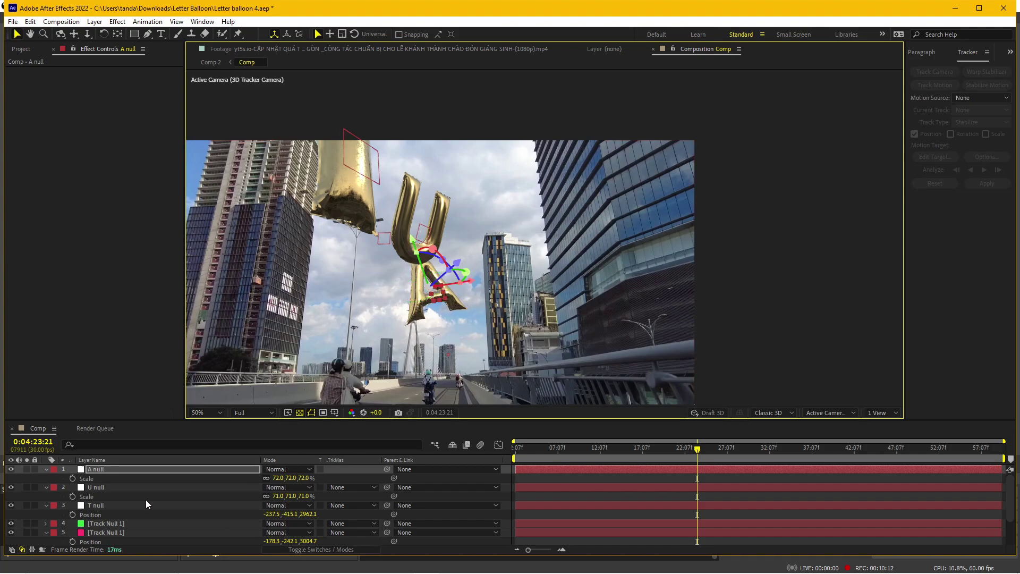
# - Create a Group Null for Group 4 and rename it N null
pyautogui.scroll(-1, 107, 529)
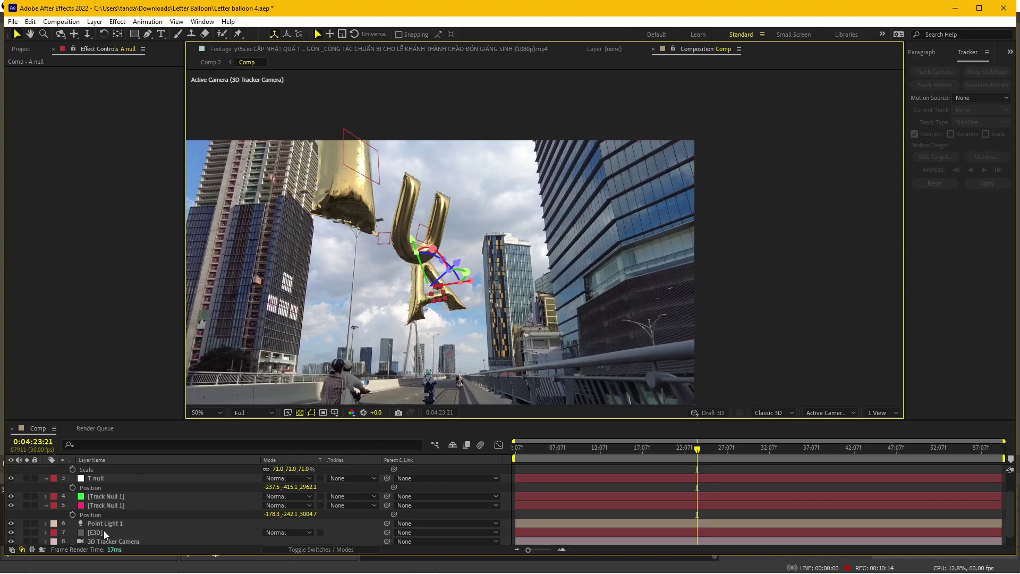
pyautogui.click(98, 533)
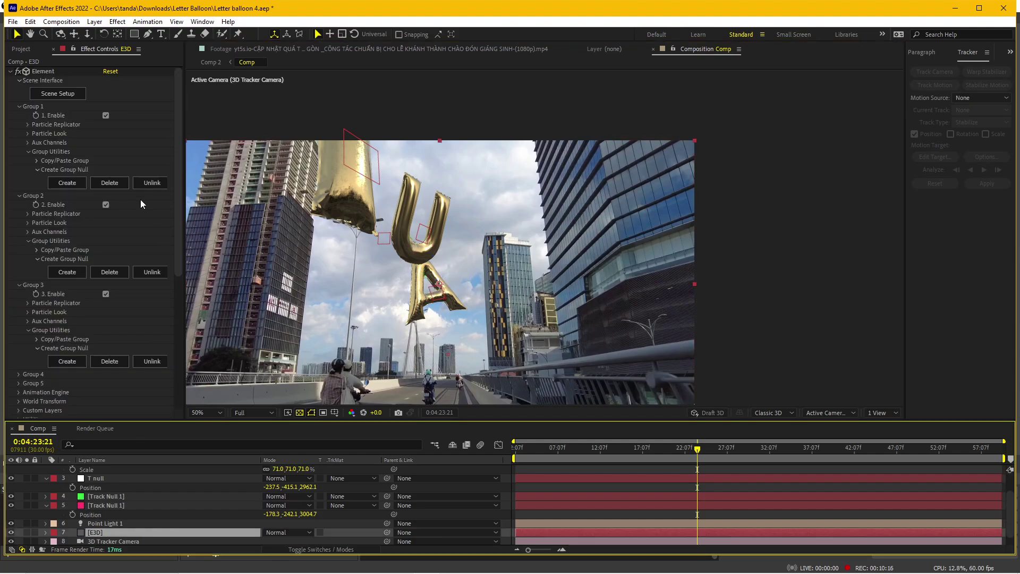
pyautogui.click(20, 374)
pyautogui.scroll(-3, 19, 368)
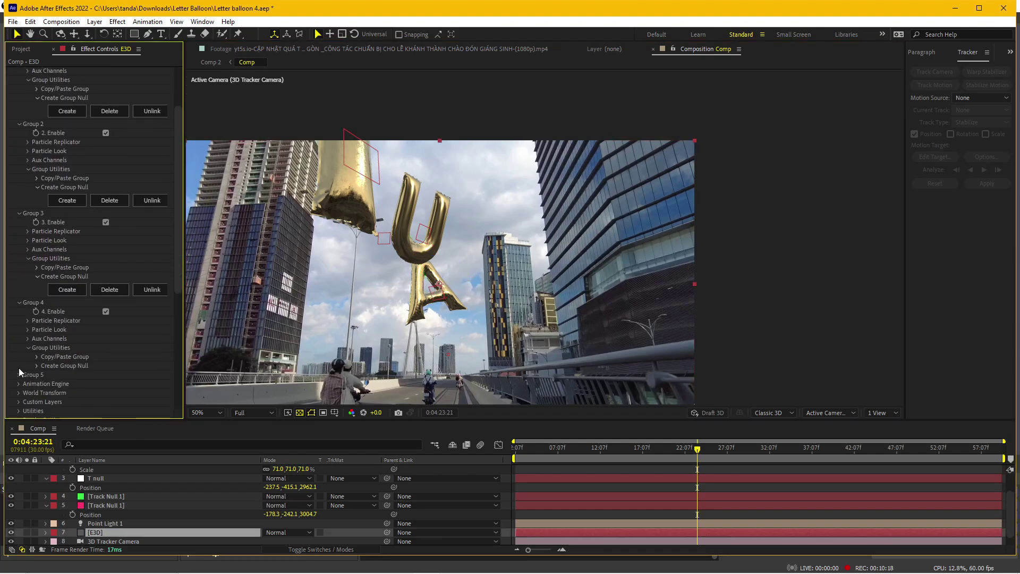
pyautogui.click(67, 378)
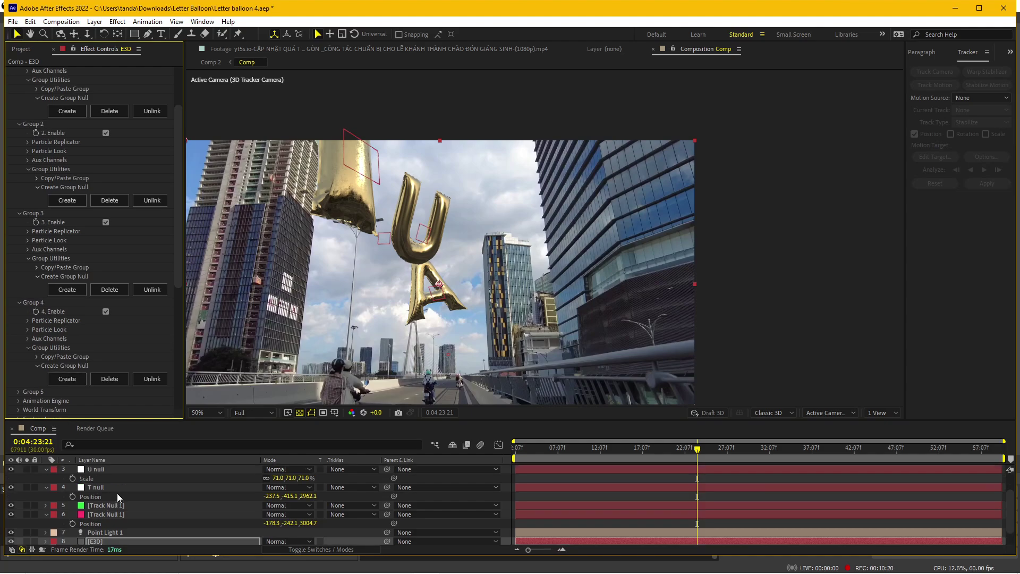
pyautogui.scroll(2, 116, 493)
pyautogui.click(117, 469)
pyautogui.press('Return')
pyautogui.write('N ')
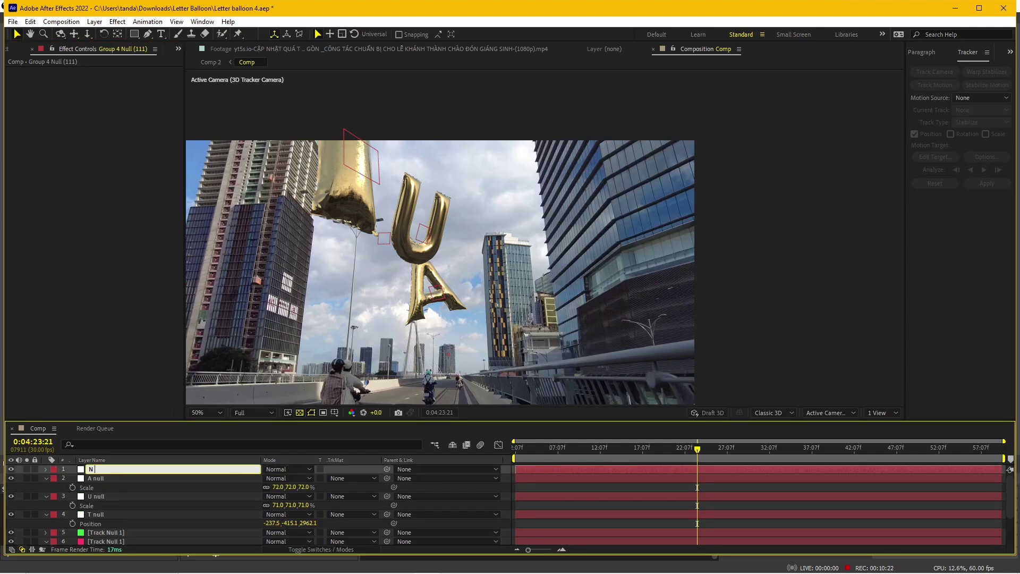
pyautogui.write('nul')
pyautogui.press('Return')
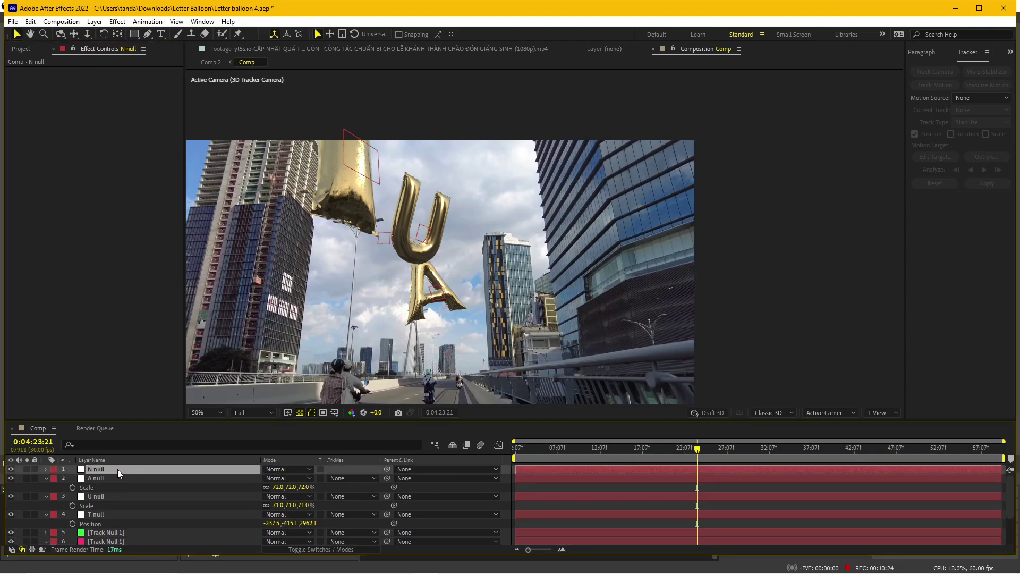
# - Push the N balloon into the scene, raise it beside the A, and rotate it
pyautogui.moveTo(322, 87); pyautogui.dragTo(430, 315)
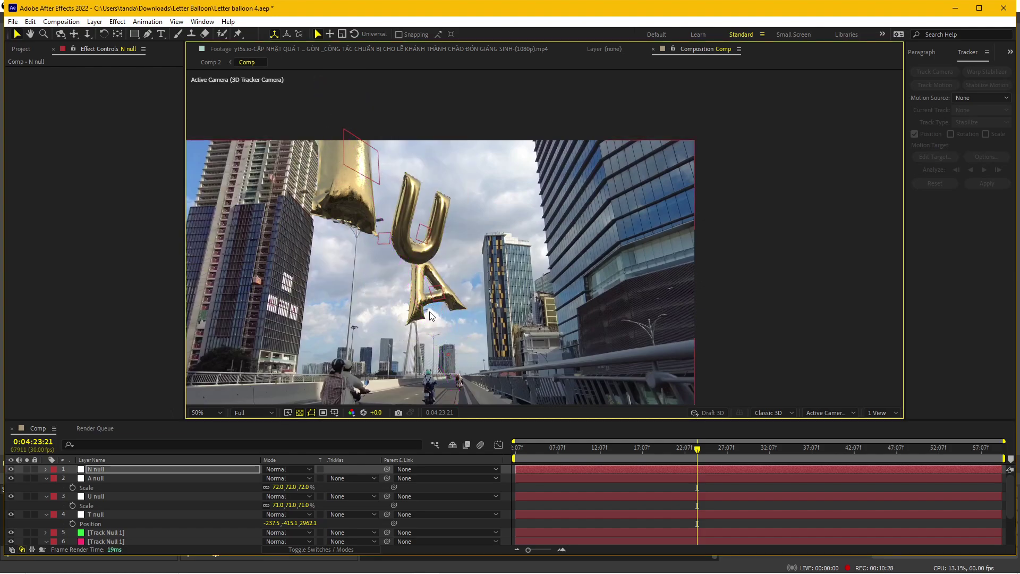
pyautogui.moveTo(324, 94); pyautogui.dragTo(438, 325)
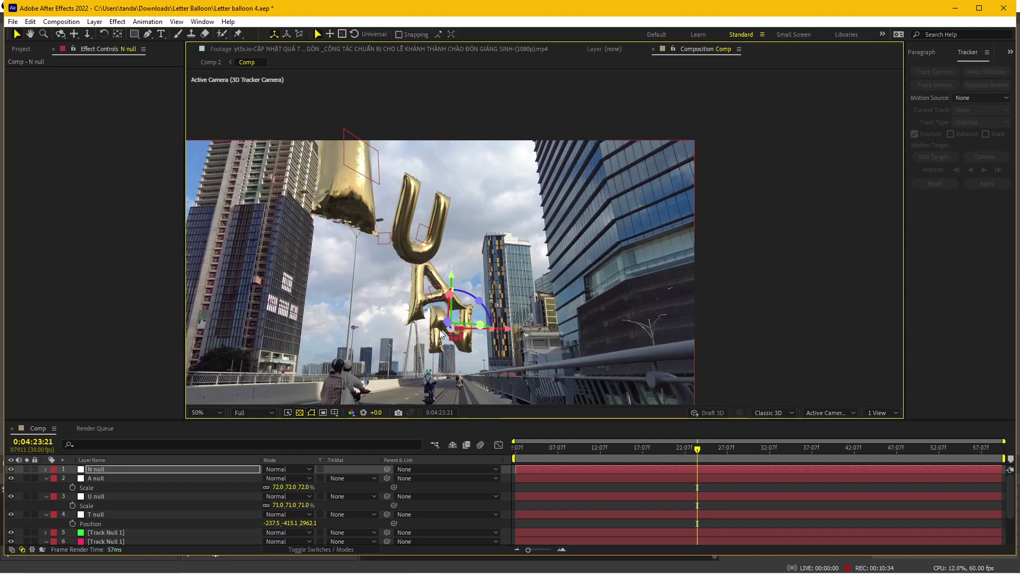
pyautogui.moveTo(456, 270); pyautogui.dragTo(455, 238)
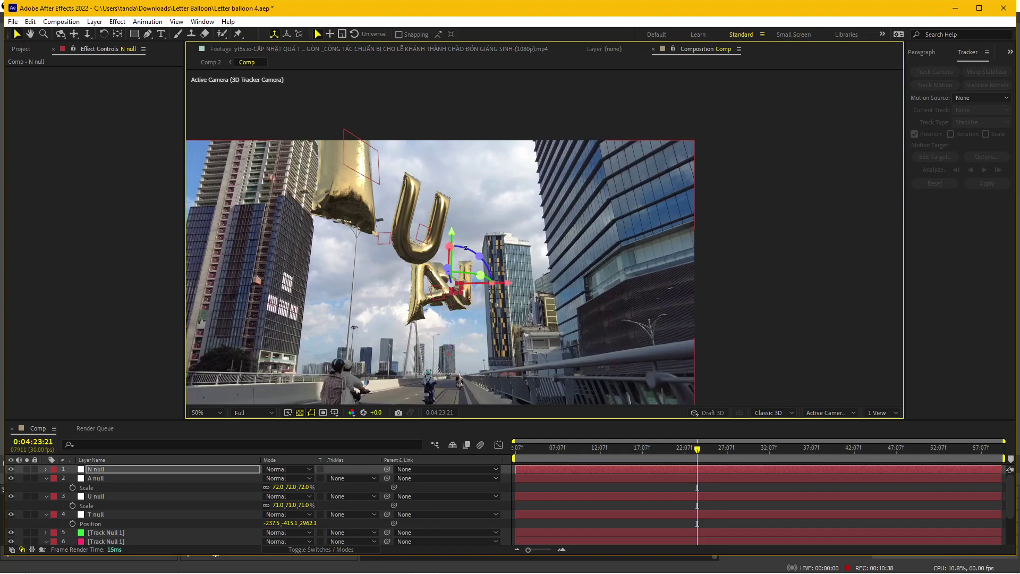
pyautogui.moveTo(480, 276); pyautogui.dragTo(452, 283)
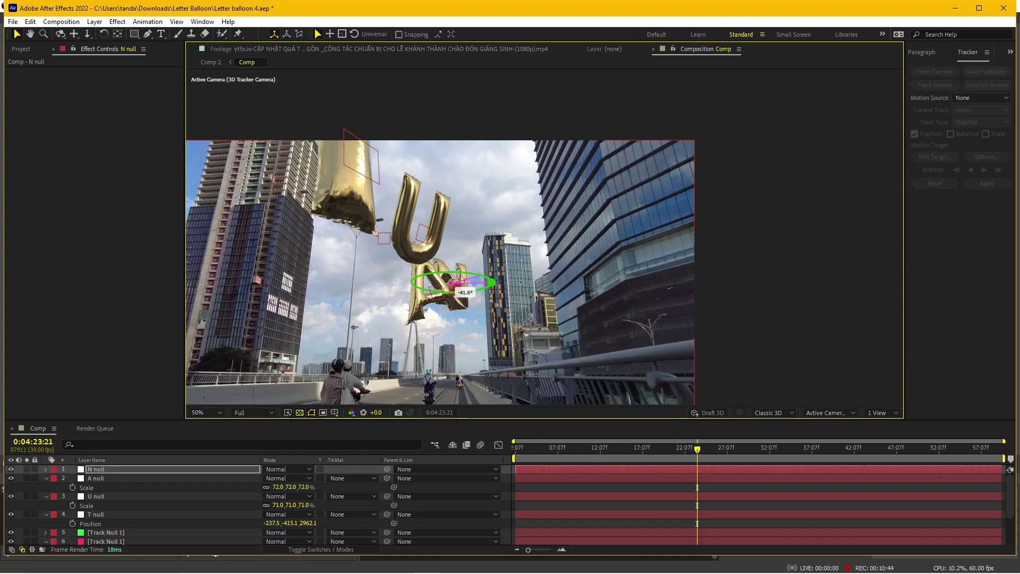
pyautogui.moveTo(451, 283); pyautogui.dragTo(452, 283)
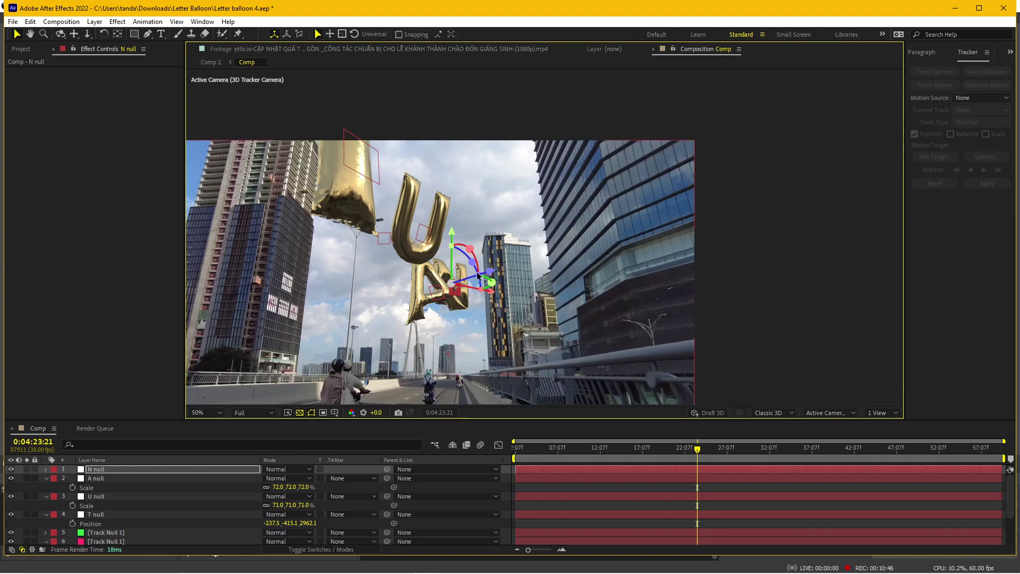
pyautogui.moveTo(469, 249); pyautogui.dragTo(468, 249)
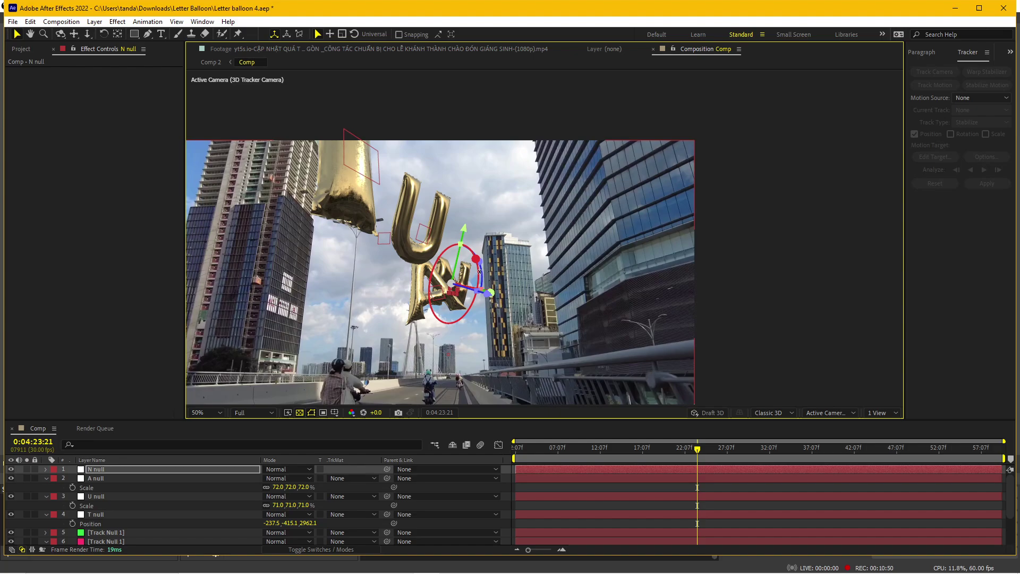
# - Scrub to frame 0:04:24:26 to check the letters' tracking among the buildings
pyautogui.click(704, 448)
pyautogui.moveTo(703, 451)
pyautogui.mouseDown()
pyautogui.moveTo(718, 457)
pyautogui.moveTo(667, 467)
pyautogui.moveTo(682, 464)
pyautogui.mouseUp()
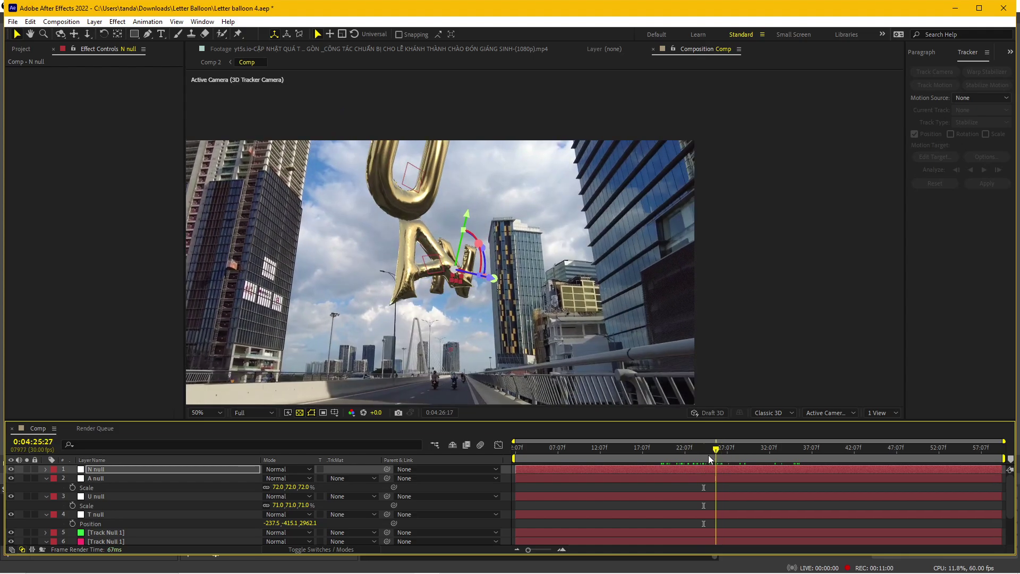
pyautogui.moveTo(681, 463); pyautogui.dragTo(707, 456)
pyautogui.scroll(2, 416, 291)
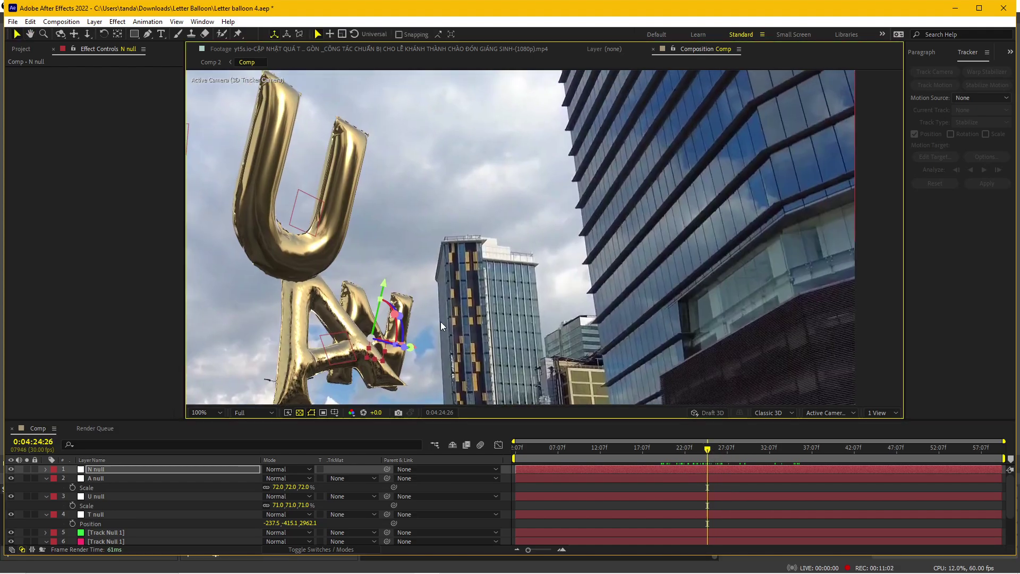
pyautogui.scroll(-2, 279, 343)
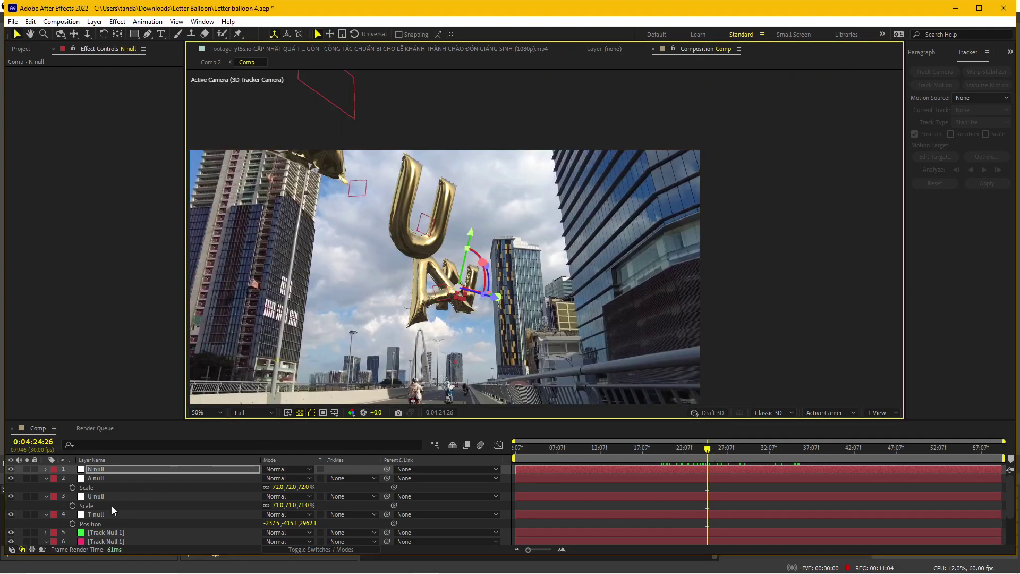
pyautogui.scroll(-2, 107, 520)
pyautogui.click(104, 521)
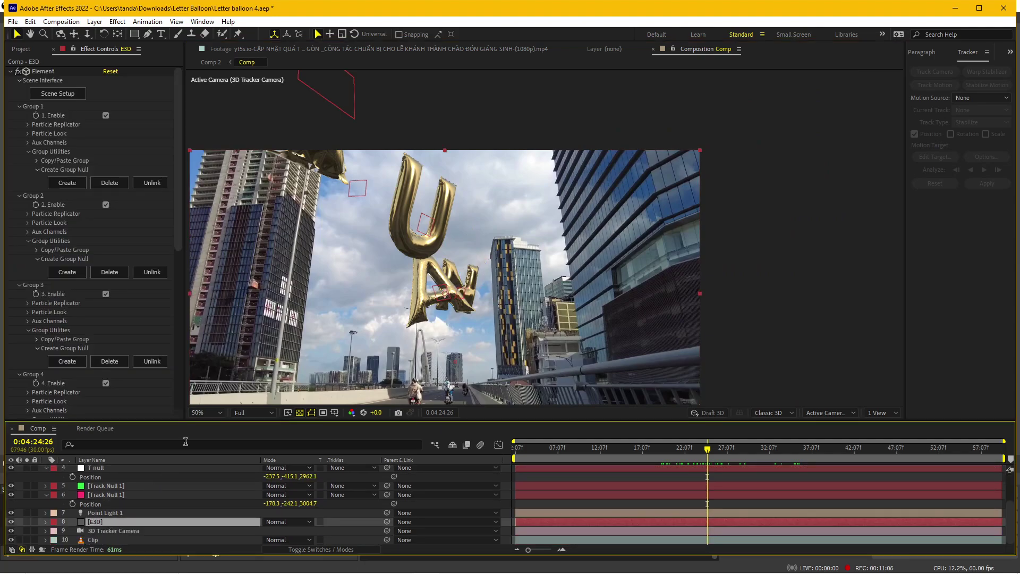
# - Apply Deep Glow to the E3D balloon layer and inspect the glowing letters
pyautogui.click(117, 22)
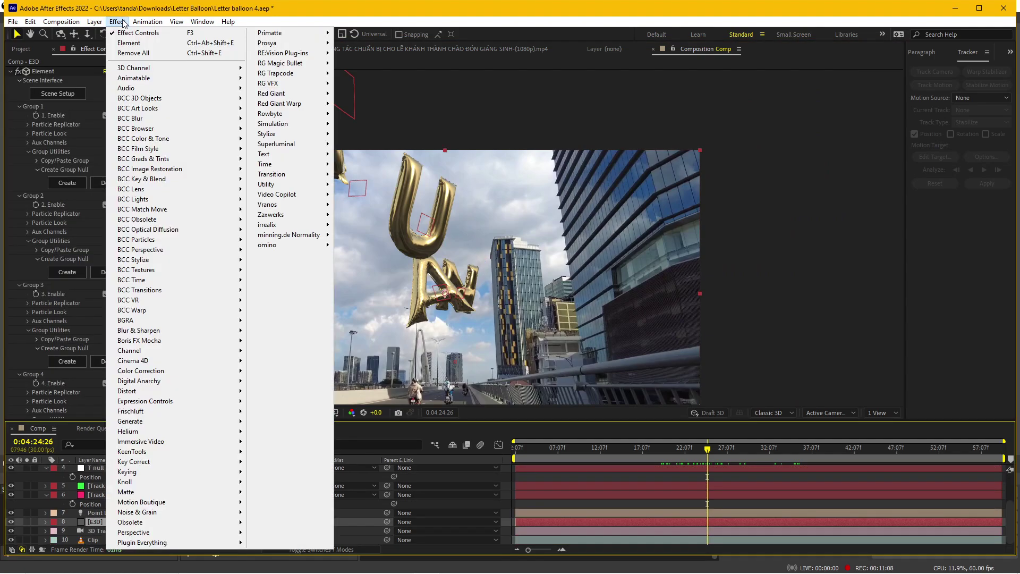
pyautogui.moveTo(128, 543)
pyautogui.click(279, 533)
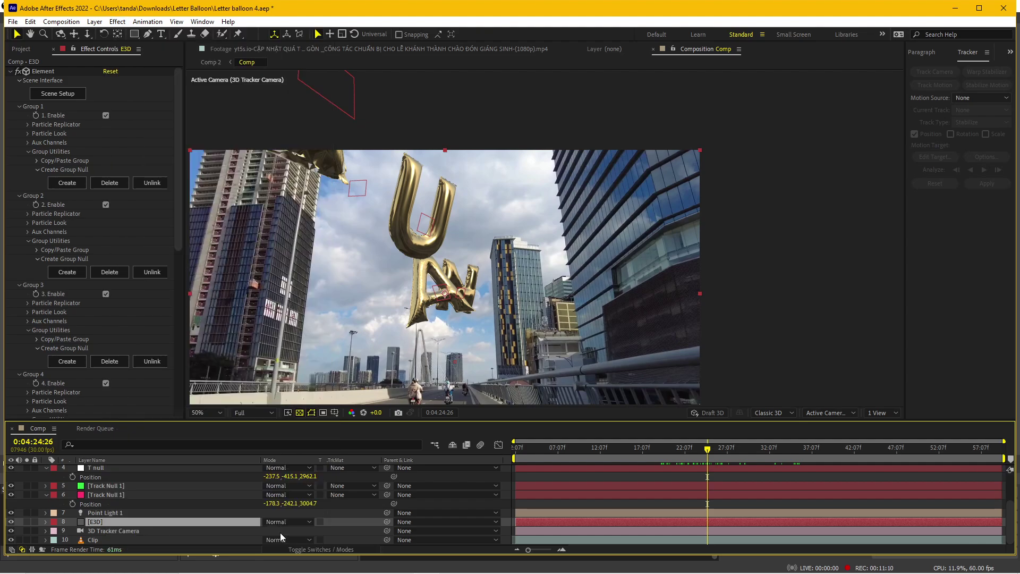
pyautogui.moveTo(177, 190); pyautogui.dragTo(169, 280)
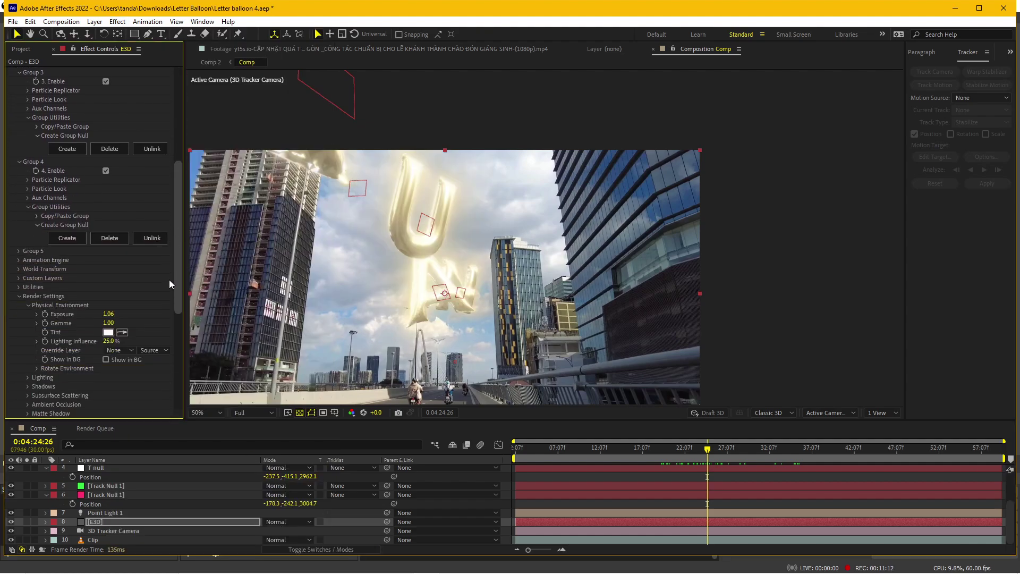
pyautogui.moveTo(345, 272); pyautogui.dragTo(390, 275)
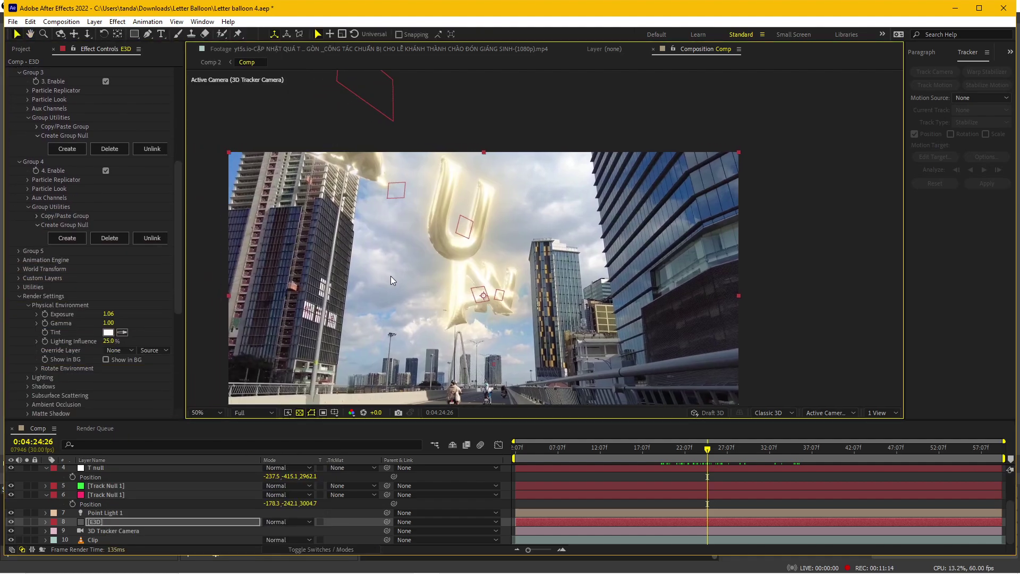
# - Raise the Deep Glow Input threshold from 0% to about 103%
pyautogui.scroll(2, 413, 274)
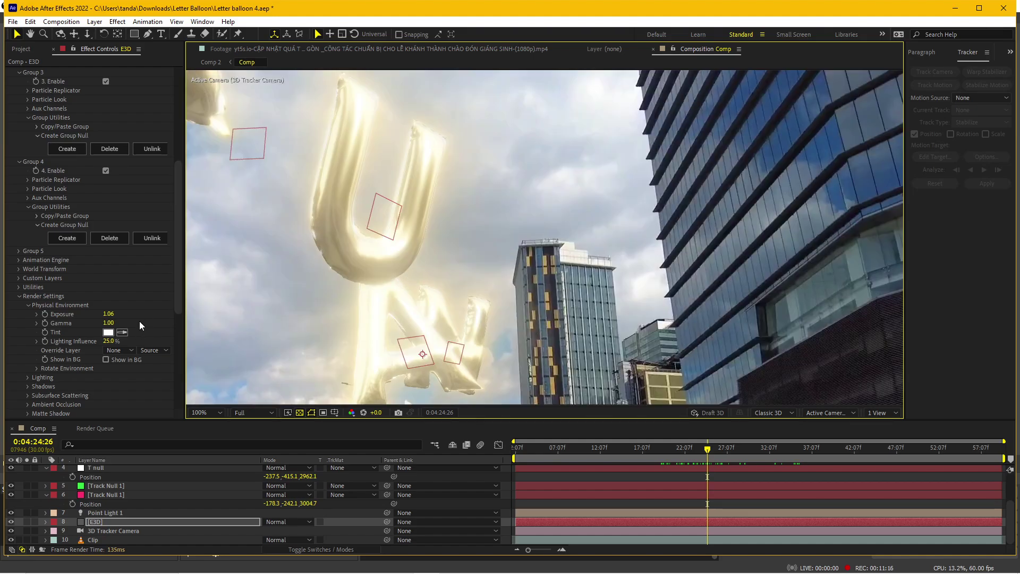
pyautogui.moveTo(180, 273); pyautogui.dragTo(178, 392)
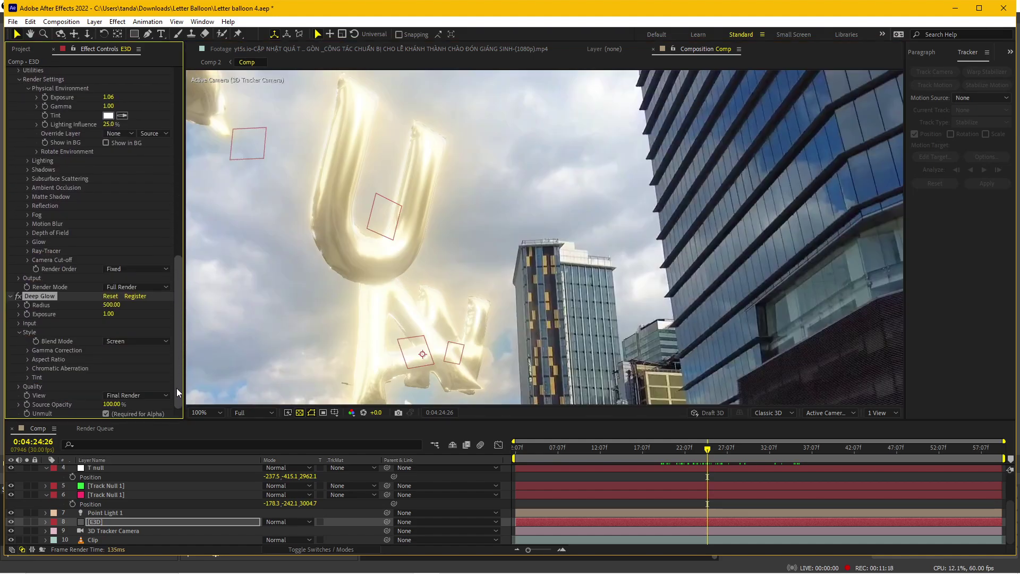
pyautogui.click(19, 323)
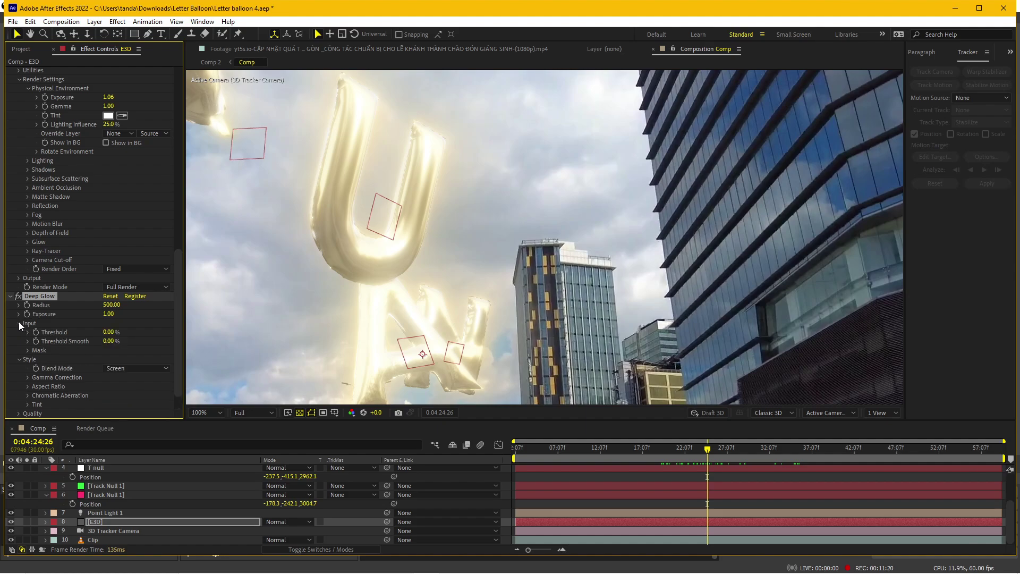
pyautogui.moveTo(108, 331); pyautogui.dragTo(161, 326)
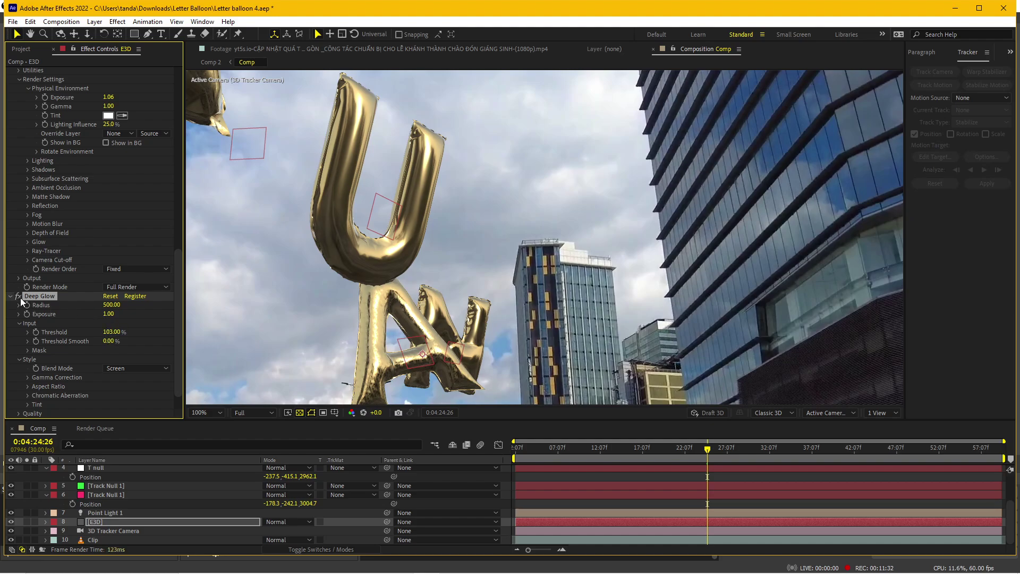
# - Try a 90% Deep Glow threshold, then settle it at exactly 100%
pyautogui.moveTo(111, 331); pyautogui.dragTo(105, 333)
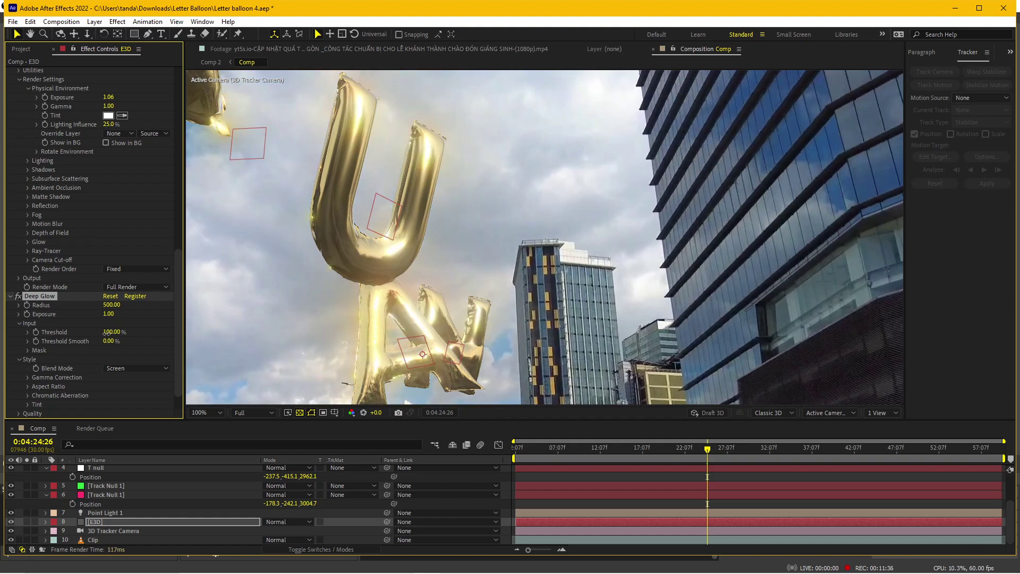
pyautogui.click(112, 332)
pyautogui.write('90')
pyautogui.press('Return')
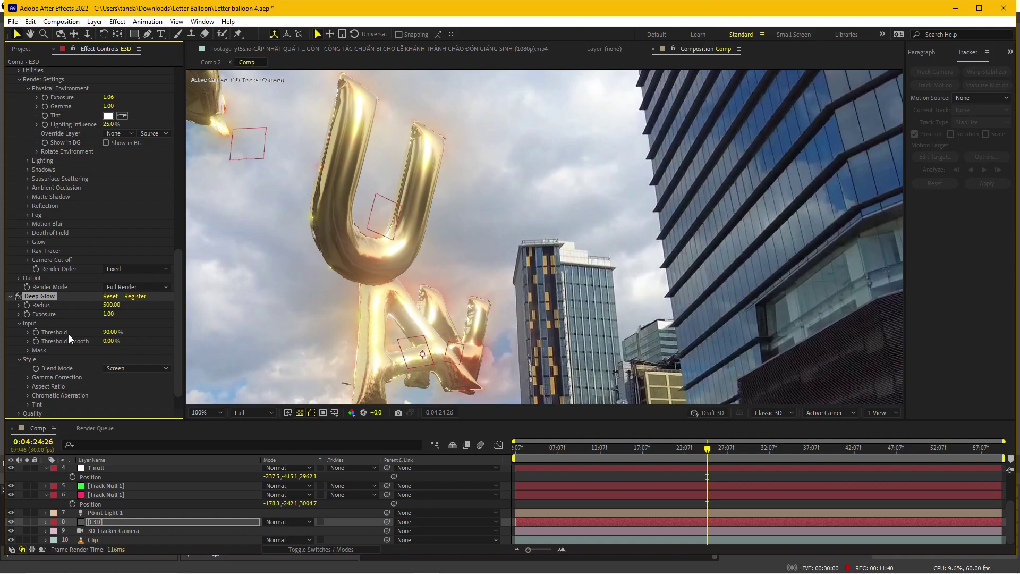
pyautogui.moveTo(114, 332); pyautogui.dragTo(113, 334)
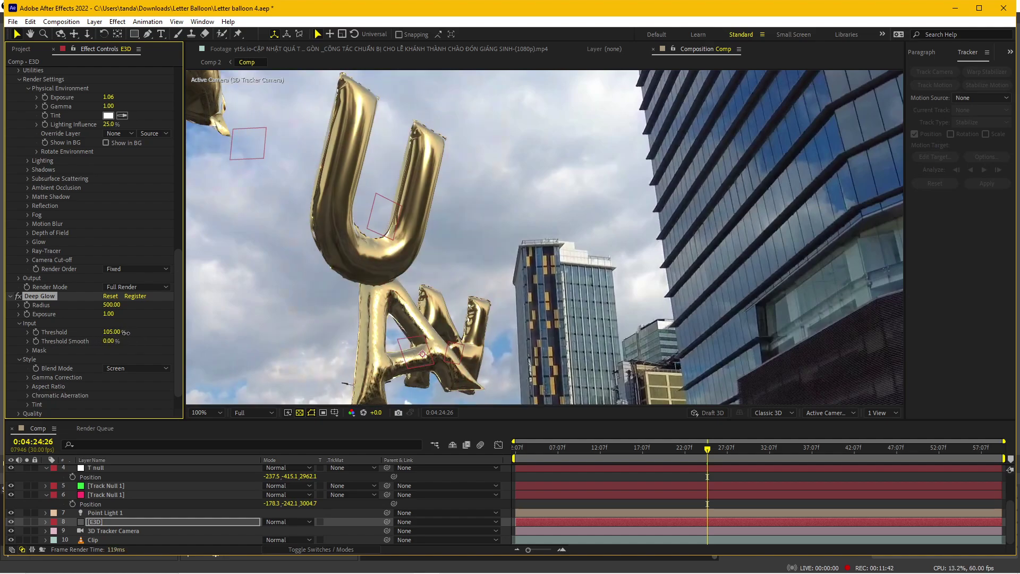
pyautogui.click(113, 334)
pyautogui.write('100')
pyautogui.press('Return')
# - Lower Deep Glow exposure to 0.09 and compare the glow on versus off
pyautogui.moveTo(110, 314); pyautogui.dragTo(104, 319)
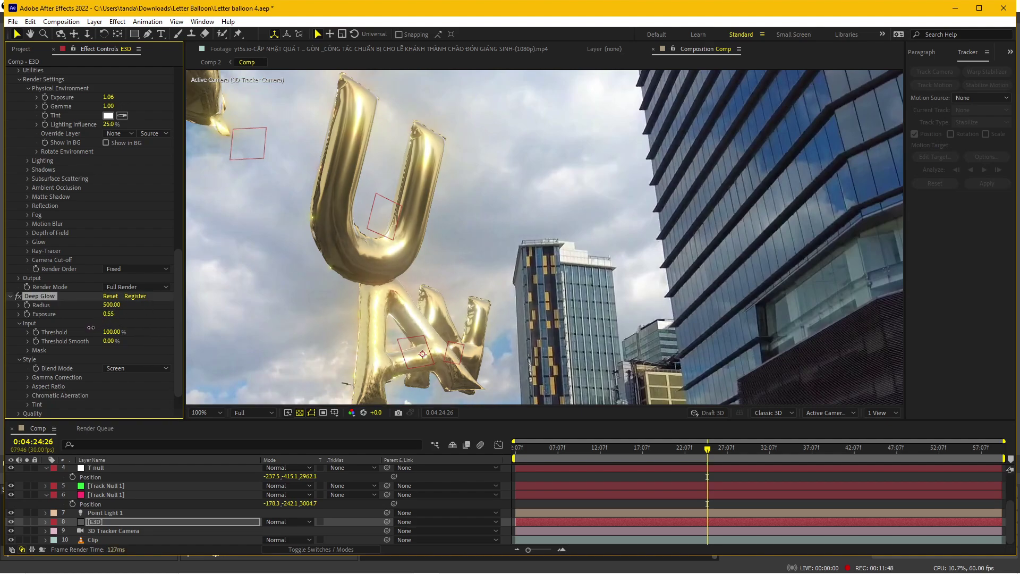
pyautogui.moveTo(91, 328); pyautogui.dragTo(88, 328)
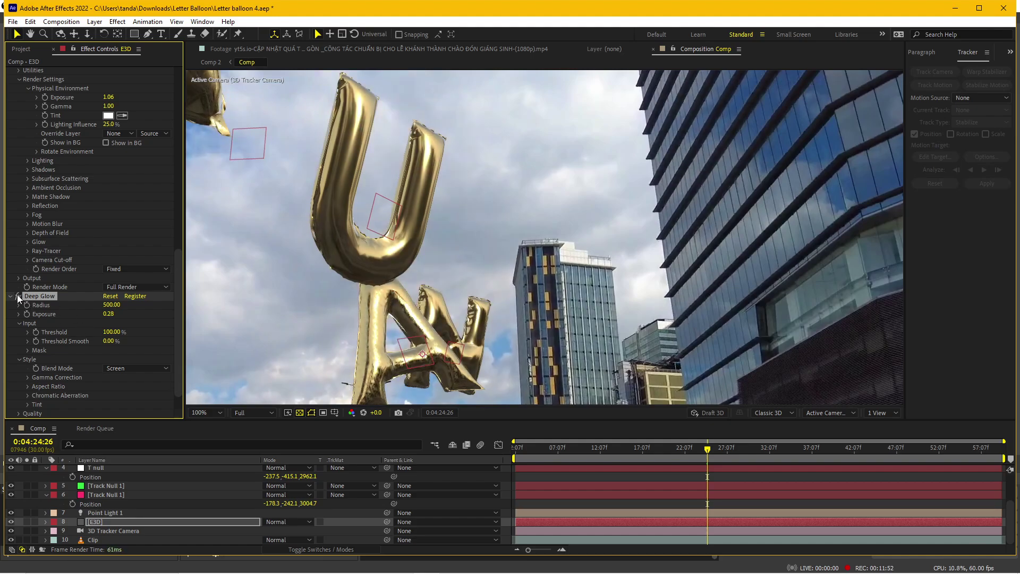
pyautogui.moveTo(109, 313); pyautogui.dragTo(102, 316)
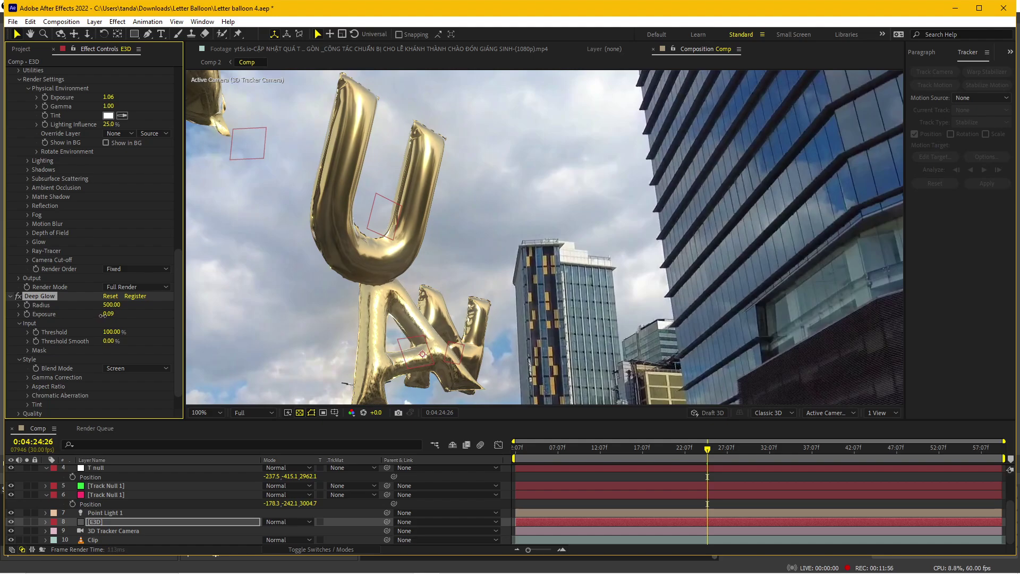
pyautogui.click(18, 296)
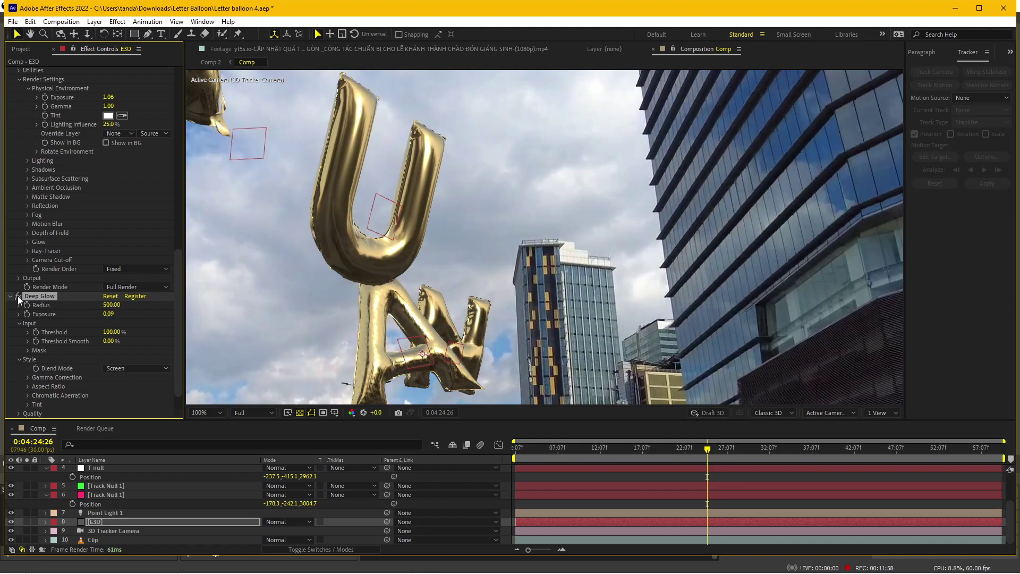
pyautogui.click(18, 296)
pyautogui.press(',')
pyautogui.press(',')
# - Preview the shot, then set Deep Glow exposure to 0.19 and radius to 394
pyautogui.click(667, 448)
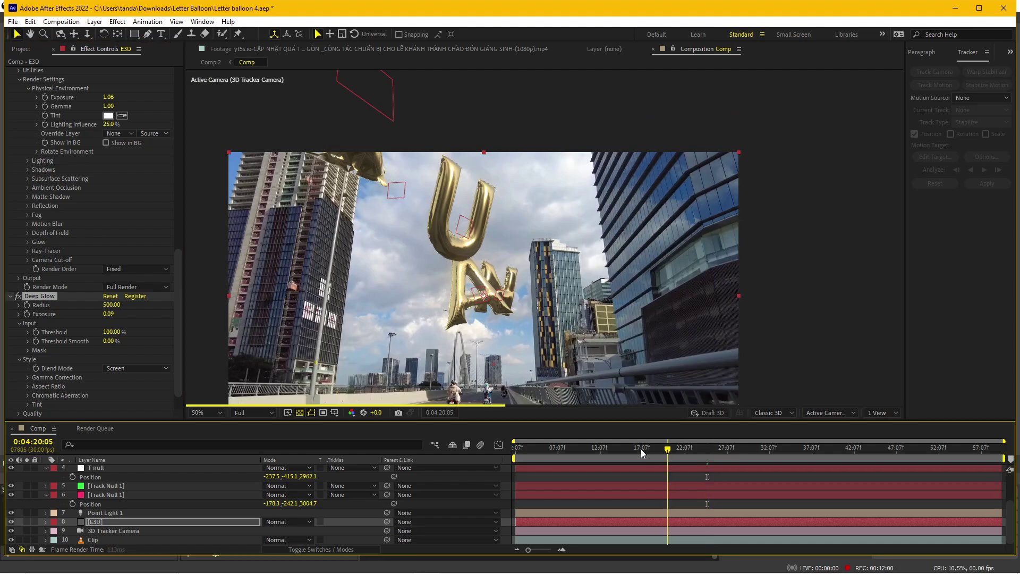
pyautogui.moveTo(640, 449); pyautogui.dragTo(724, 430)
pyautogui.click(18, 297)
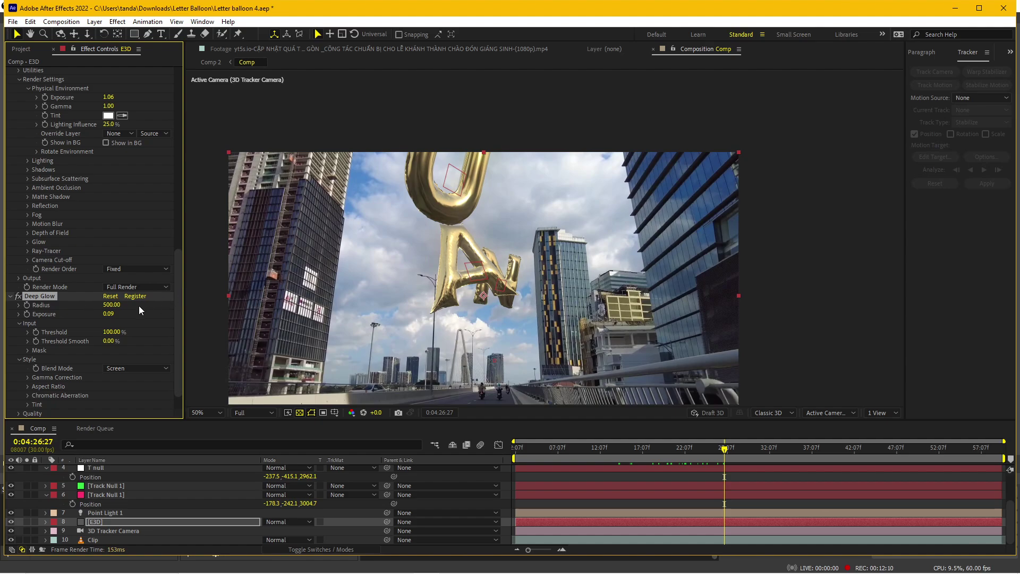
pyautogui.moveTo(112, 313); pyautogui.dragTo(119, 314)
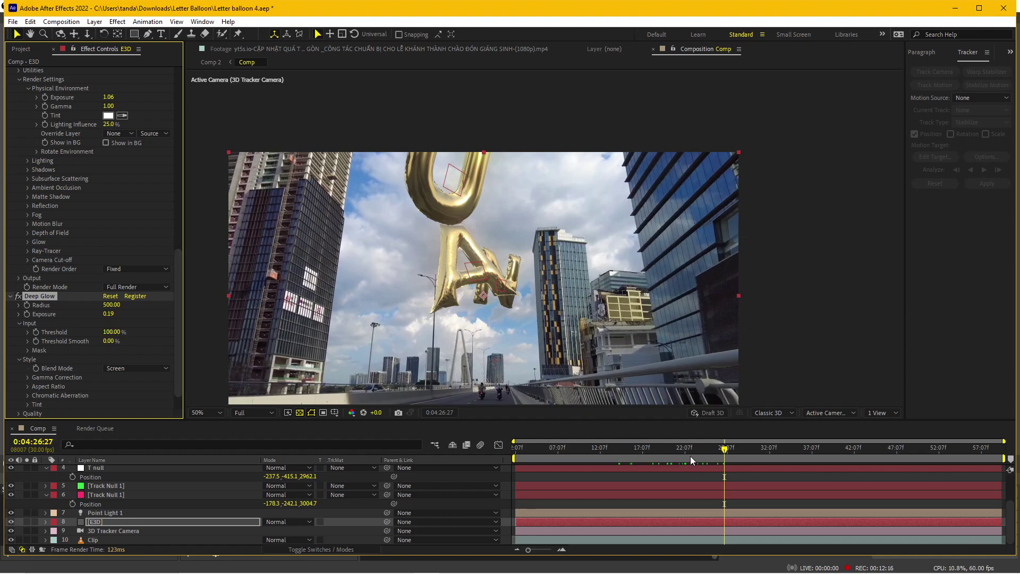
pyautogui.moveTo(692, 458); pyautogui.dragTo(684, 441)
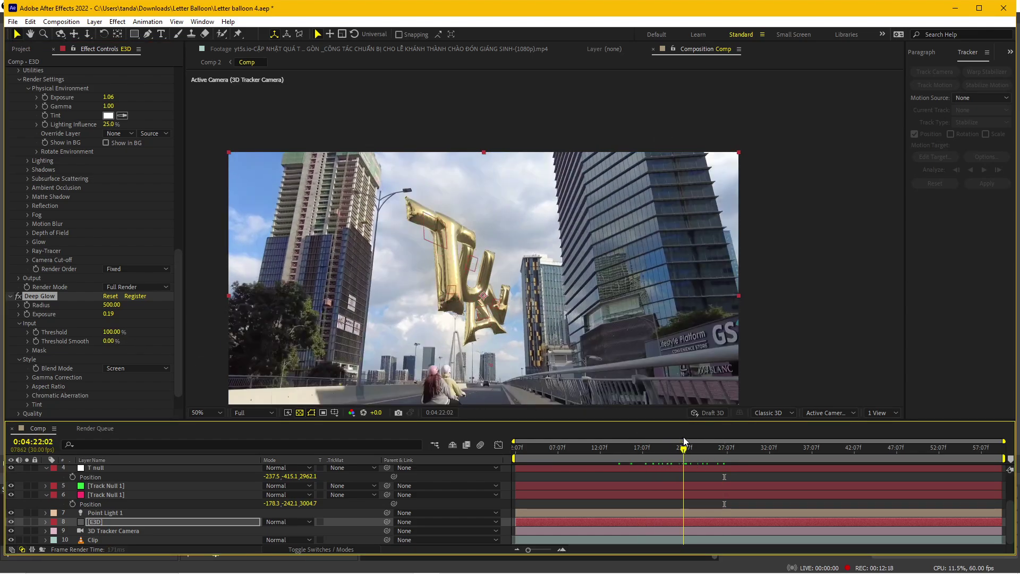
pyautogui.moveTo(110, 305); pyautogui.dragTo(59, 314)
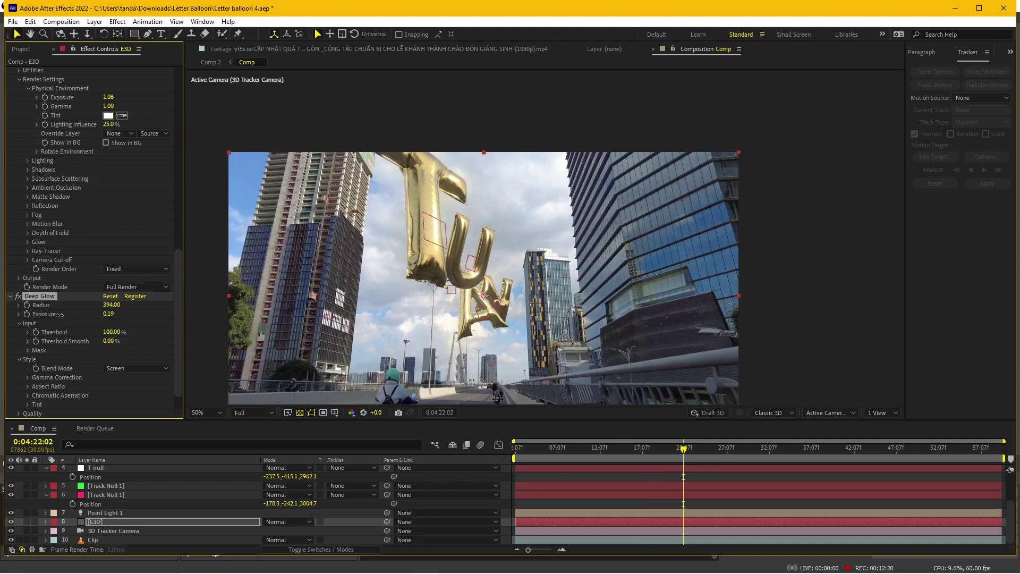
# - Compare the glow on and off, cut Deep Glow radius to 188 and raise exposure to 0.34
pyautogui.click(16, 296)
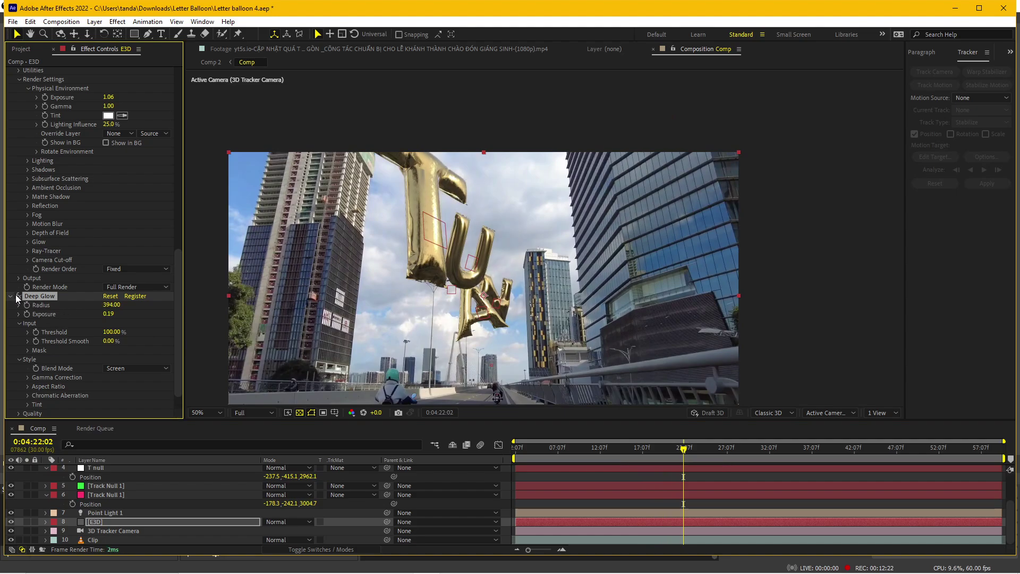
pyautogui.click(15, 294)
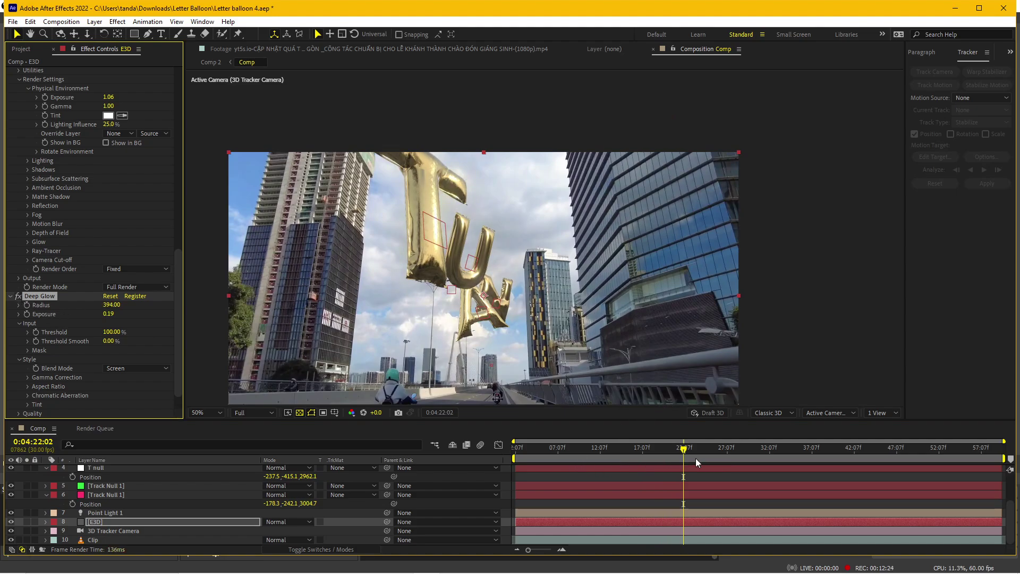
pyautogui.moveTo(693, 449); pyautogui.dragTo(732, 448)
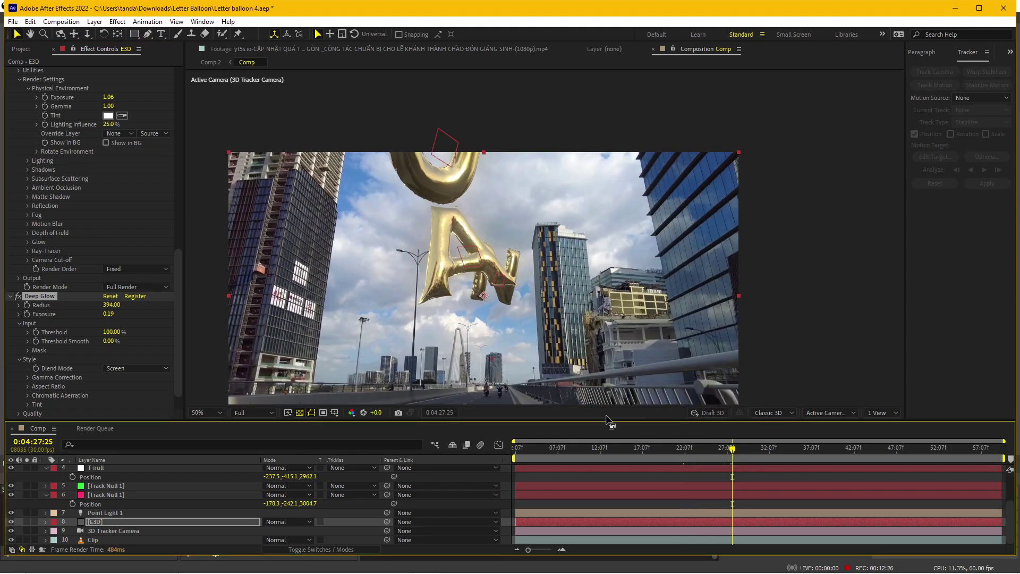
pyautogui.click(20, 296)
pyautogui.click(20, 296)
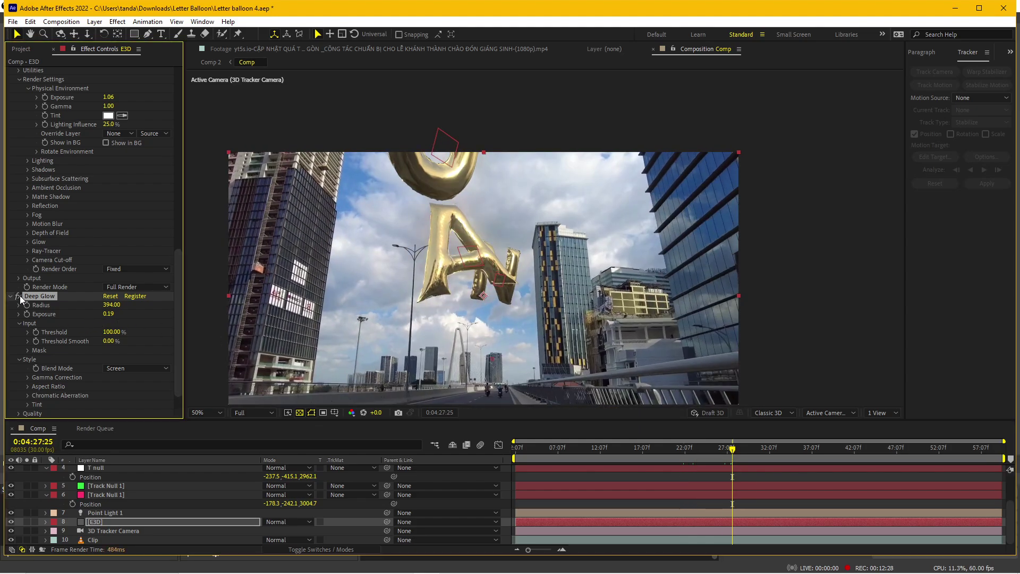
pyautogui.moveTo(110, 307); pyautogui.dragTo(3, 318)
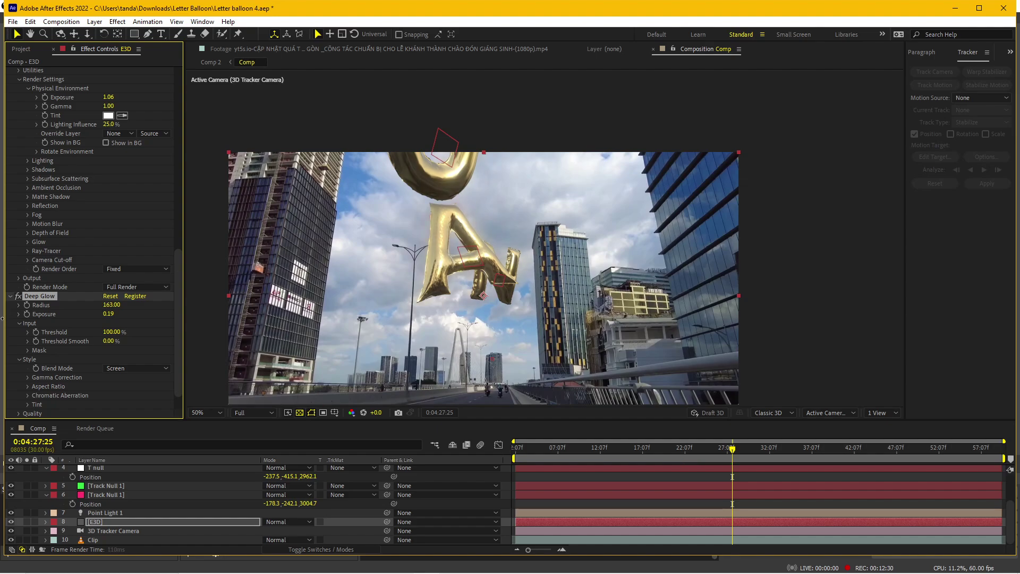
pyautogui.click(18, 296)
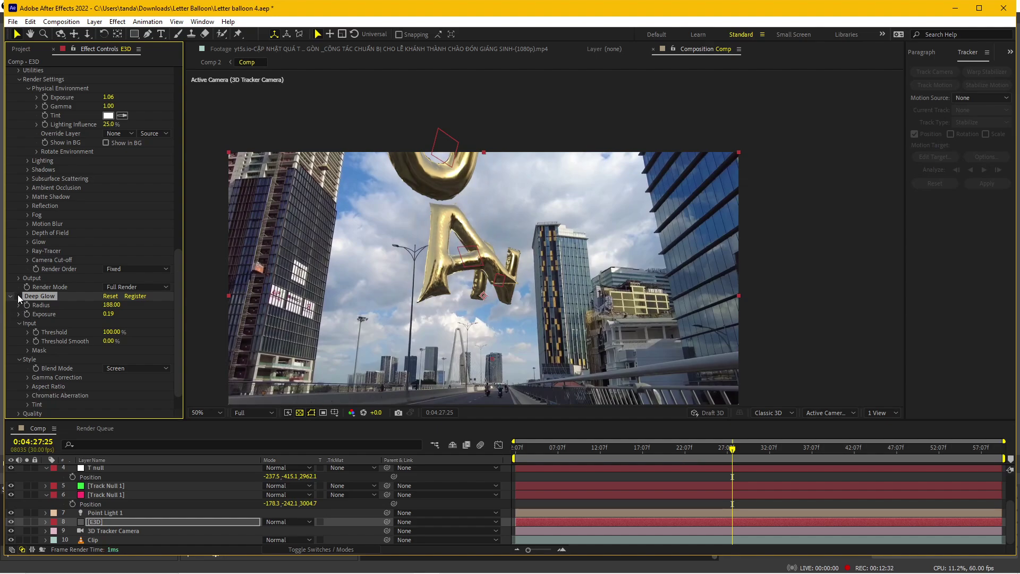
pyautogui.click(18, 294)
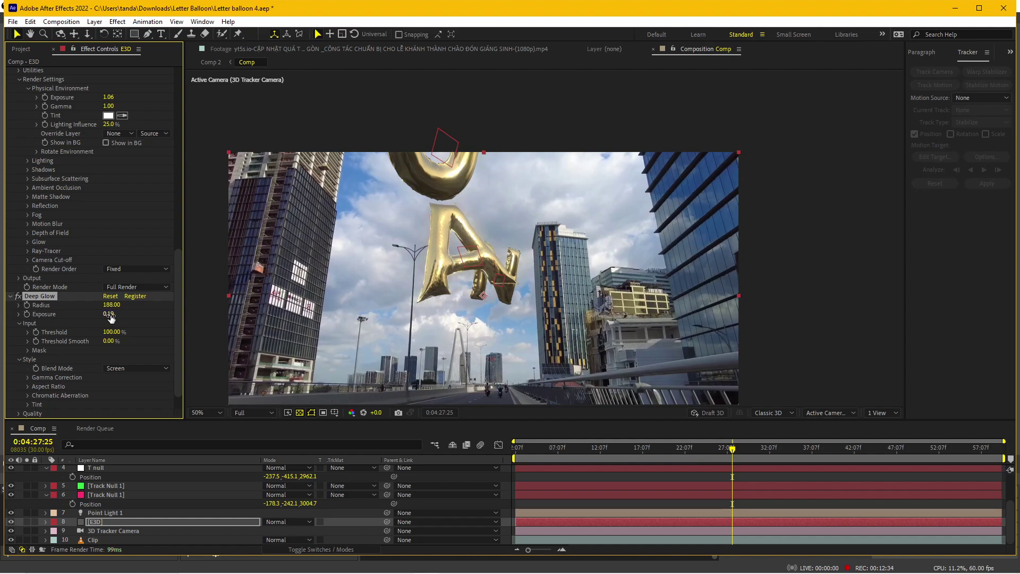
pyautogui.moveTo(110, 314); pyautogui.dragTo(119, 314)
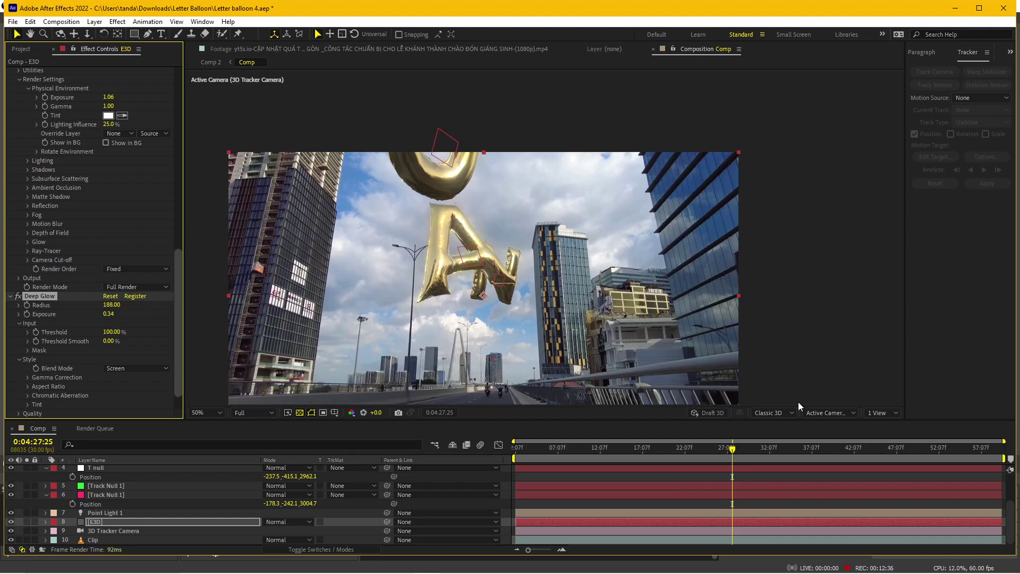
pyautogui.click(674, 449)
pyautogui.moveTo(675, 449); pyautogui.dragTo(689, 444)
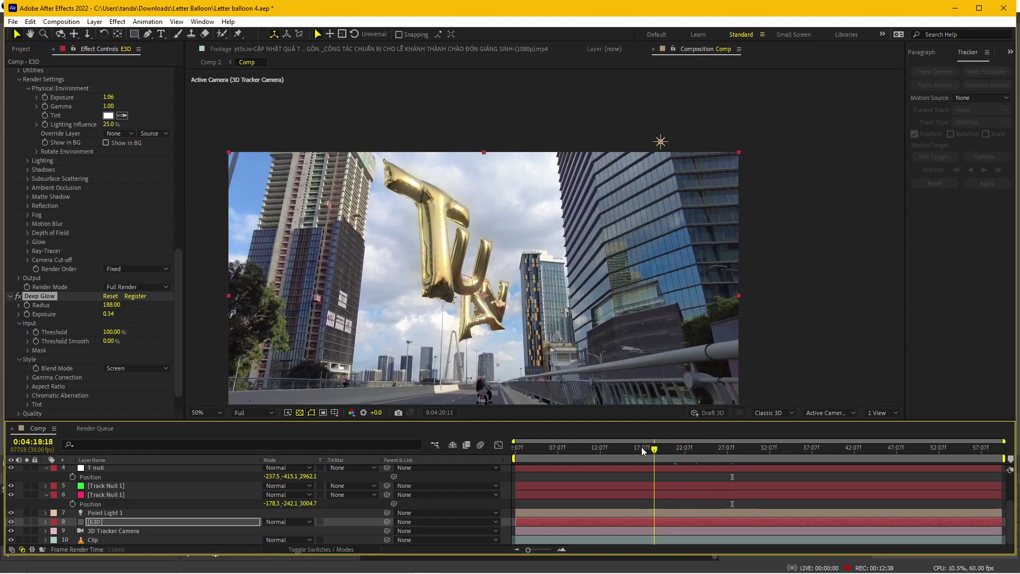
pyautogui.press('space')
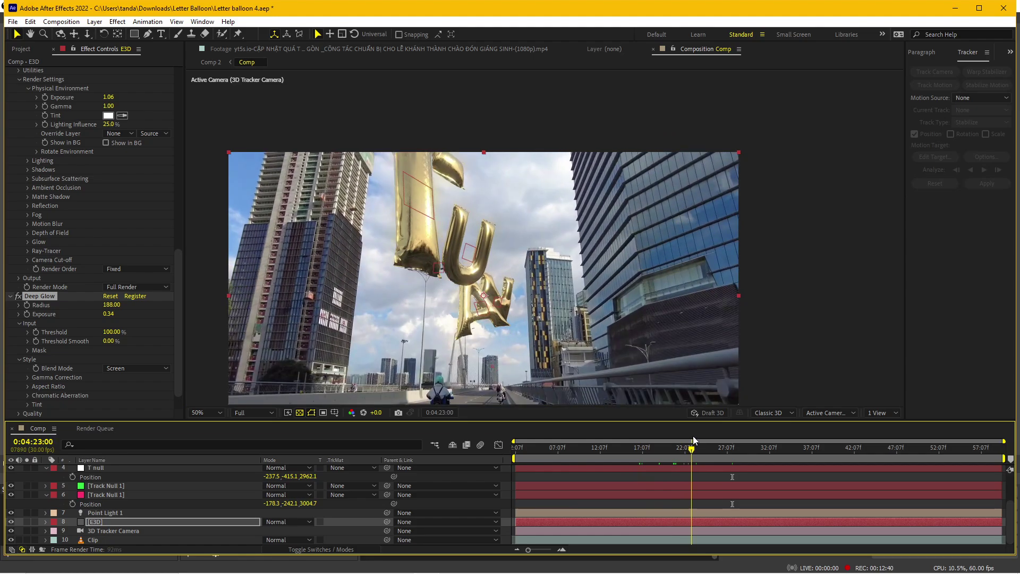
pyautogui.moveTo(669, 426); pyautogui.dragTo(638, 423)
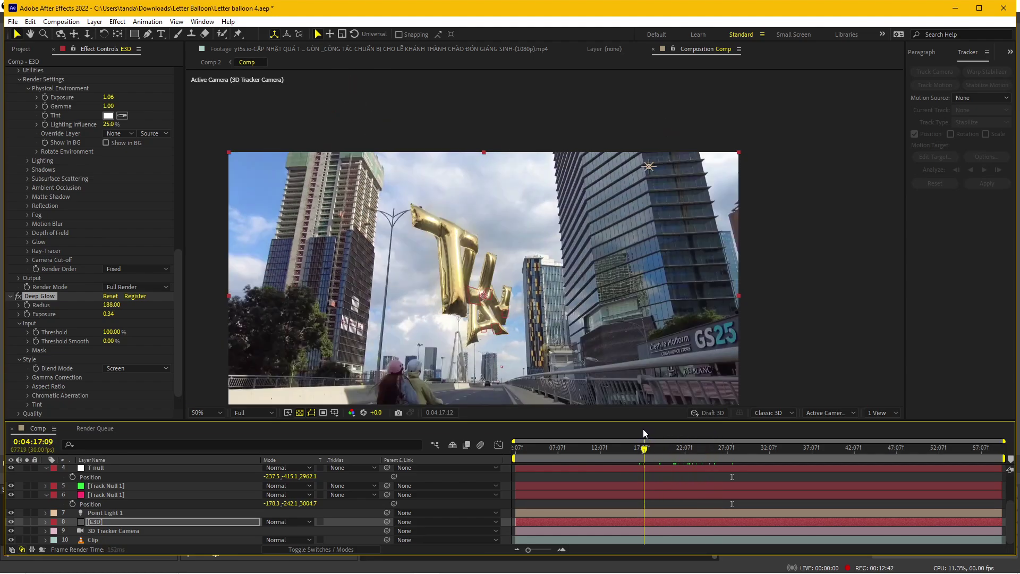
pyautogui.press('space')
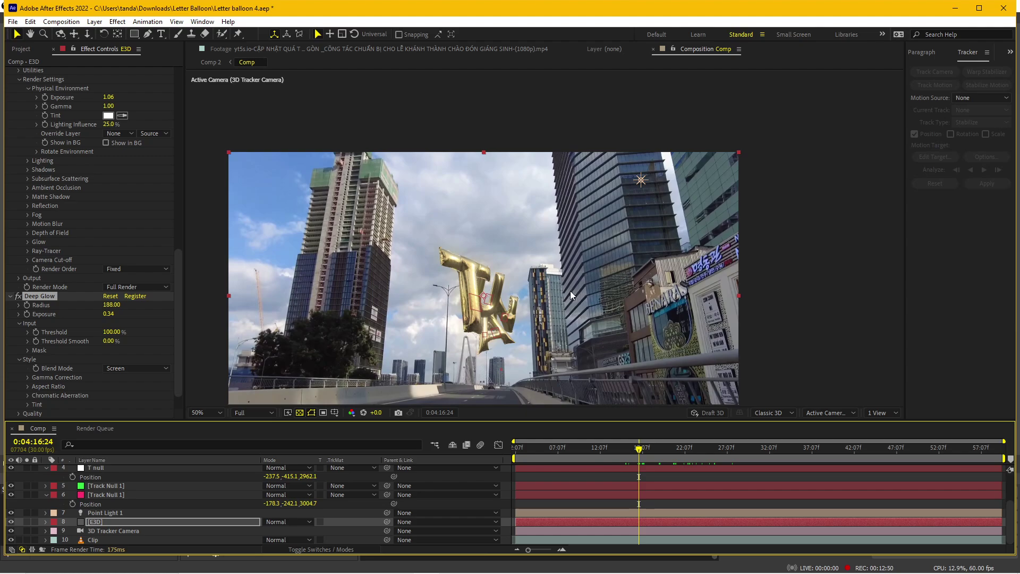
pyautogui.click(121, 523)
# - Duplicate the Element 3D balloon layer and save the project to Downloads
pyautogui.hotkey('ctrl', 'd')
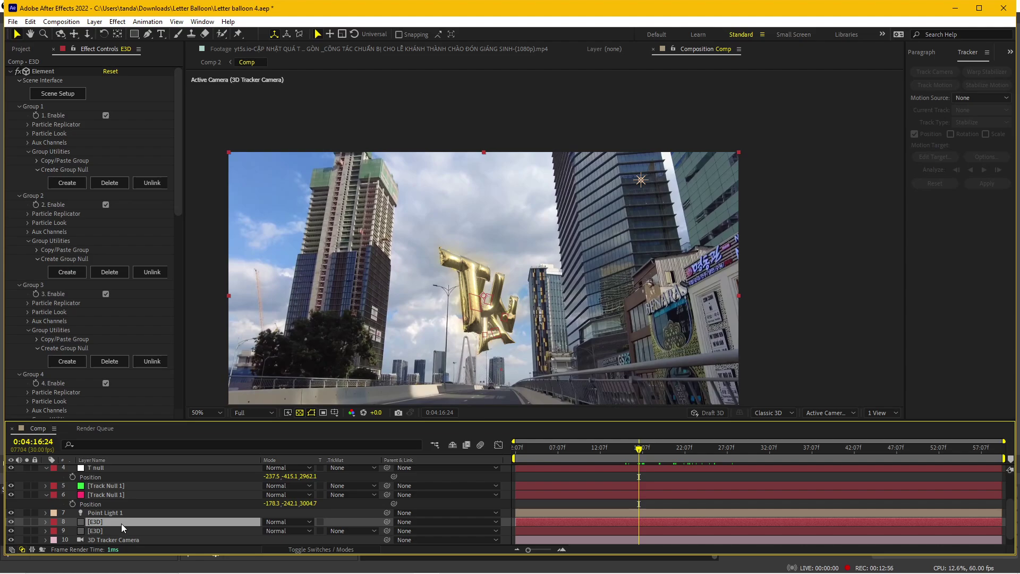
pyautogui.click(12, 22)
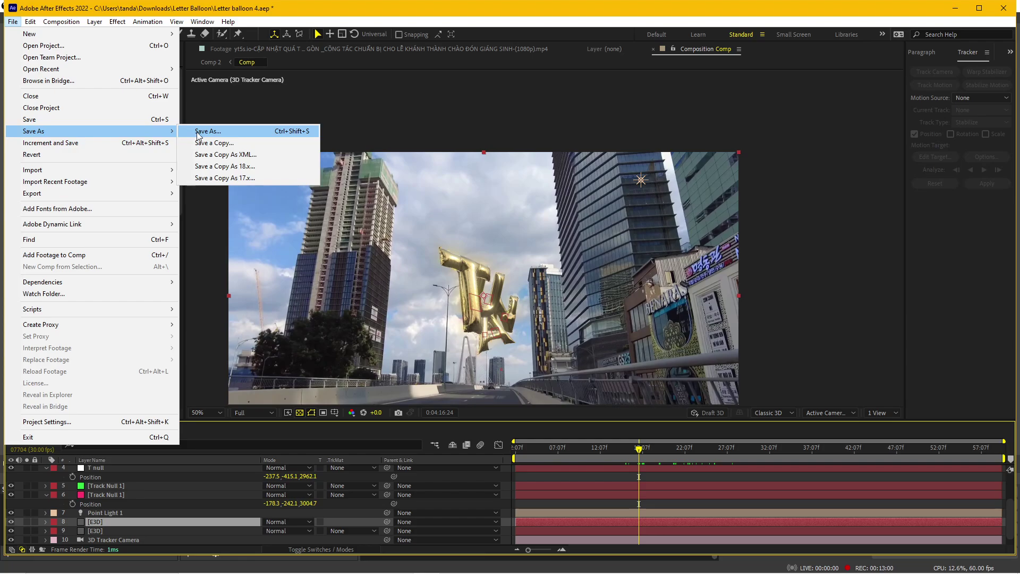
pyautogui.click(199, 132)
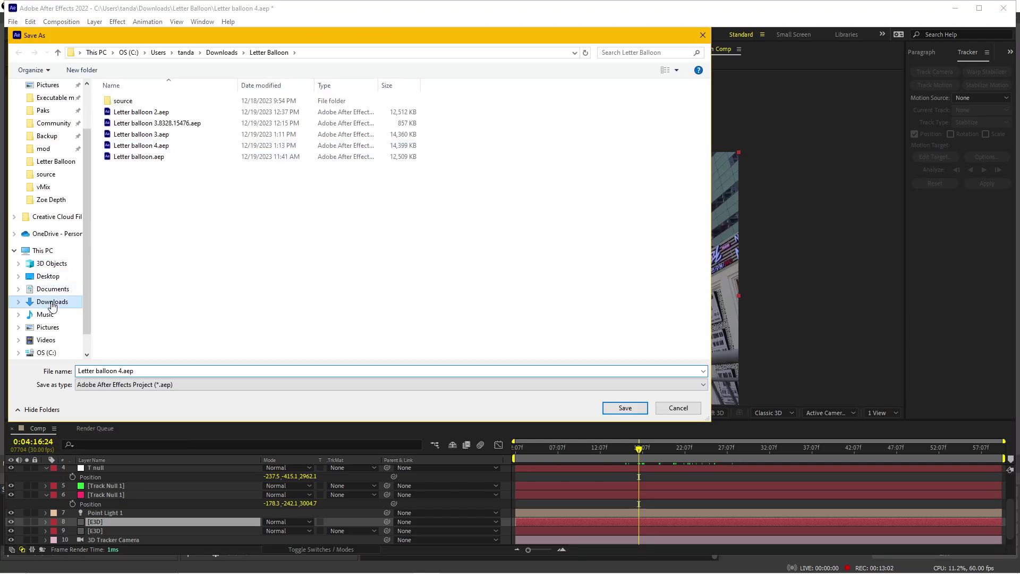
pyautogui.click(52, 301)
pyautogui.click(625, 408)
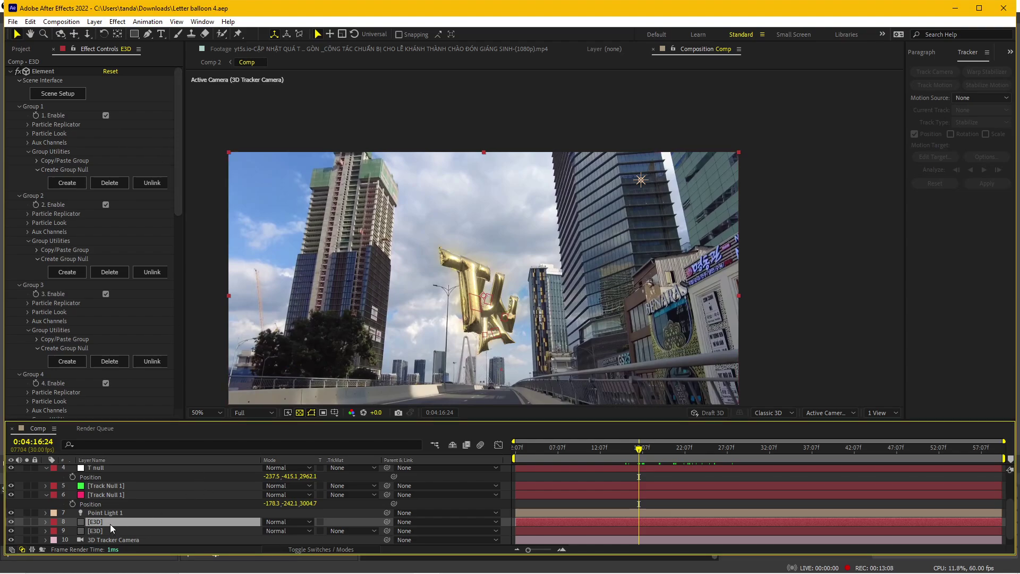
# - Rename the duplicate layer Refl and open its Element 3D Scene Setup
pyautogui.press('Return')
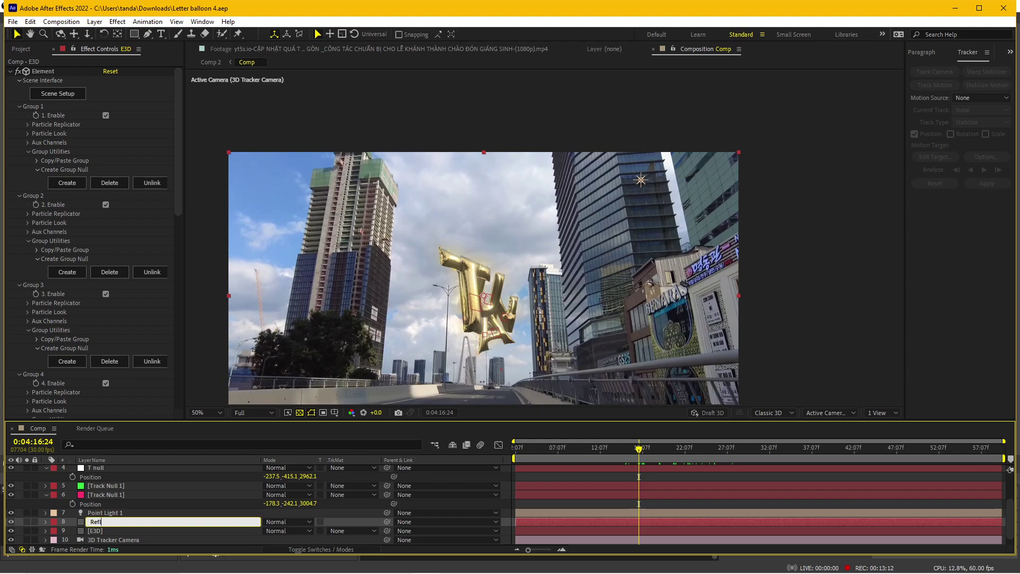
pyautogui.press('Return')
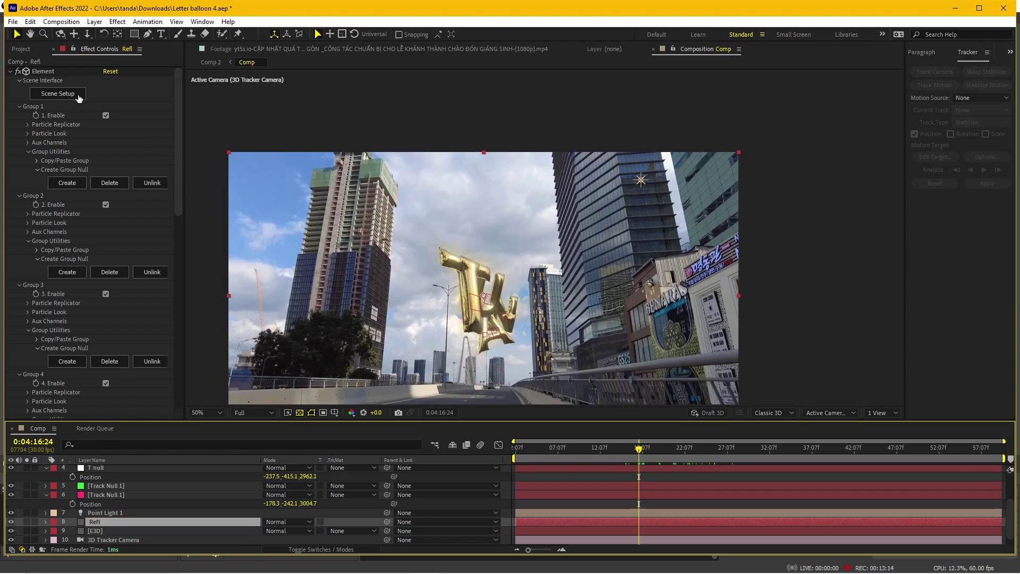
pyautogui.click(77, 96)
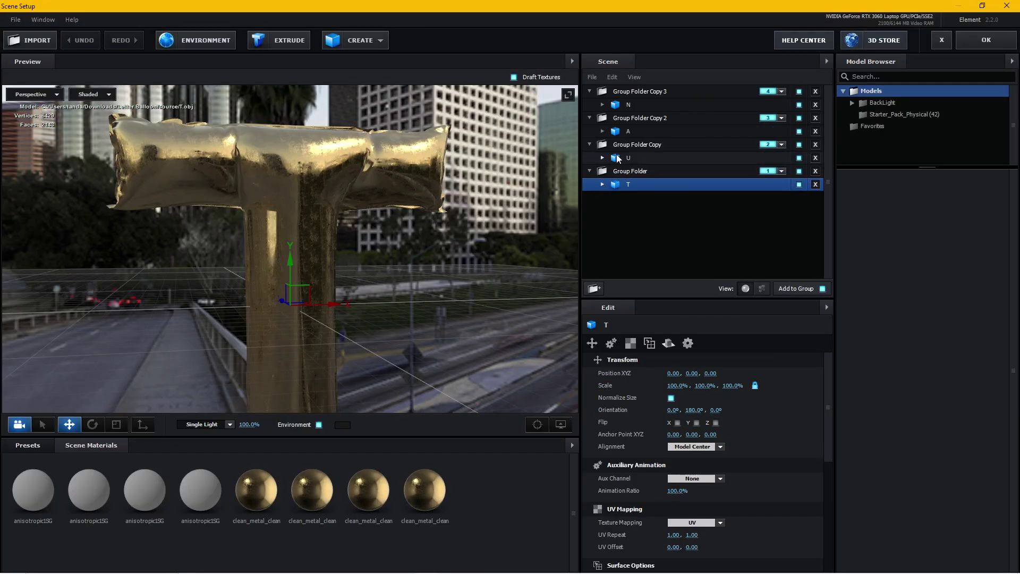
# - Add a new group folder assigned to group 5 and create a plane in it
pyautogui.click(624, 94)
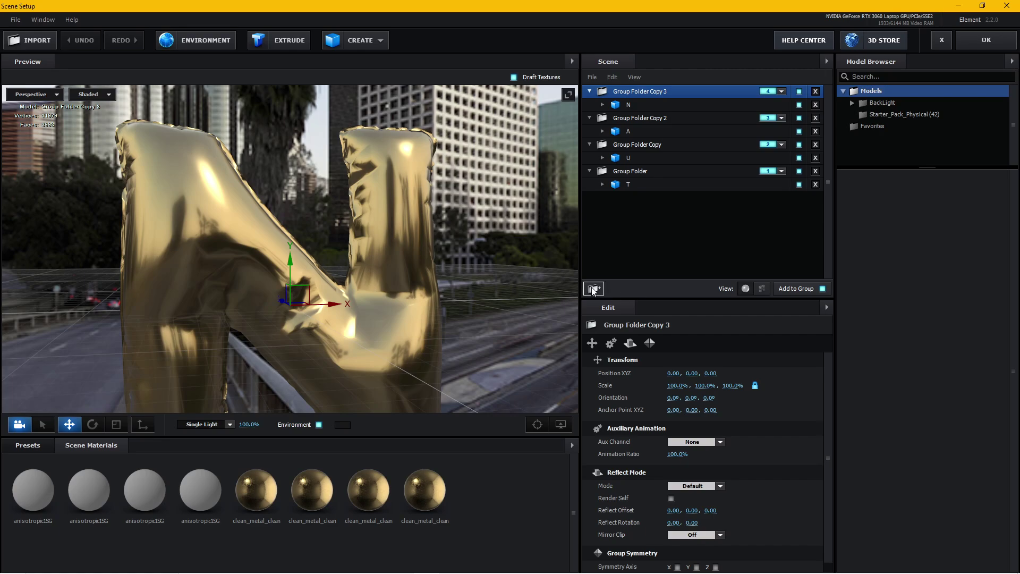
pyautogui.click(593, 290)
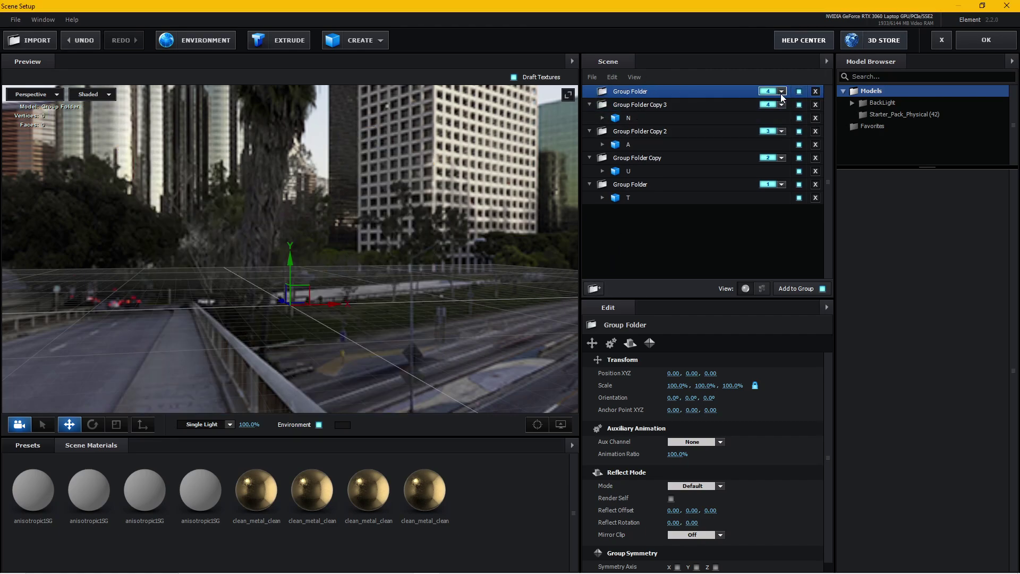
pyautogui.click(782, 92)
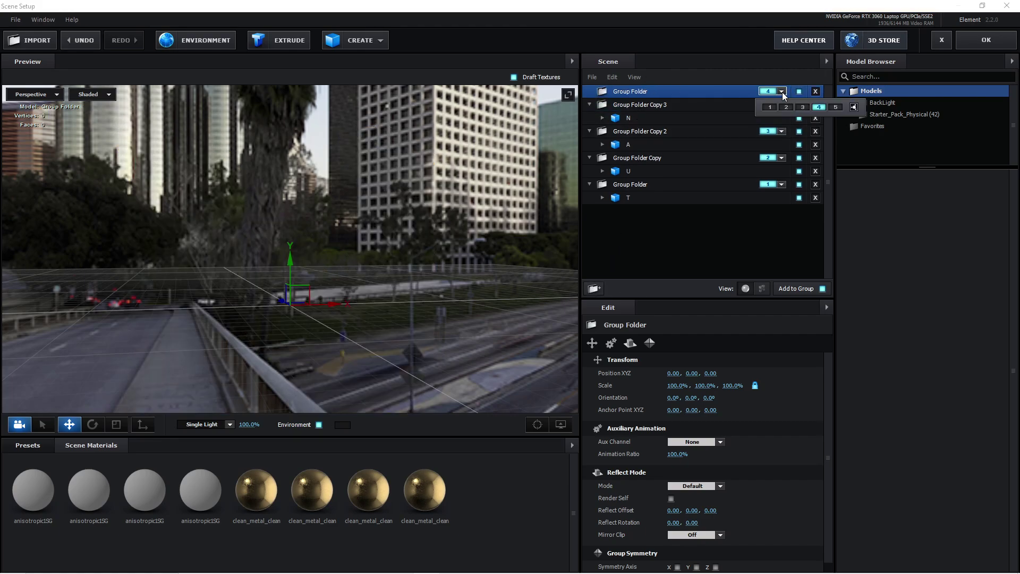
pyautogui.click(613, 95)
pyautogui.click(377, 44)
pyautogui.click(497, 66)
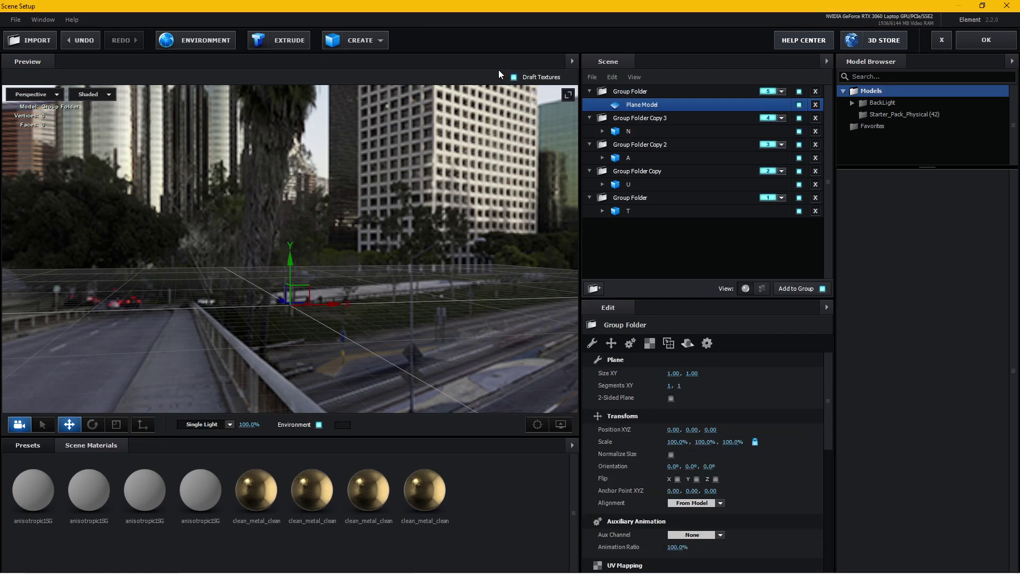
# - Size the plane to 15.38 × 7.45 and set its reflect mode to Mirror Surface
pyautogui.scroll(-3, 385, 271)
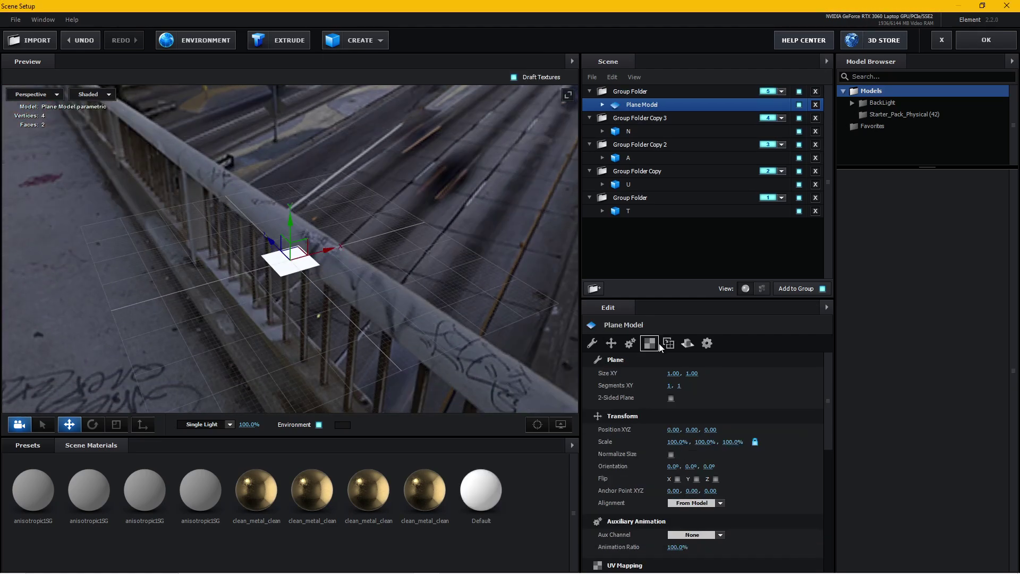
pyautogui.moveTo(673, 373)
pyautogui.mouseDown()
pyautogui.moveTo(1016, 314)
pyautogui.moveTo(966, 377)
pyautogui.mouseUp()
pyautogui.moveTo(696, 373); pyautogui.dragTo(1016, 355)
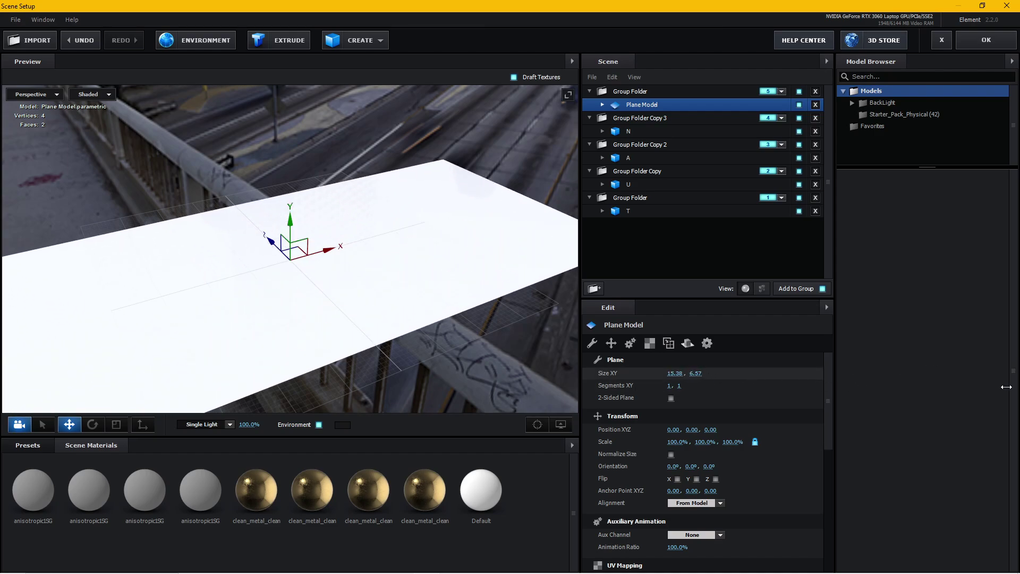
pyautogui.moveTo(203, 246); pyautogui.dragTo(263, 229)
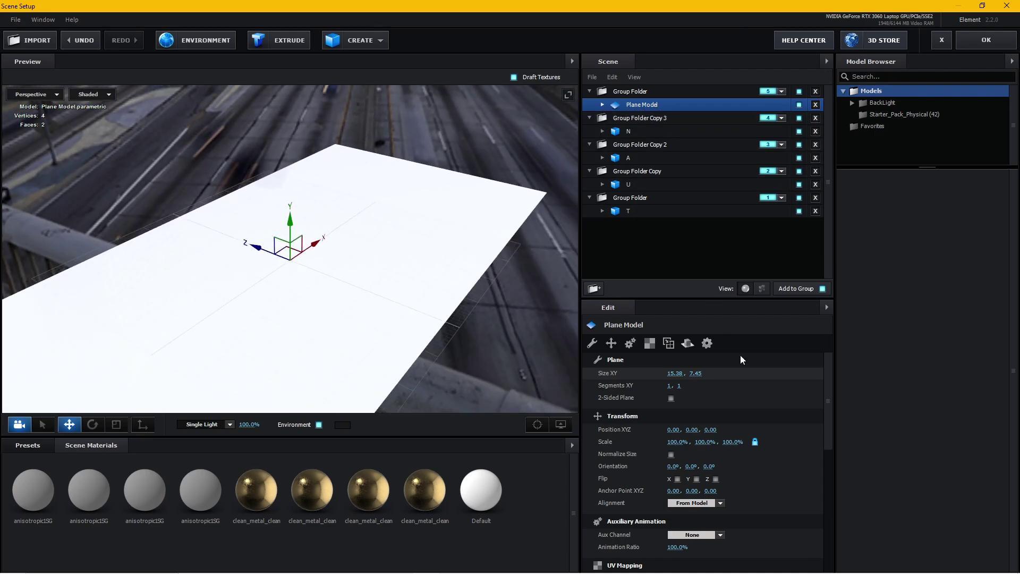
pyautogui.moveTo(827, 404); pyautogui.dragTo(828, 513)
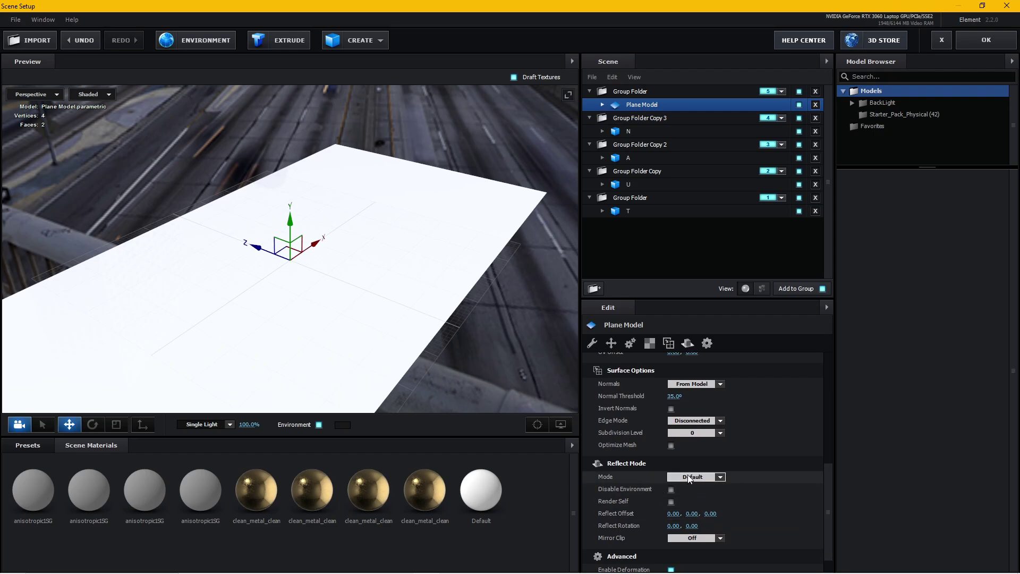
pyautogui.click(689, 476)
pyautogui.click(701, 505)
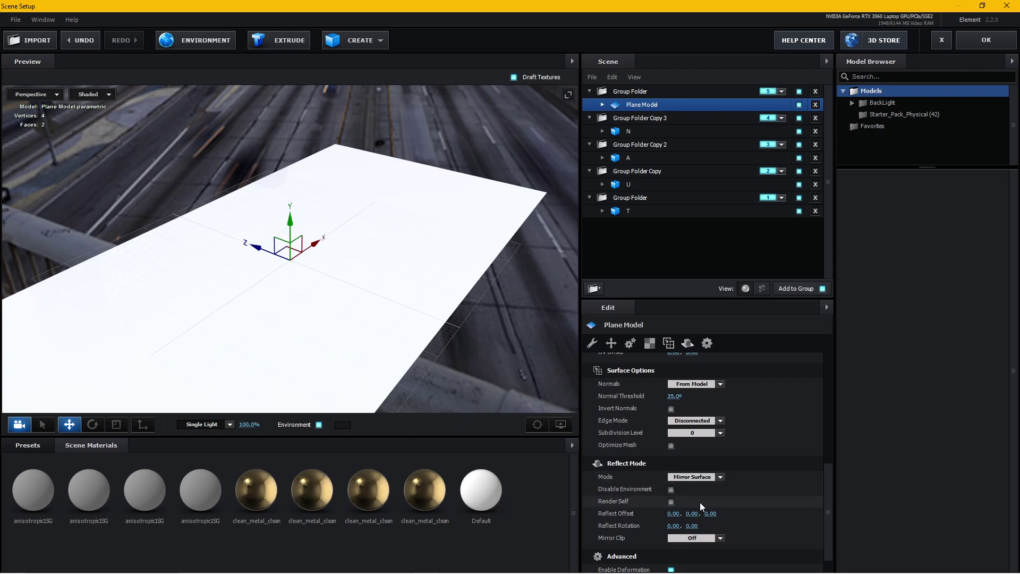
pyautogui.moveTo(416, 330)
pyautogui.mouseDown()
pyautogui.moveTo(378, 300)
pyautogui.moveTo(309, 321)
pyautogui.moveTo(419, 325)
pyautogui.mouseUp()
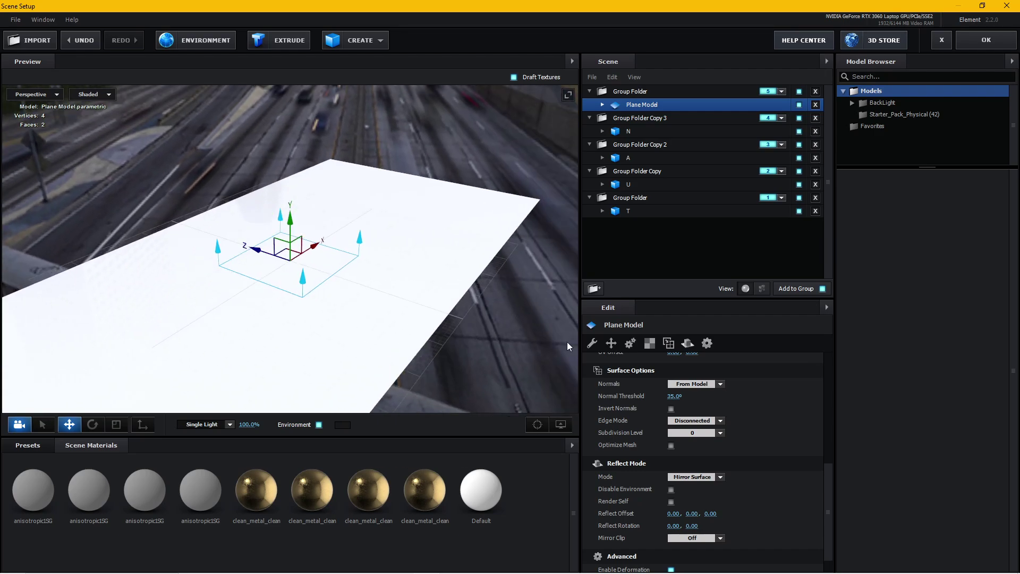
pyautogui.moveTo(828, 477); pyautogui.dragTo(826, 367)
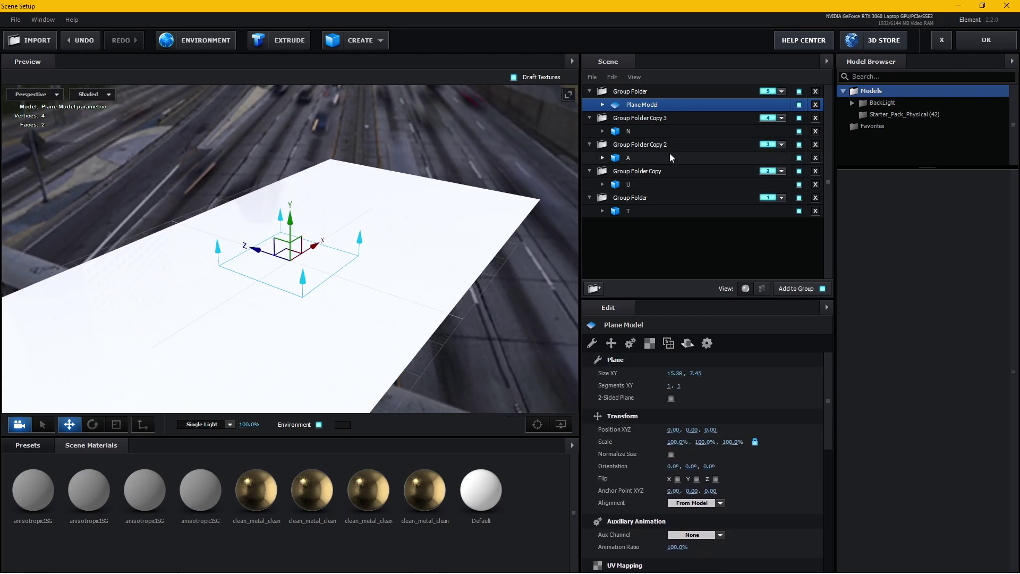
# - Set the plane's Default material Reflectivity Intensity to 100% and apply the scene
pyautogui.click(605, 105)
pyautogui.click(634, 119)
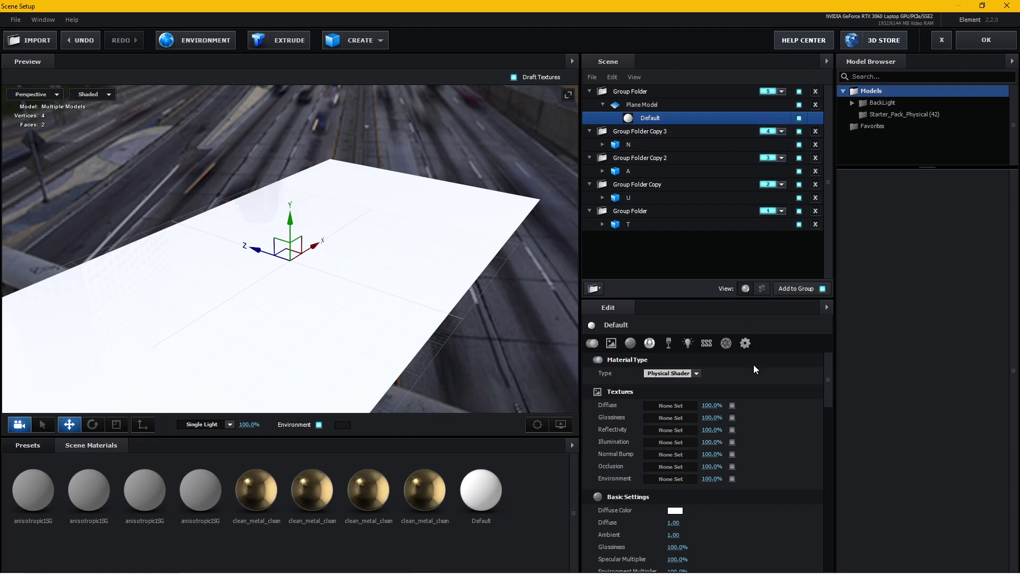
pyautogui.scroll(-1, 766, 468)
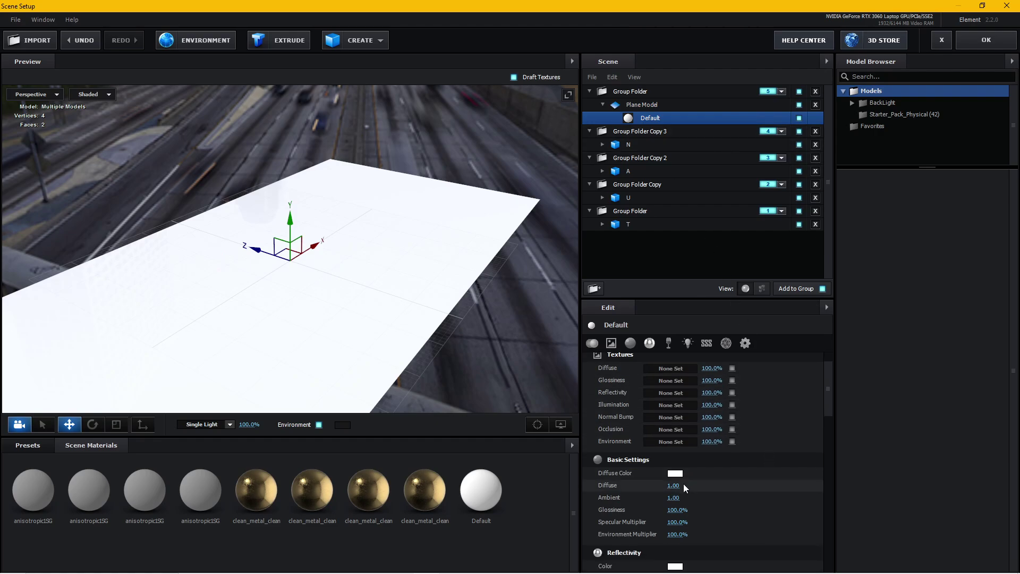
pyautogui.scroll(-2, 701, 490)
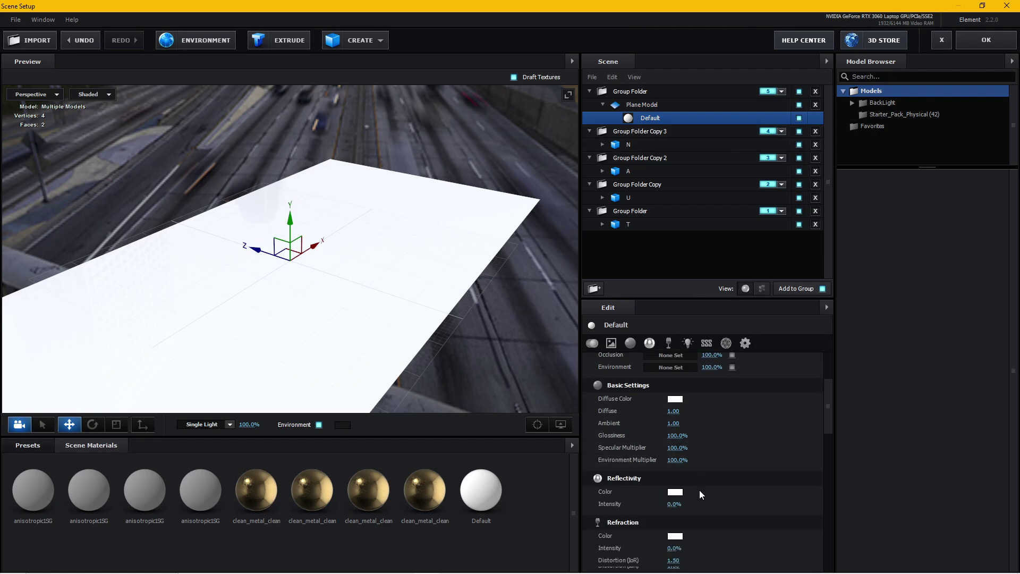
pyautogui.moveTo(699, 504); pyautogui.dragTo(762, 508)
pyautogui.moveTo(344, 293)
pyautogui.mouseDown()
pyautogui.moveTo(242, 282)
pyautogui.moveTo(348, 292)
pyautogui.mouseUp()
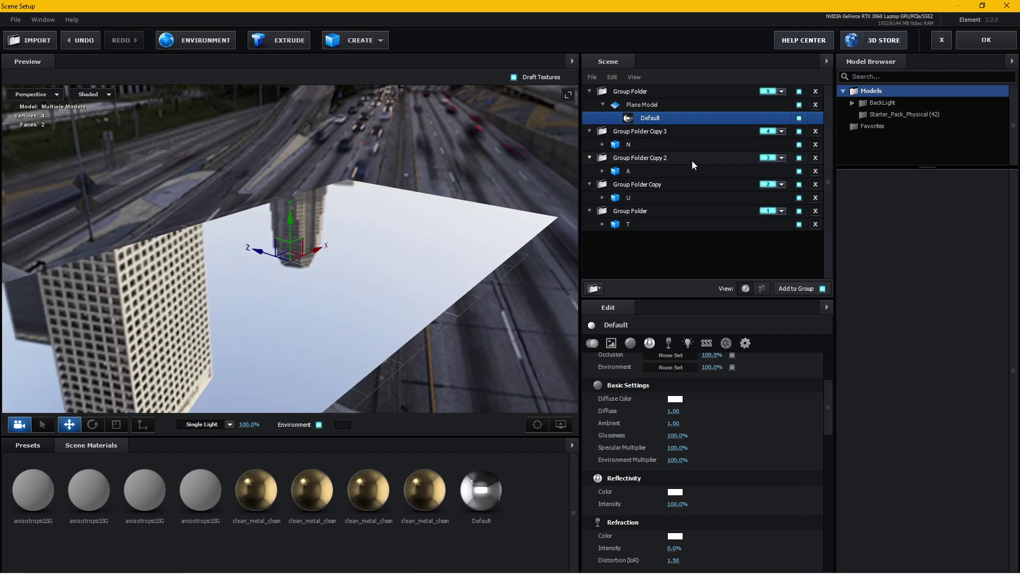
pyautogui.click(973, 46)
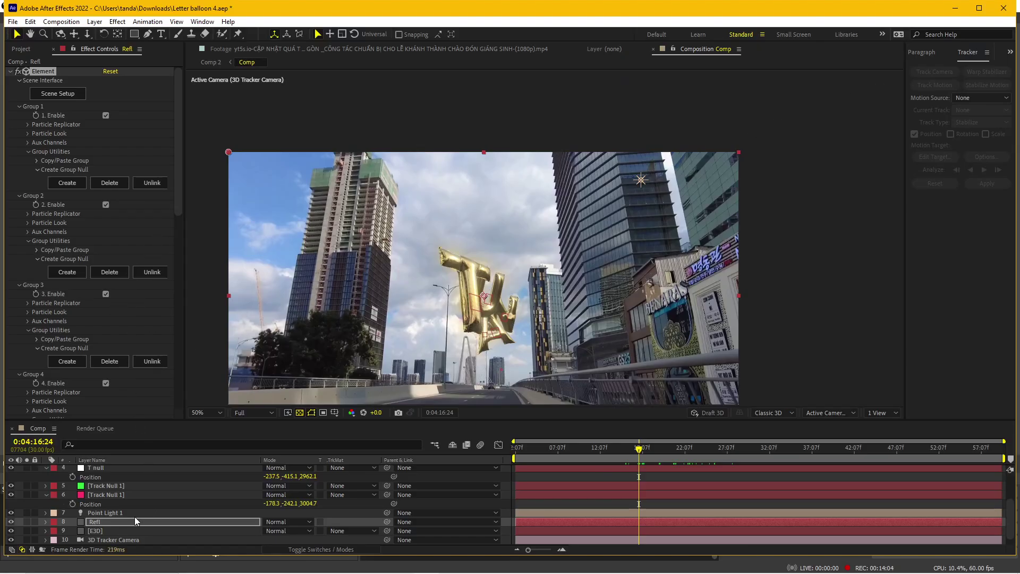
# - With the Refl layer selected, create a group null controlling Element Group 5
pyautogui.click(106, 524)
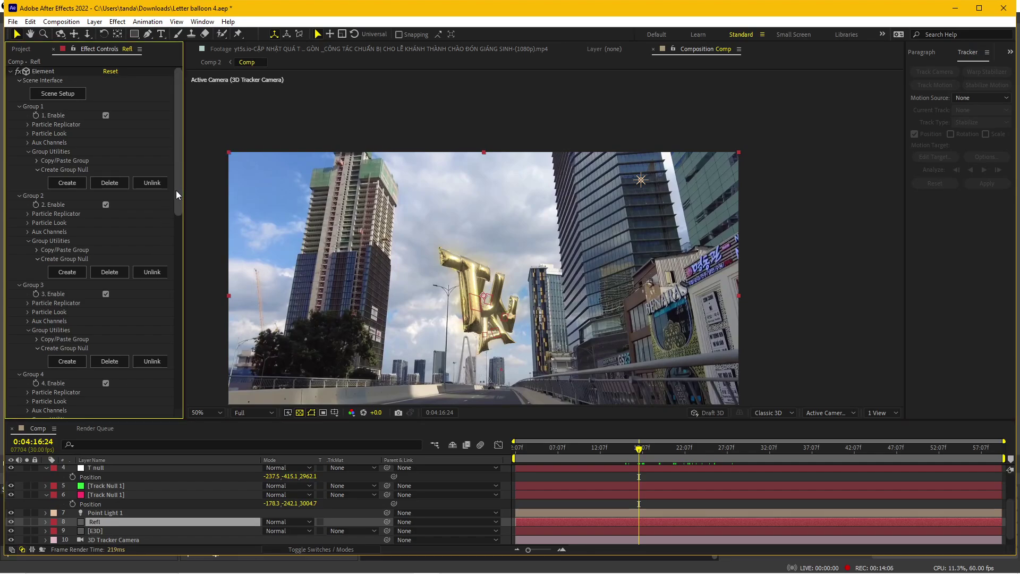
pyautogui.moveTo(177, 190); pyautogui.dragTo(168, 257)
pyautogui.click(18, 298)
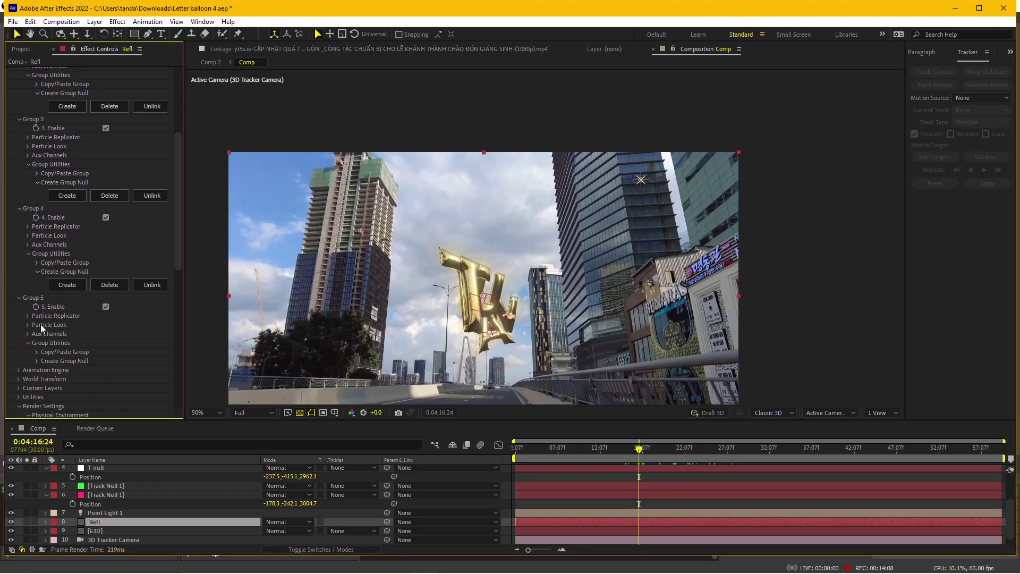
pyautogui.click(37, 361)
pyautogui.click(67, 373)
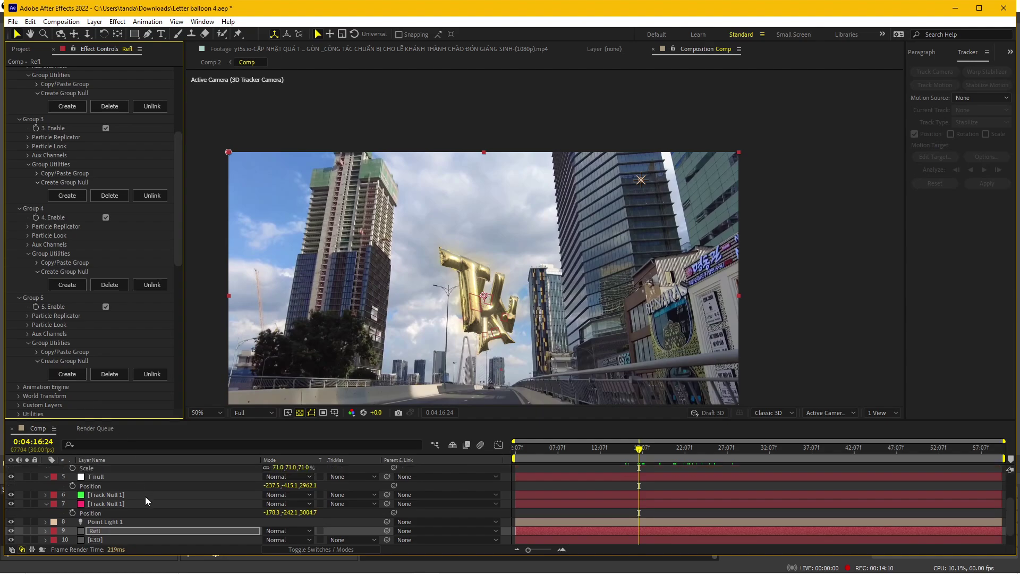
# - Rename the new Group 5 null layer to 'Refl null'
pyautogui.click(140, 470)
pyautogui.press('Return')
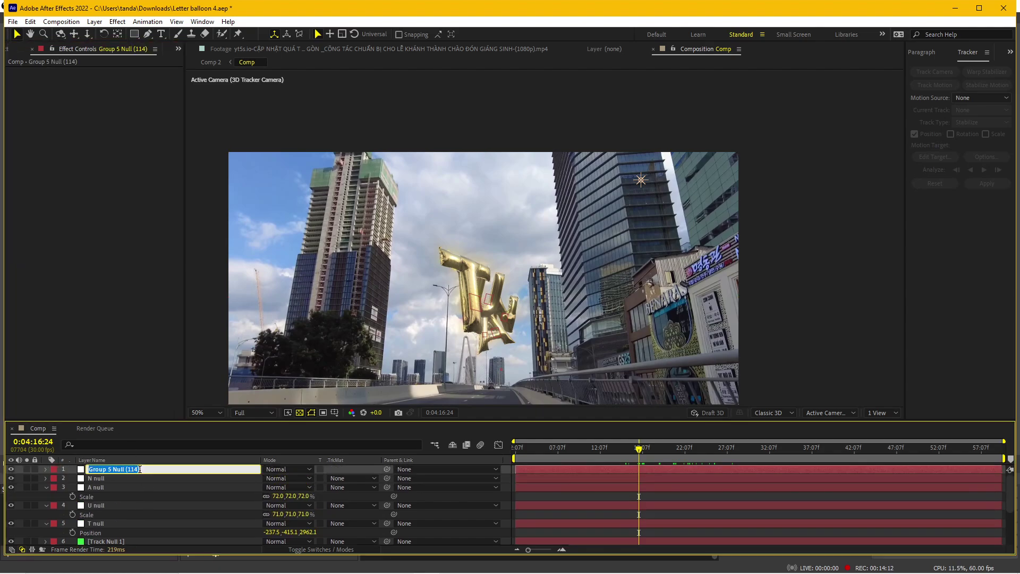
pyautogui.write('Bui')
pyautogui.press('BackSpace')
pyautogui.press('BackSpace')
pyautogui.press('BackSpace')
pyautogui.press('Return')
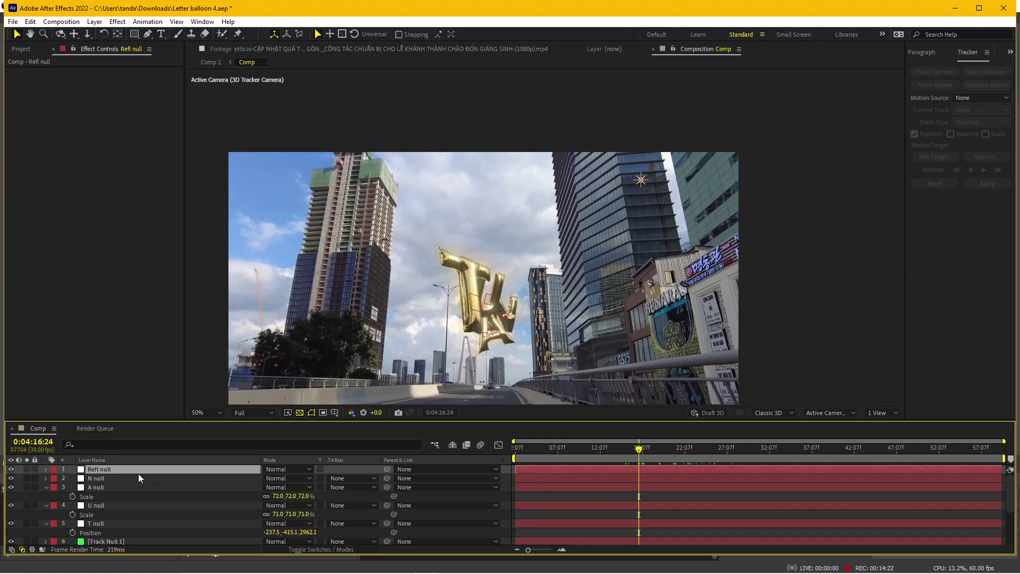
# - Show the Clip layer's 3D Camera Tracker track points
pyautogui.scroll(-5, 148, 534)
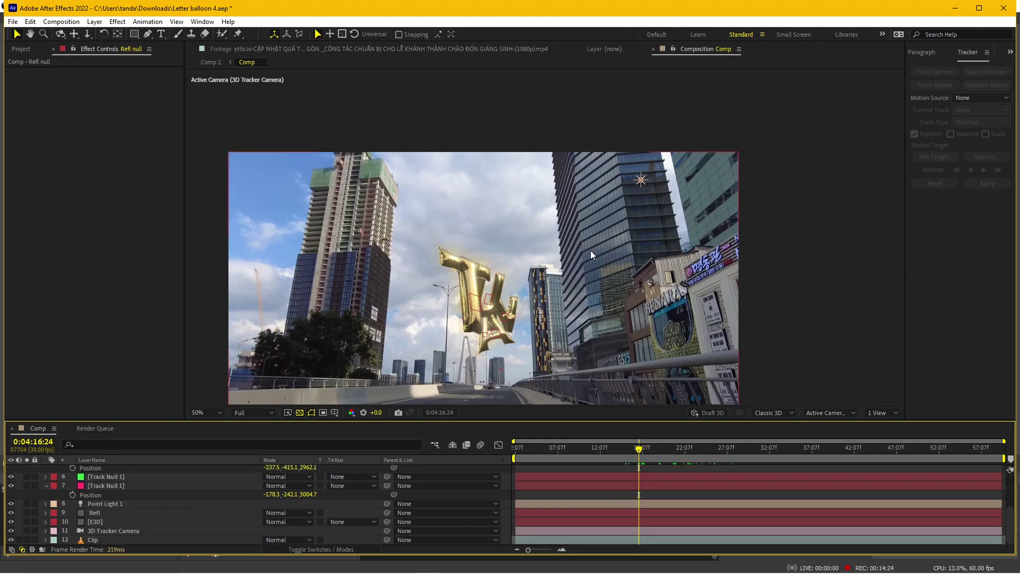
pyautogui.scroll(2, 599, 250)
pyautogui.scroll(-2, 612, 261)
pyautogui.click(108, 540)
pyautogui.click(53, 71)
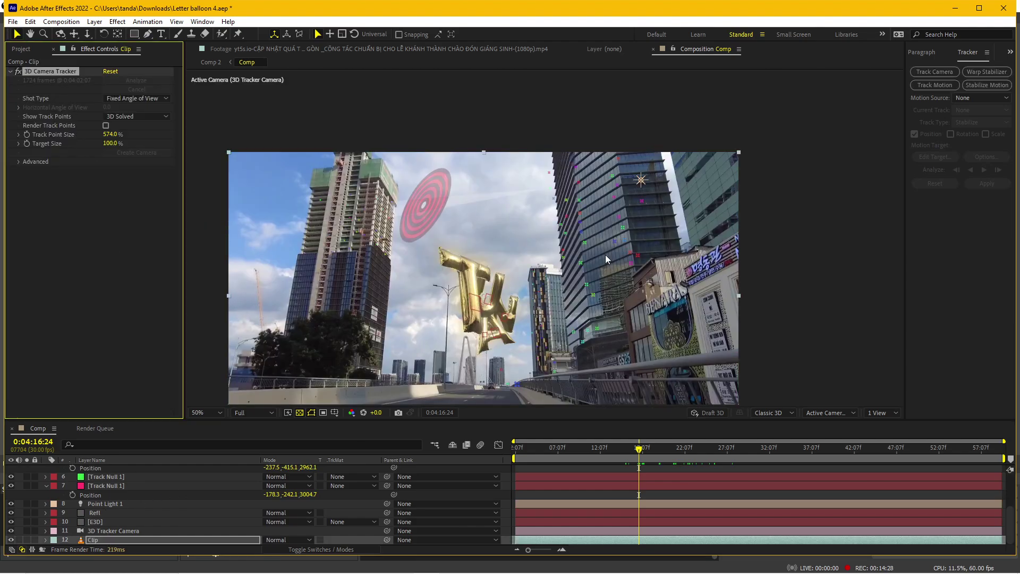
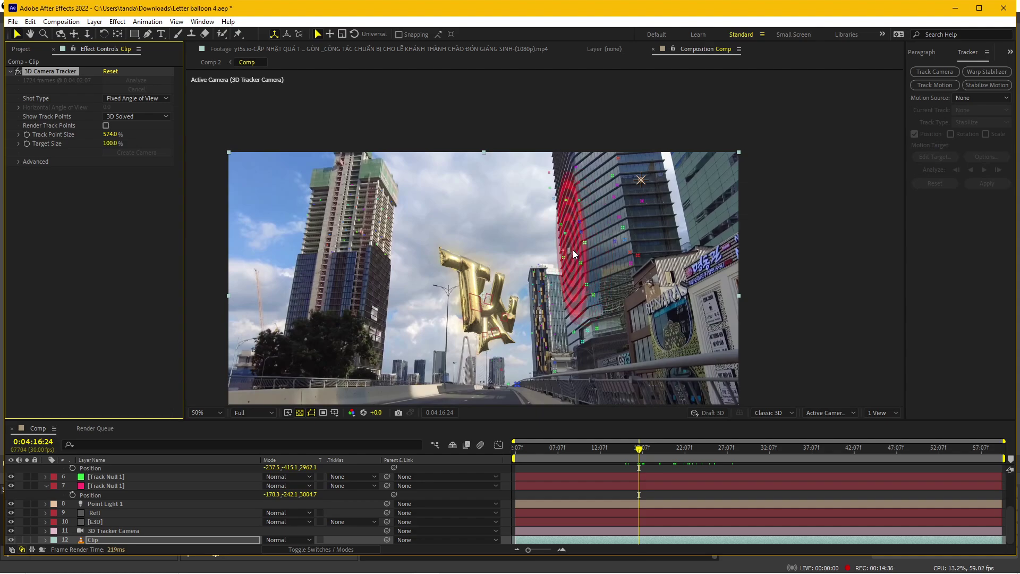
# - Create a solid from the building track points, hide Track Solid 1, and show its position values
pyautogui.rightClick(573, 250)
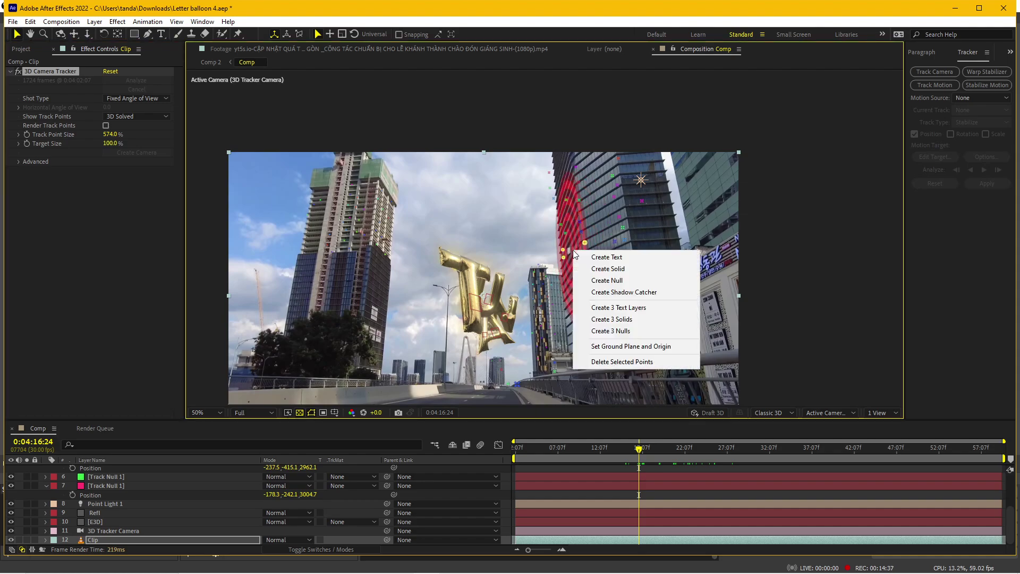
pyautogui.click(608, 269)
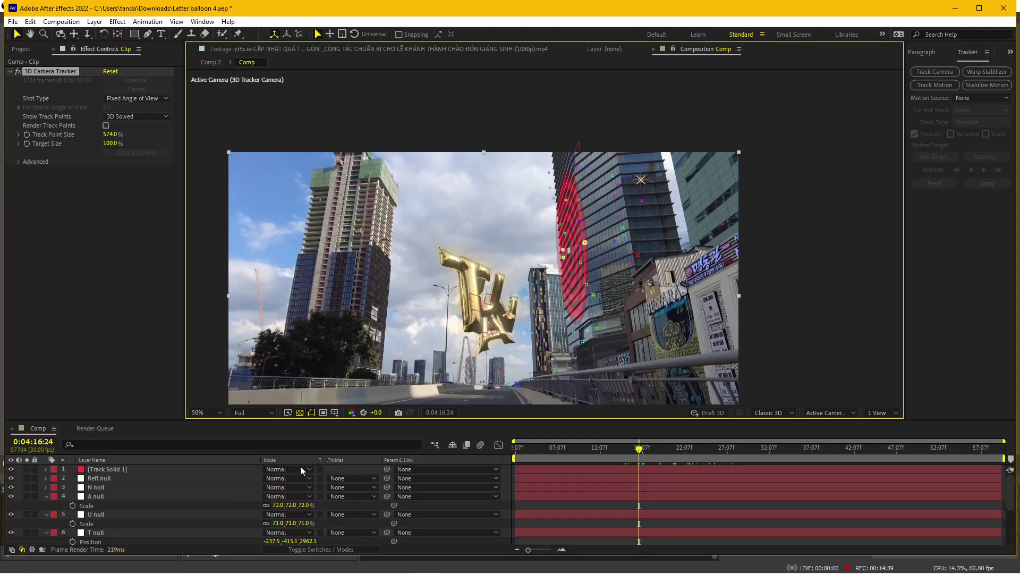
pyautogui.click(114, 470)
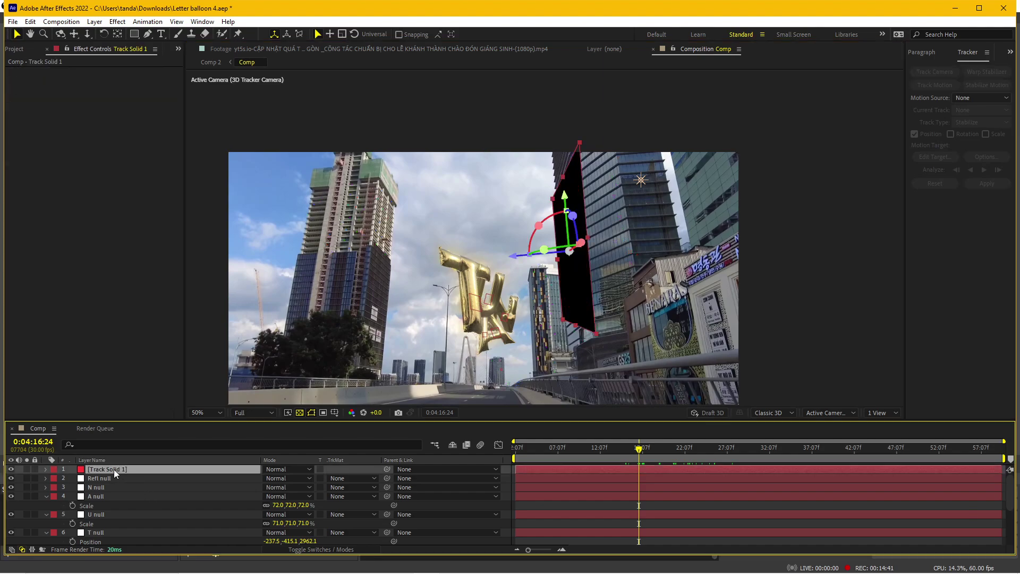
pyautogui.click(10, 469)
pyautogui.press('p')
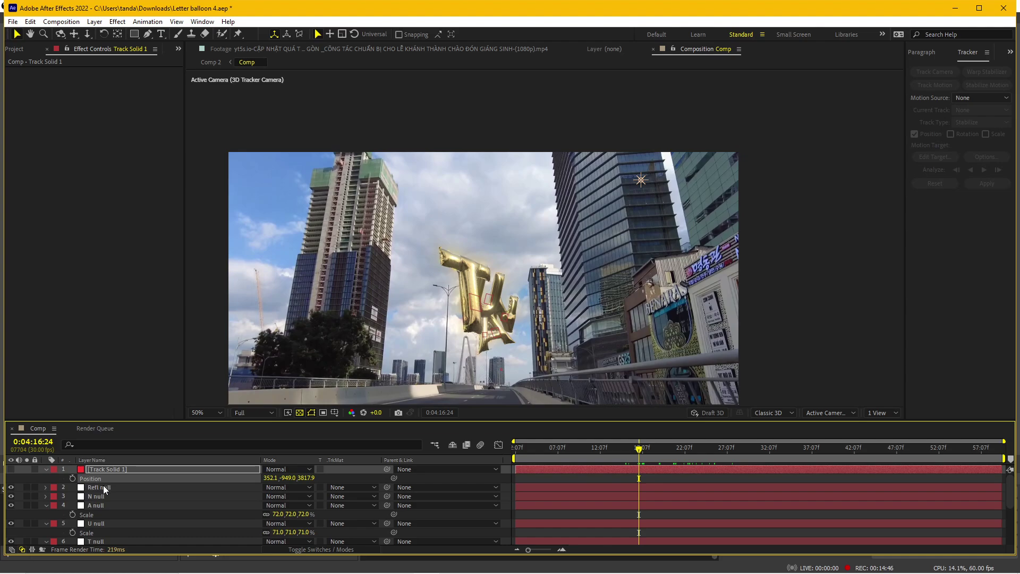
# - Inspect Track Solid 1's orientation and rotation values, then collapse its properties
pyautogui.click(105, 488)
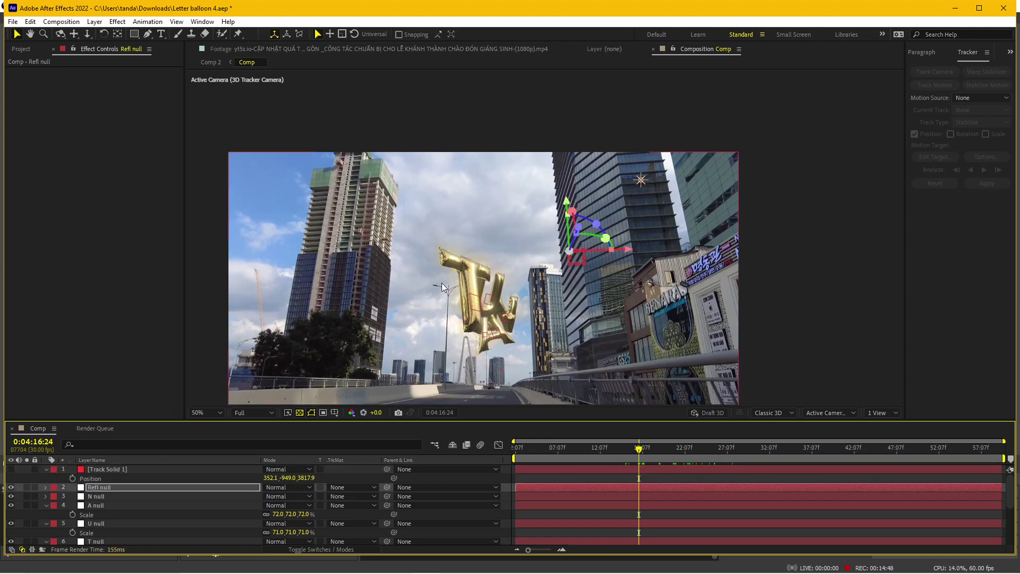
pyautogui.scroll(2, 534, 256)
pyautogui.click(104, 467)
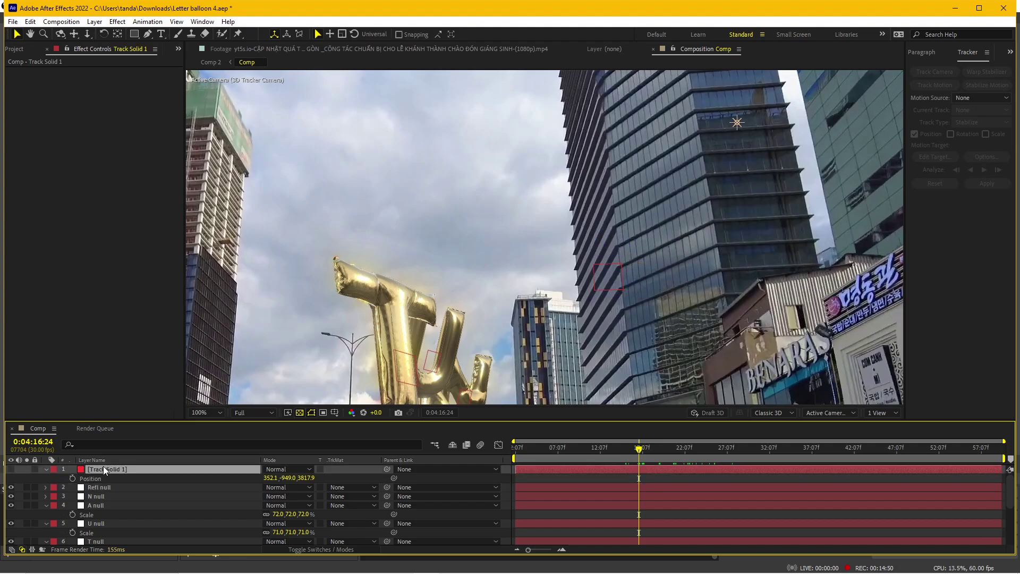
pyautogui.press('r')
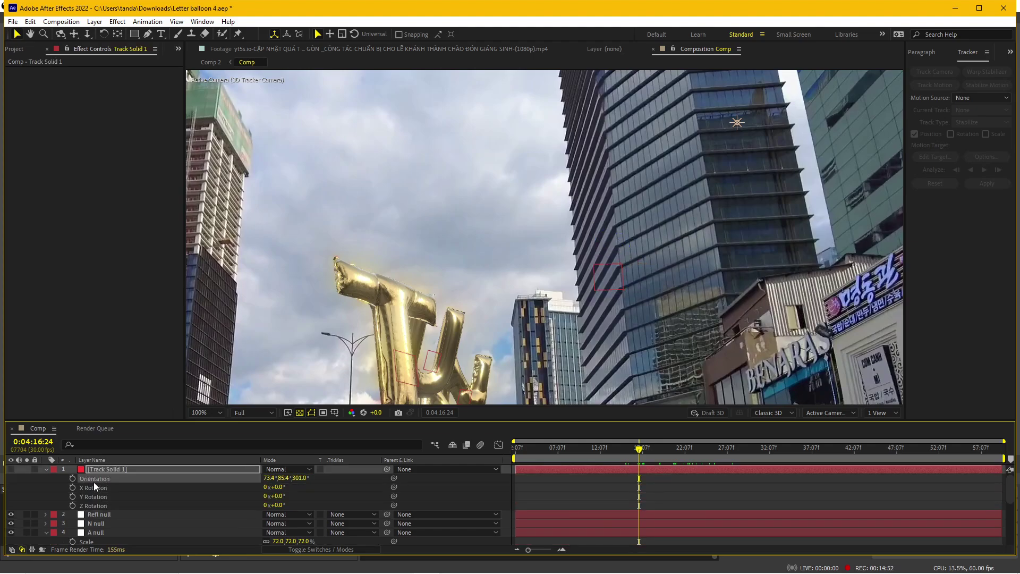
pyautogui.click(99, 515)
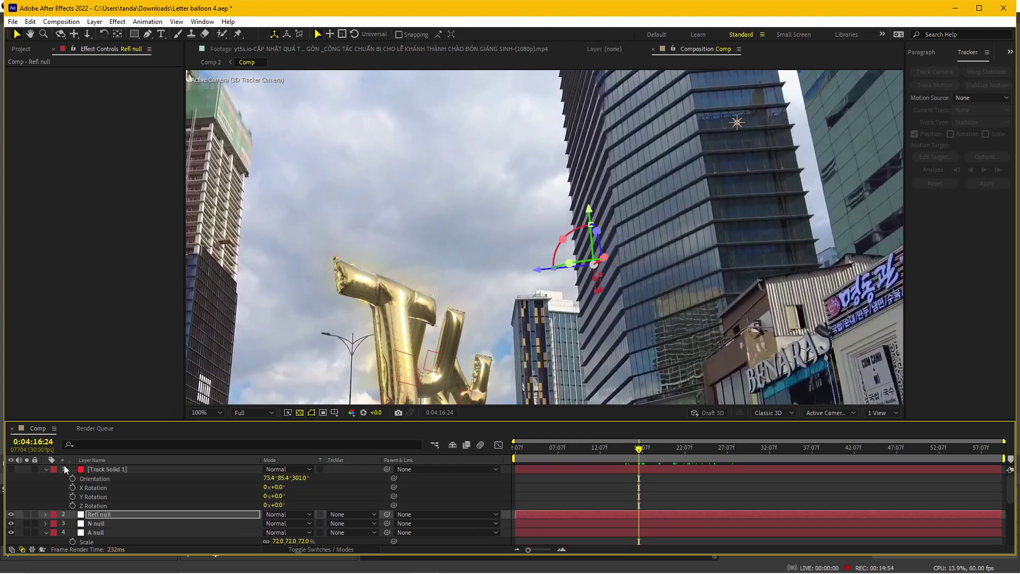
pyautogui.click(46, 469)
# - Try scaling the Refl null to 499%, undo back to 100%, and select the Refl layer
pyautogui.click(117, 478)
pyautogui.press('s')
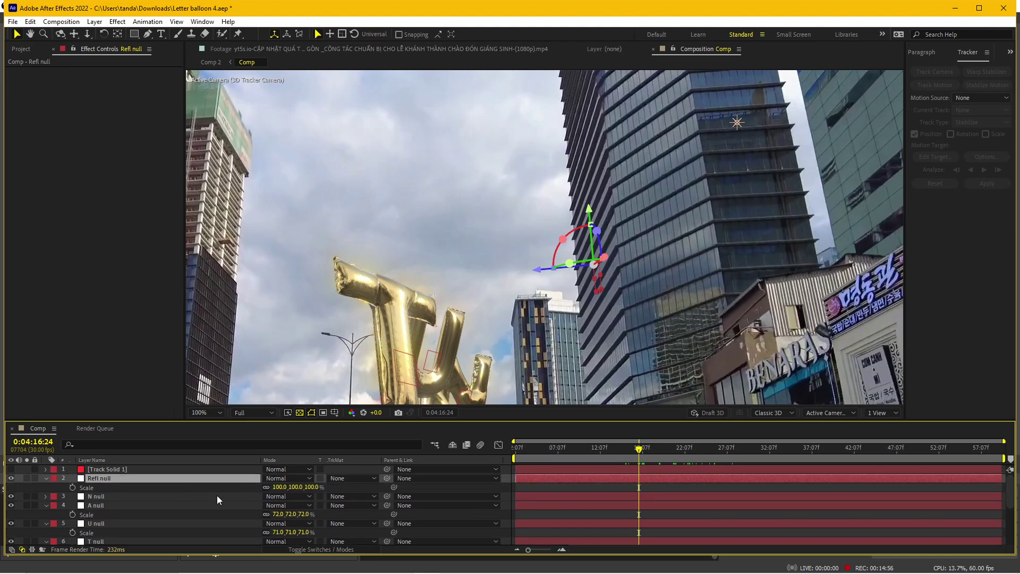
pyautogui.moveTo(276, 487); pyautogui.dragTo(488, 486)
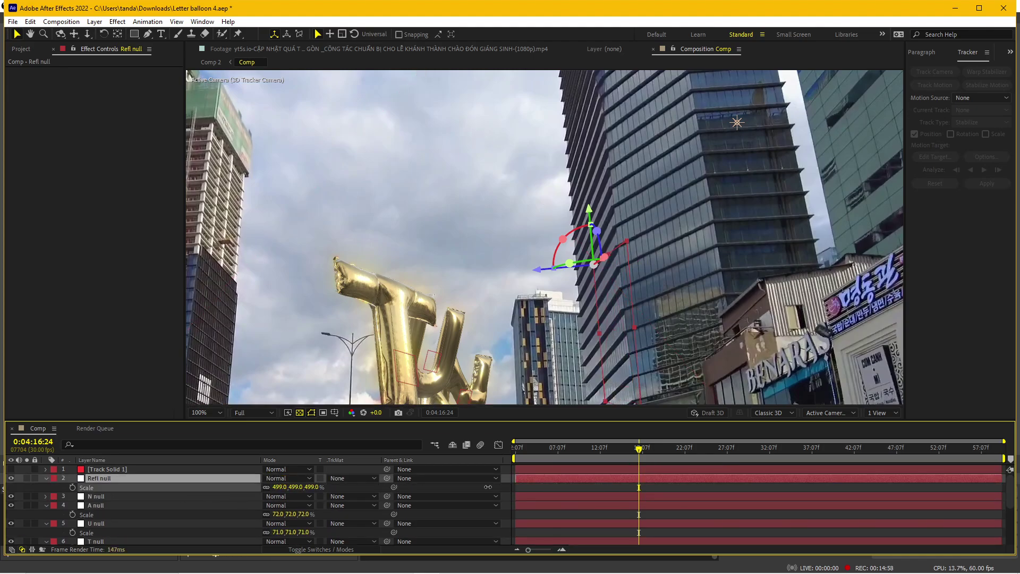
pyautogui.press('Return')
pyautogui.hotkey('ctrl', 'z')
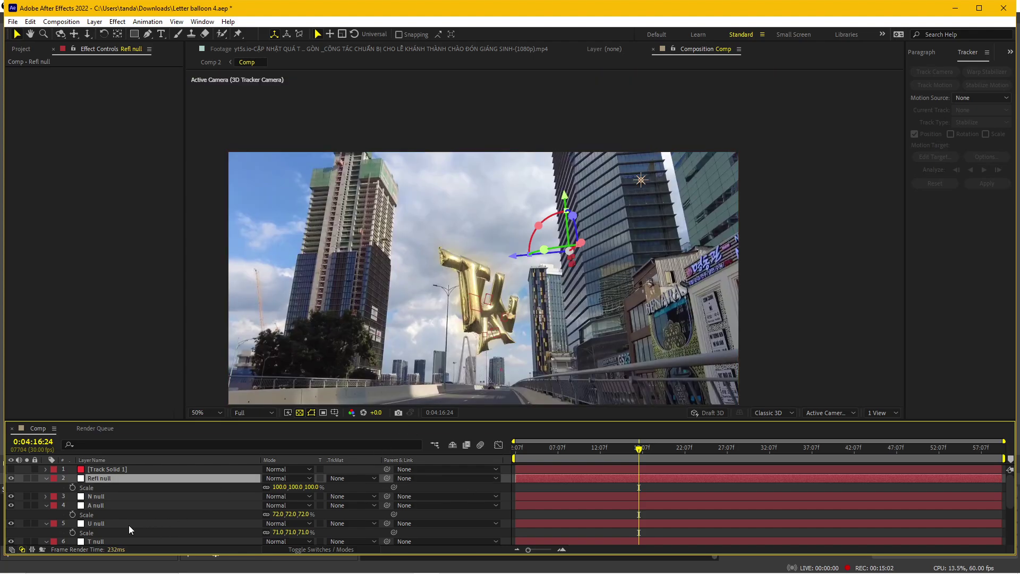
pyautogui.scroll(-3, 105, 523)
pyautogui.click(103, 515)
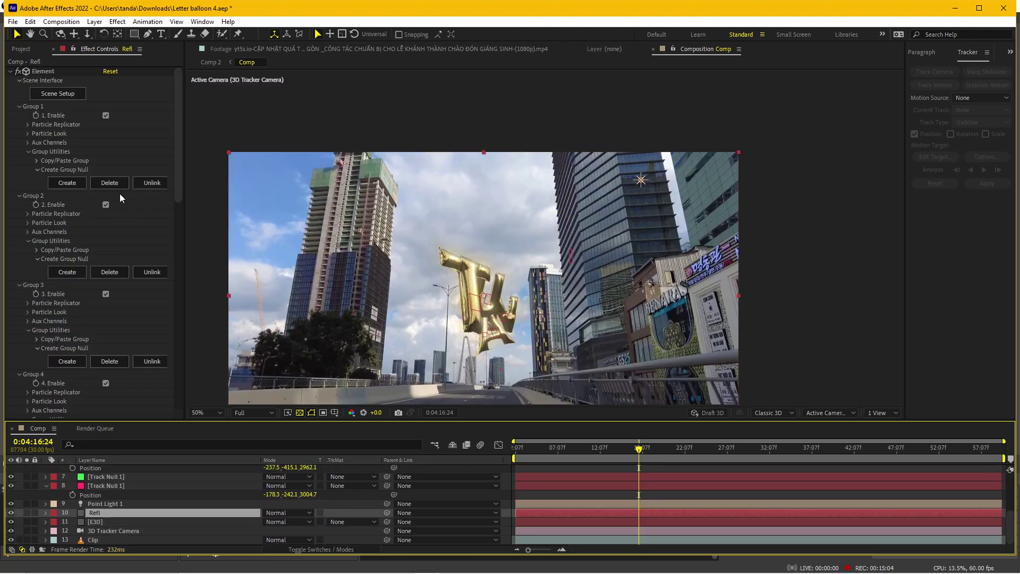
# - Review the mirror-plane scene in Element 3D Scene Setup from several angles and apply it
pyautogui.click(67, 94)
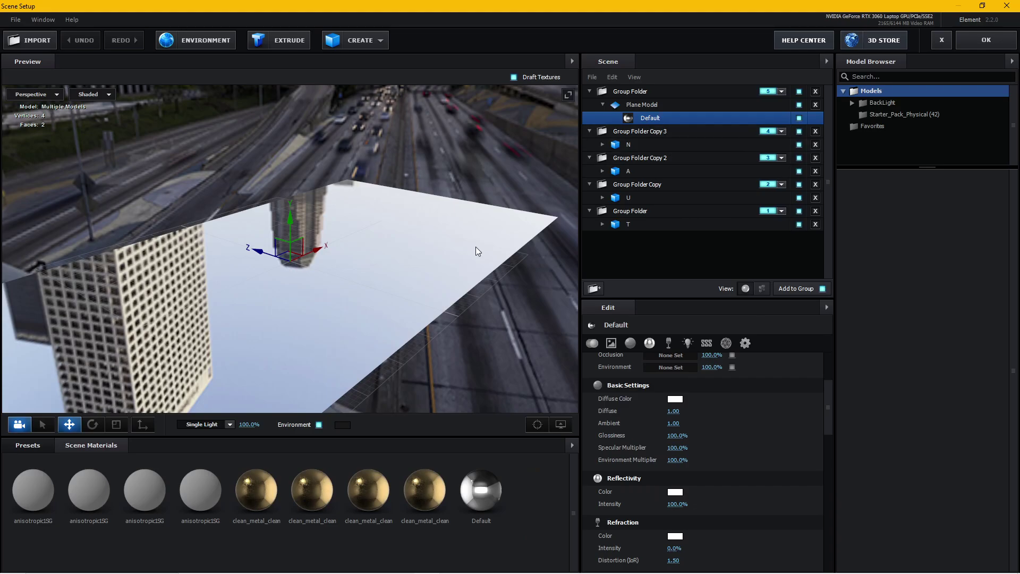
pyautogui.moveTo(476, 246)
pyautogui.mouseDown()
pyautogui.moveTo(370, 322)
pyautogui.moveTo(382, 339)
pyautogui.mouseUp()
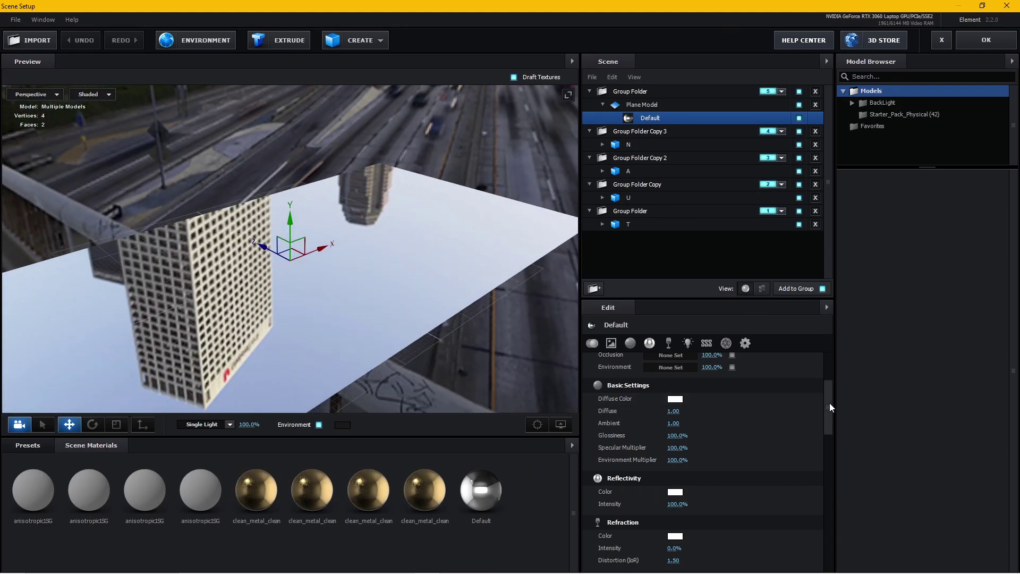
pyautogui.moveTo(829, 403); pyautogui.dragTo(831, 533)
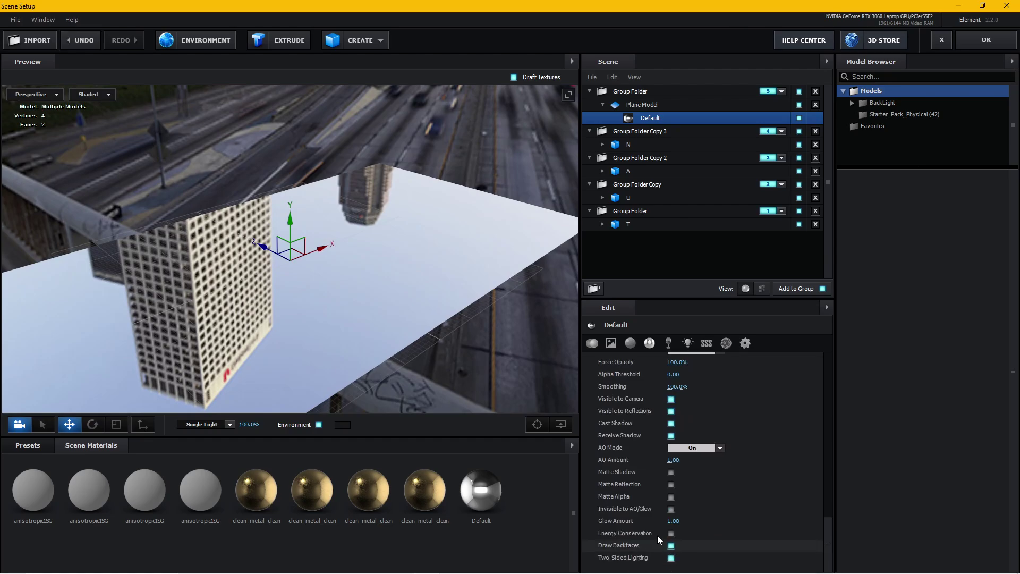
pyautogui.moveTo(458, 362)
pyautogui.mouseDown()
pyautogui.moveTo(473, 280)
pyautogui.moveTo(458, 361)
pyautogui.mouseUp()
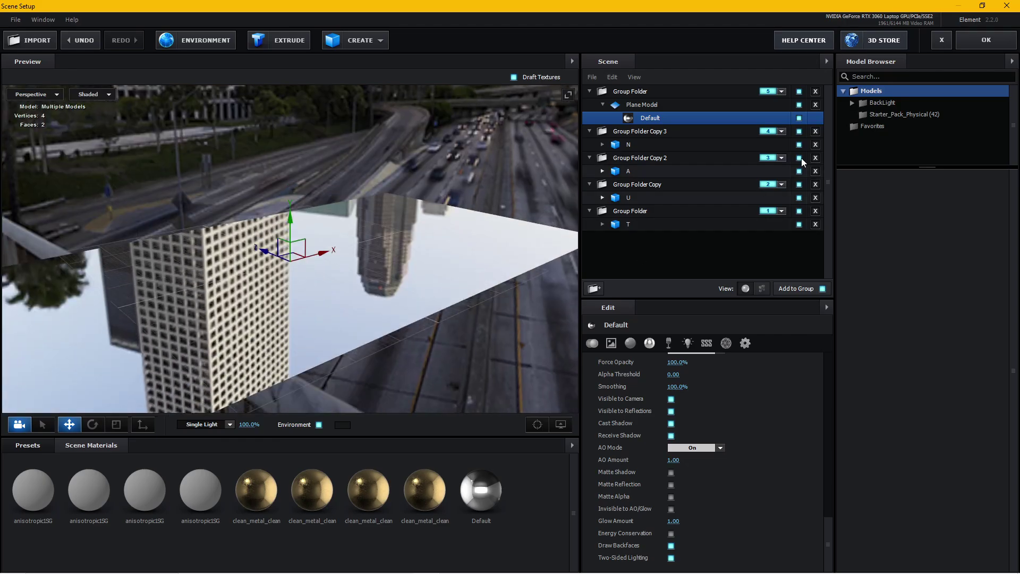
pyautogui.click(987, 40)
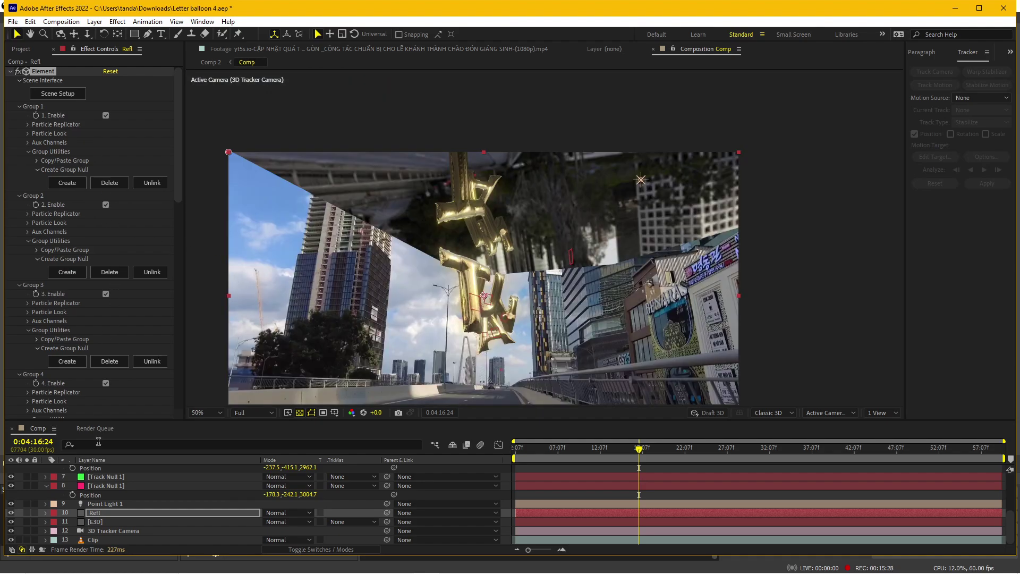
# - Rotate the Refl null on X, Y and Z so the mirror plane stands upright along the facade
pyautogui.scroll(5, 124, 497)
pyautogui.click(115, 478)
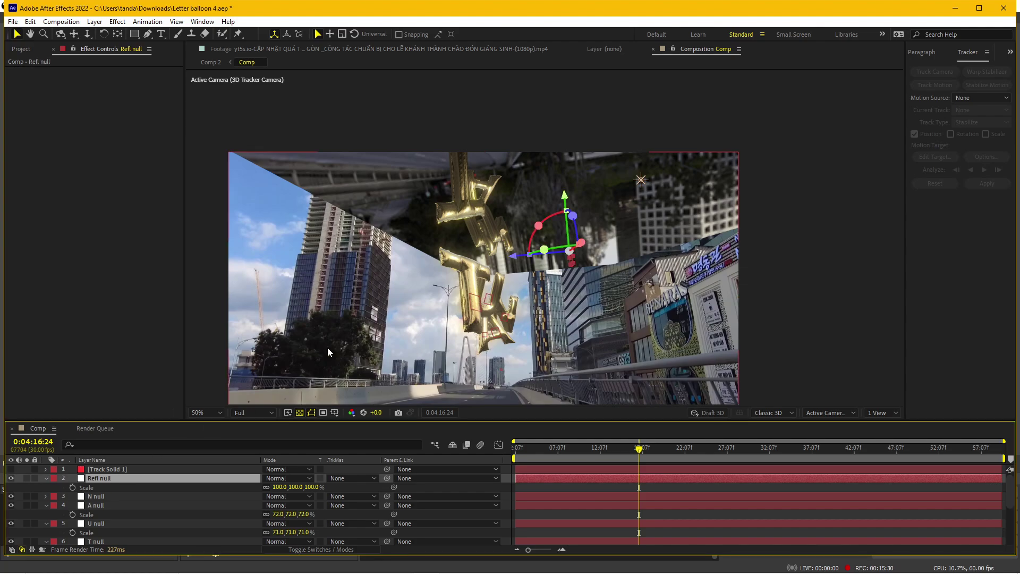
pyautogui.moveTo(535, 233); pyautogui.dragTo(553, 213)
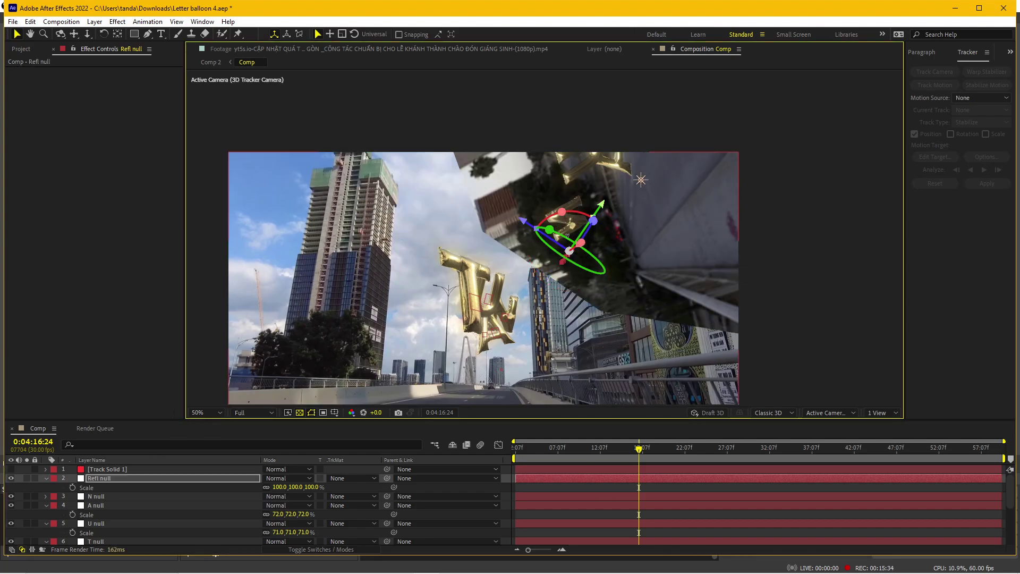
pyautogui.moveTo(557, 235); pyautogui.dragTo(588, 259)
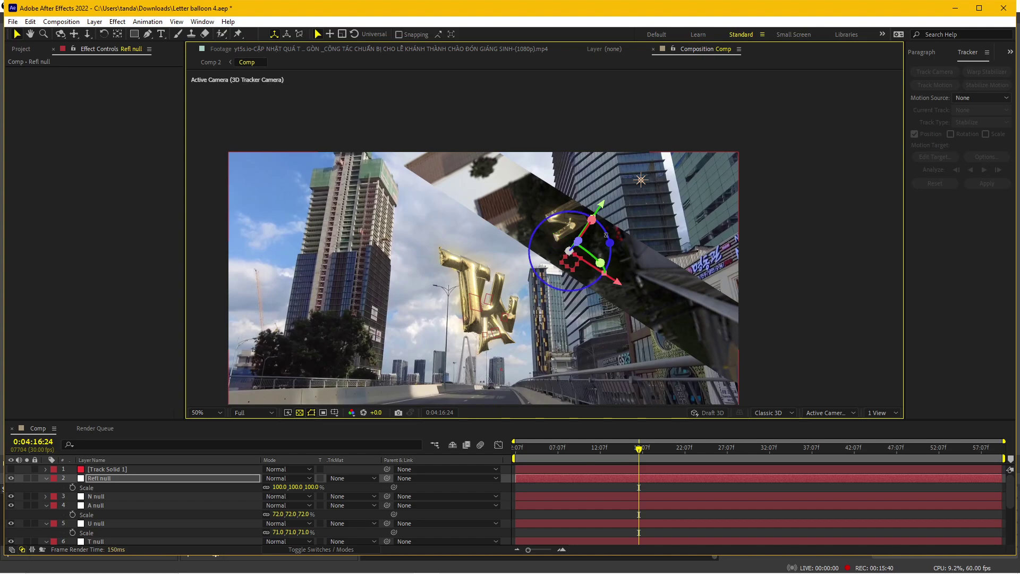
pyautogui.moveTo(606, 234); pyautogui.dragTo(598, 279)
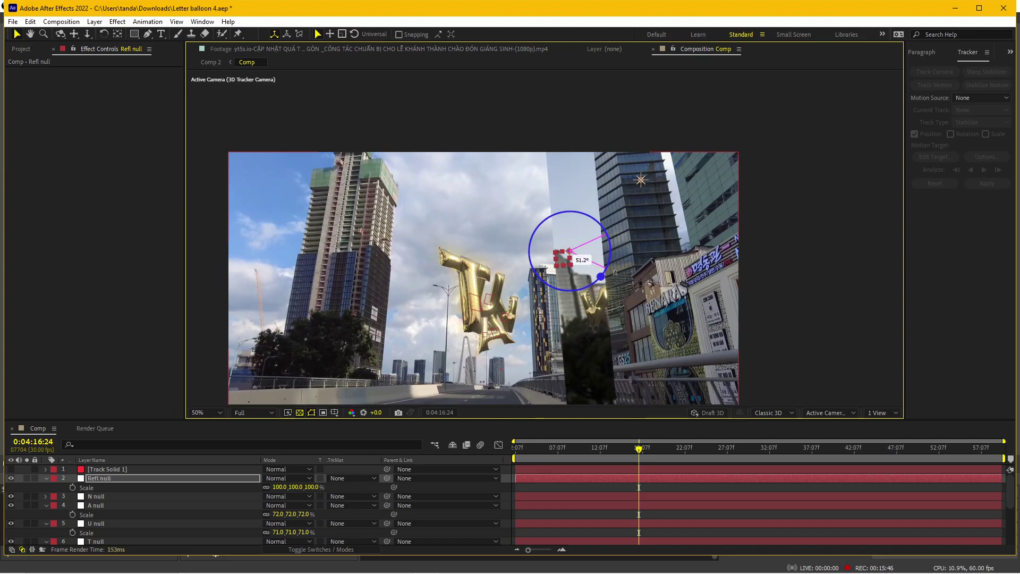
pyautogui.moveTo(598, 279); pyautogui.dragTo(616, 278)
pyautogui.scroll(2, 536, 376)
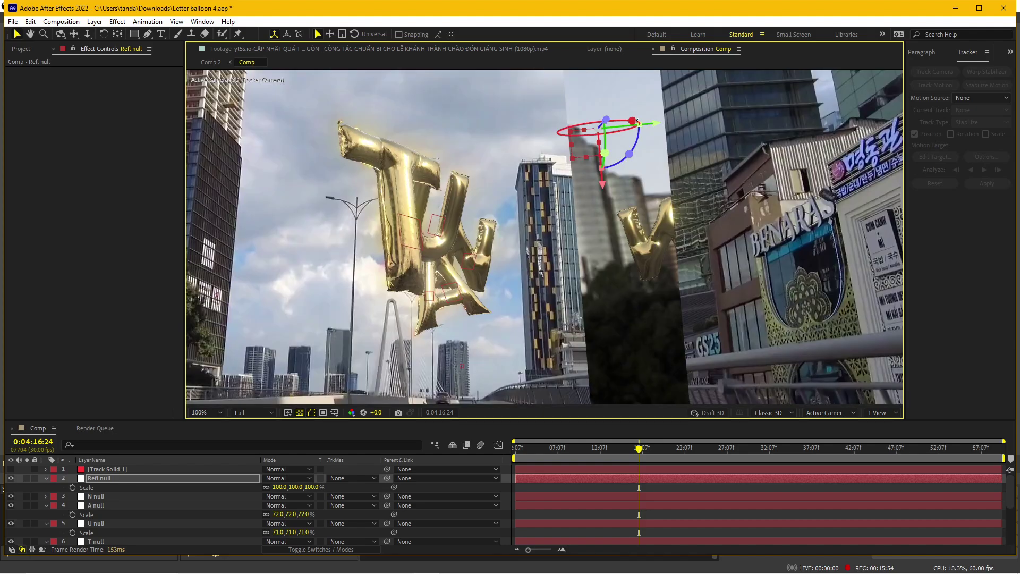
# - Enable Matte Reflection on the plane's material in the Refl layer's Element Scene Setup
pyautogui.scroll(-3, 114, 494)
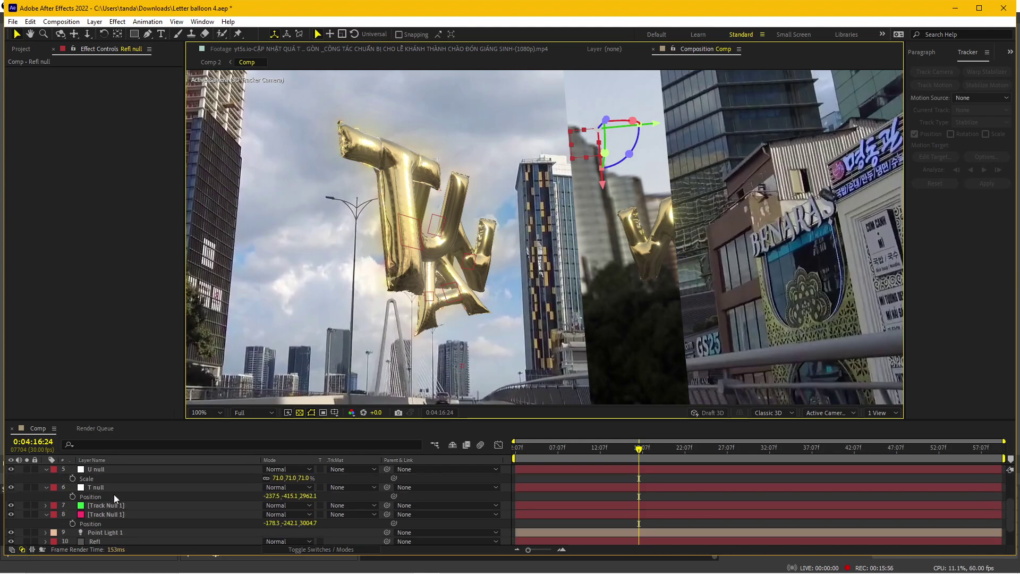
pyautogui.scroll(-1, 120, 494)
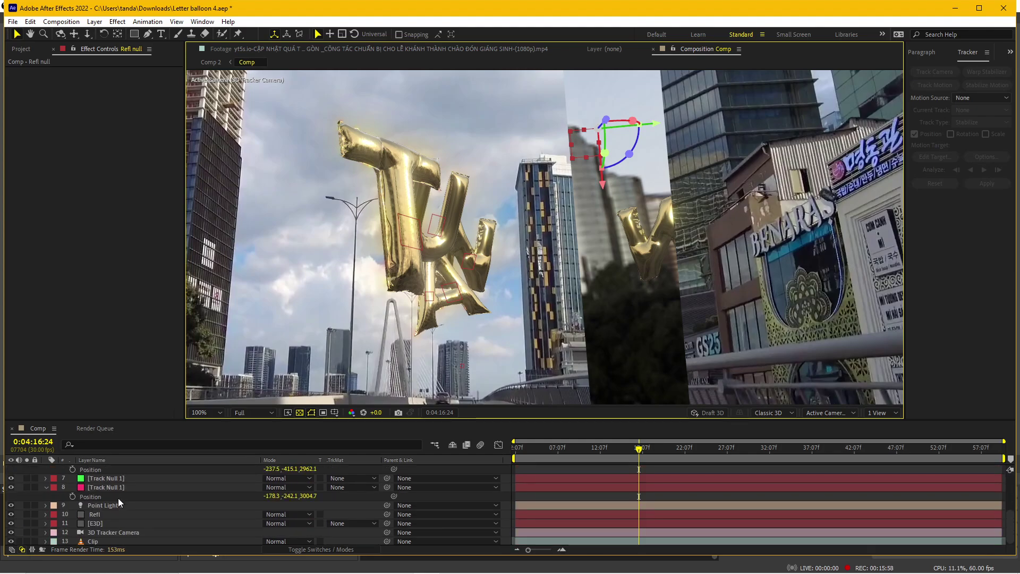
pyautogui.click(107, 525)
pyautogui.click(108, 514)
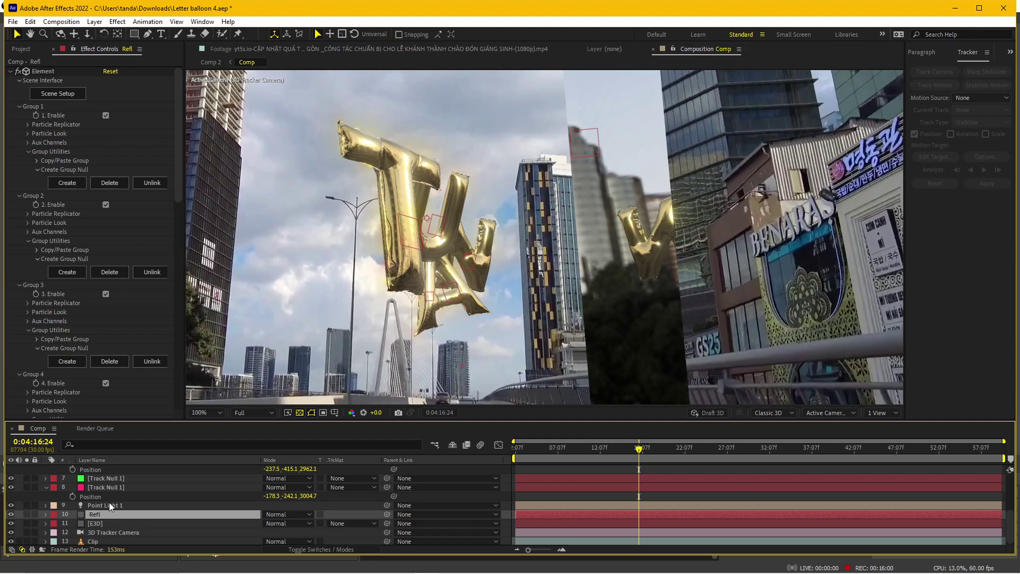
pyautogui.click(118, 116)
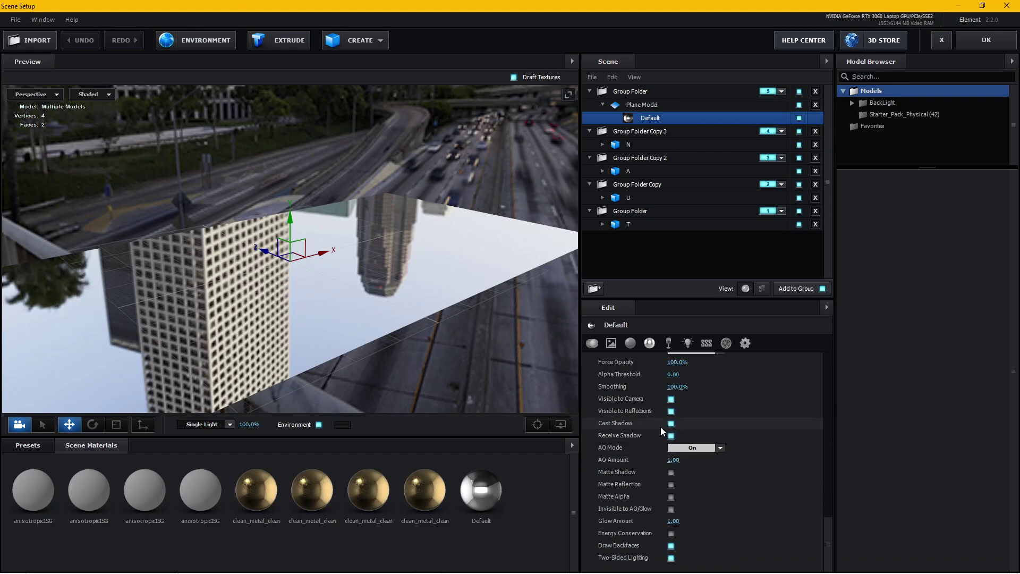
pyautogui.click(671, 484)
# - Turn off Visible to Camera on the N and A letters' gold materials
pyautogui.click(642, 145)
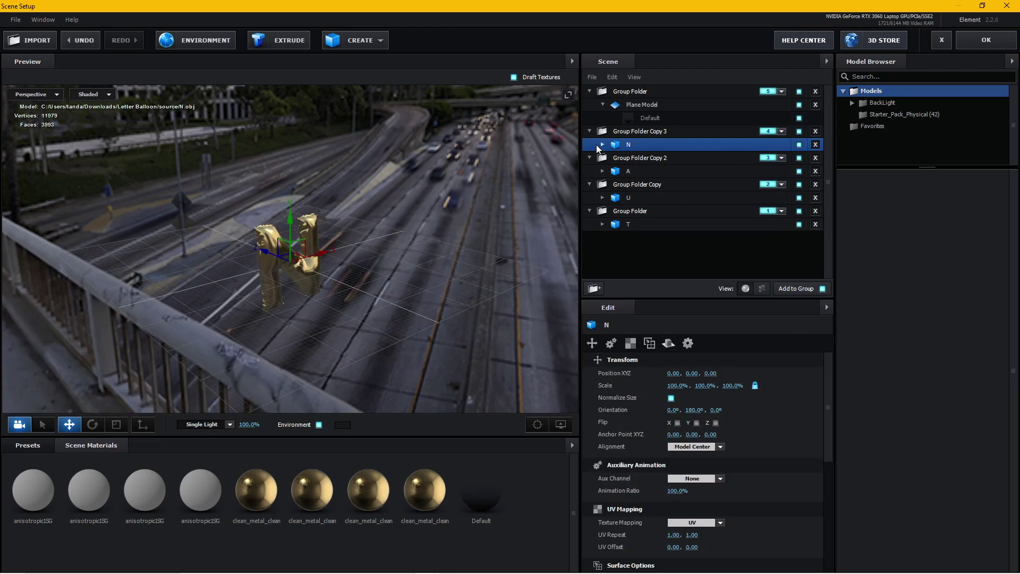
pyautogui.click(601, 144)
pyautogui.click(642, 157)
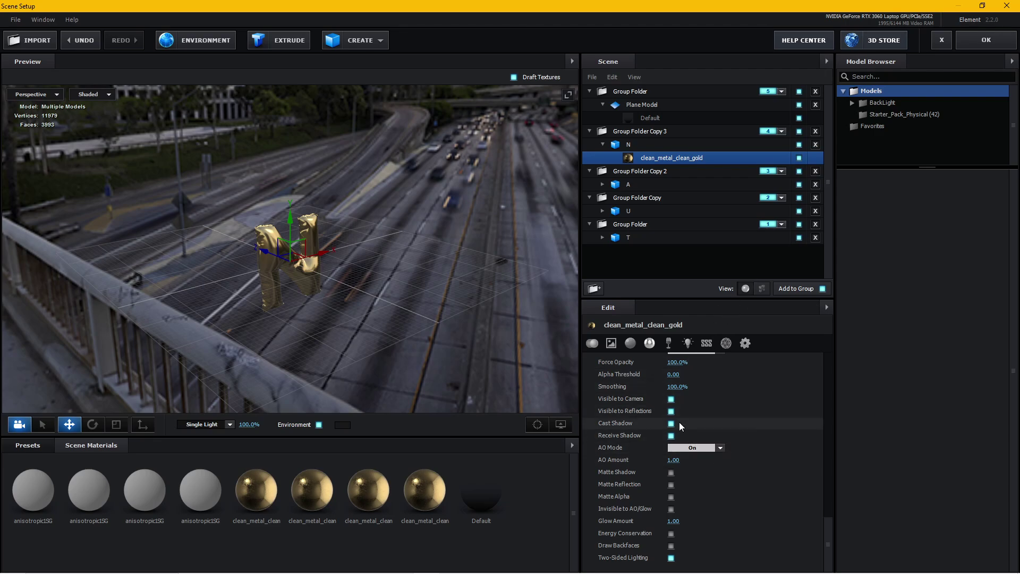
pyautogui.click(635, 184)
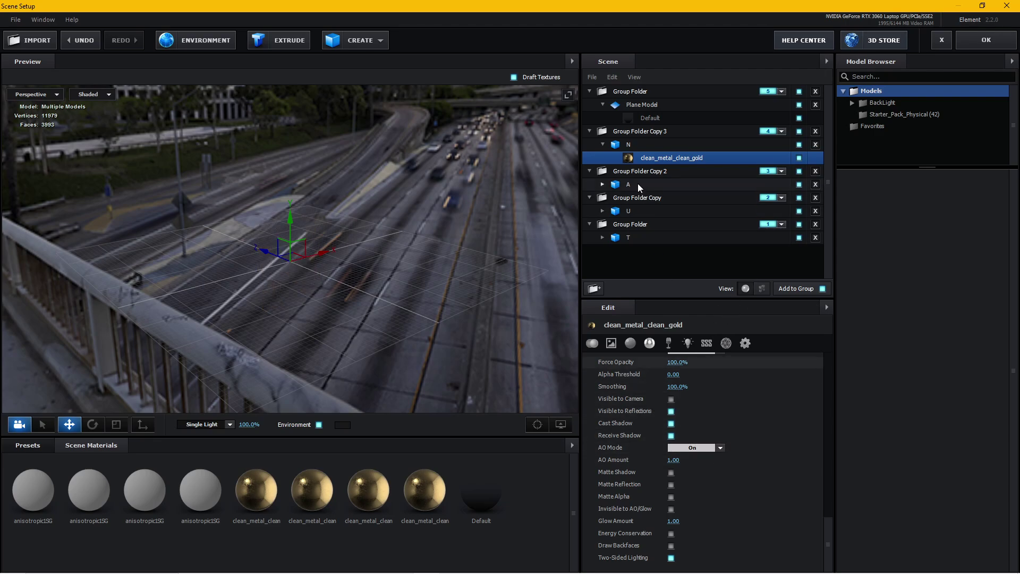
pyautogui.click(602, 185)
pyautogui.click(650, 198)
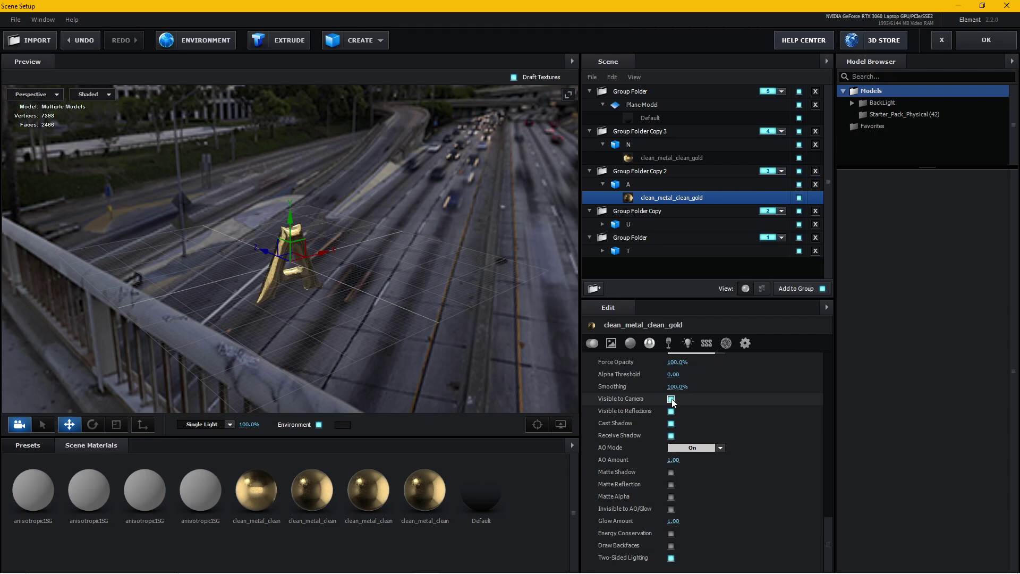
pyautogui.click(602, 225)
# - Hide the U and T letters' gold materials from camera and apply the scene
pyautogui.click(649, 237)
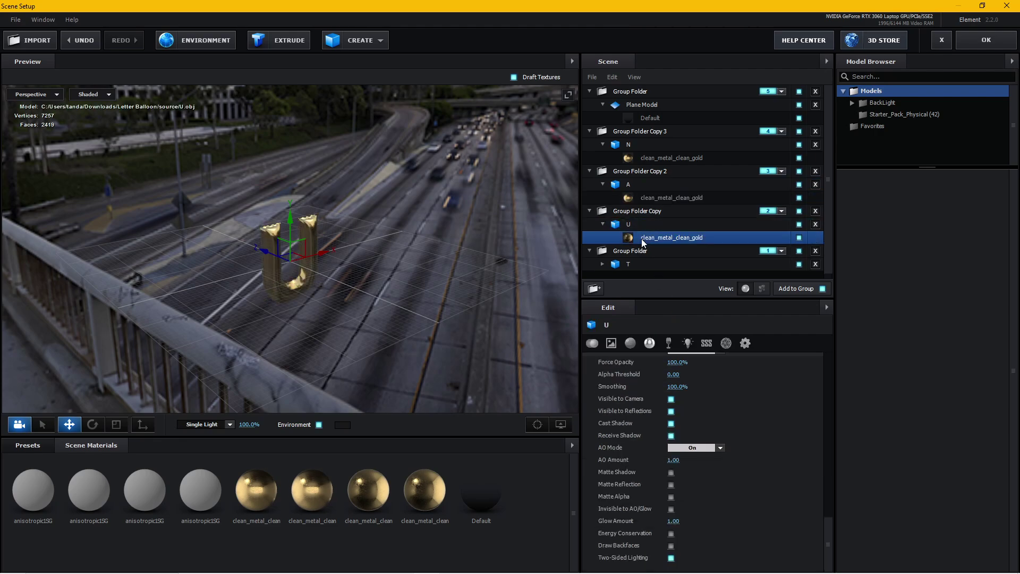
pyautogui.click(672, 399)
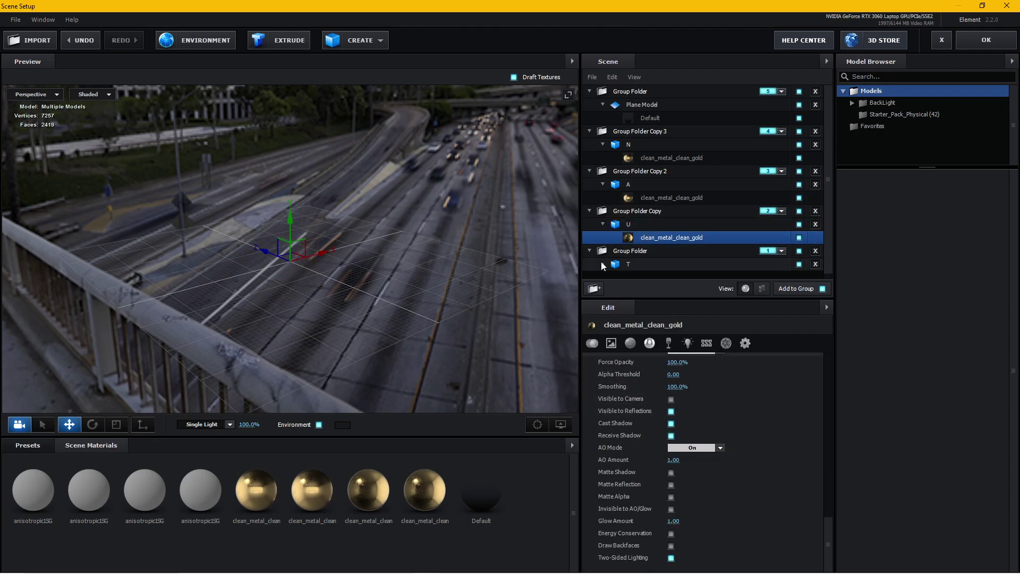
pyautogui.click(602, 264)
pyautogui.click(643, 273)
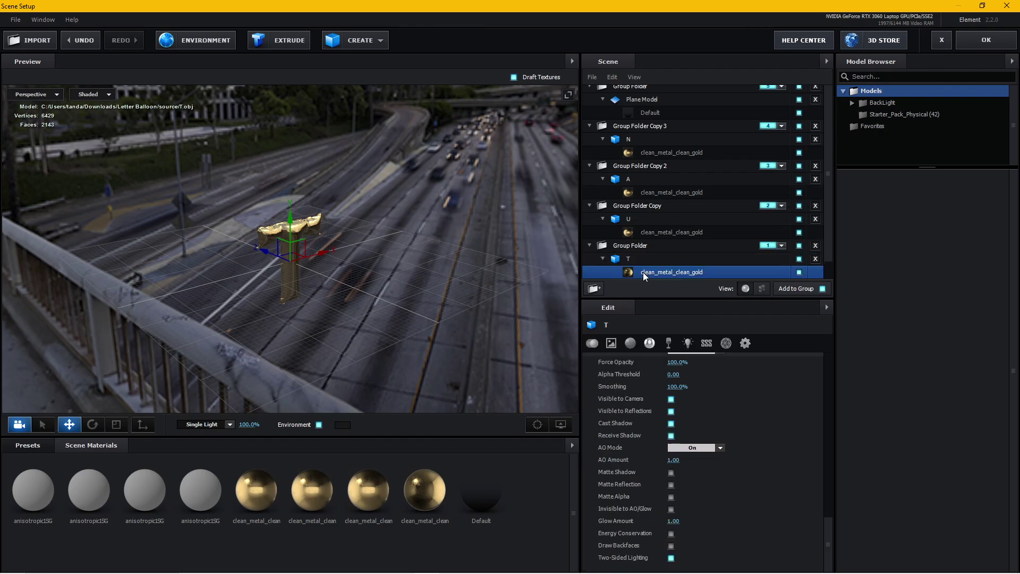
pyautogui.click(671, 400)
pyautogui.click(978, 47)
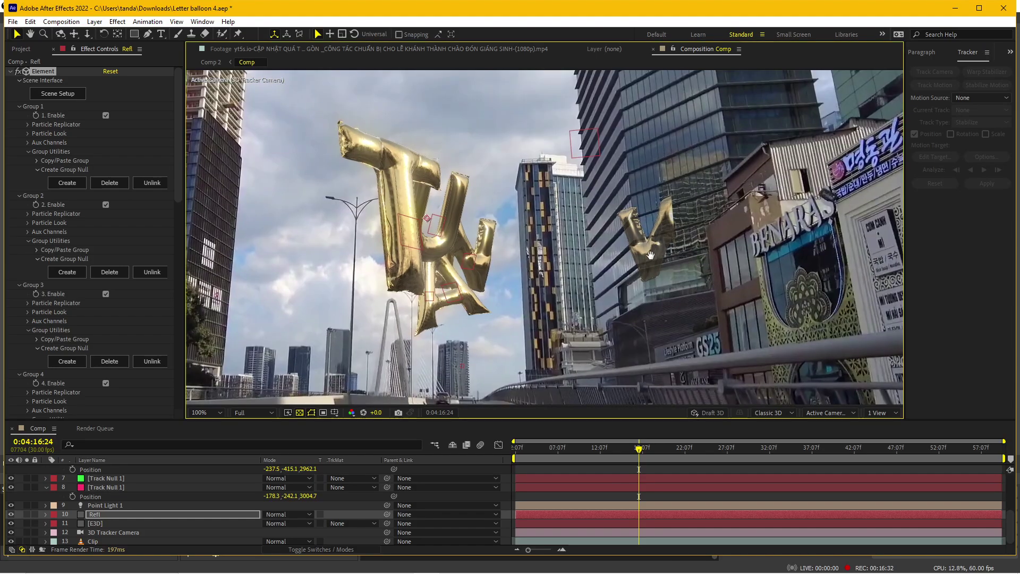
# - Rotate the Refl null to about -5.8° so the reflected letters sit on the glass facade
pyautogui.moveTo(650, 249); pyautogui.dragTo(646, 305)
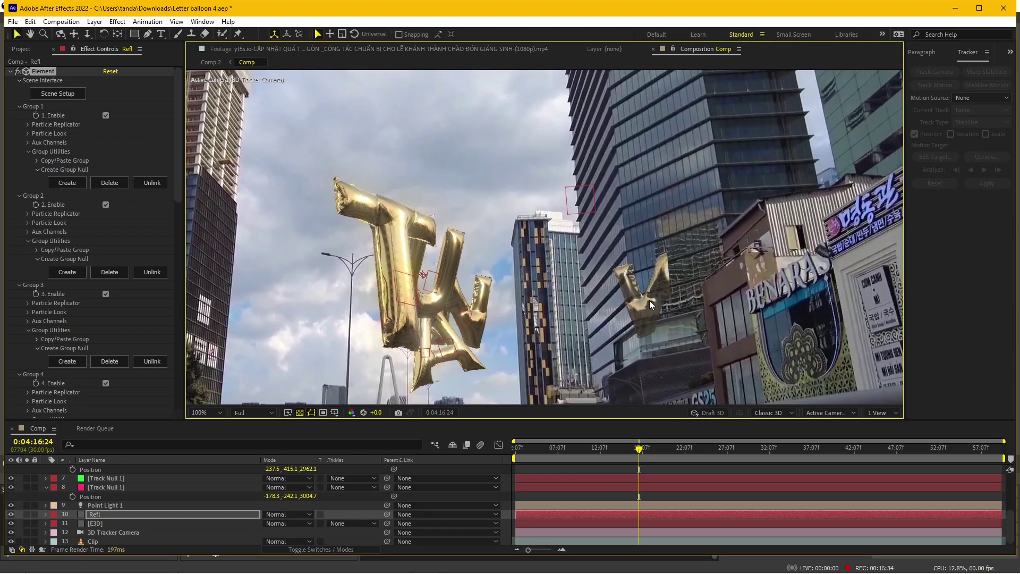
pyautogui.scroll(5, 119, 499)
pyautogui.click(119, 480)
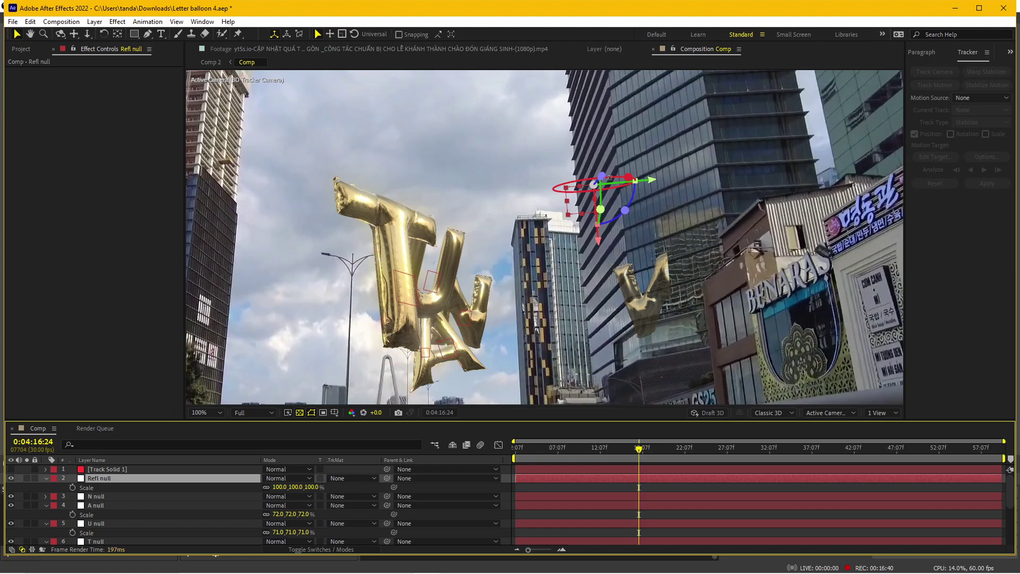
pyautogui.moveTo(594, 183); pyautogui.dragTo(594, 184)
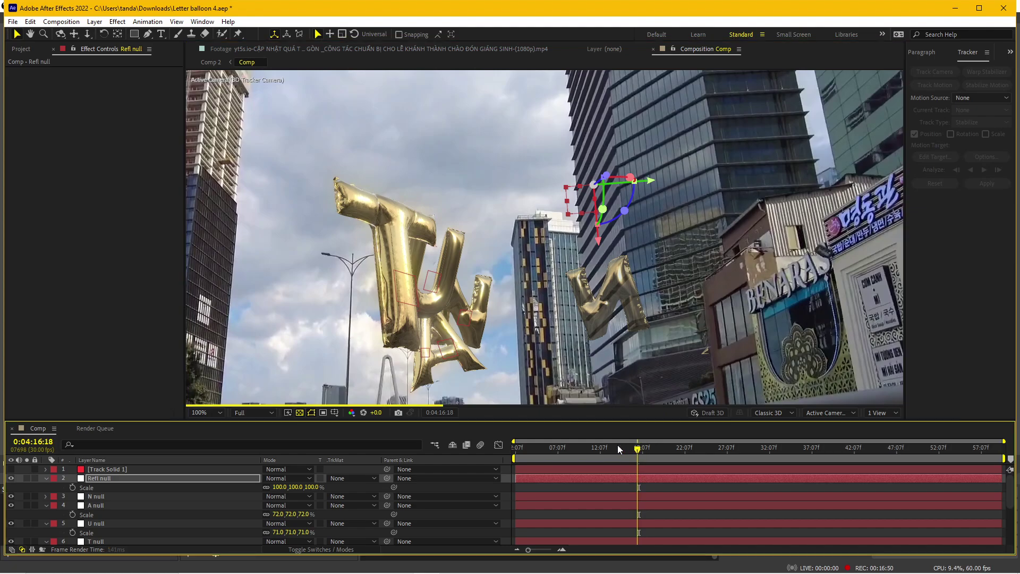
# - Scrub between 0:04:13:29 and 0:04:14:20 to check the reflection, then select the Refl layer
pyautogui.click(581, 448)
pyautogui.moveTo(582, 449)
pyautogui.mouseDown()
pyautogui.moveTo(707, 453)
pyautogui.moveTo(620, 448)
pyautogui.mouseUp()
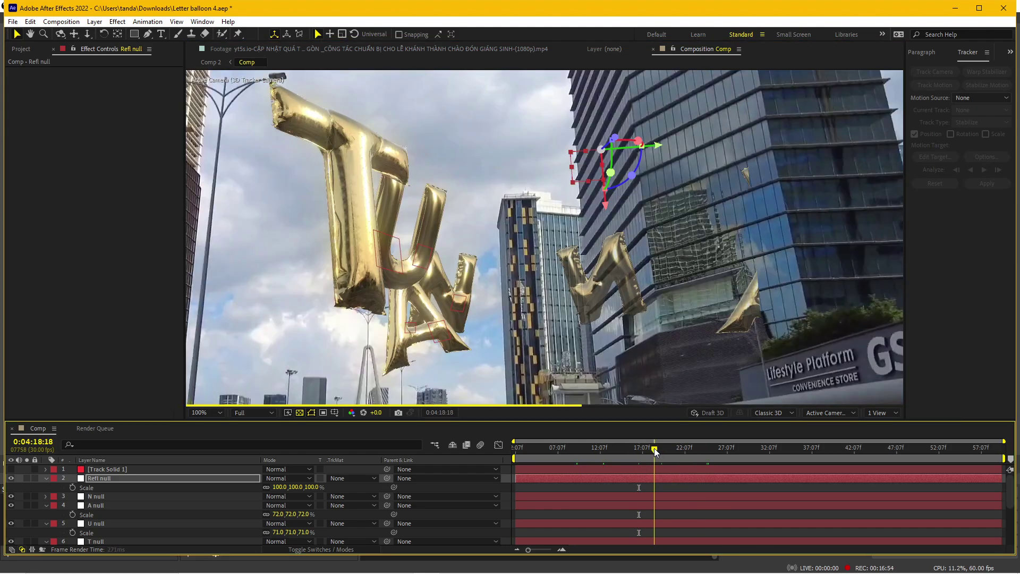
pyautogui.click(615, 448)
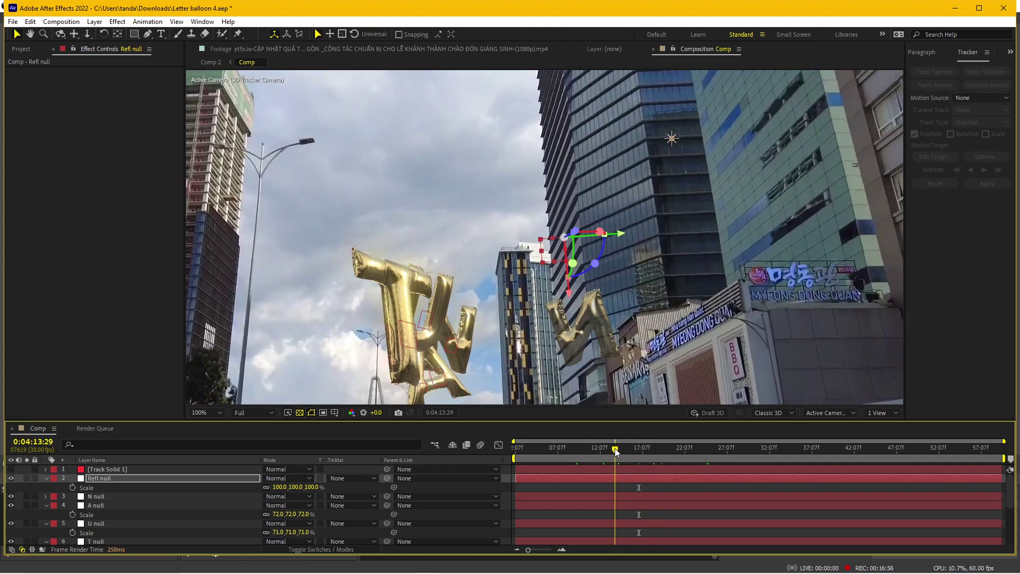
pyautogui.moveTo(614, 452); pyautogui.dragTo(622, 457)
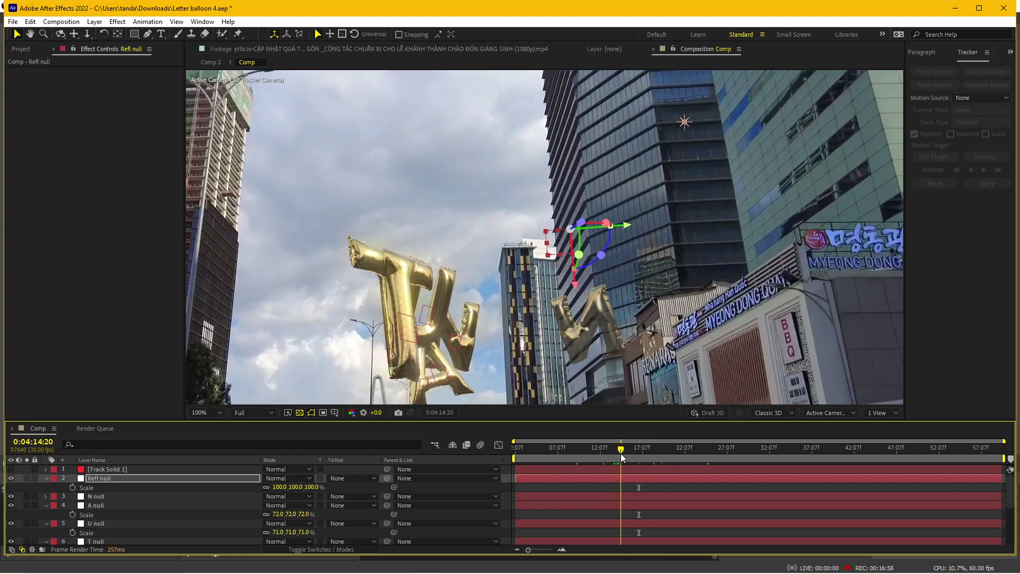
pyautogui.scroll(-1, 597, 317)
pyautogui.scroll(3, 614, 221)
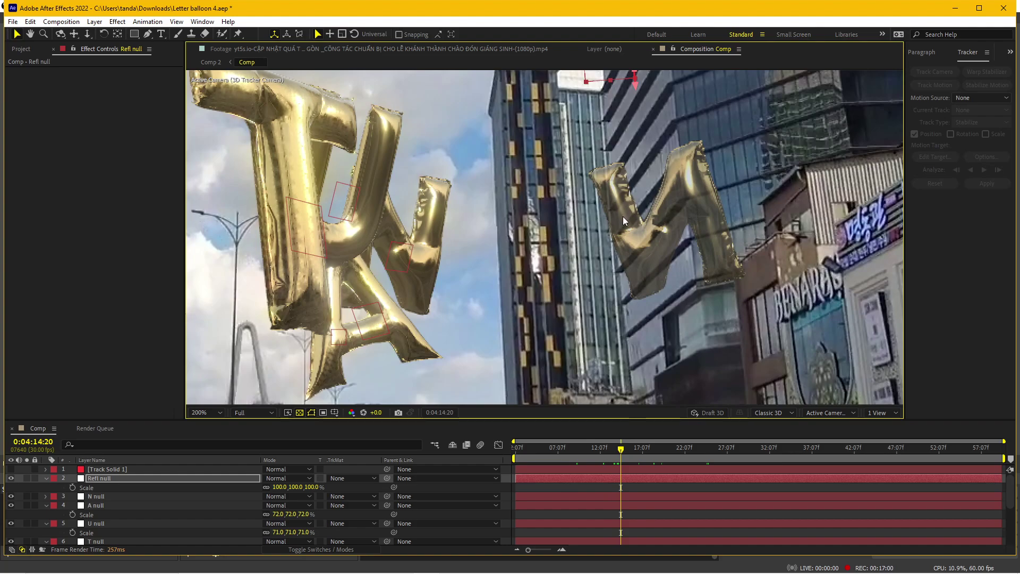
pyautogui.scroll(-1, 636, 219)
pyautogui.scroll(2, 716, 328)
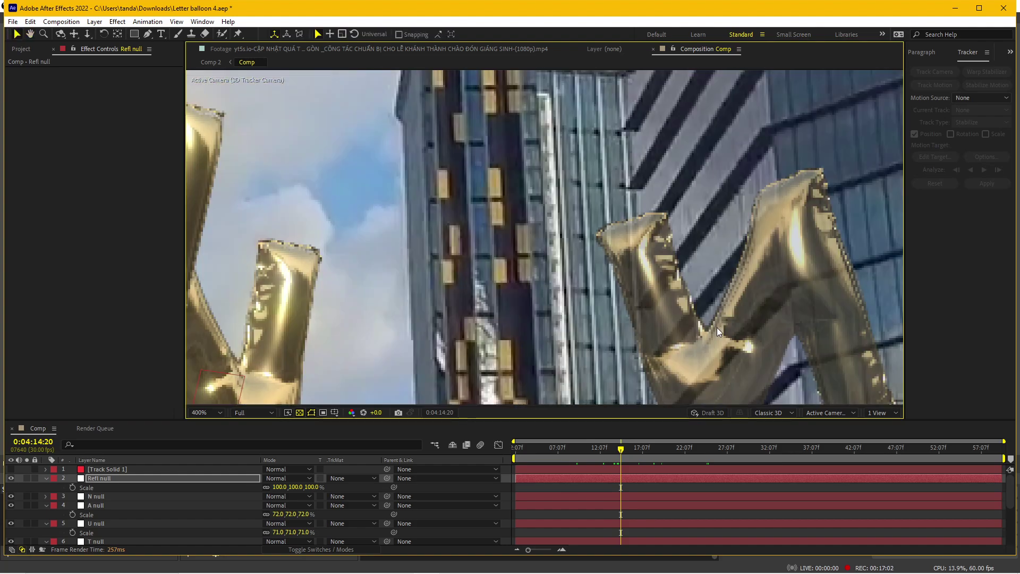
pyautogui.scroll(-1, 718, 328)
pyautogui.hscroll(2, 734, 336)
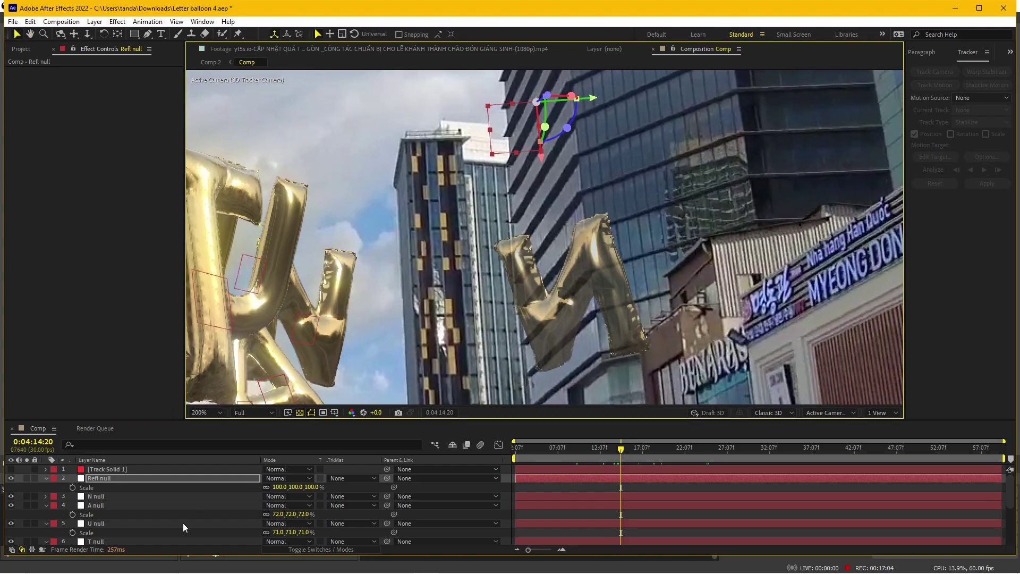
pyautogui.scroll(-2, 102, 501)
pyautogui.scroll(-1, 107, 505)
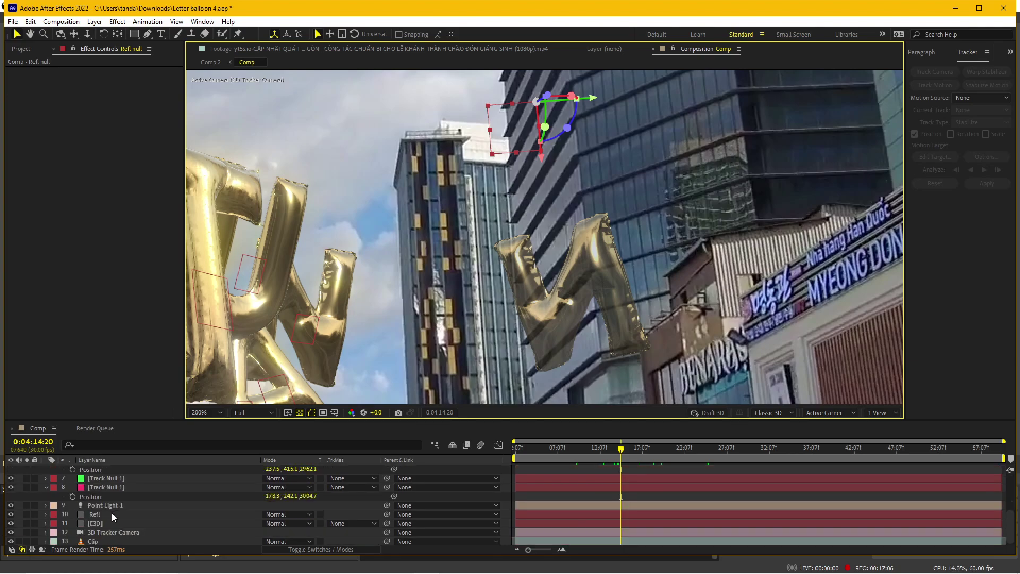
pyautogui.click(112, 515)
# - Create a 1920×1080 solid named 'Mask' and make it a 3D layer
pyautogui.hotkey('ctrl', 'y')
pyautogui.write('Mask')
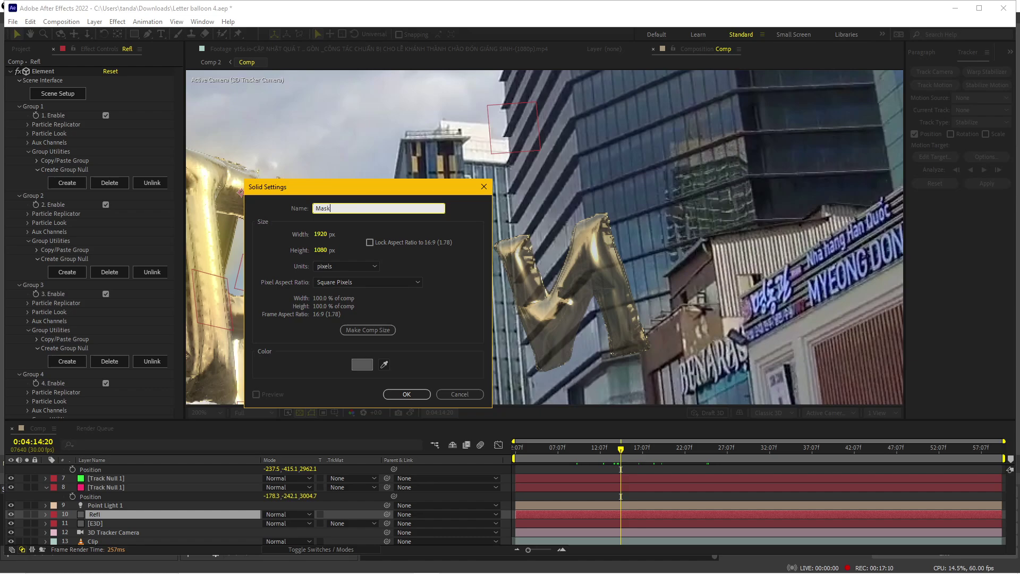
pyautogui.press('Return')
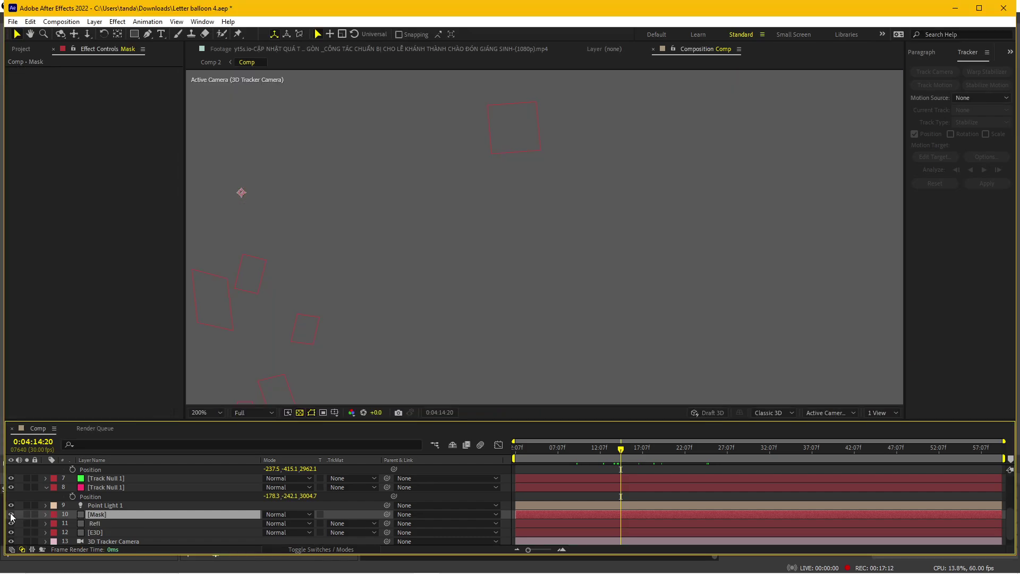
pyautogui.press('F4')
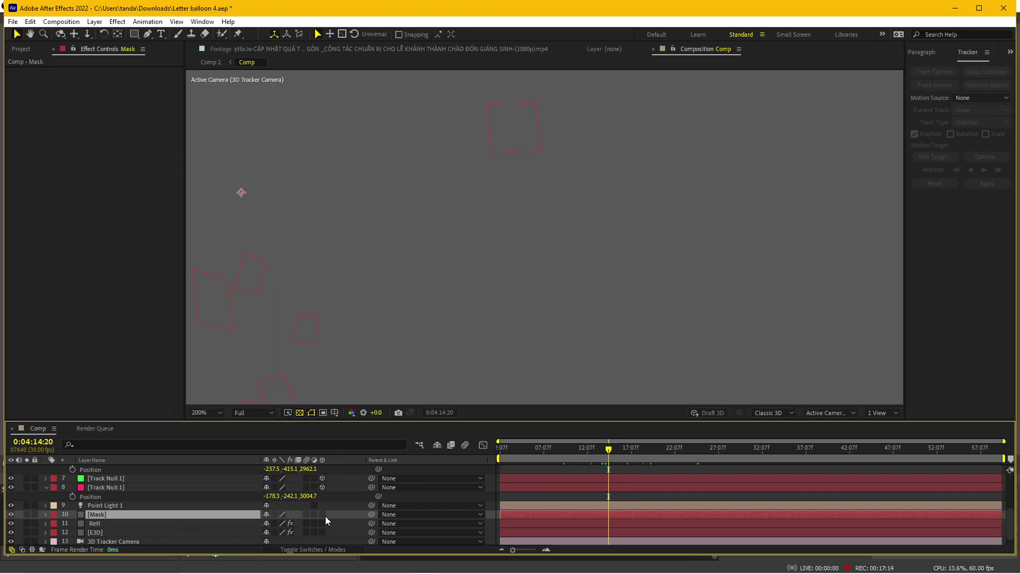
pyautogui.click(322, 514)
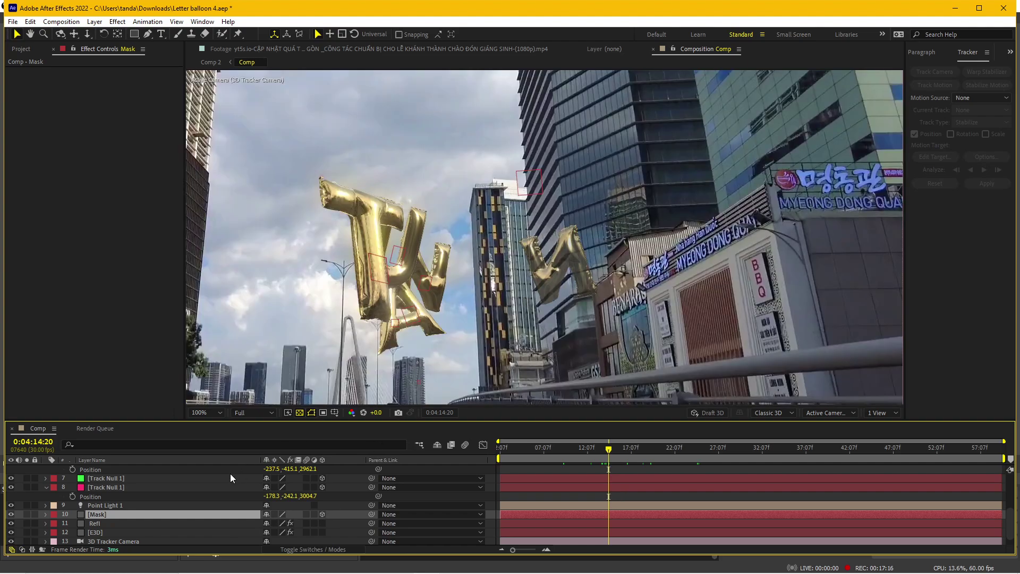
# - Display the Refl null's position values
pyautogui.scroll(3, 138, 502)
pyautogui.scroll(2, 138, 503)
pyautogui.scroll(2, 134, 493)
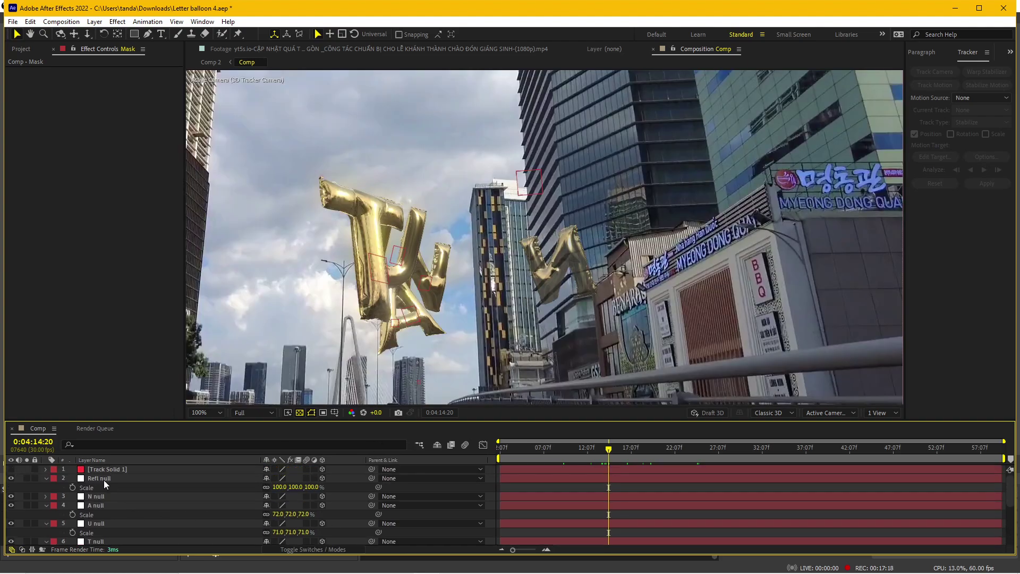
pyautogui.click(102, 478)
pyautogui.press('p')
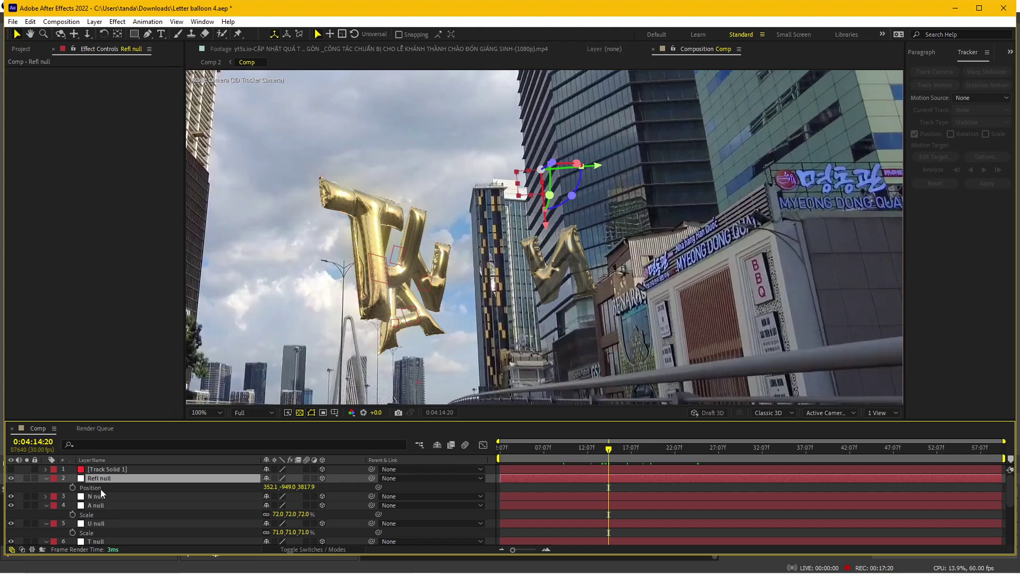
pyautogui.click(99, 489)
# - Stretch the Mask plane's top edge upward over the building facade
pyautogui.scroll(-3, 124, 512)
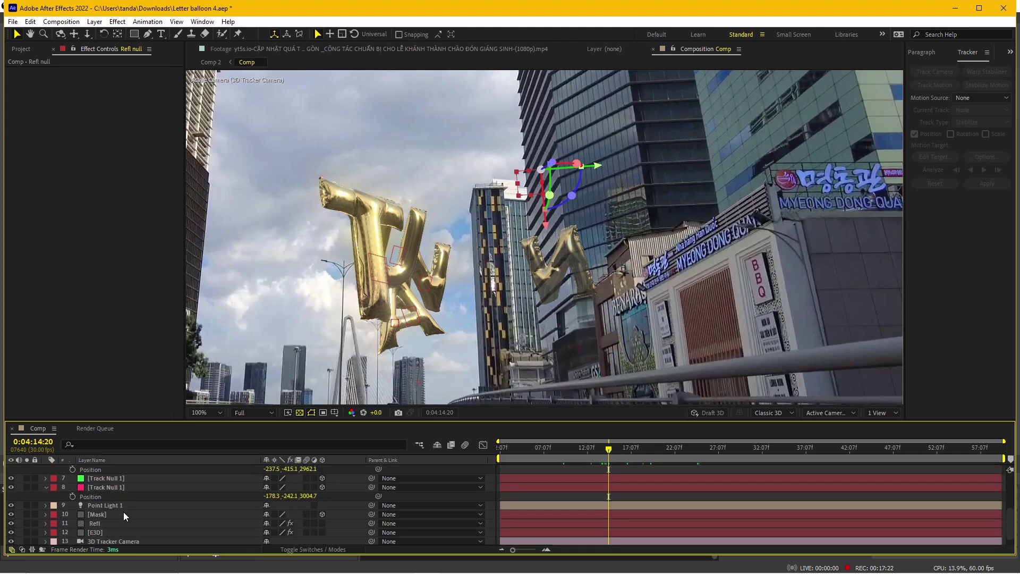
pyautogui.click(116, 514)
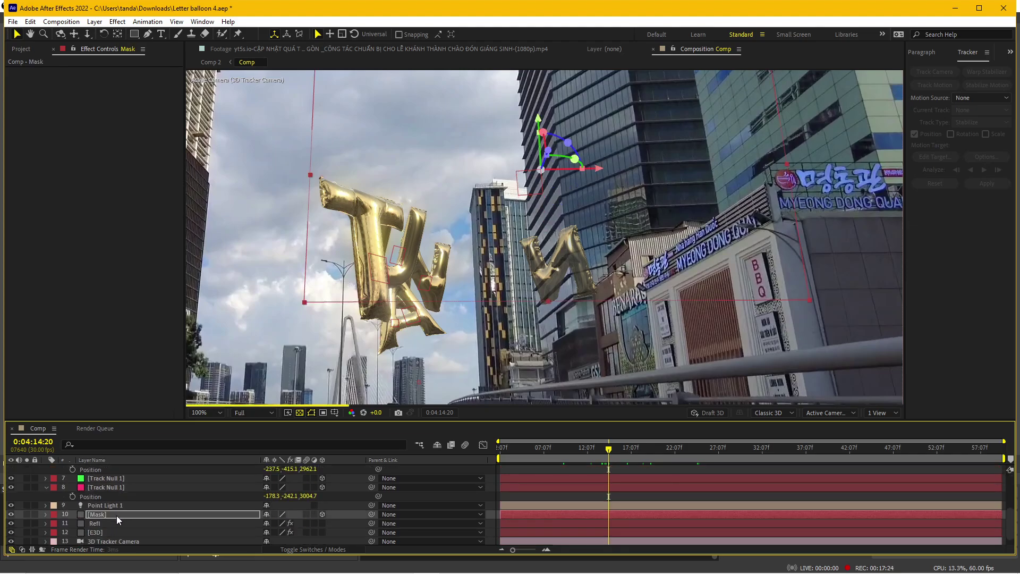
pyautogui.scroll(-2, 534, 215)
pyautogui.press('v')
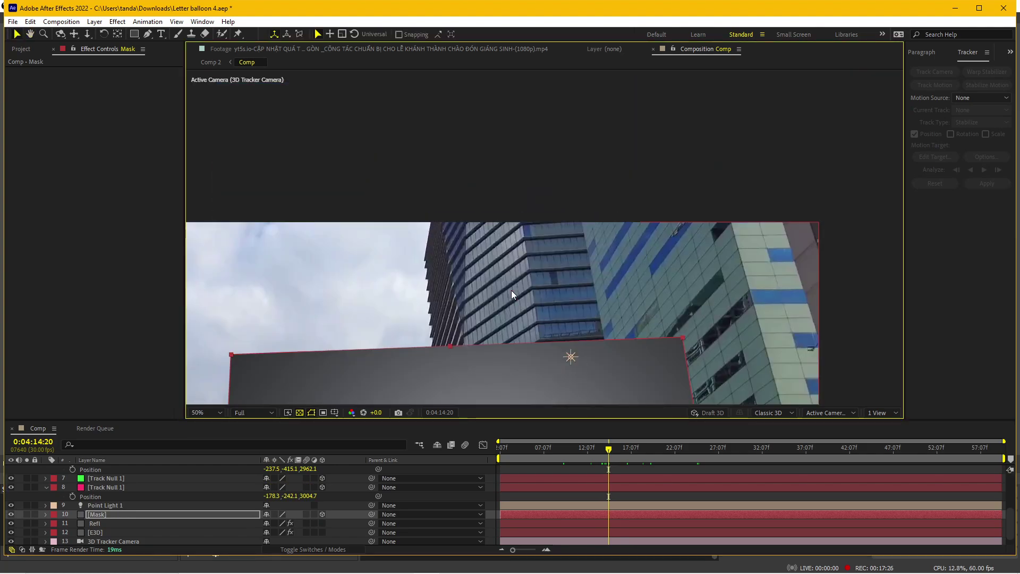
pyautogui.moveTo(496, 279); pyautogui.dragTo(493, 202)
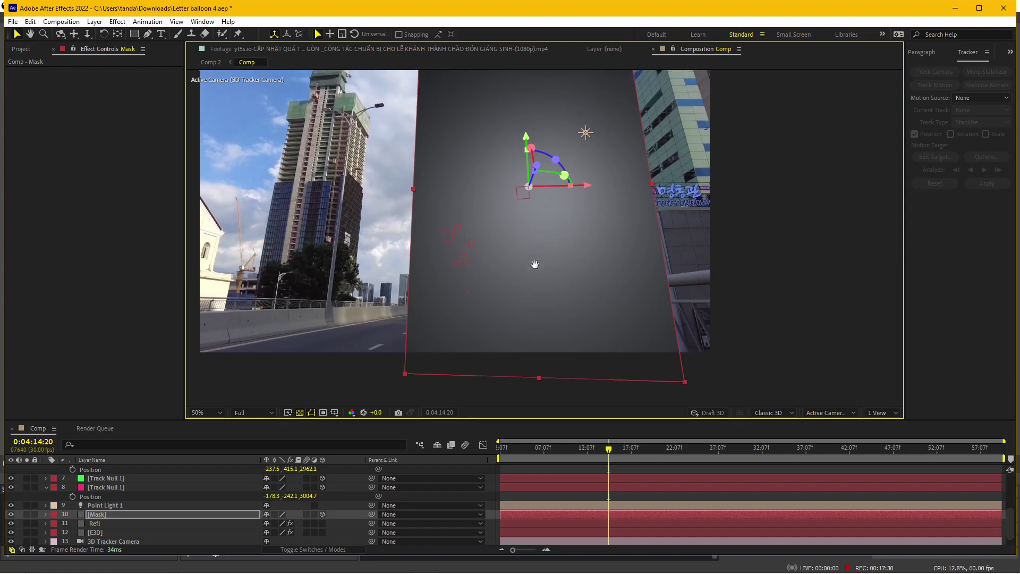
# - Check the plane at frame 0:04:16:01, then hide the Mask layer
pyautogui.moveTo(611, 449); pyautogui.dragTo(699, 449)
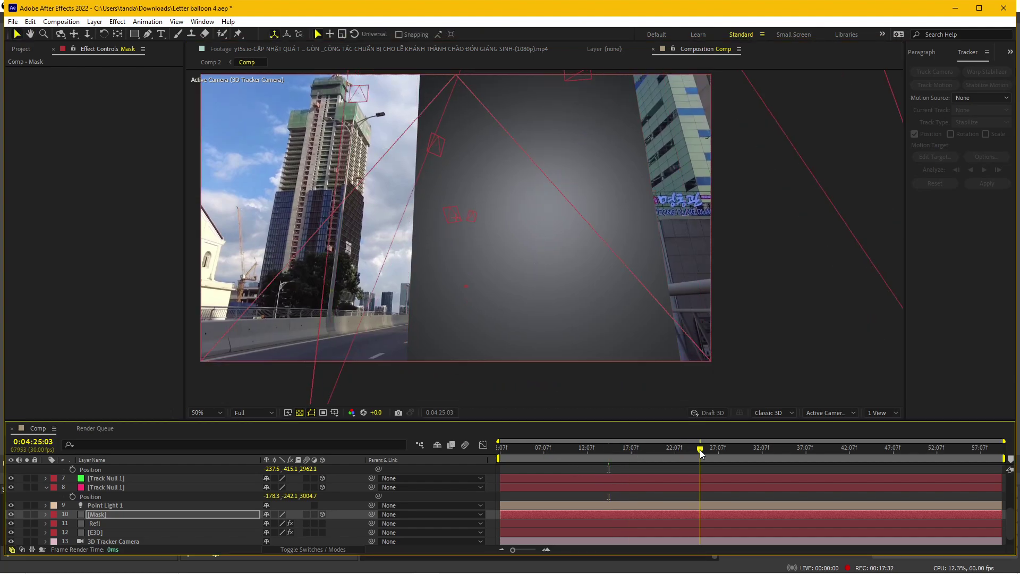
pyautogui.press('Home')
pyautogui.moveTo(591, 444); pyautogui.dragTo(621, 443)
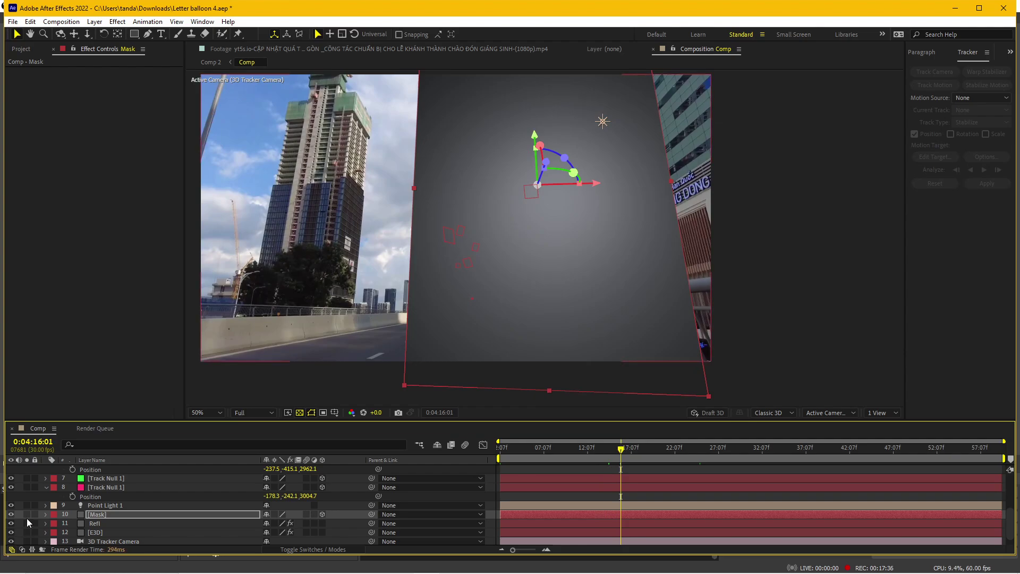
pyautogui.click(11, 514)
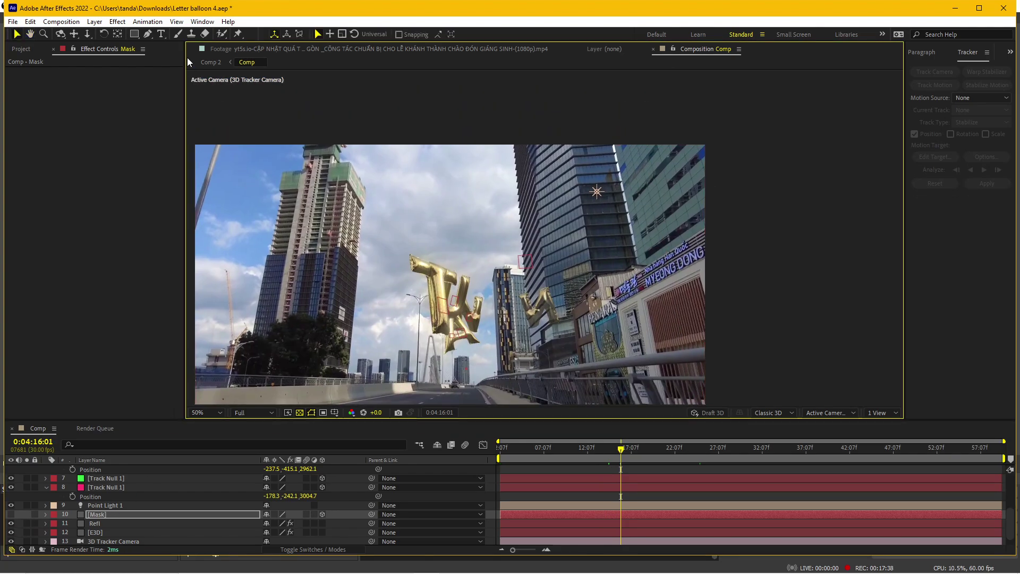
# - Trace a closed Pen mask along the glass building facade on the Mask layer
pyautogui.click(148, 34)
pyautogui.scroll(2, 447, 168)
pyautogui.scroll(1, 472, 249)
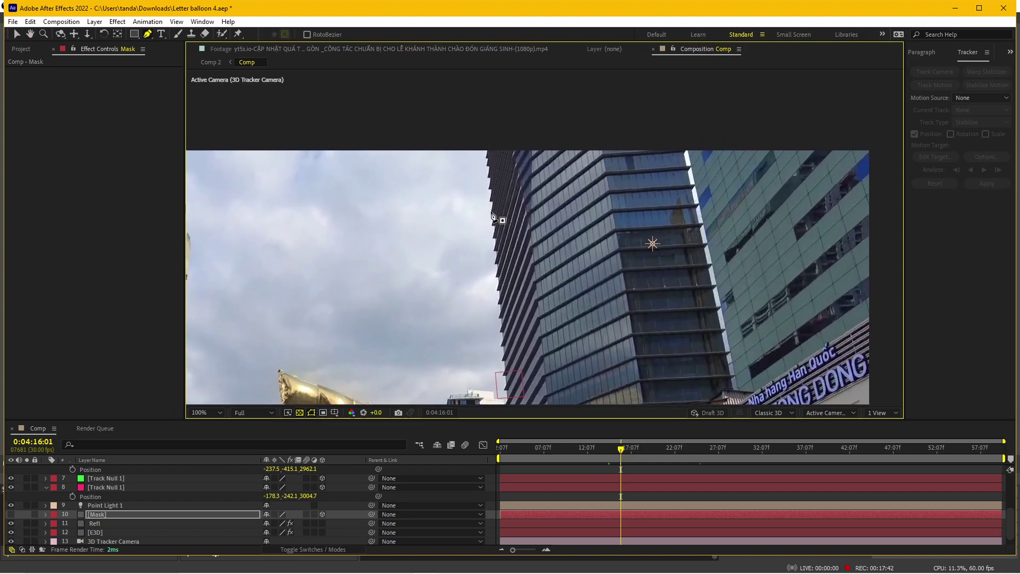
pyautogui.scroll(-6, 520, 207)
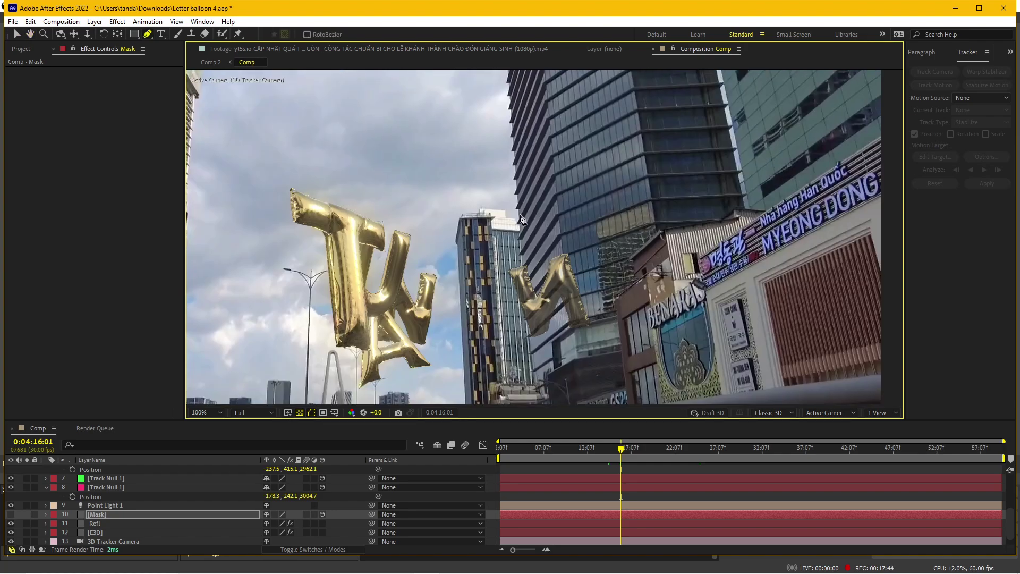
pyautogui.click(521, 216)
pyautogui.scroll(2, 533, 365)
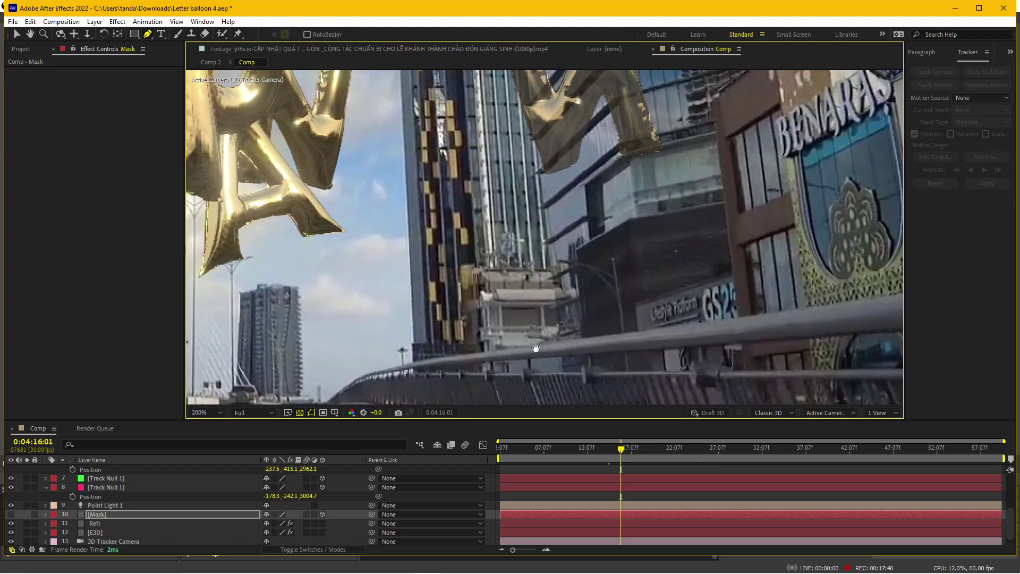
pyautogui.scroll(-1, 549, 241)
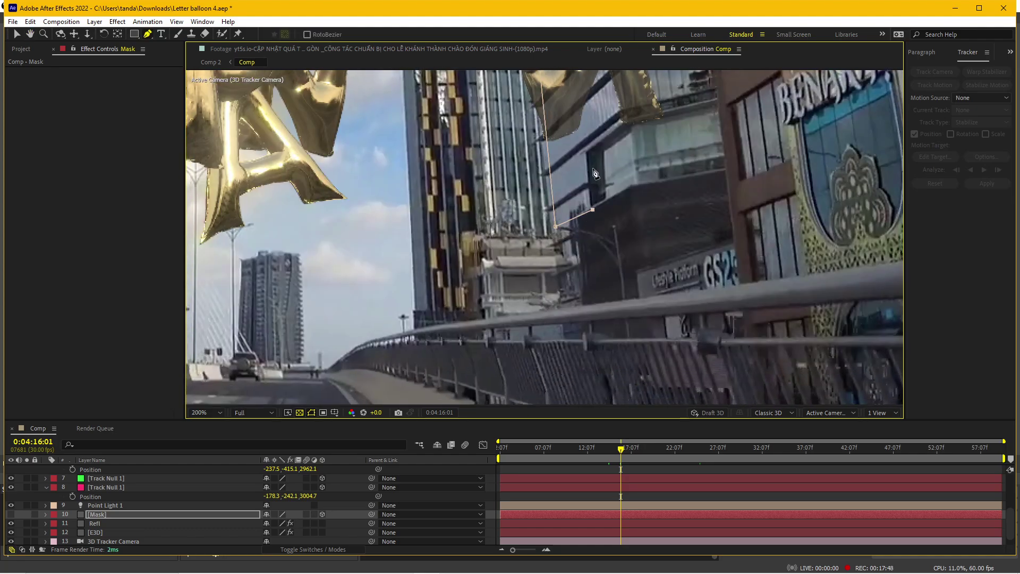
pyautogui.scroll(4, 629, 318)
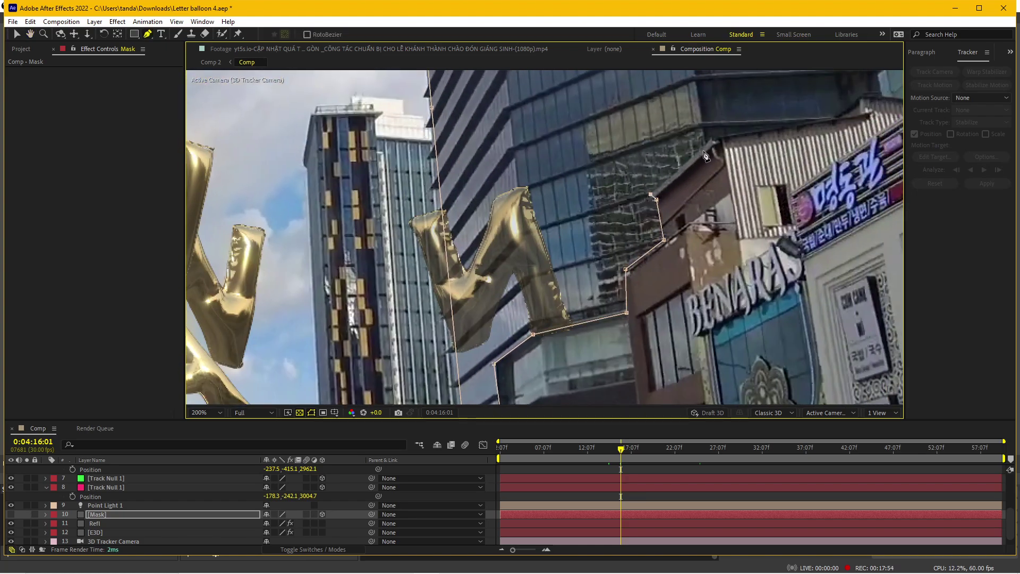
pyautogui.scroll(4, 690, 208)
pyautogui.scroll(3, 674, 262)
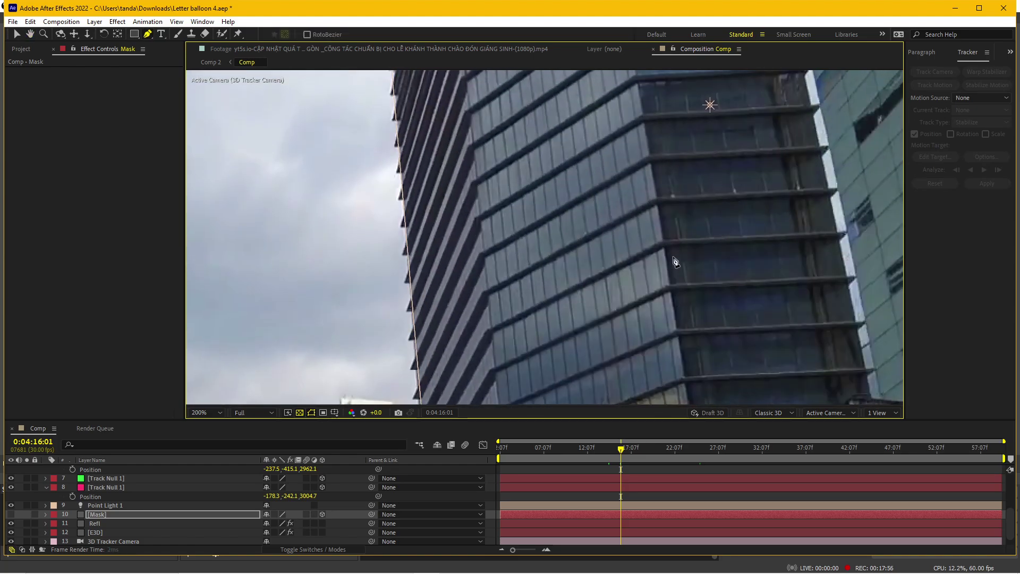
pyautogui.click(646, 137)
pyautogui.scroll(5, 646, 255)
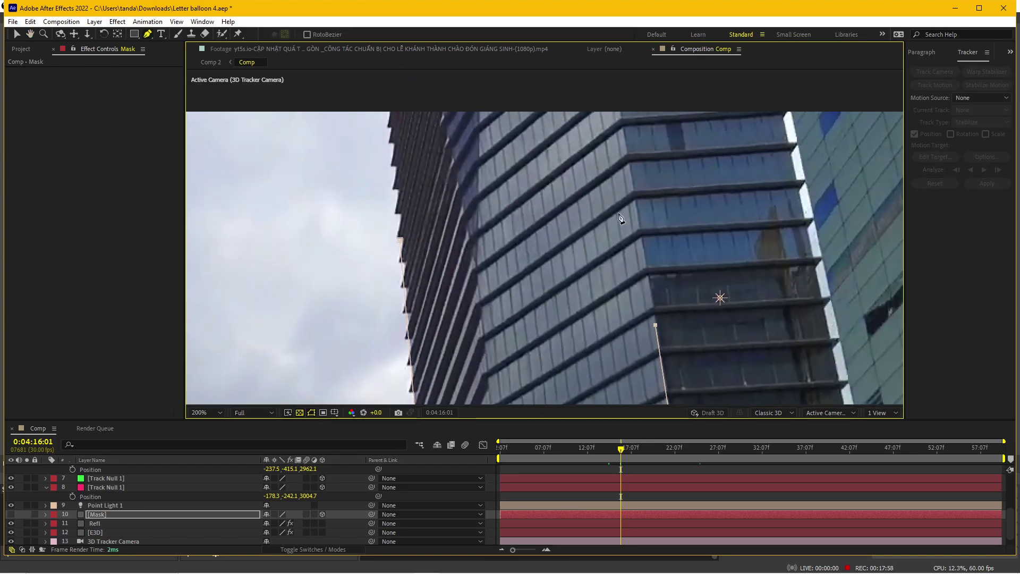
pyautogui.click(401, 242)
pyautogui.moveTo(401, 240); pyautogui.dragTo(405, 258)
pyautogui.scroll(-5, 461, 311)
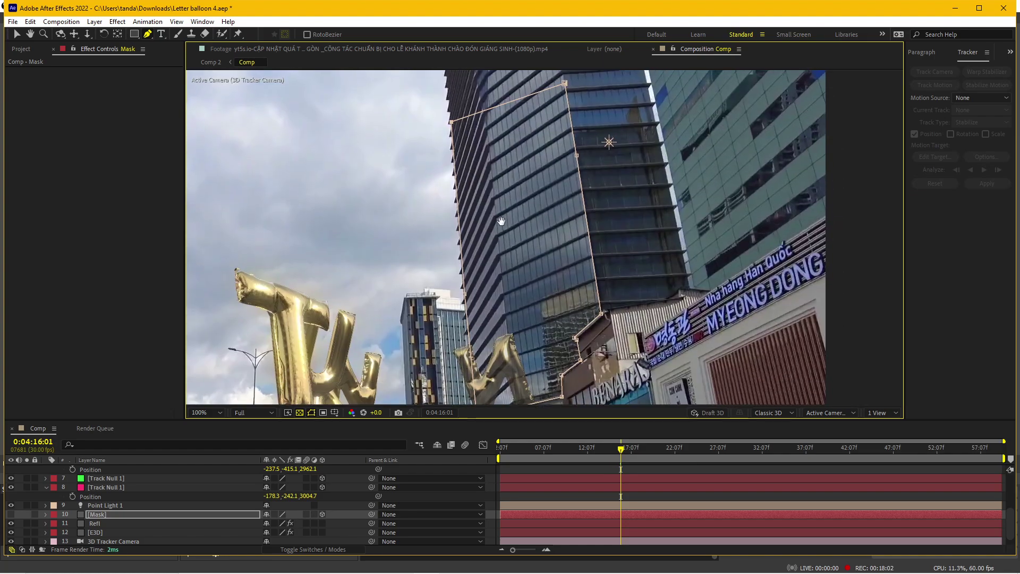
pyautogui.scroll(-3, 505, 324)
# - Check the mask outline against the facade at frames around 0:04:15:02 and 0:04:15:27
pyautogui.moveTo(652, 448); pyautogui.dragTo(661, 451)
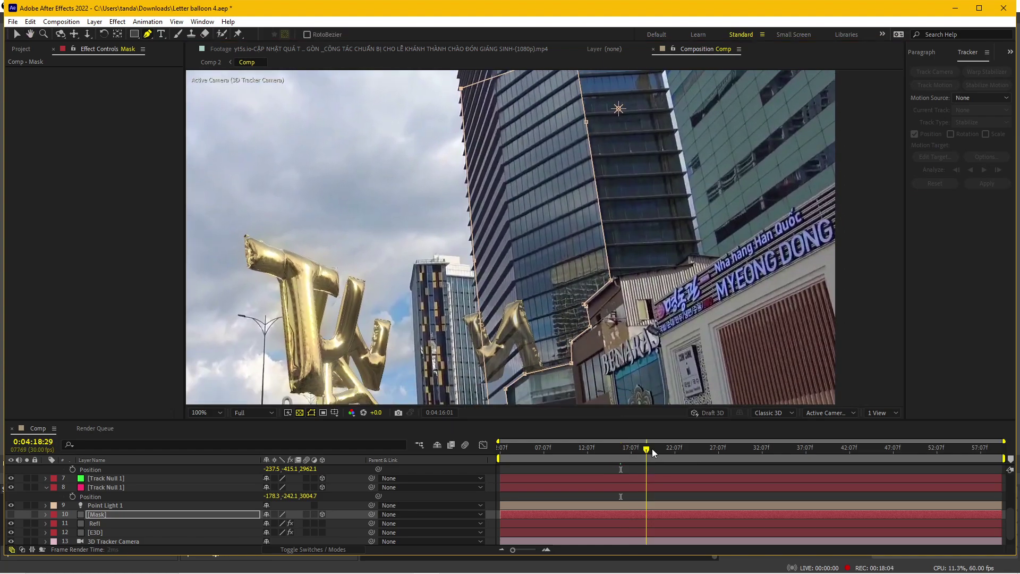
pyautogui.click(612, 453)
pyautogui.moveTo(612, 452); pyautogui.dragTo(554, 451)
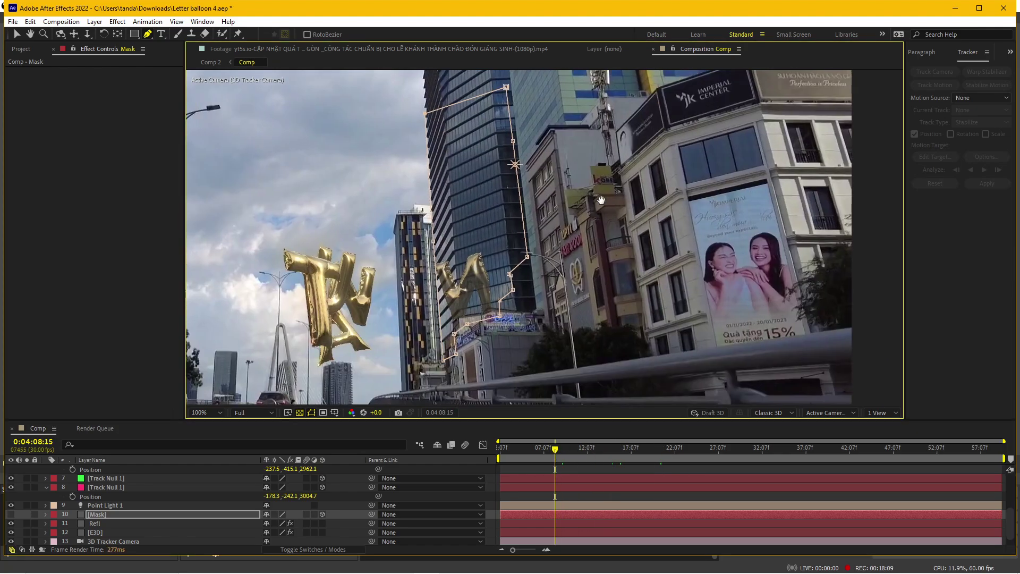
pyautogui.moveTo(601, 200); pyautogui.dragTo(602, 142)
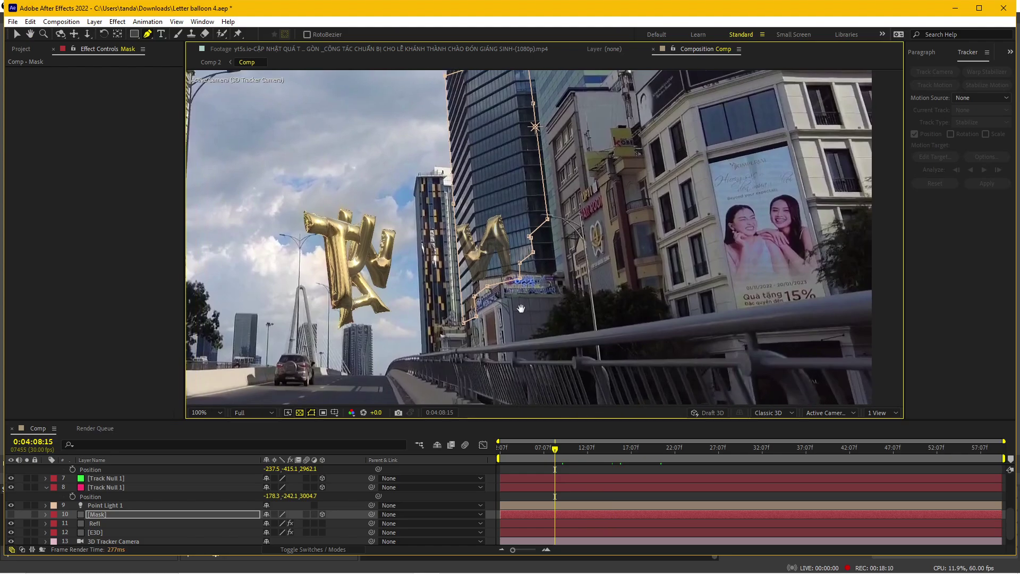
pyautogui.moveTo(497, 312); pyautogui.dragTo(599, 296)
pyautogui.click(619, 452)
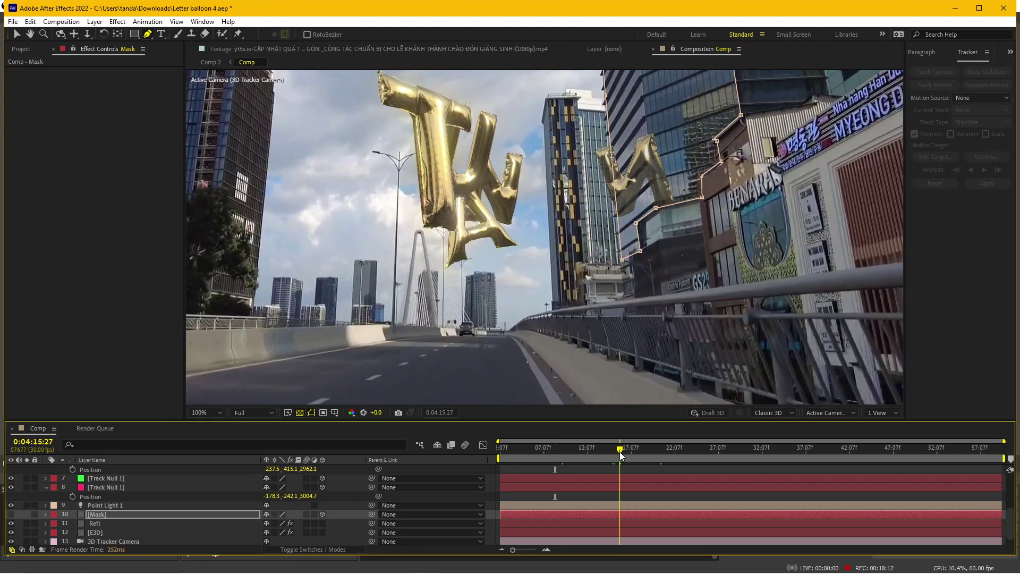
# - Set the Refl layer's Track Matte to Alpha Matte using the Mask layer
pyautogui.click(95, 523)
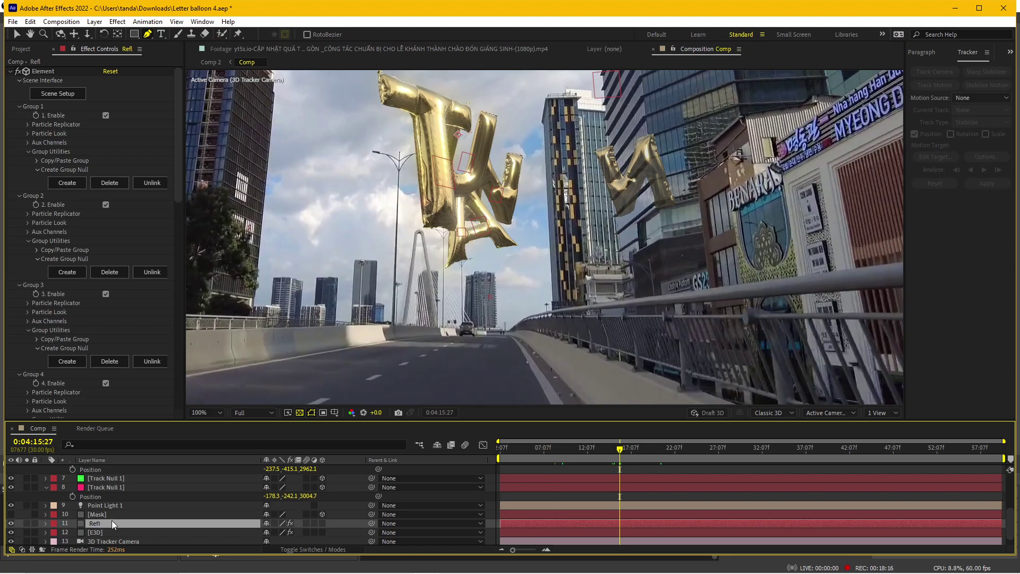
pyautogui.press('F4')
pyautogui.click(343, 524)
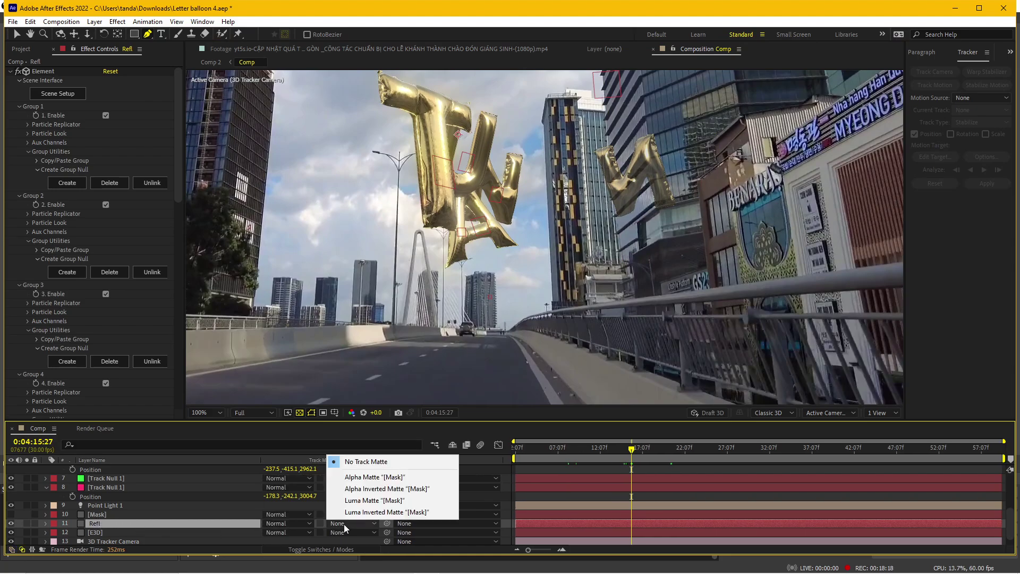
pyautogui.click(366, 477)
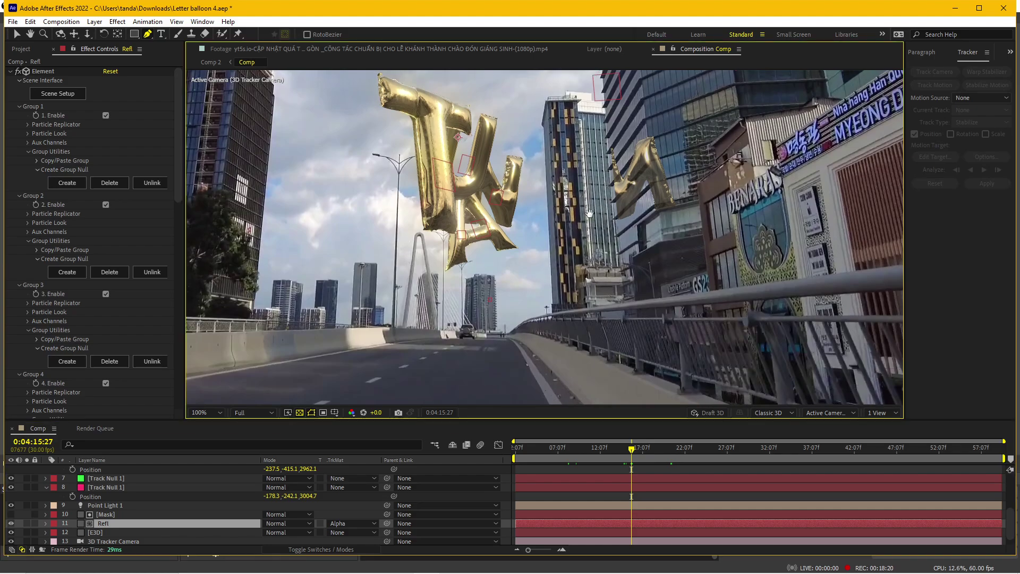
pyautogui.scroll(2, 563, 285)
pyautogui.scroll(-2, 636, 329)
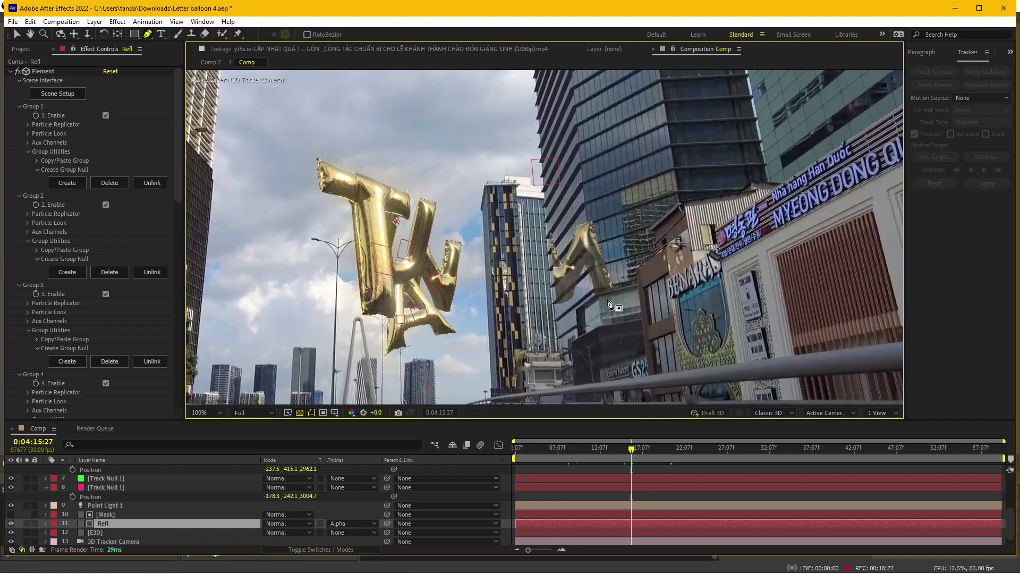
pyautogui.scroll(2, 659, 351)
# - Return to the Selection tool, zoom out, and review the reflection clipped to the masked facade
pyautogui.click(114, 513)
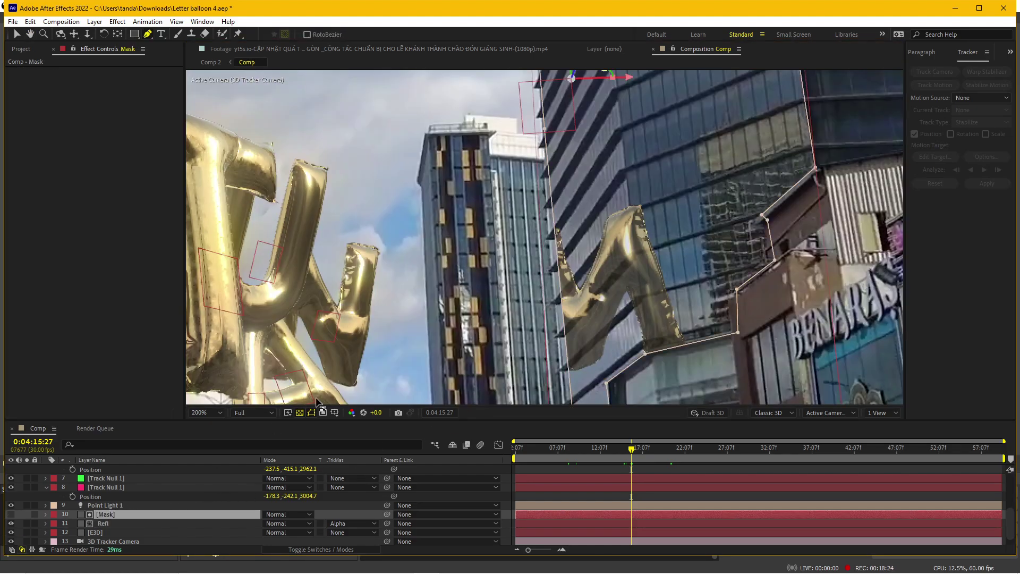
pyautogui.scroll(-1, 599, 369)
pyautogui.scroll(1, 599, 369)
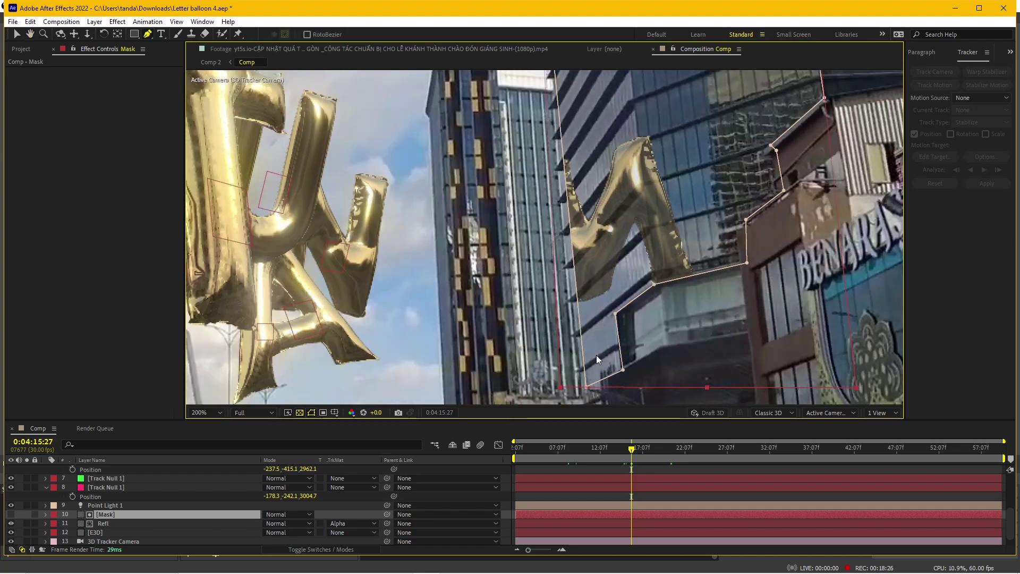
pyautogui.press('v')
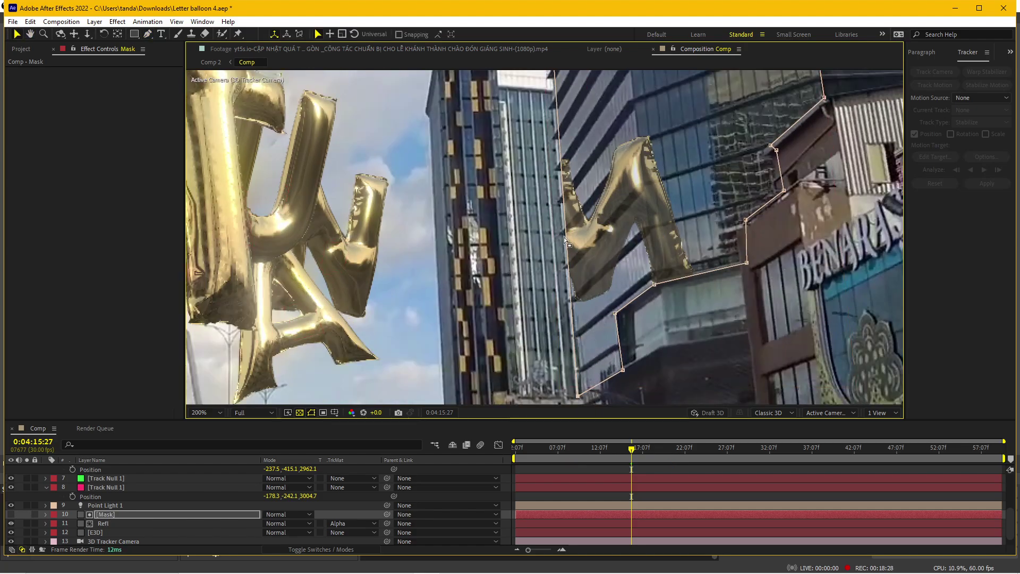
pyautogui.scroll(5, 555, 234)
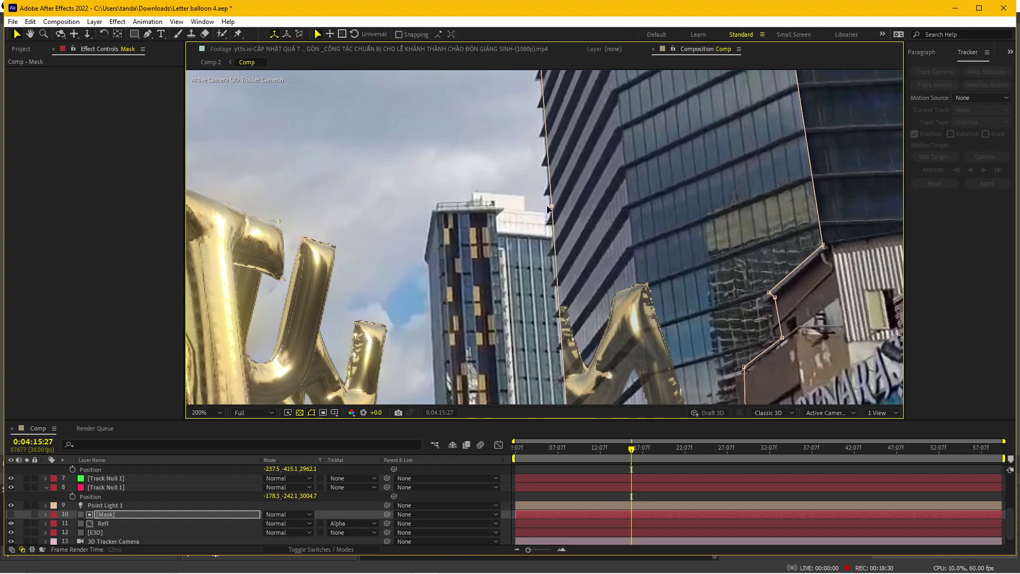
pyautogui.scroll(2, 553, 213)
pyautogui.scroll(-1, 602, 222)
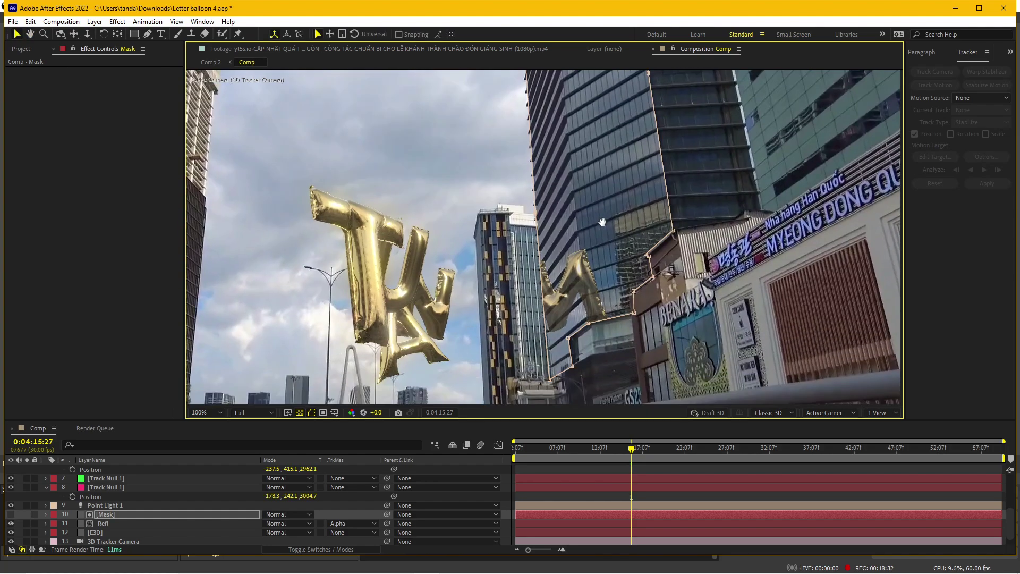
pyautogui.click(610, 471)
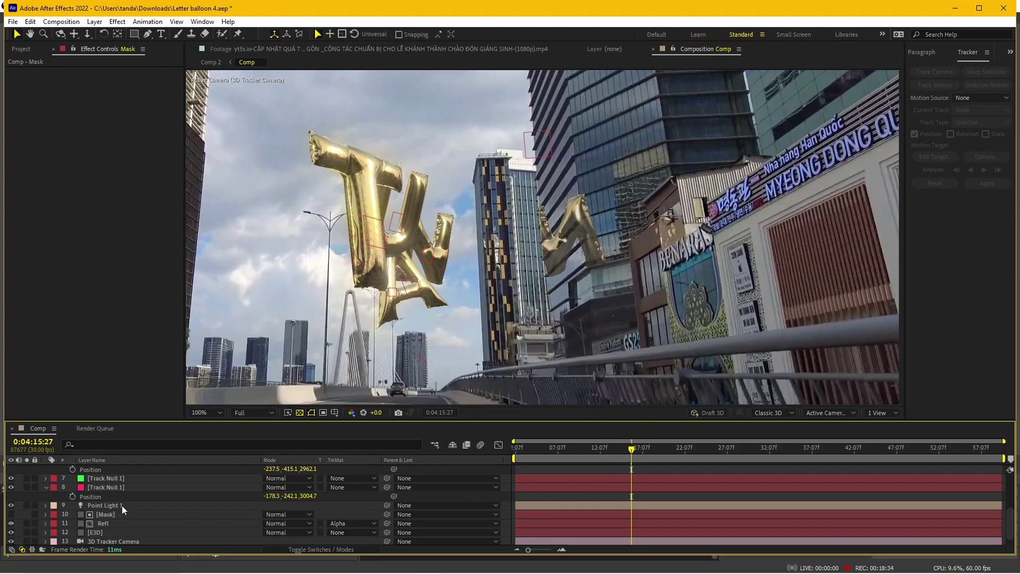
pyautogui.click(107, 514)
# - Lower the Refl layer's opacity to about 89%
pyautogui.click(106, 523)
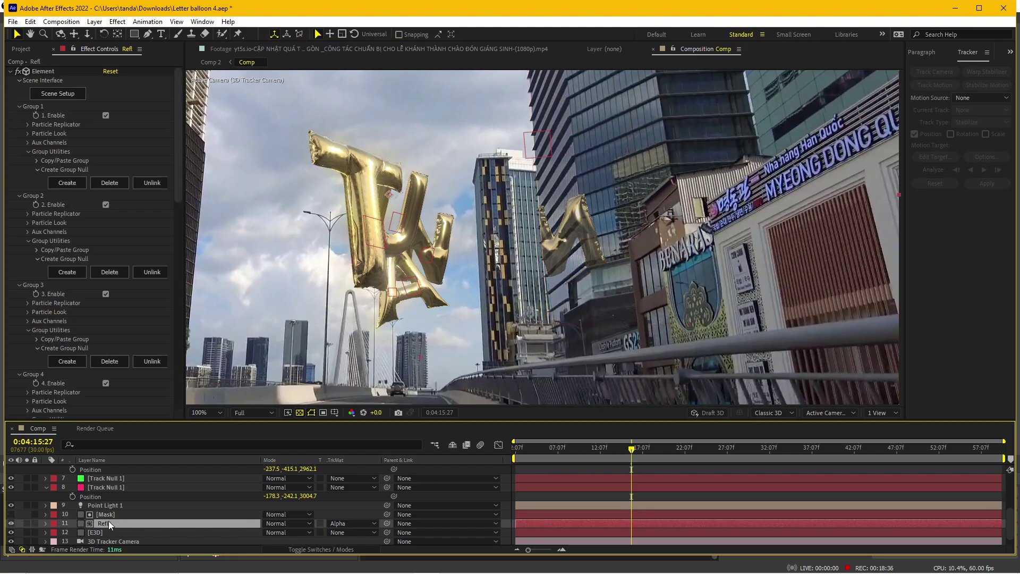
pyautogui.press('t')
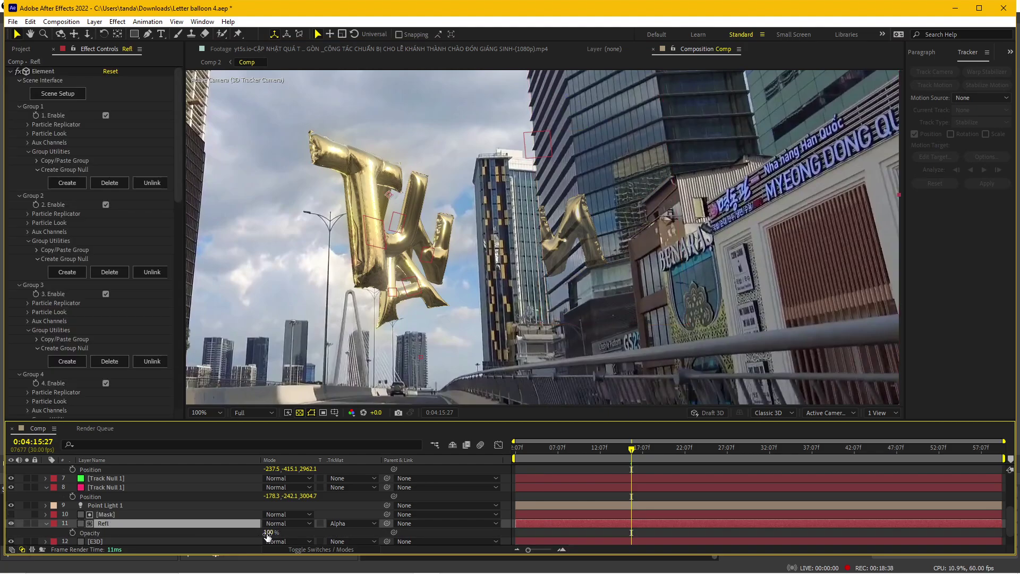
pyautogui.moveTo(268, 533); pyautogui.dragTo(263, 533)
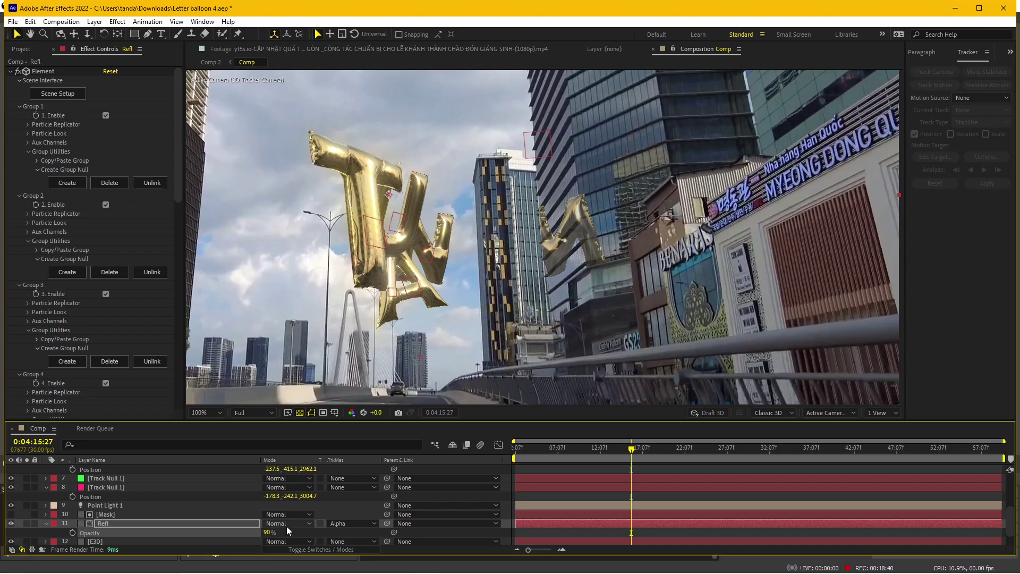
# - Set the Element Physical Environment exposure to 0.64 and gamma to 0.73
pyautogui.click(178, 195)
pyautogui.moveTo(179, 196); pyautogui.dragTo(172, 316)
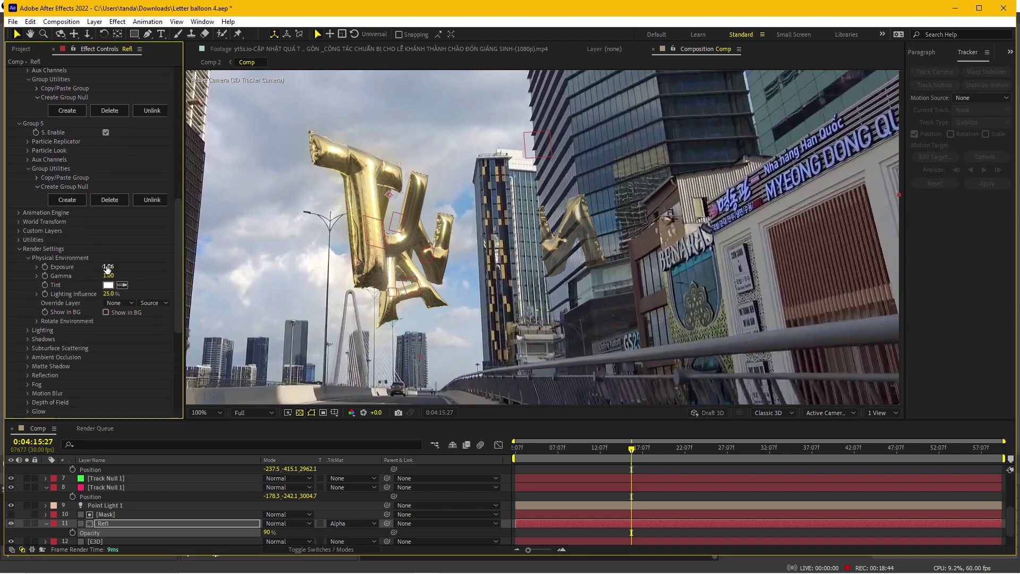
pyautogui.moveTo(107, 269); pyautogui.dragTo(96, 275)
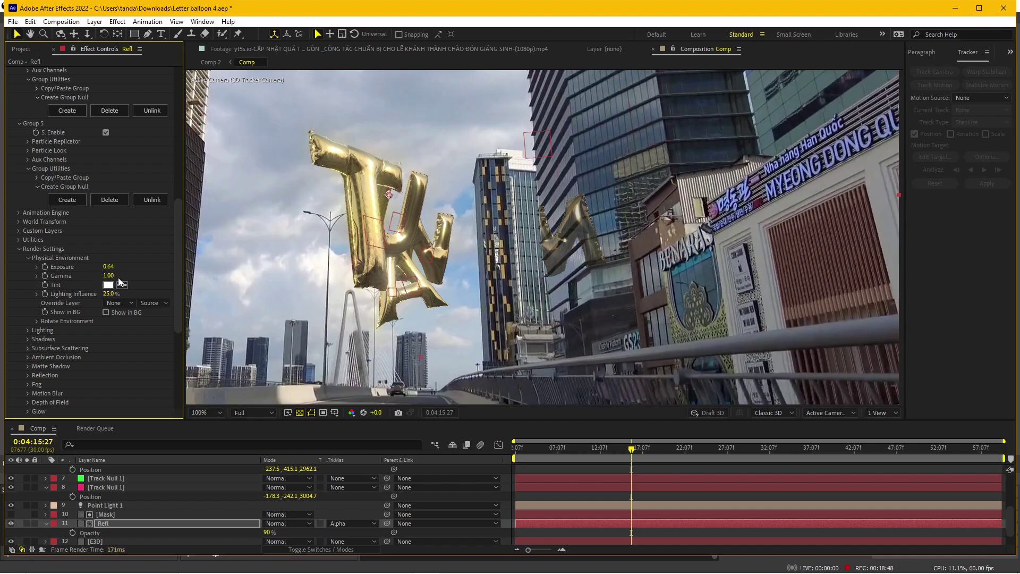
pyautogui.moveTo(102, 280); pyautogui.dragTo(100, 284)
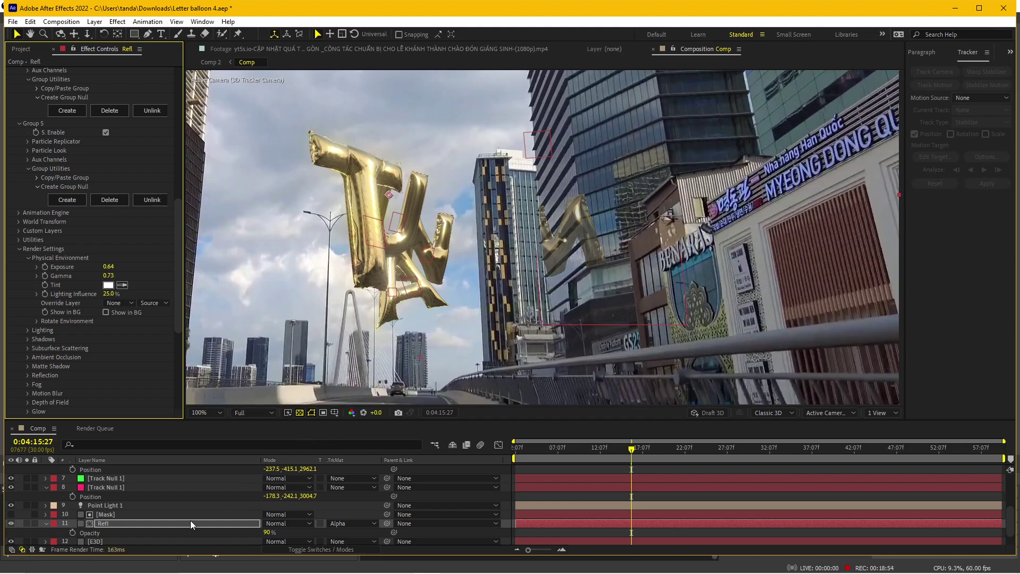
# - Reduce the Refl layer's opacity further to 68%
pyautogui.click(172, 526)
pyautogui.moveTo(265, 533); pyautogui.dragTo(263, 533)
pyautogui.write('68')
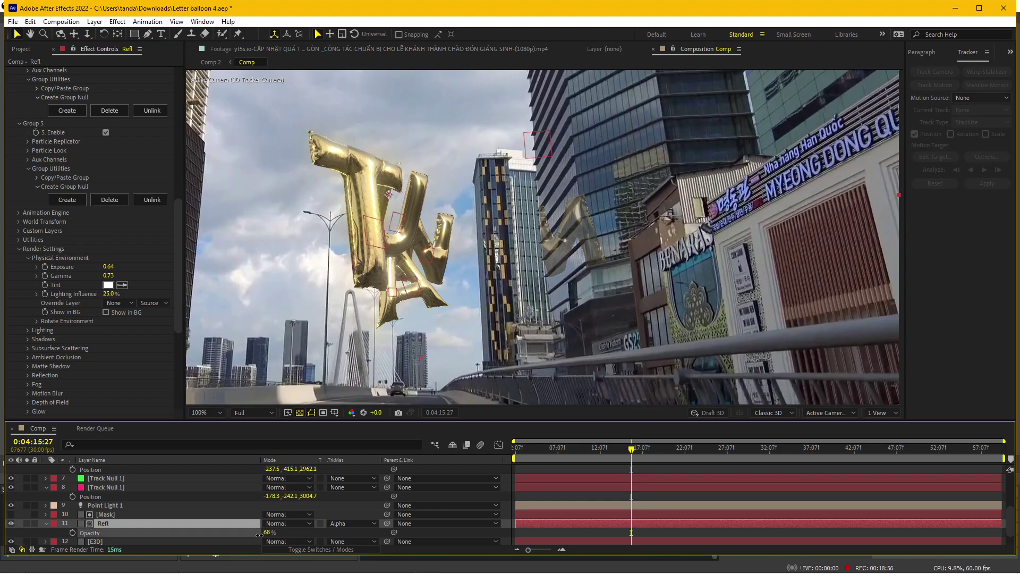
pyautogui.press('Return')
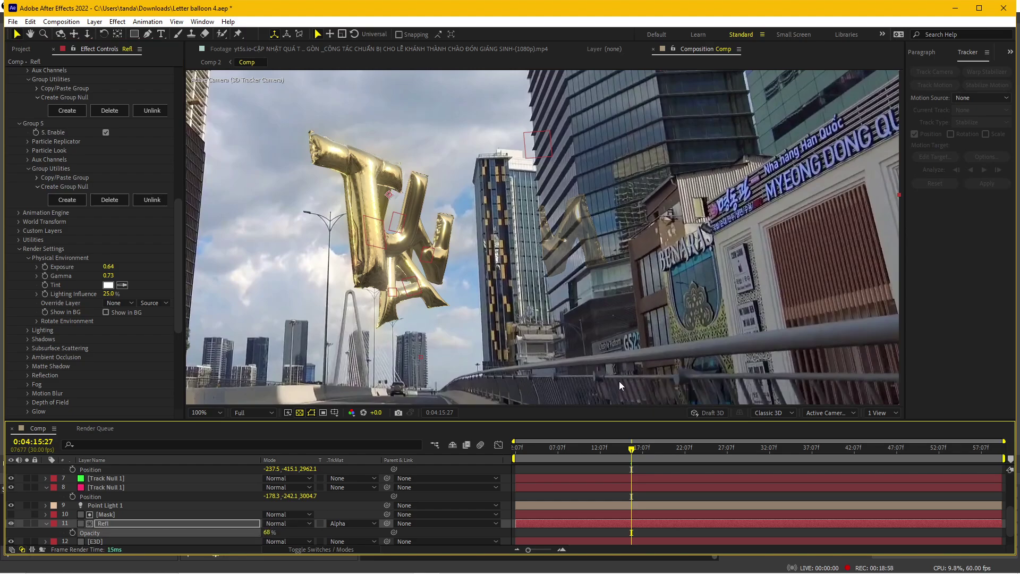
pyautogui.scroll(-1, 572, 254)
pyautogui.scroll(1, 573, 254)
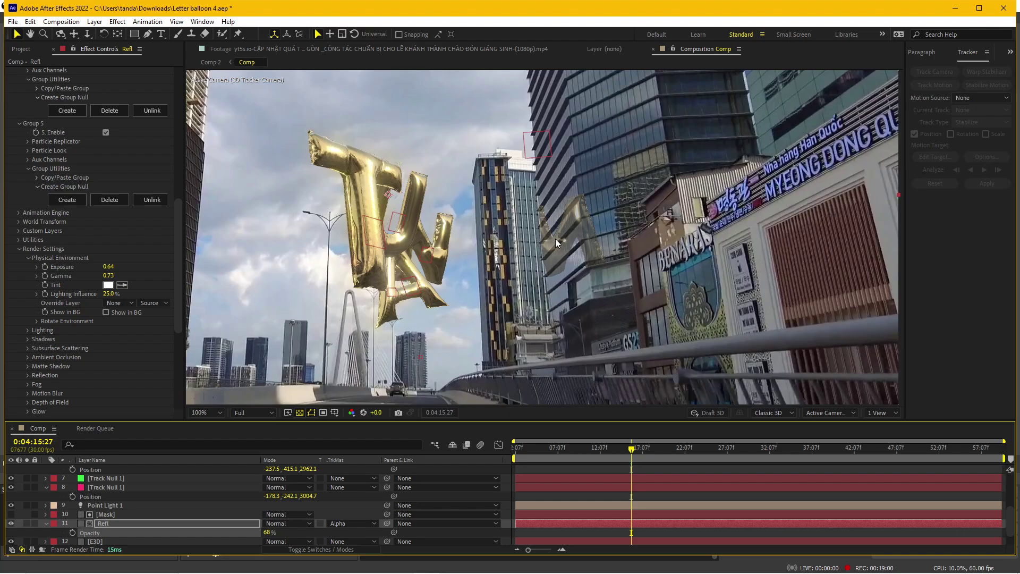
pyautogui.scroll(1, 555, 238)
pyautogui.scroll(-1, 555, 238)
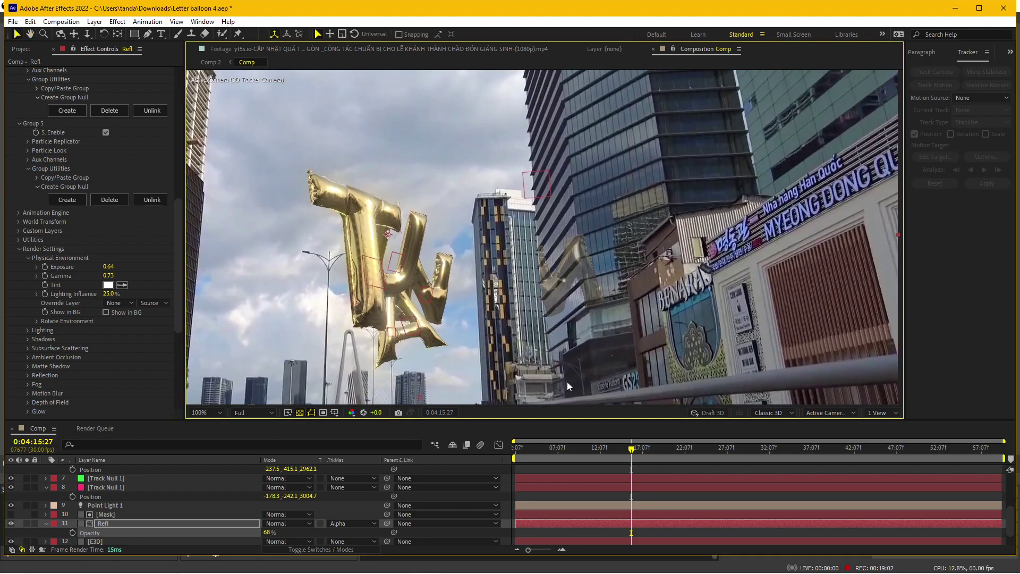
# - Review an earlier frame and the frame near 0:04:42 for the balloon letters' building reflection
pyautogui.moveTo(630, 452)
pyautogui.mouseDown()
pyautogui.moveTo(555, 463)
pyautogui.moveTo(591, 464)
pyautogui.mouseUp()
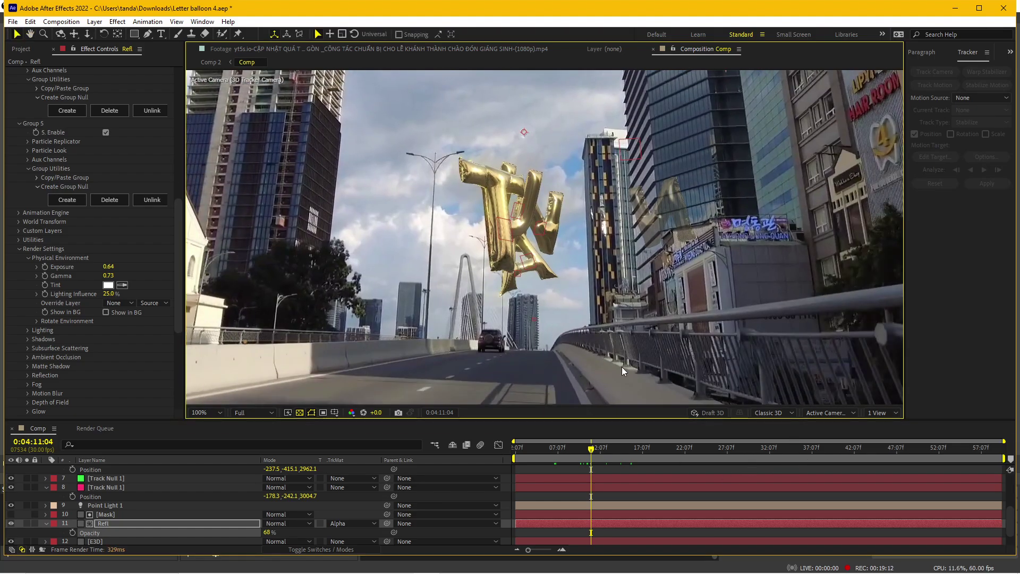
pyautogui.scroll(3, 597, 305)
pyautogui.scroll(-3, 620, 223)
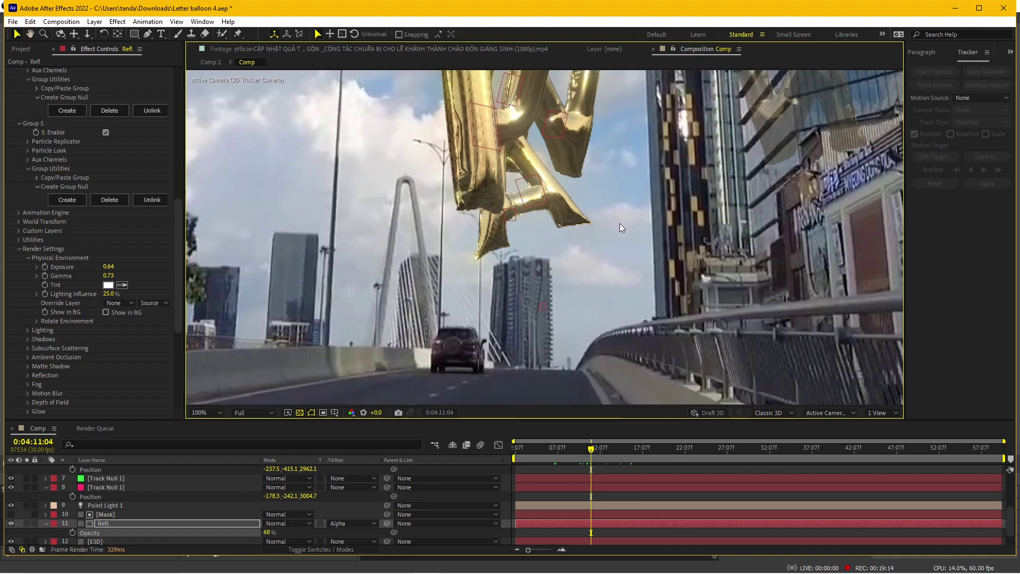
pyautogui.click(854, 458)
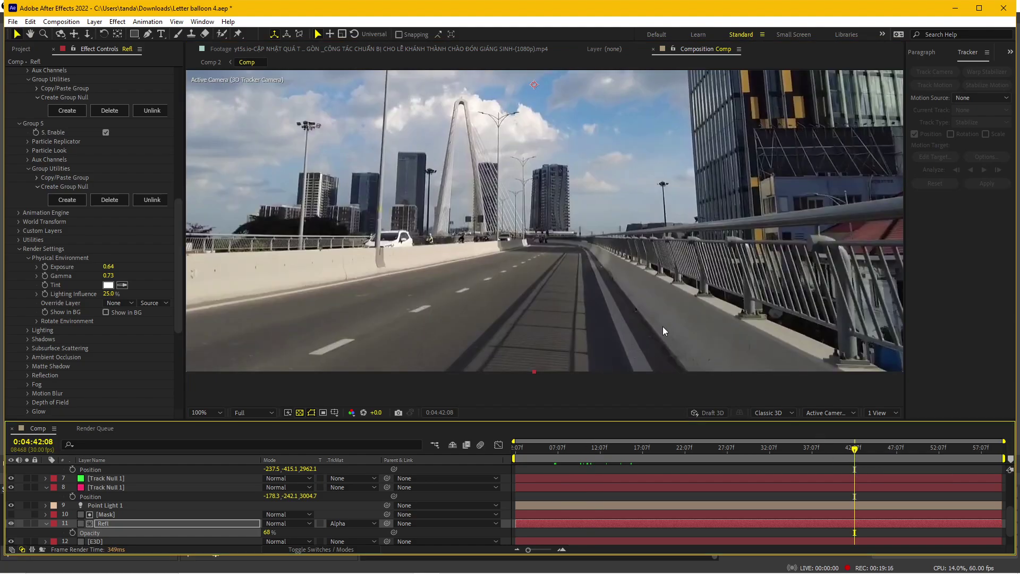
pyautogui.moveTo(662, 326)
pyautogui.mouseDown()
pyautogui.moveTo(593, 410)
pyautogui.moveTo(579, 320)
pyautogui.mouseUp()
pyautogui.scroll(-2, 579, 320)
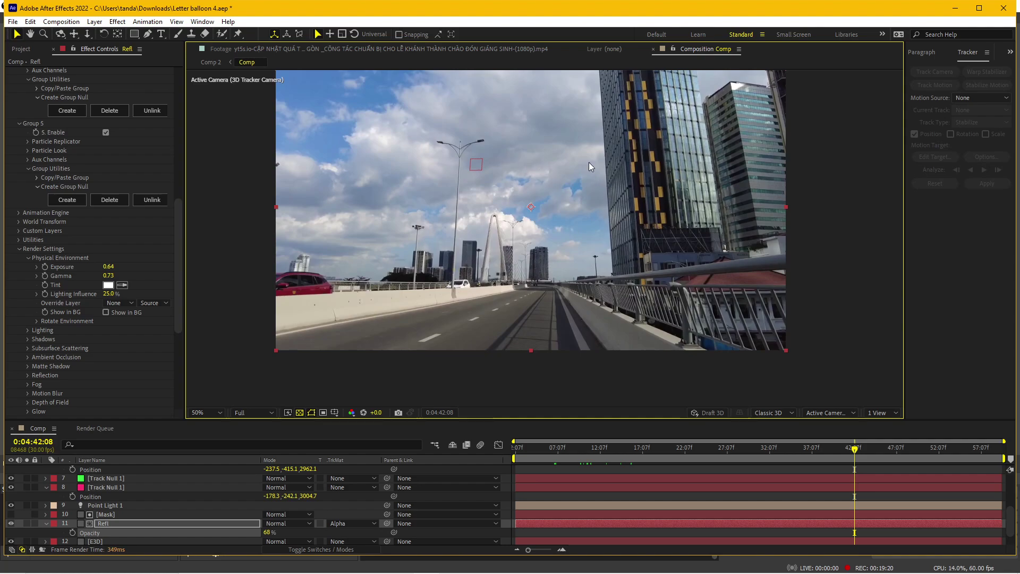
pyautogui.scroll(2, 498, 158)
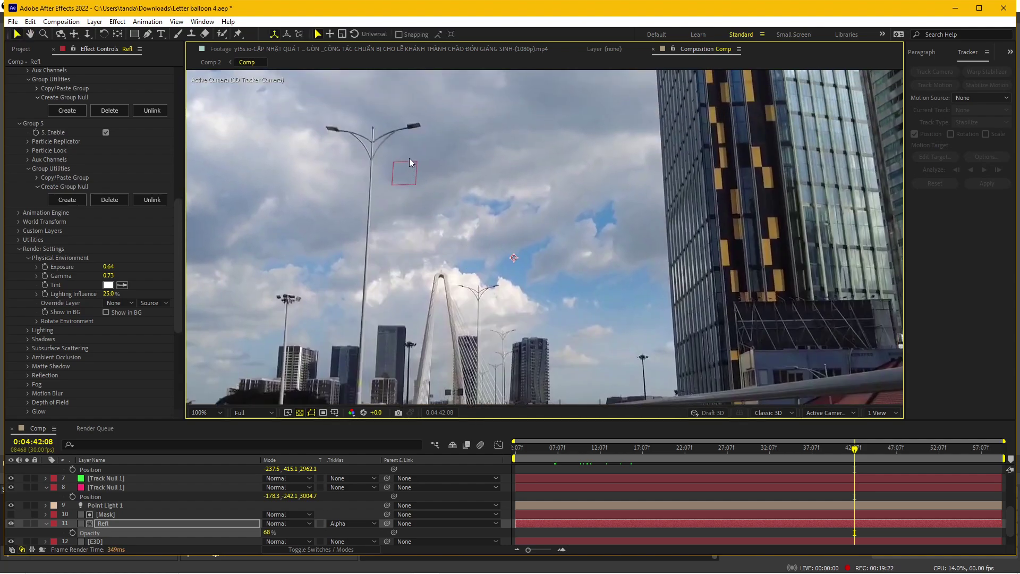
pyautogui.moveTo(506, 247)
pyautogui.mouseDown()
pyautogui.moveTo(463, 212)
pyautogui.moveTo(451, 262)
pyautogui.mouseUp()
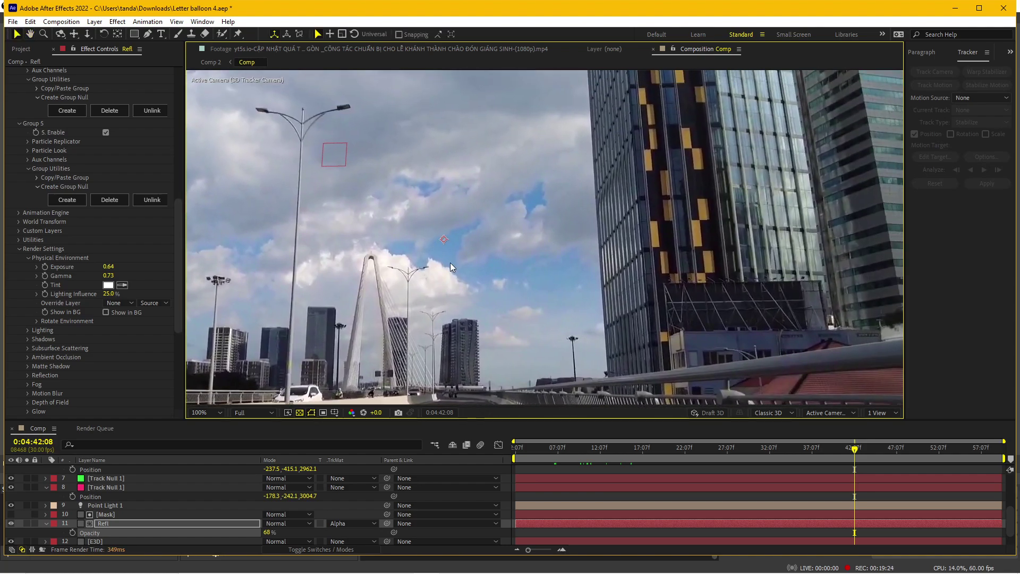
pyautogui.moveTo(522, 248); pyautogui.dragTo(523, 285)
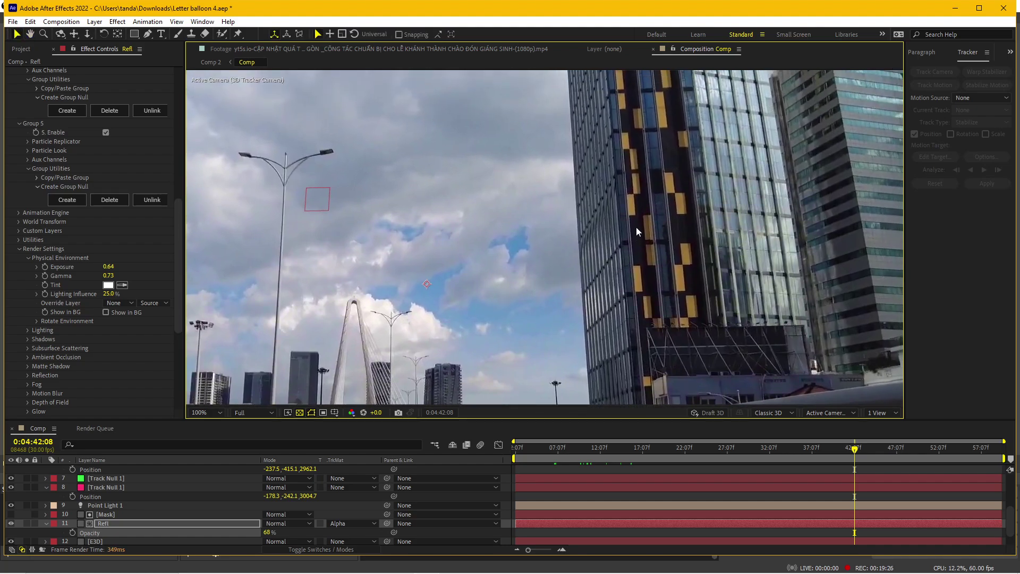
pyautogui.scroll(1, 636, 227)
pyautogui.scroll(-1, 646, 227)
pyautogui.scroll(-2, 377, 310)
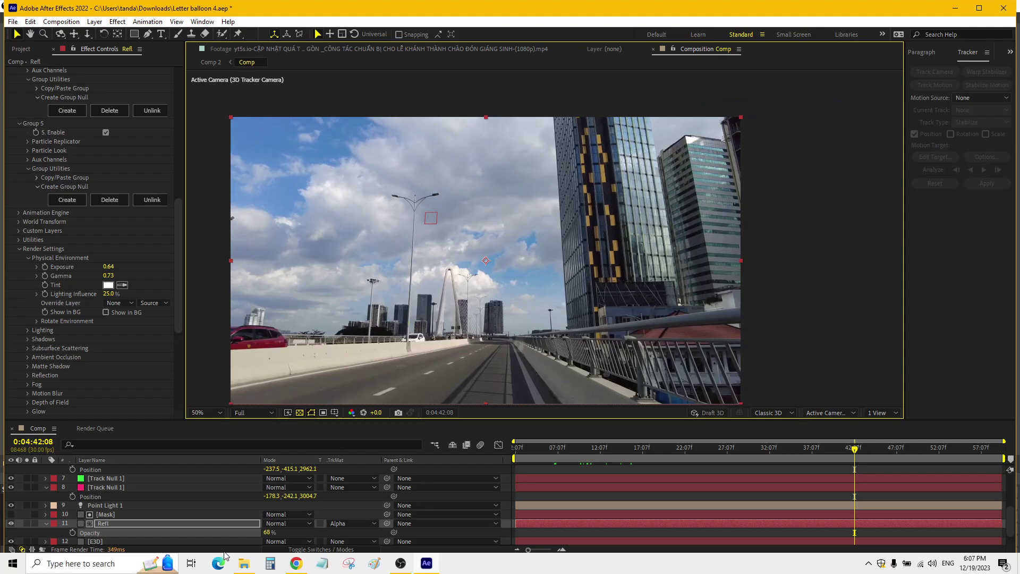
# - Play the rendered Letter balloon.mp4 from the Letter Balloon folder in VLC
pyautogui.click(244, 563)
pyautogui.click(357, 136)
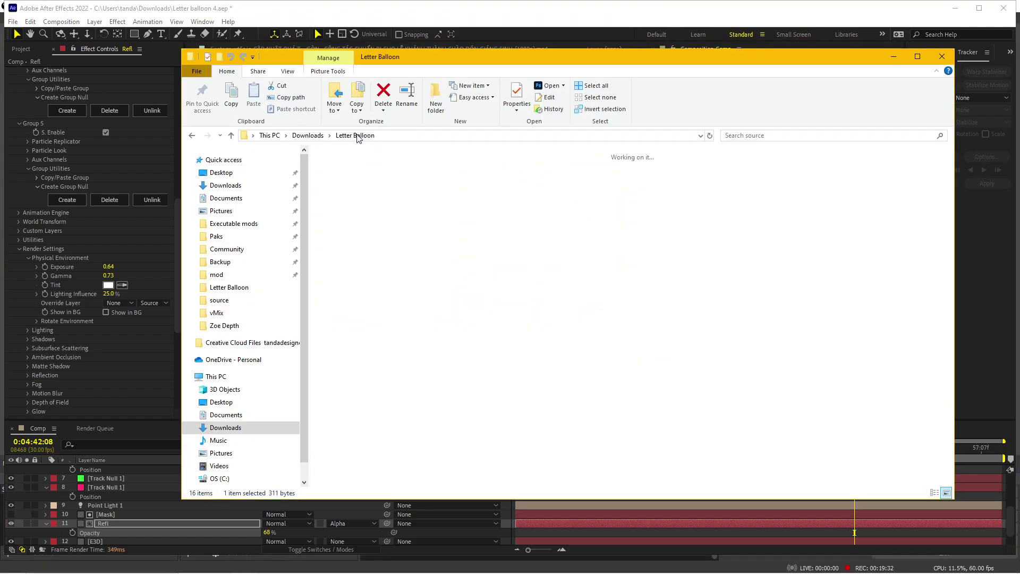
pyautogui.doubleClick(693, 182)
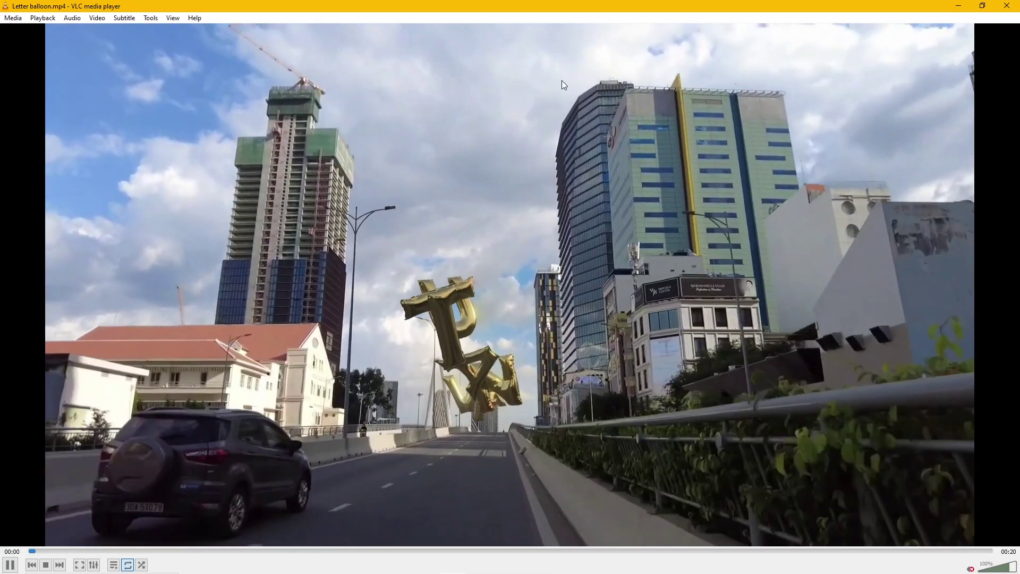